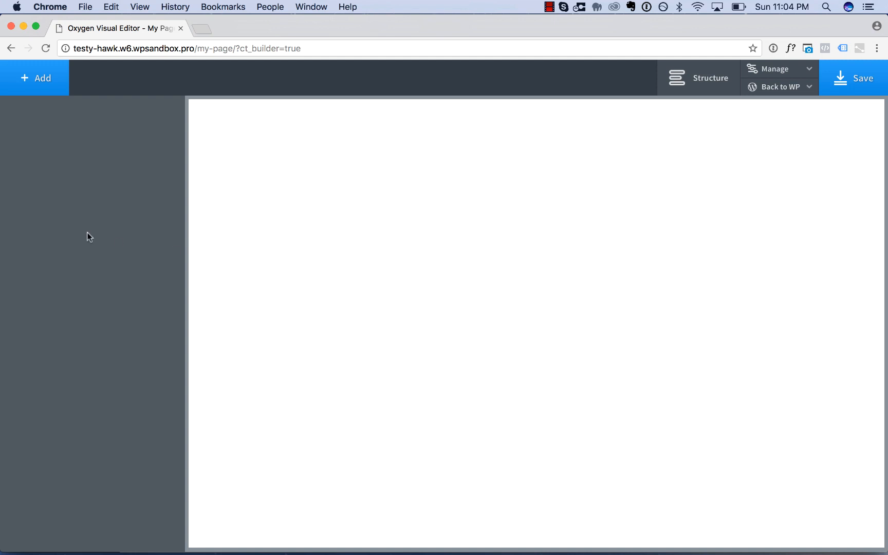
Add a Header Builder element to the empty page.
{"action": "left_click", "coordinate": [42, 87]}
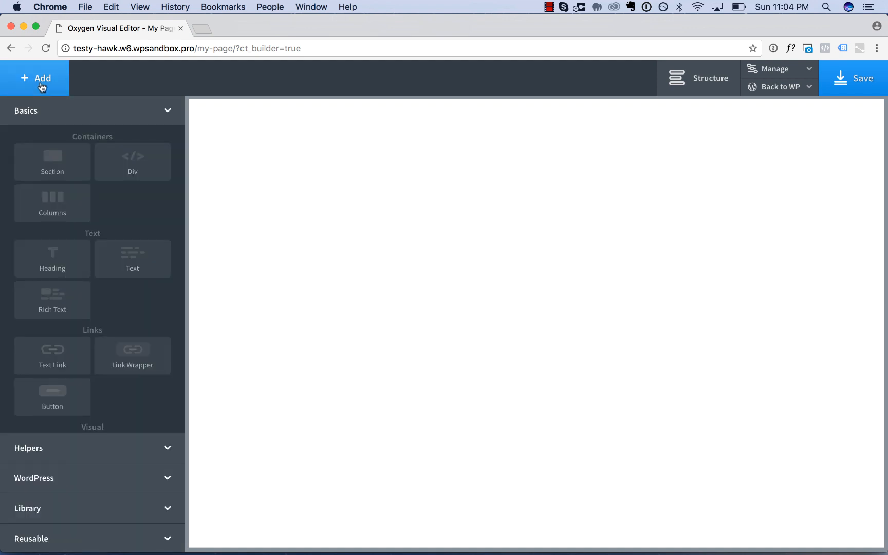
{"action": "left_click", "coordinate": [76, 447]}
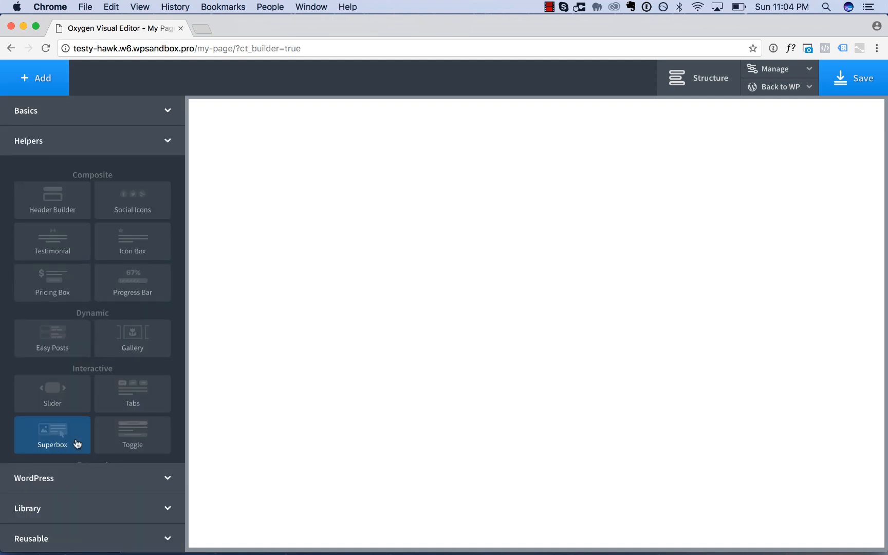
{"action": "left_click", "coordinate": [71, 193]}
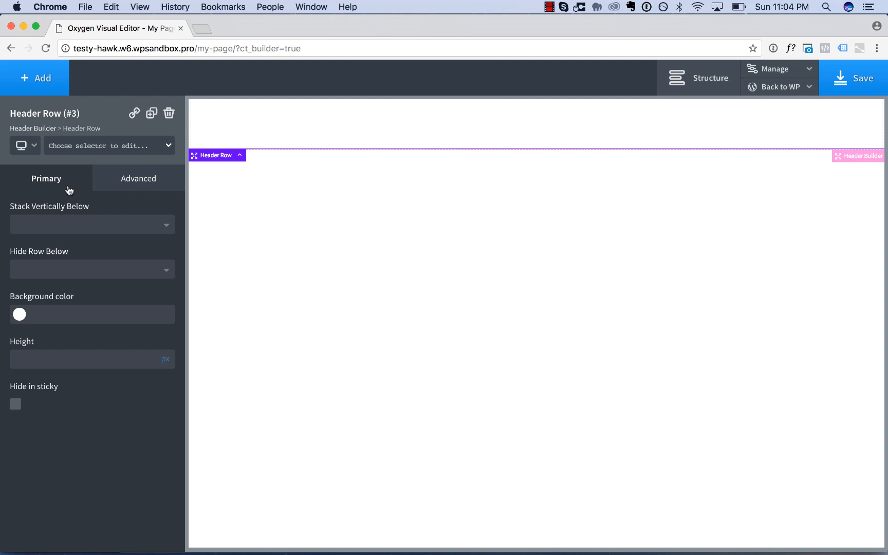
Add an Image element to the header row.
{"action": "left_click", "coordinate": [45, 91]}
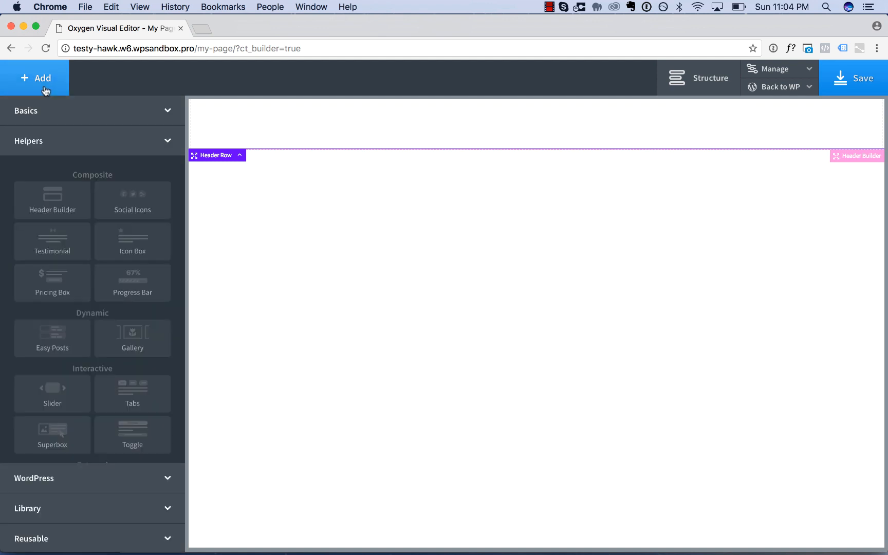
{"action": "left_click", "coordinate": [45, 109]}
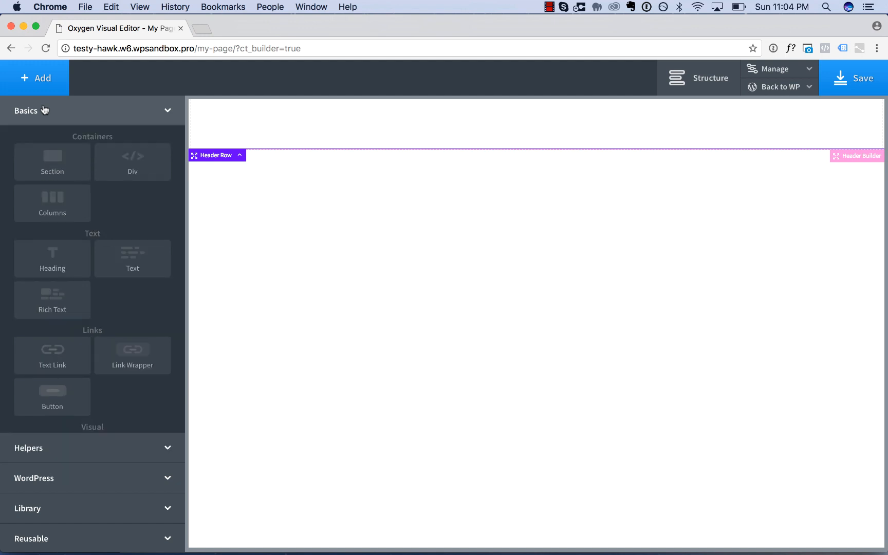
{"action": "scroll", "coordinate": [113, 304], "scroll_direction": "down", "scroll_amount": 3}
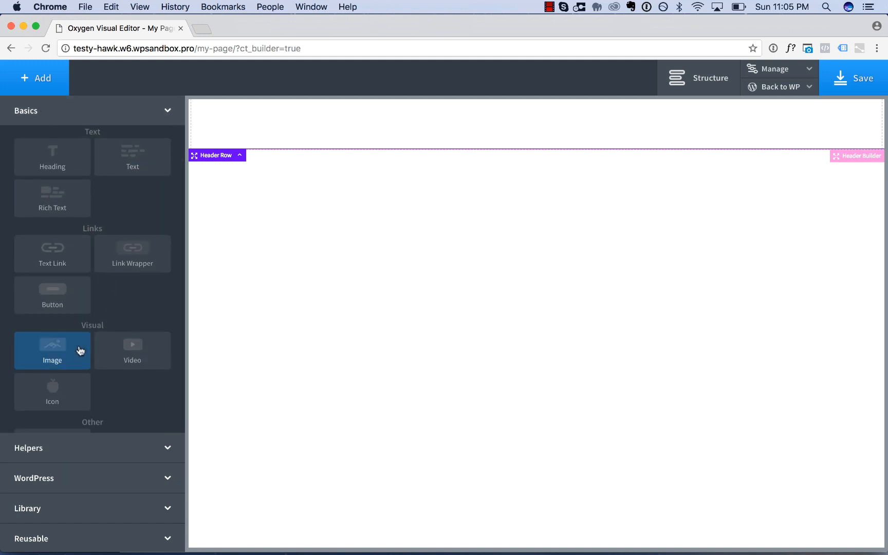
{"action": "left_click", "coordinate": [79, 347]}
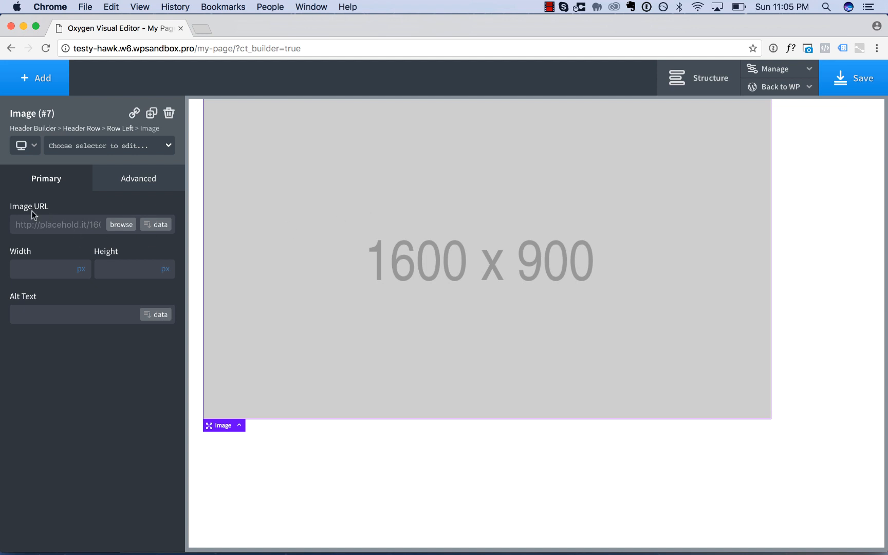
Upload soflyy-home-3.png from the Downloads folder and use it as the header image.
{"action": "left_click", "coordinate": [122, 224]}
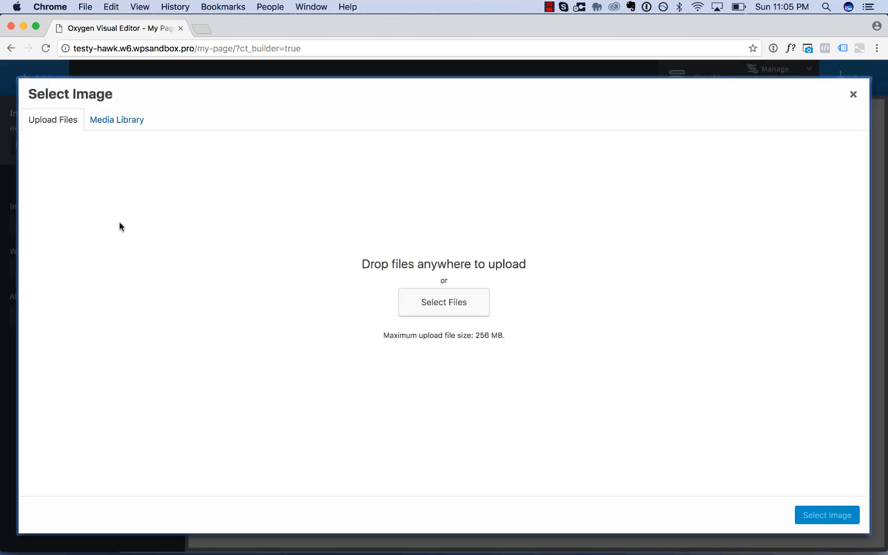
{"action": "left_click", "coordinate": [431, 304]}
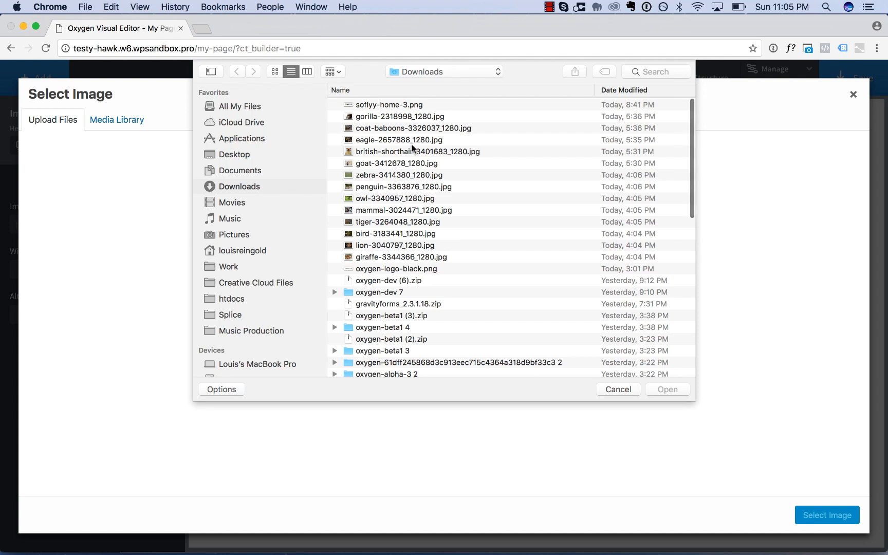
{"action": "double_click", "coordinate": [394, 105]}
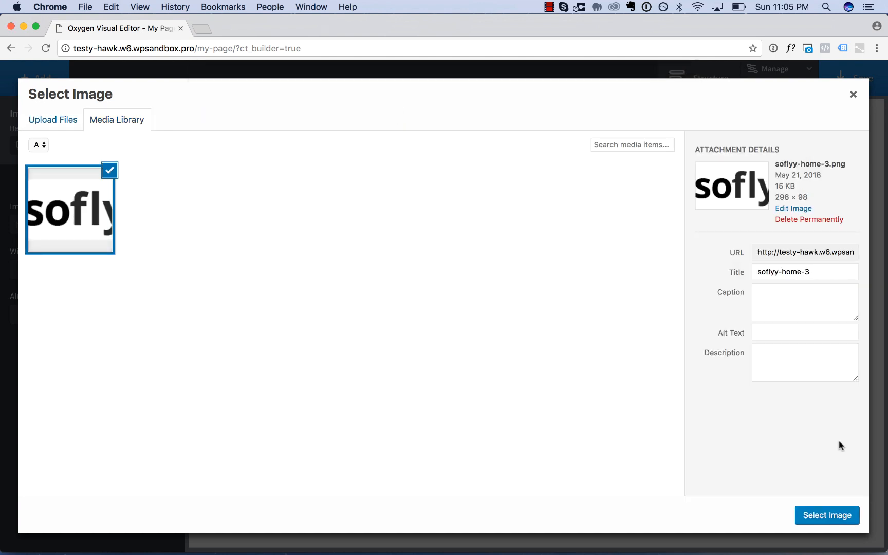
{"action": "left_click", "coordinate": [828, 515]}
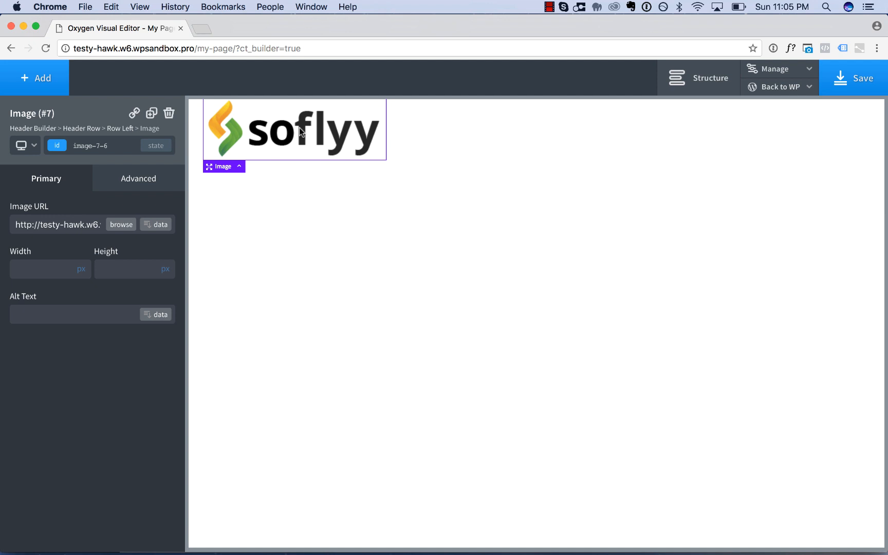
Set the logo image's height to 40 px, trying smaller heights before returning to that value.
{"action": "left_click", "coordinate": [129, 269]}
{"action": "type", "text": "40"}
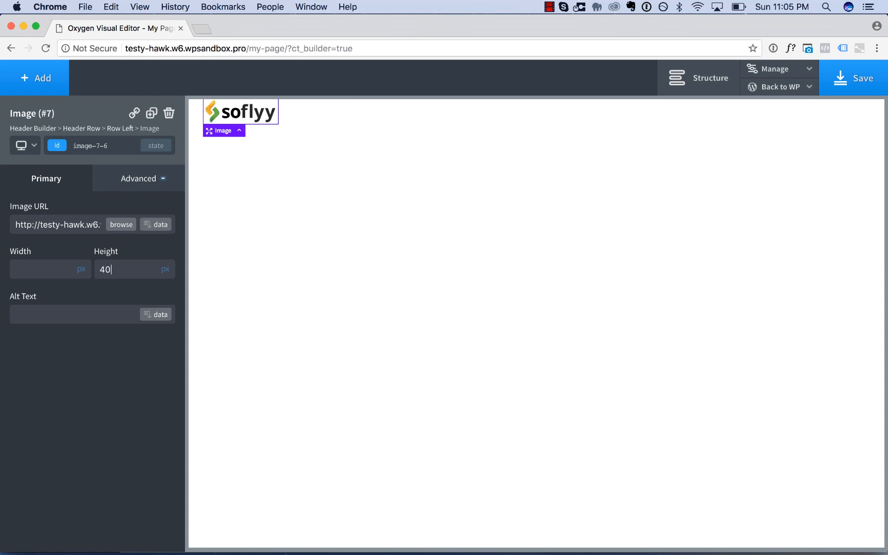
{"action": "key", "text": "Down"}
{"action": "key", "text": "Down"}
{"action": "key", "text": "Down"}
{"action": "key", "text": "Down"}
{"action": "key", "text": "Down"}
{"action": "key", "text": "Down"}
{"action": "key", "text": "Down"}
{"action": "key", "text": "Down"}
{"action": "key", "text": "Down"}
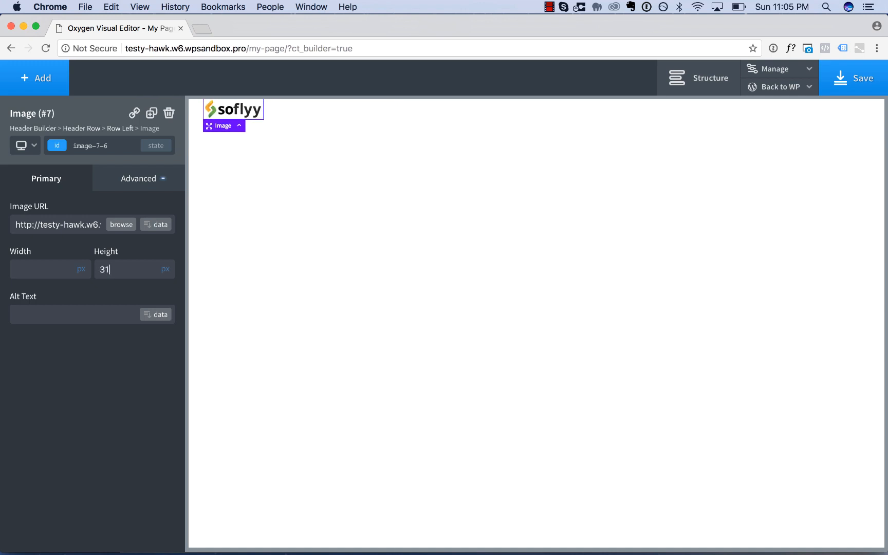
{"action": "key", "text": "Up"}
{"action": "key", "text": "Up"}
{"action": "key", "text": "Up"}
{"action": "key", "text": "Up"}
{"action": "key", "text": "Up"}
{"action": "key", "text": "Up"}
{"action": "key", "text": "Up"}
{"action": "key", "text": "Up"}
{"action": "key", "text": "Up"}
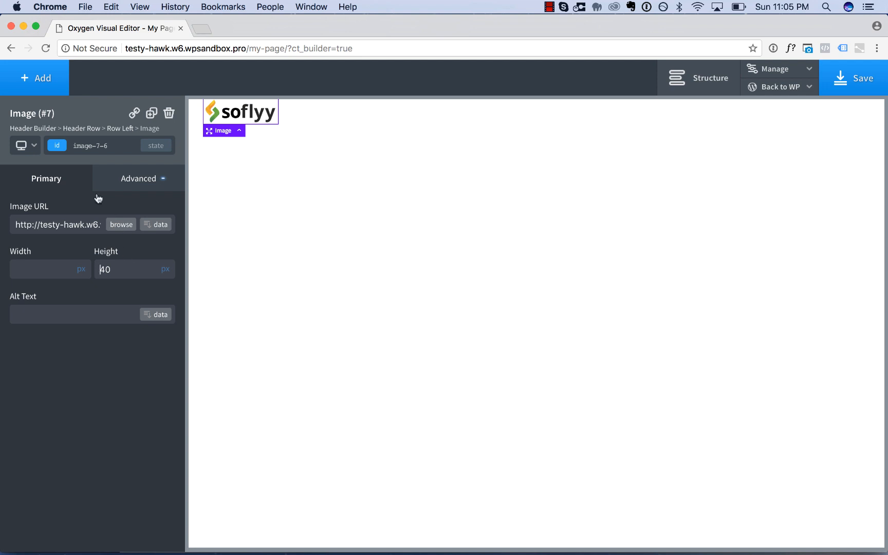
Add a WordPress Menu element to the header and move it to the right end of the header row.
{"action": "left_click", "coordinate": [44, 88]}
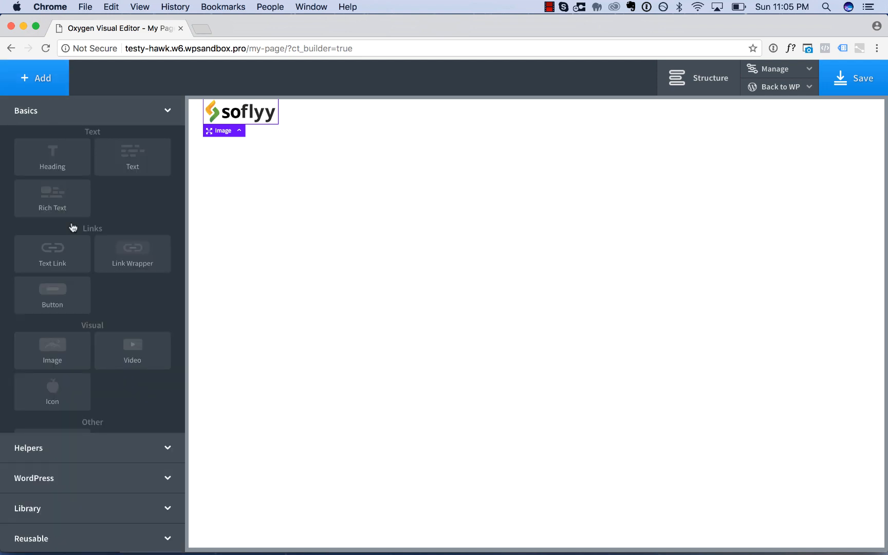
{"action": "left_click", "coordinate": [88, 473]}
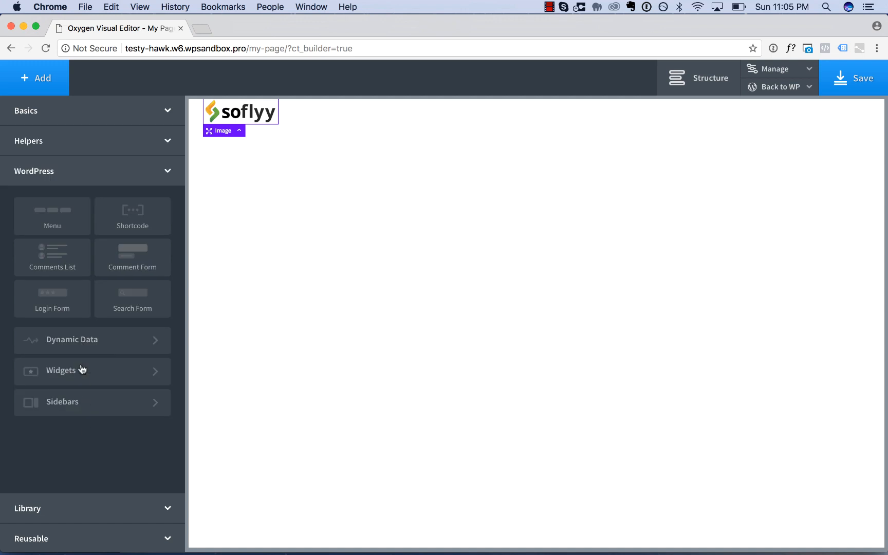
{"action": "left_click", "coordinate": [64, 228]}
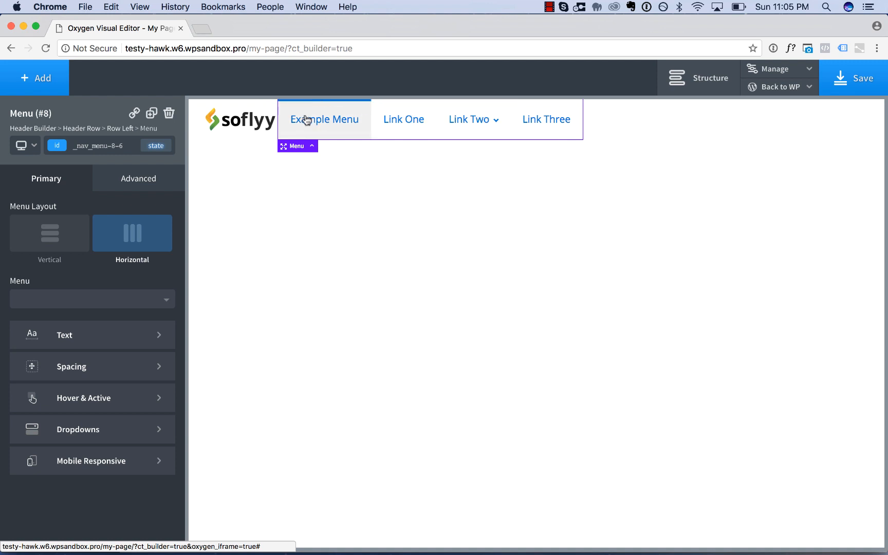
{"action": "left_click_drag", "start_coordinate": [307, 120], "coordinate": [843, 117]}
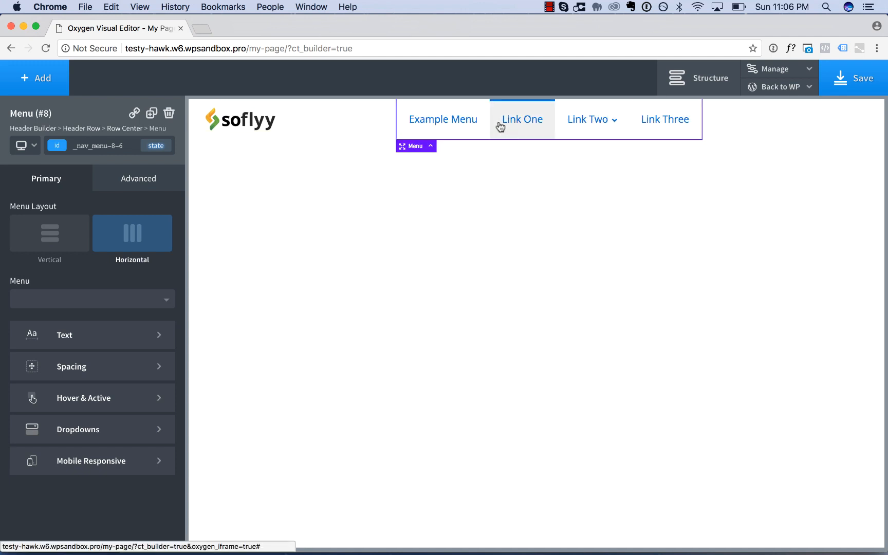
{"action": "left_click_drag", "start_coordinate": [500, 127], "coordinate": [871, 123]}
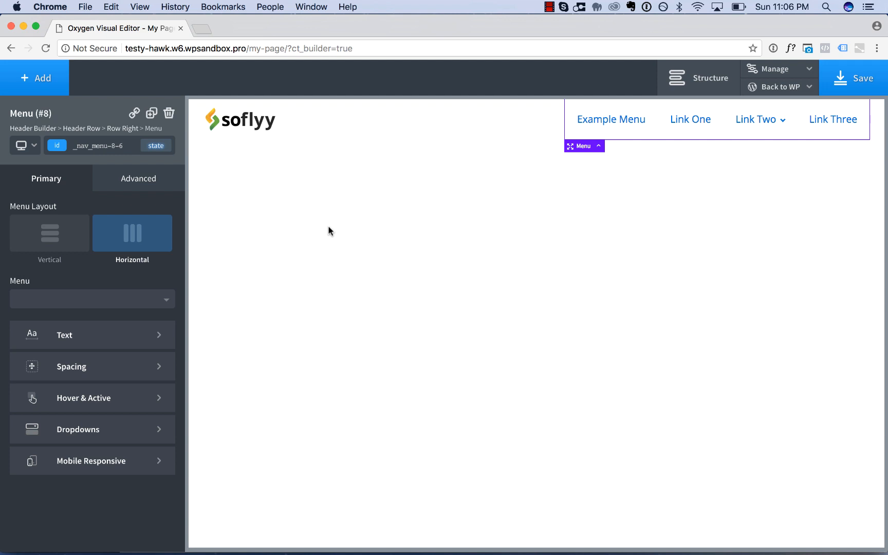
Add a Section below the header and place a Heading inside it.
{"action": "left_click", "coordinate": [28, 78]}
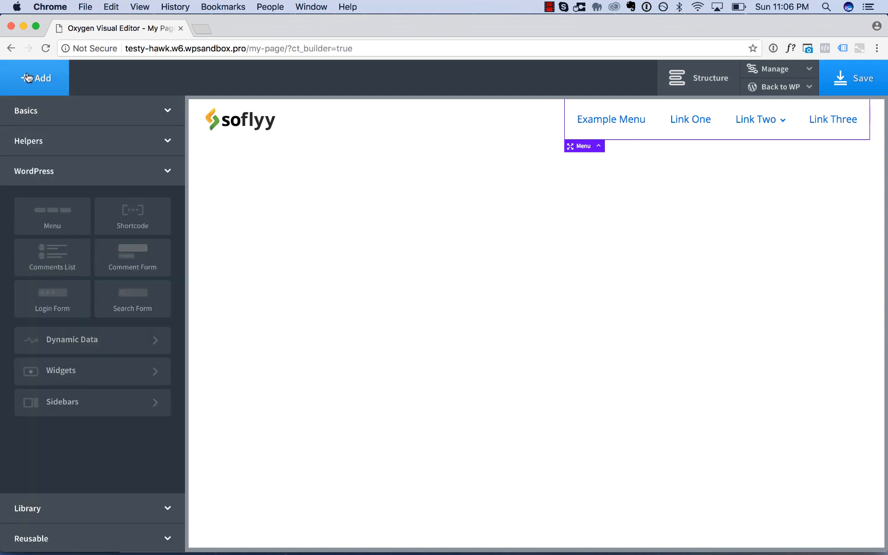
{"action": "left_click", "coordinate": [31, 112]}
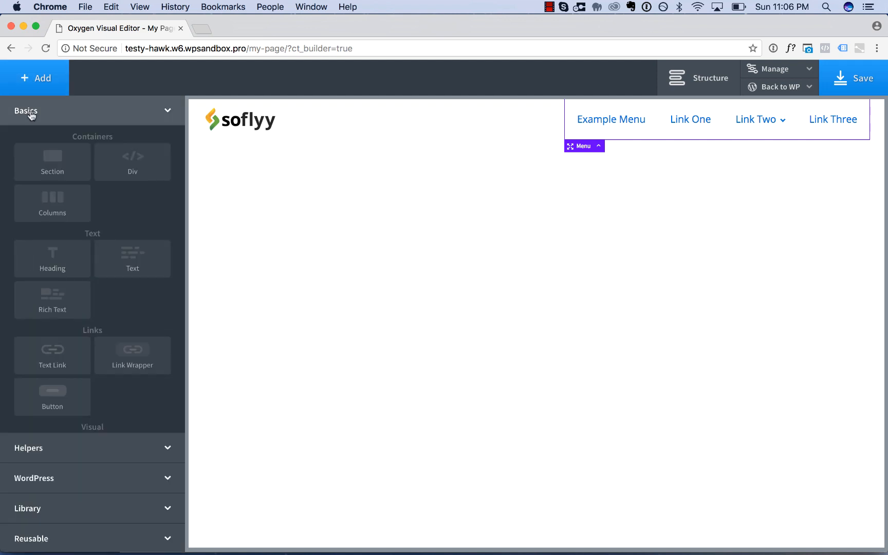
{"action": "left_click", "coordinate": [45, 168]}
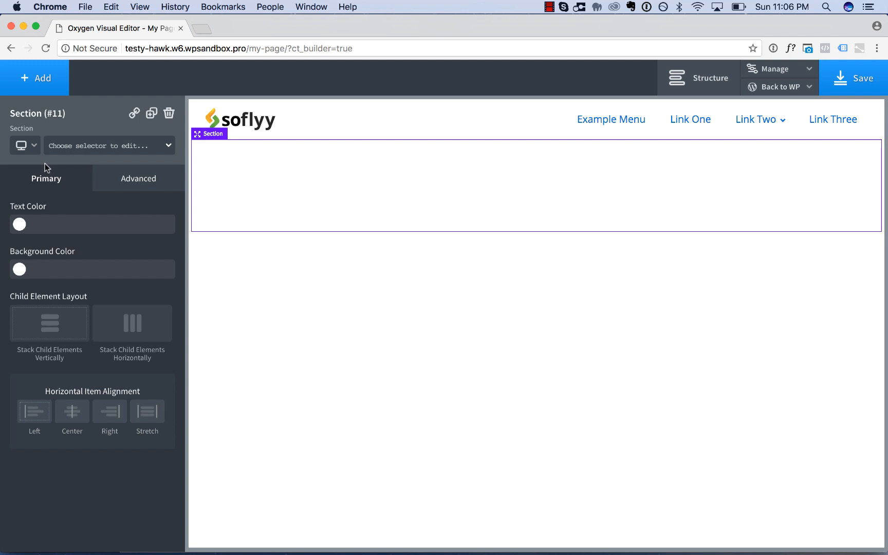
{"action": "left_click", "coordinate": [44, 79]}
{"action": "left_click", "coordinate": [58, 259]}
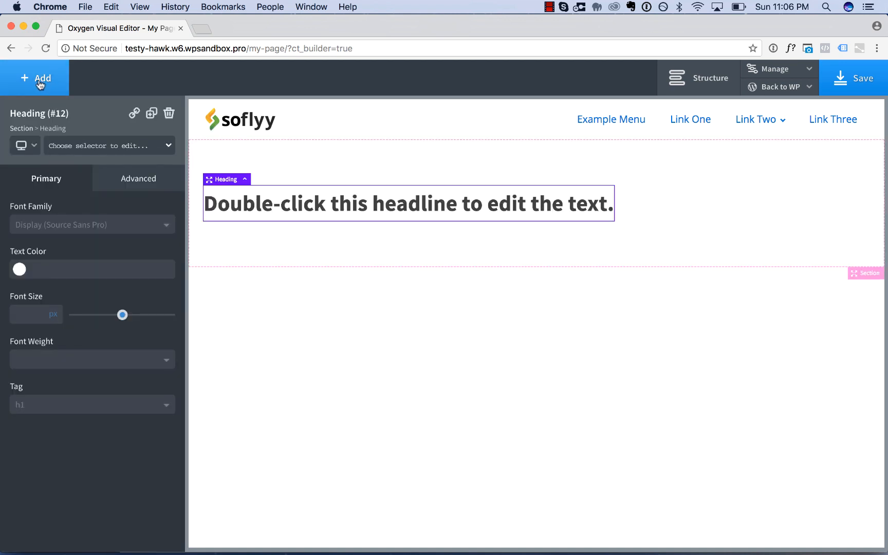
Add a Video element below the heading in the section.
{"action": "left_click", "coordinate": [43, 81]}
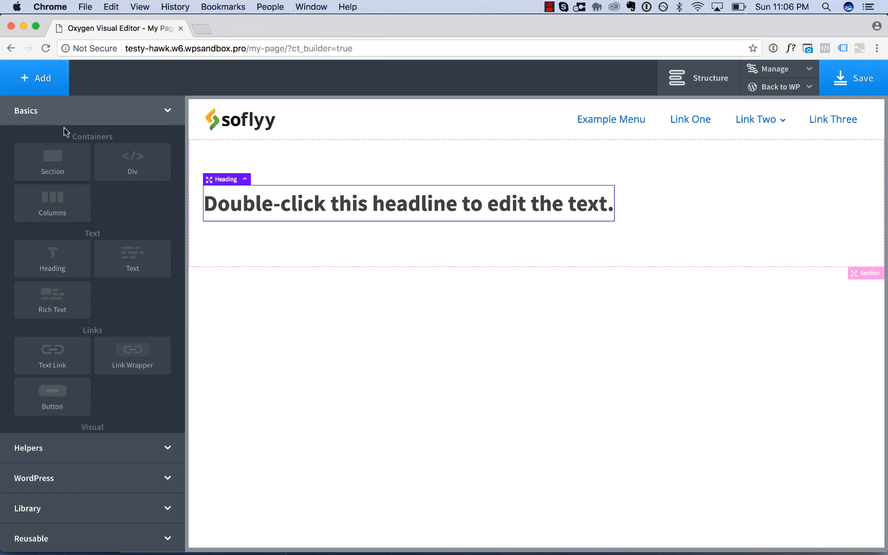
{"action": "scroll", "coordinate": [102, 308], "scroll_direction": "down", "scroll_amount": 5}
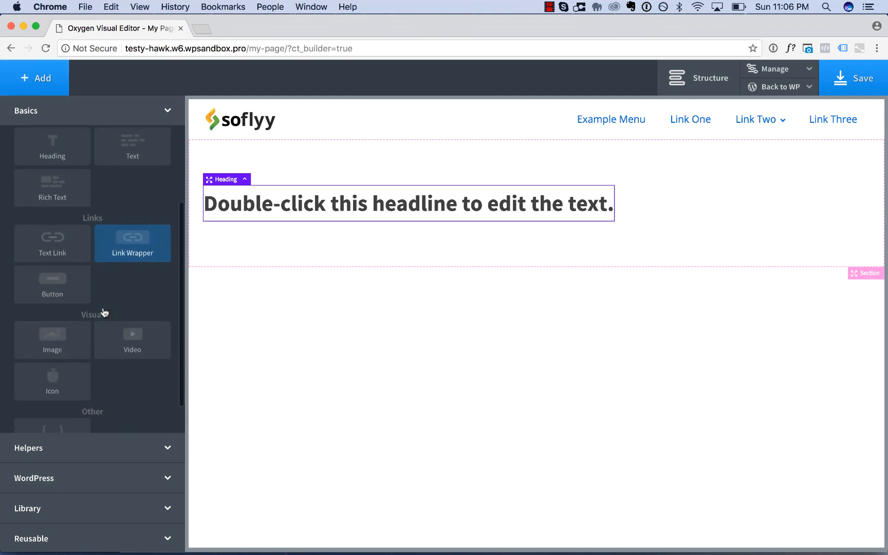
{"action": "left_click", "coordinate": [128, 333]}
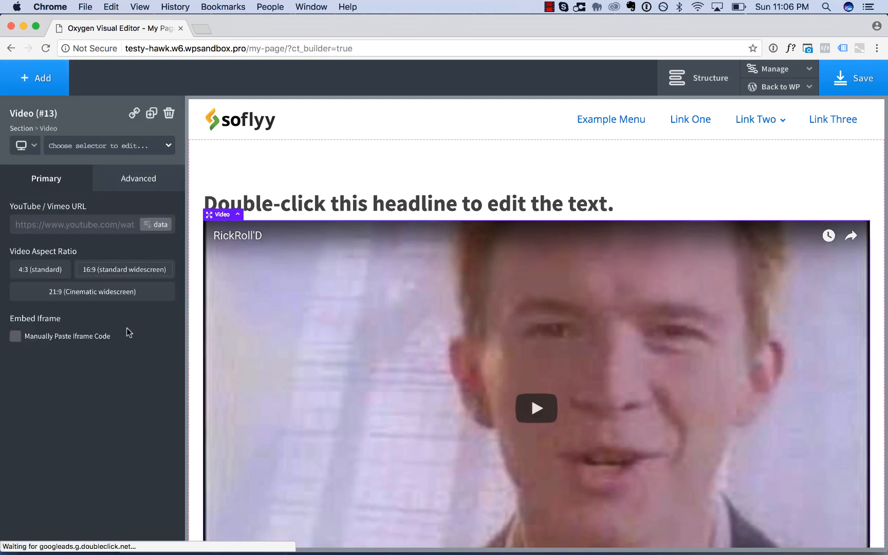
Add a Text Link element below the video in the section.
{"action": "scroll", "coordinate": [303, 307], "scroll_direction": "down", "scroll_amount": 2}
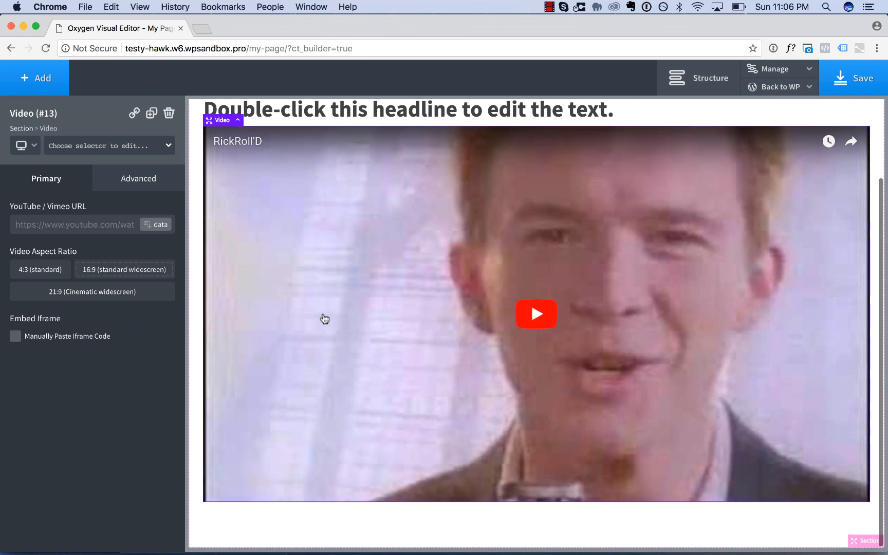
{"action": "left_click", "coordinate": [23, 83]}
{"action": "scroll", "coordinate": [101, 181], "scroll_direction": "down", "scroll_amount": 2}
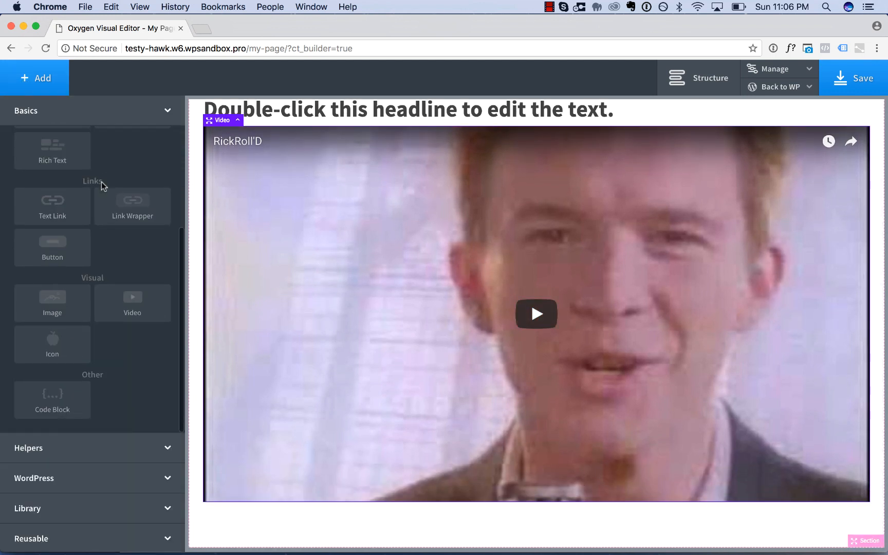
{"action": "left_click", "coordinate": [58, 203]}
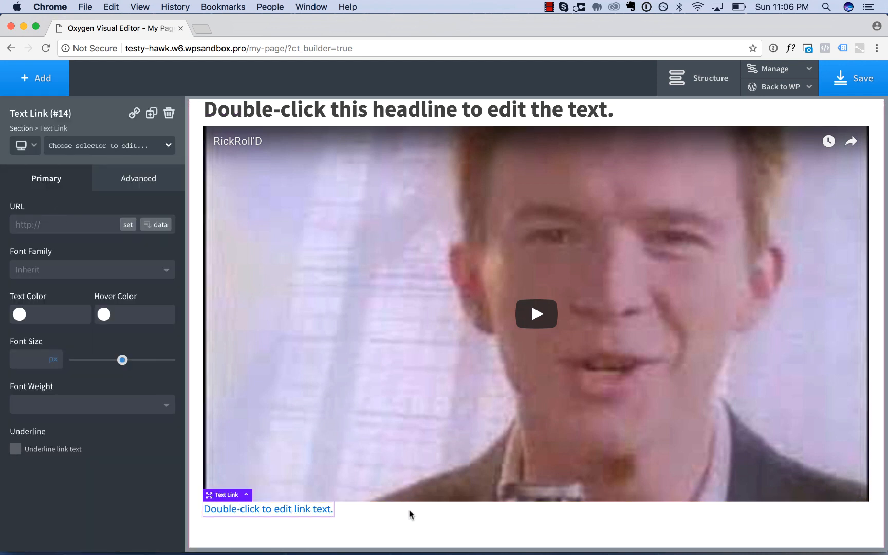
Set the section to stack its child elements vertically with centered horizontal item alignment.
{"action": "scroll", "coordinate": [409, 514], "scroll_direction": "up", "scroll_amount": 4}
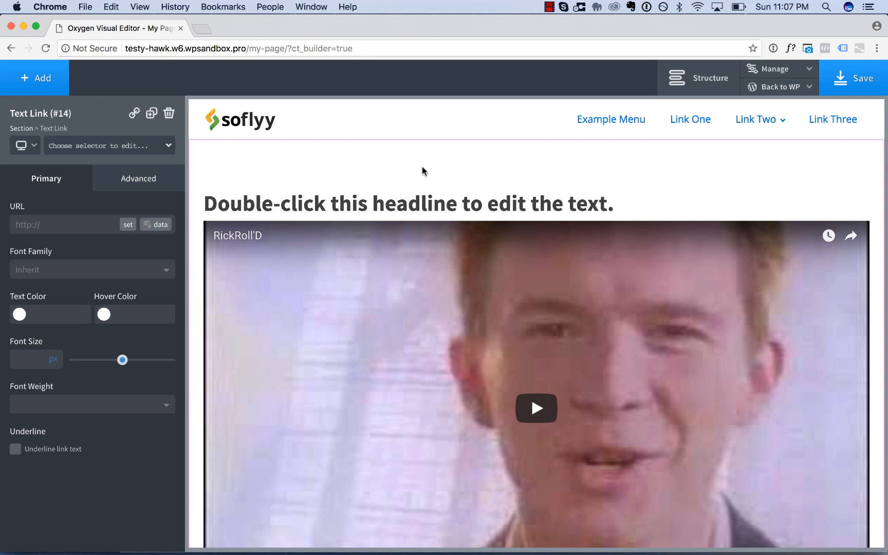
{"action": "left_click", "coordinate": [502, 166]}
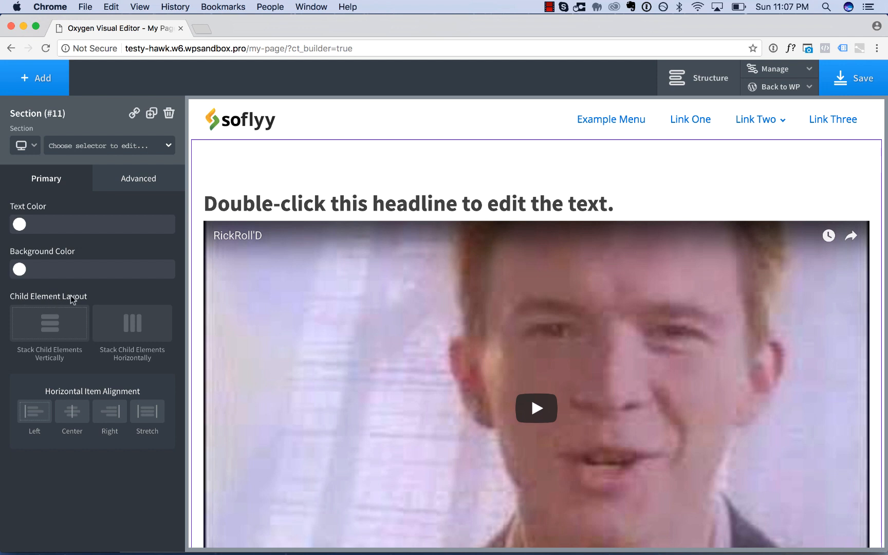
{"action": "left_click", "coordinate": [50, 328]}
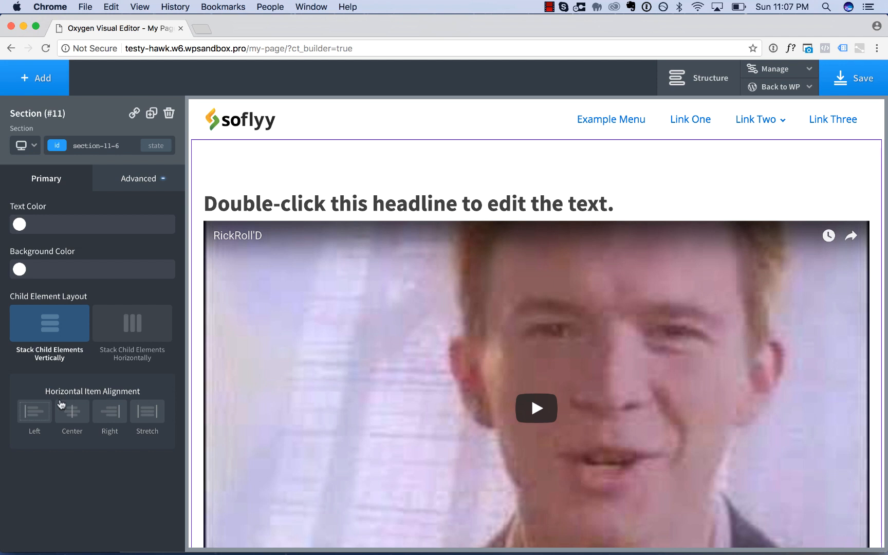
{"action": "left_click", "coordinate": [70, 416]}
{"action": "scroll", "coordinate": [462, 349], "scroll_direction": "down", "scroll_amount": 3}
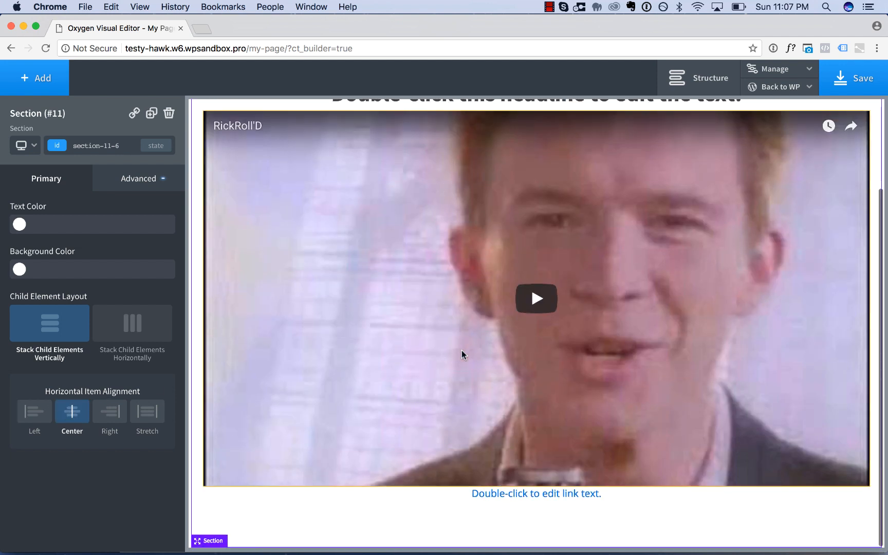
{"action": "scroll", "coordinate": [461, 350], "scroll_direction": "up", "scroll_amount": 3}
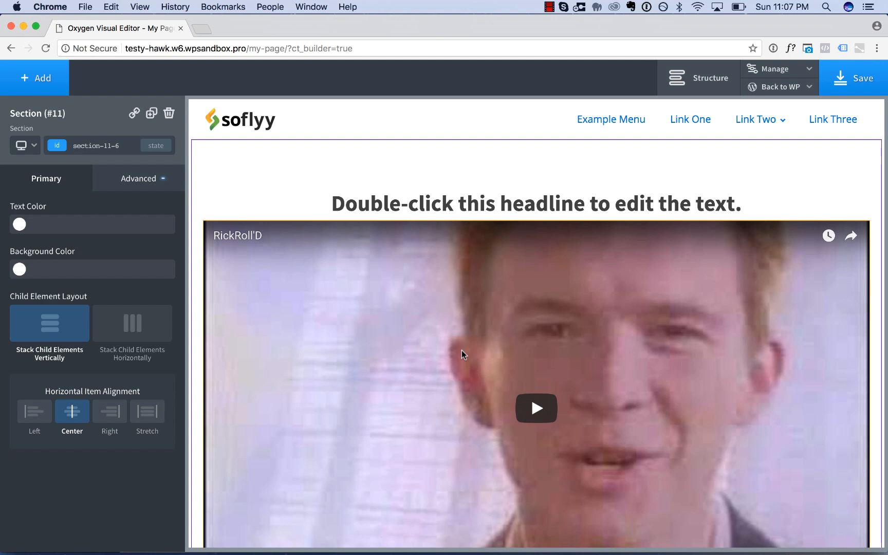
Add a class named primary-heading to the heading above the video.
{"action": "left_click", "coordinate": [479, 202]}
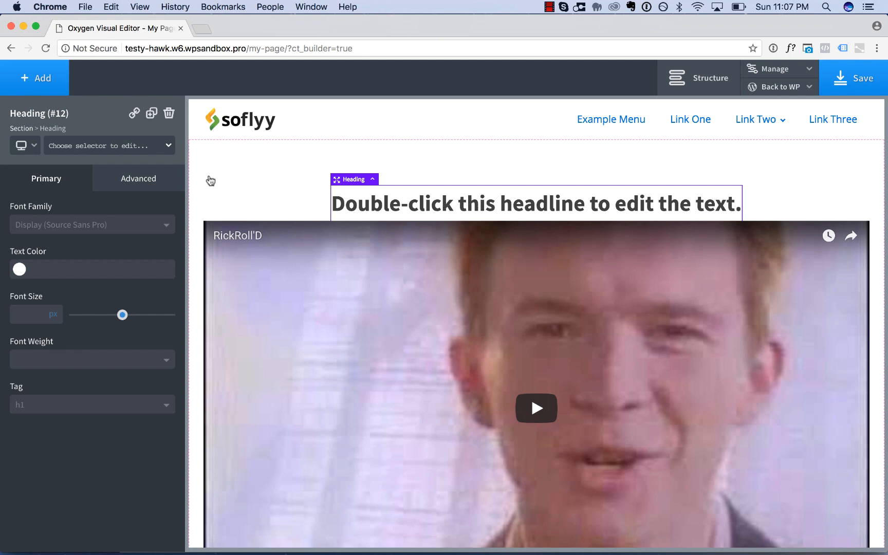
{"action": "left_click", "coordinate": [90, 149]}
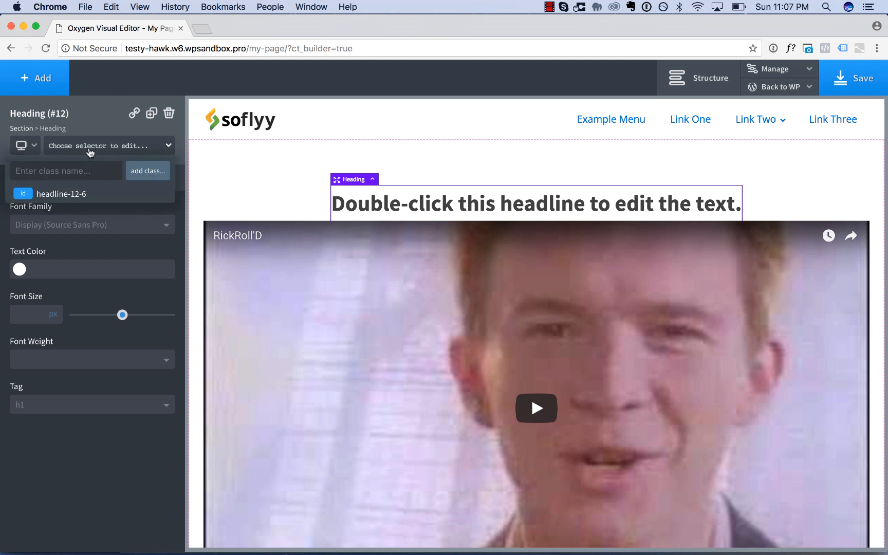
{"action": "type", "text": "primary-heading"}
{"action": "key", "text": "Return"}
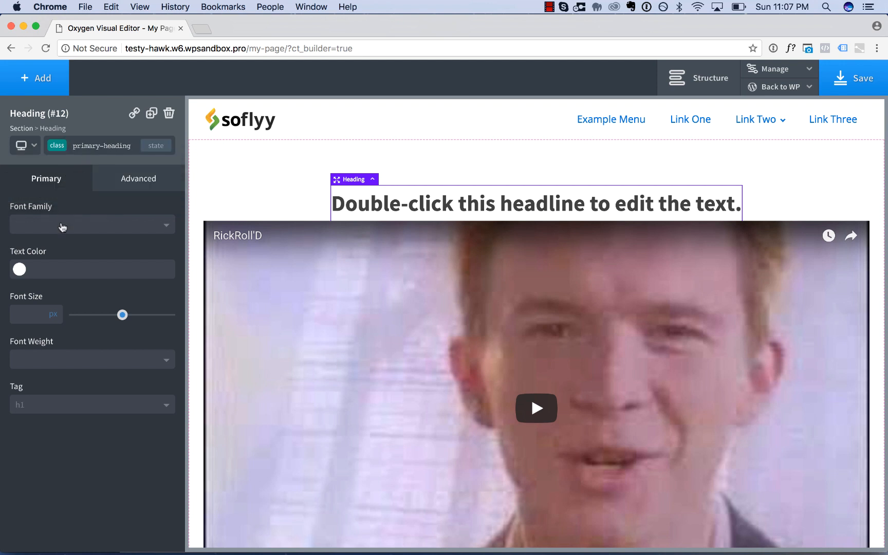
Style the primary-heading class with text color #000000, font weight 300 and font size 48 px.
{"action": "left_click", "coordinate": [21, 269]}
{"action": "left_click_drag", "start_coordinate": [50, 299], "coordinate": [161, 413]}
{"action": "left_click", "coordinate": [154, 434]}
{"action": "left_click", "coordinate": [93, 362]}
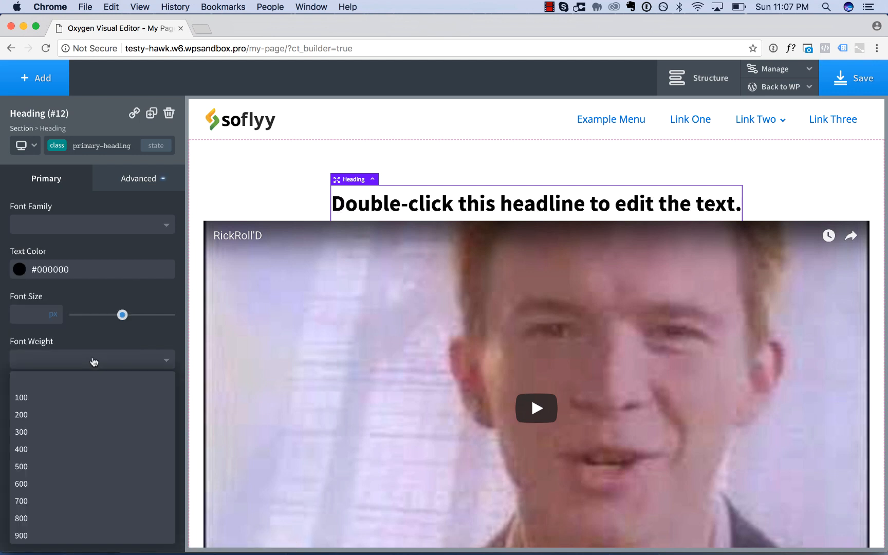
{"action": "left_click", "coordinate": [81, 429]}
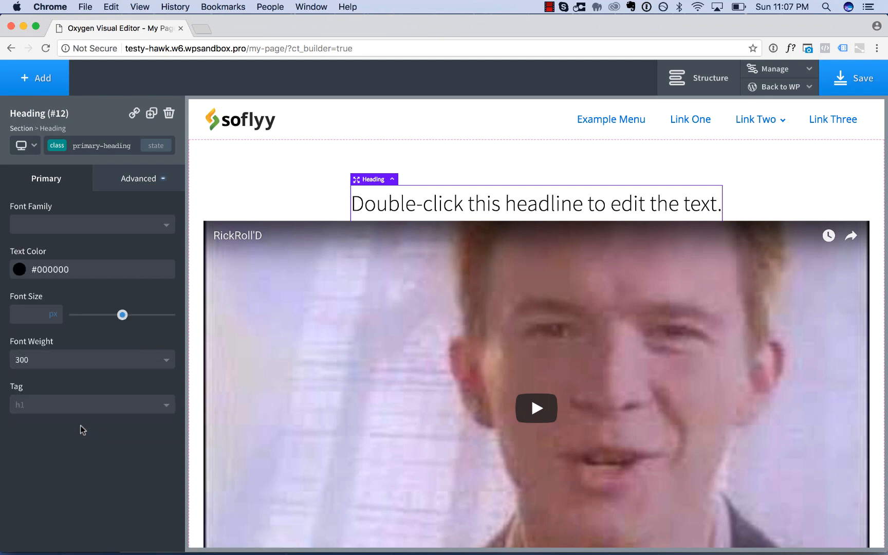
{"action": "left_click", "coordinate": [38, 316]}
{"action": "type", "text": "48"}
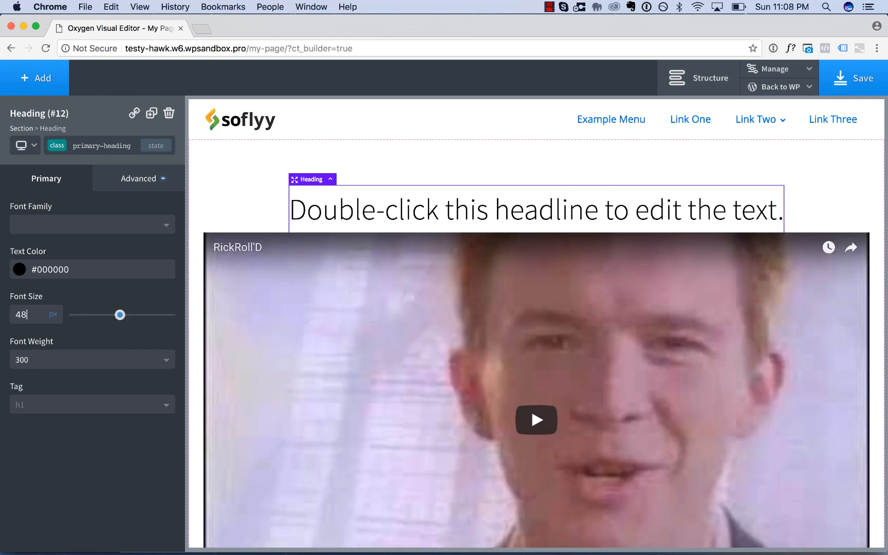
Replace the heading's placeholder text with "Designing Pages With Oxygen" and finish the text editing.
{"action": "double_click", "coordinate": [460, 208]}
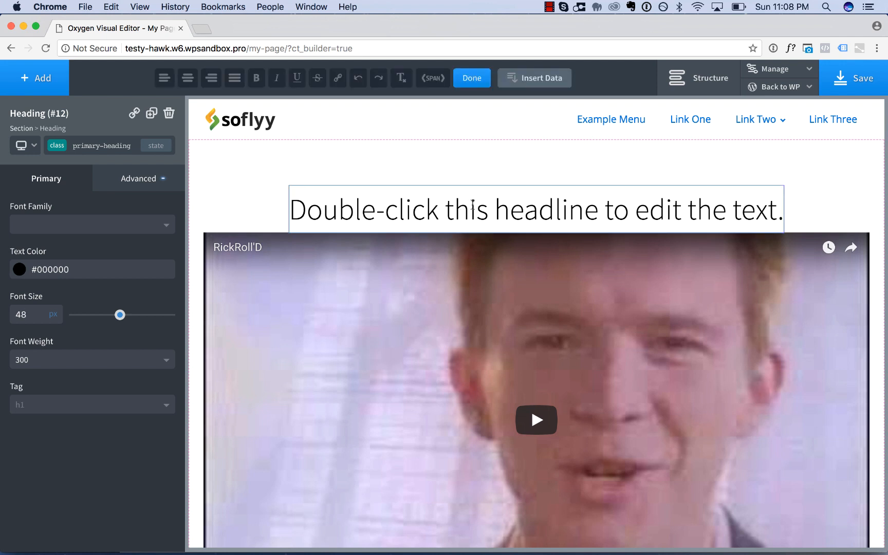
{"action": "triple_click", "coordinate": [498, 203]}
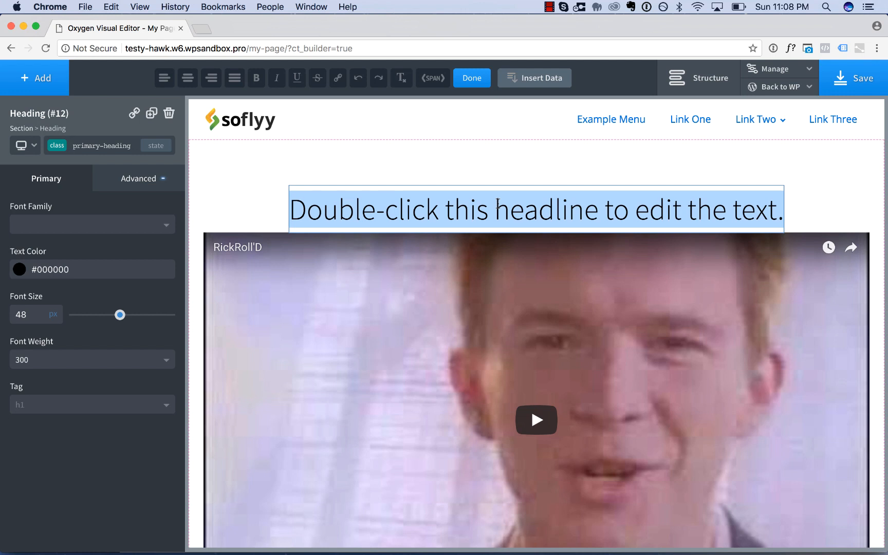
{"action": "type", "text": "Designing"}
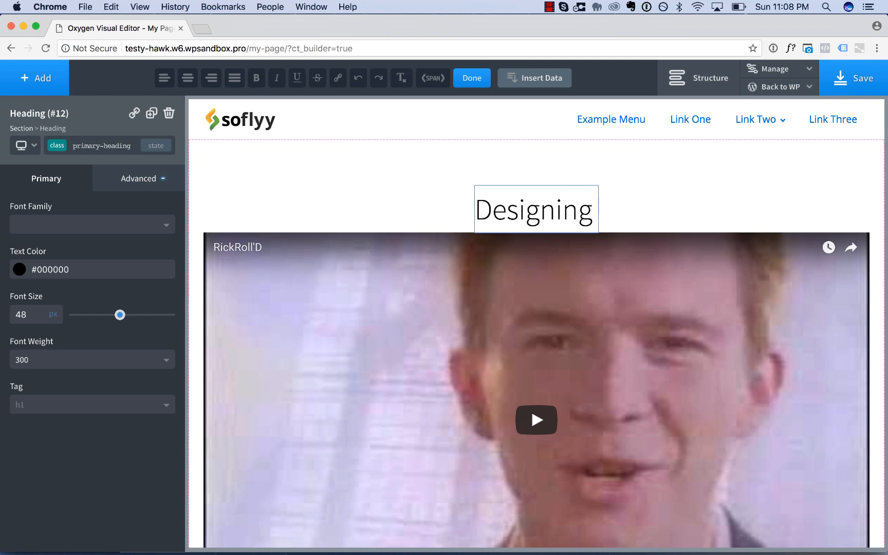
{"action": "type", "text": " Pages with Oxygen"}
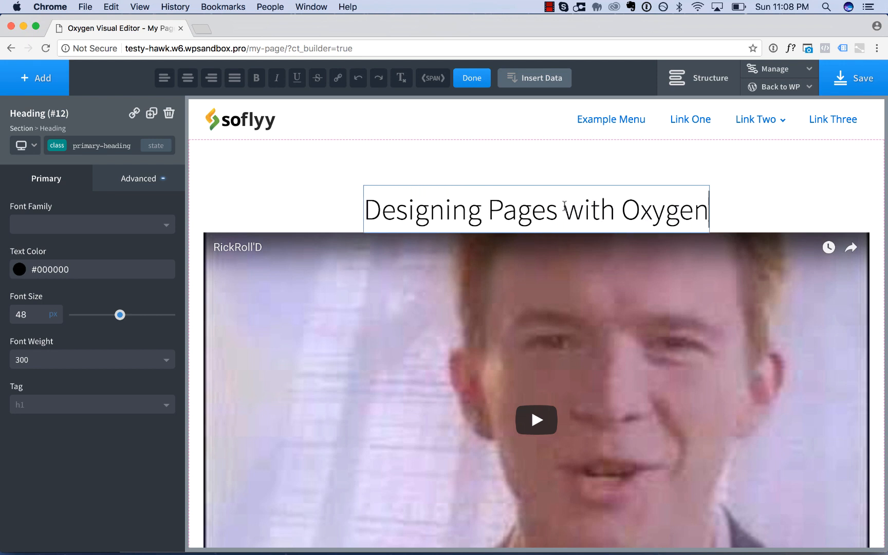
{"action": "left_click", "coordinate": [584, 210]}
{"action": "key", "text": "BackSpace"}
{"action": "type", "text": "W"}
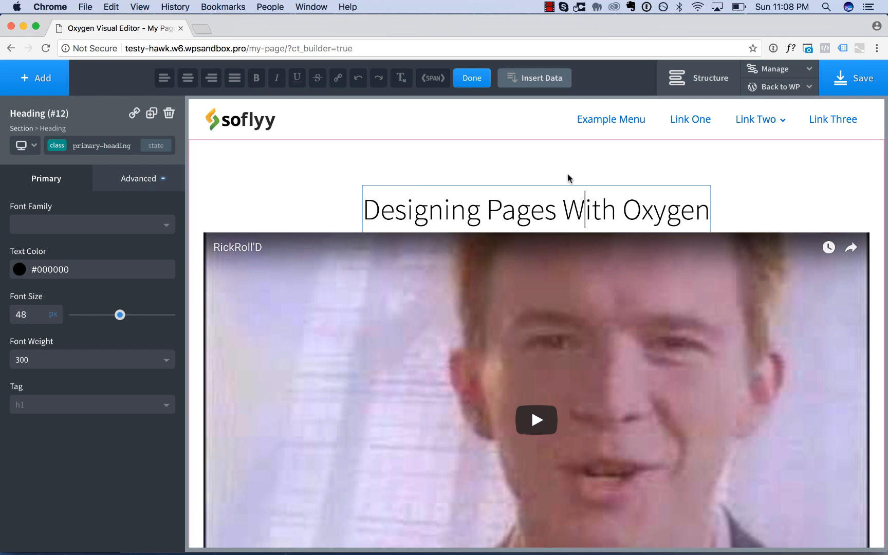
{"action": "left_click", "coordinate": [474, 84]}
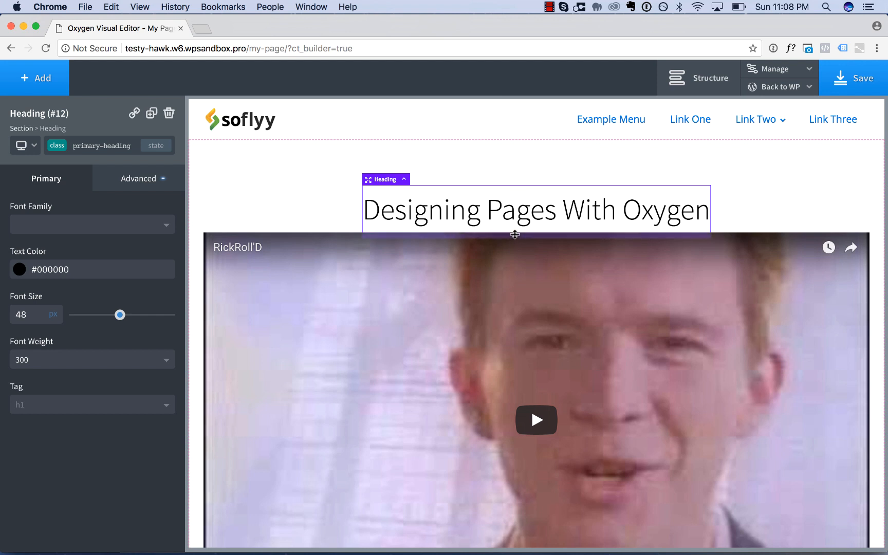
Create space between the heading and the video by giving the video a top margin of 32 px.
{"action": "left_click_drag", "start_coordinate": [515, 237], "coordinate": [513, 270]}
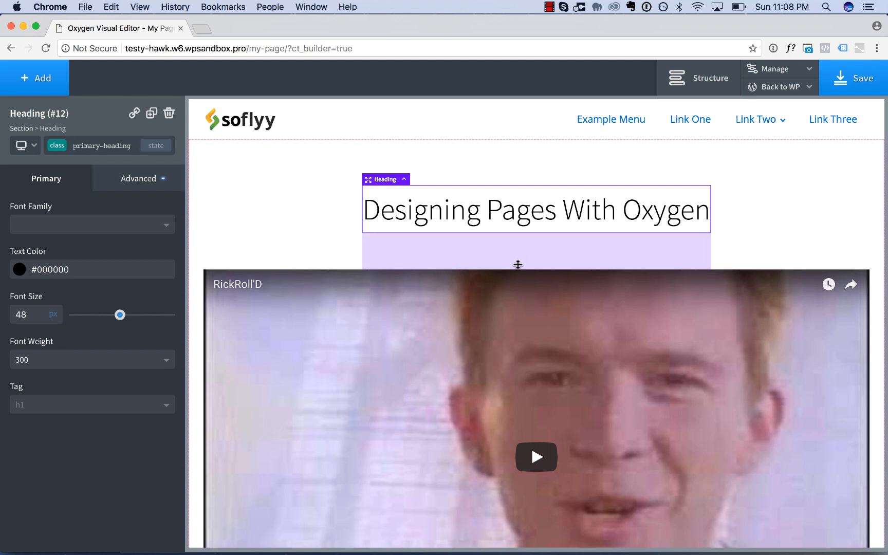
{"action": "left_click_drag", "start_coordinate": [517, 264], "coordinate": [517, 208]}
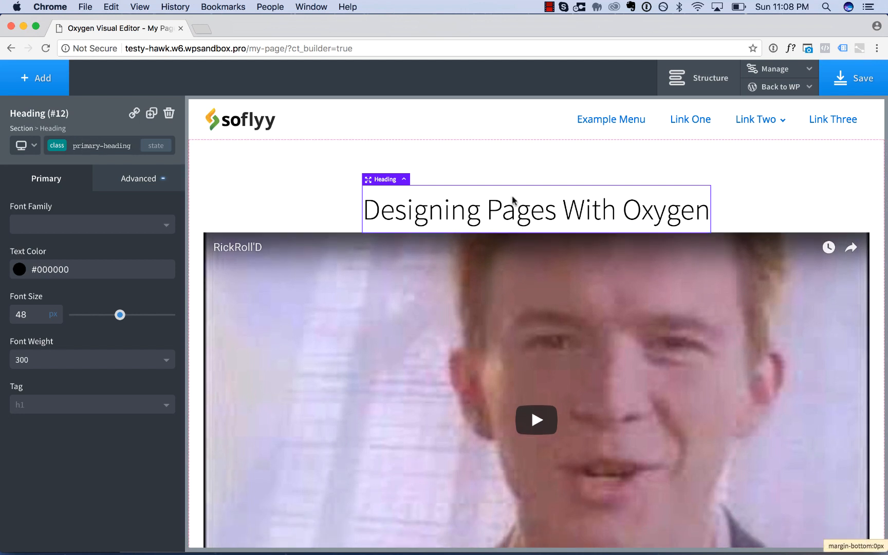
{"action": "left_click", "coordinate": [715, 239]}
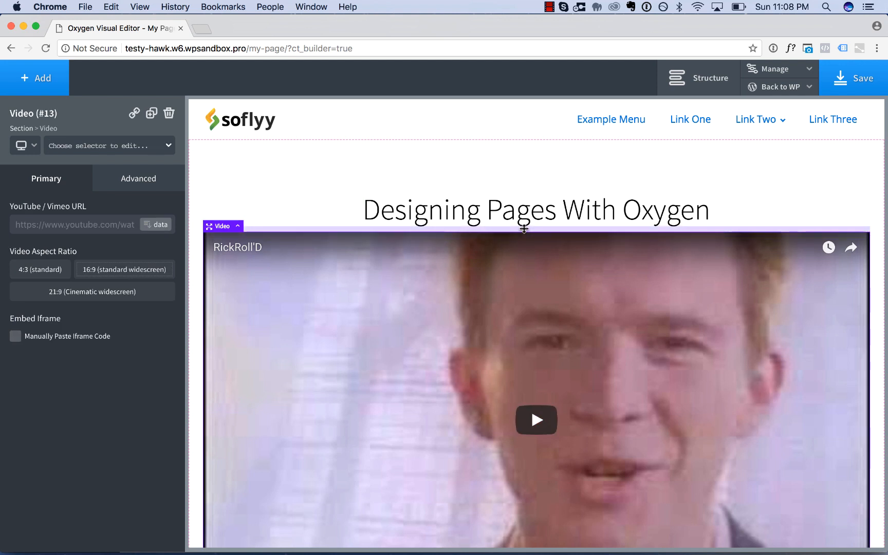
{"action": "left_click_drag", "start_coordinate": [524, 229], "coordinate": [524, 248]}
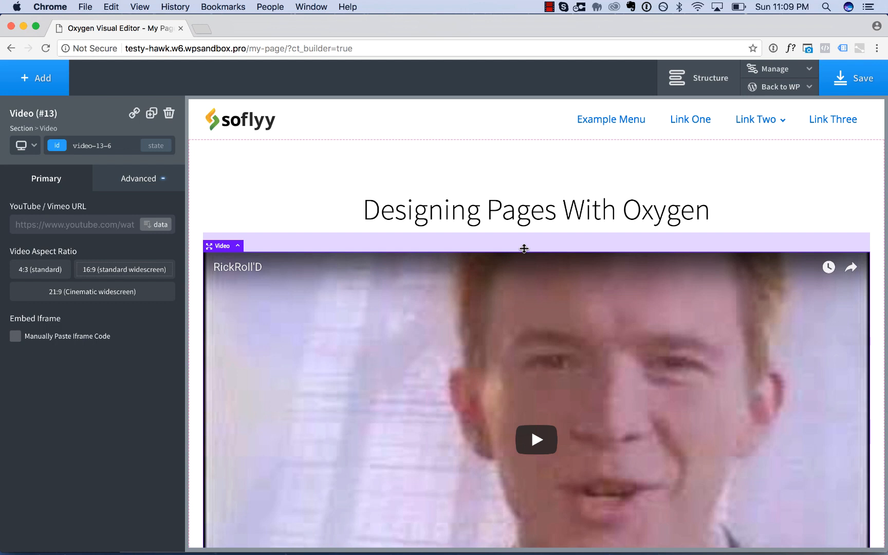
Set the video's width to 700 px in its size and spacing styles.
{"action": "left_click", "coordinate": [156, 188]}
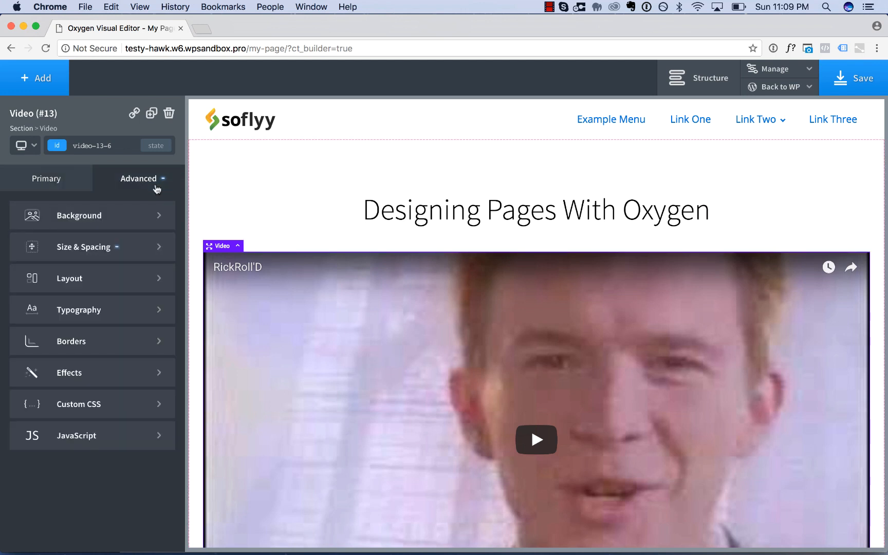
{"action": "left_click", "coordinate": [128, 245]}
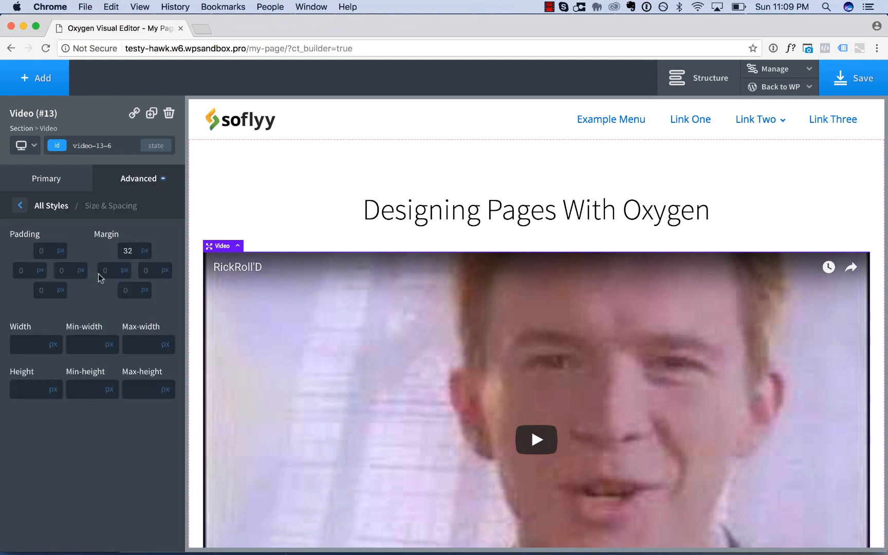
{"action": "mouse_move", "coordinate": [58, 345]}
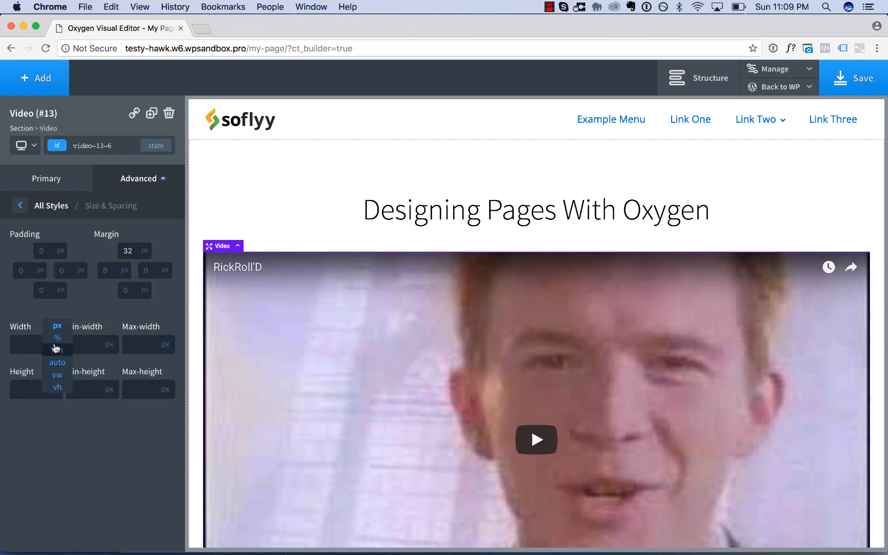
{"action": "left_click", "coordinate": [22, 343]}
{"action": "type", "text": "700"}
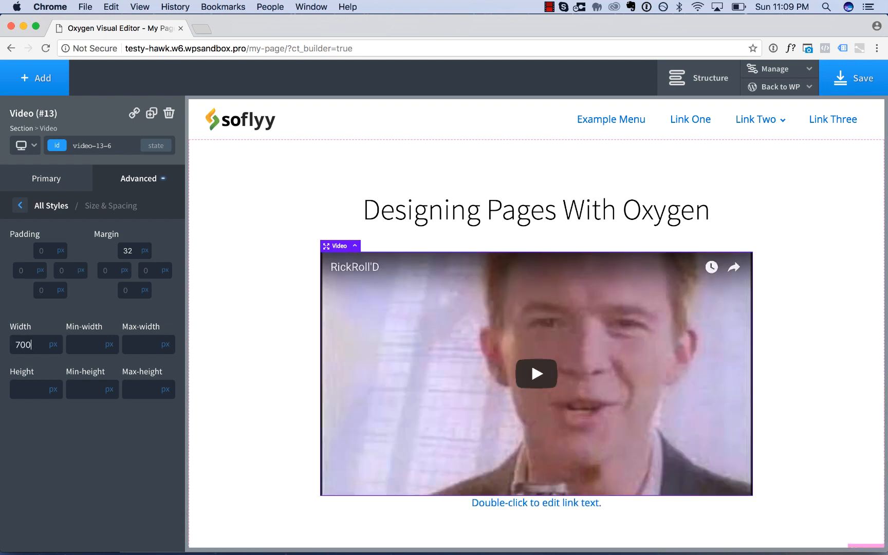
Try the 4:3 and 16:9 aspect ratios on the video and settle on 21:9 (Cinematic widescreen).
{"action": "left_click", "coordinate": [64, 185]}
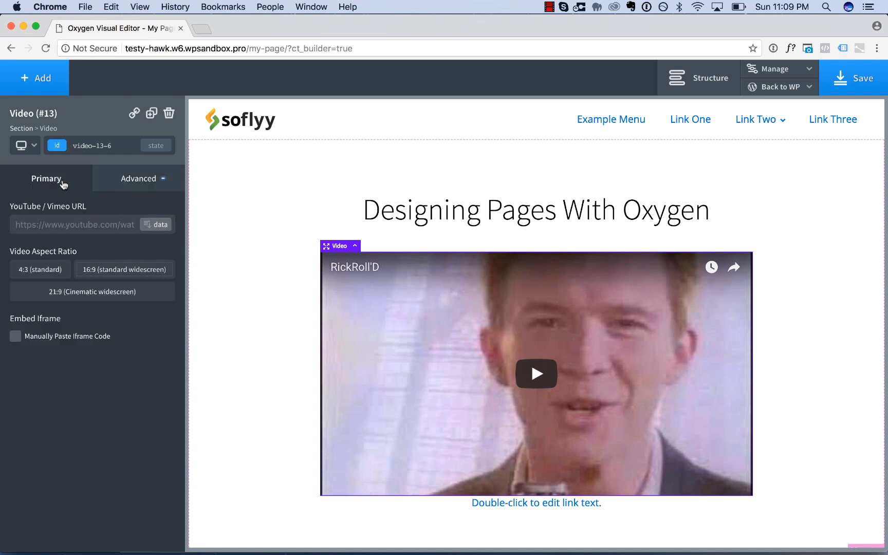
{"action": "left_click", "coordinate": [58, 276]}
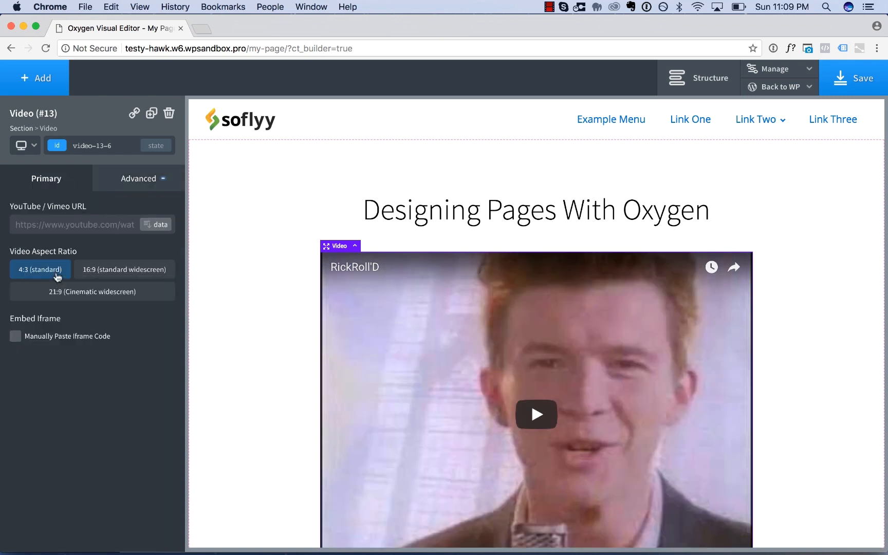
{"action": "left_click", "coordinate": [116, 271]}
{"action": "left_click", "coordinate": [110, 292]}
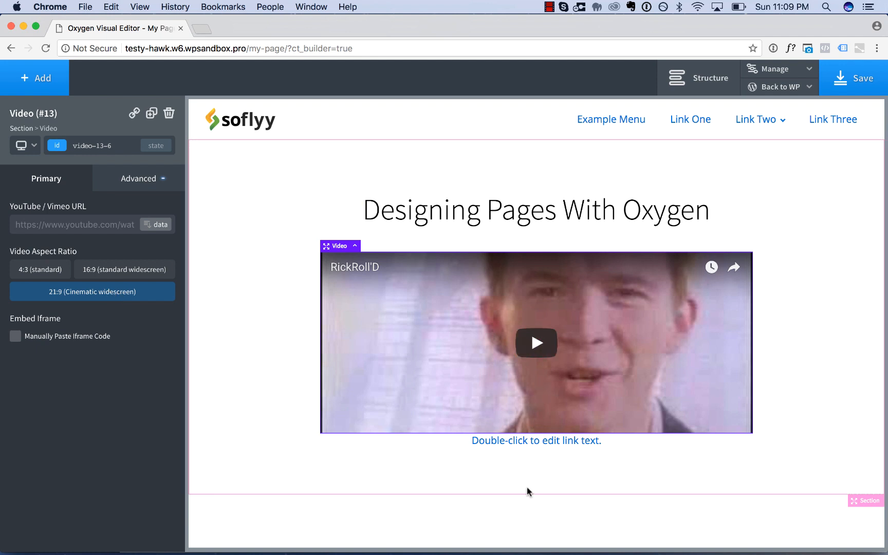
Replace the placeholder text of the text link below the video with "Click Here Now".
{"action": "left_click", "coordinate": [550, 442]}
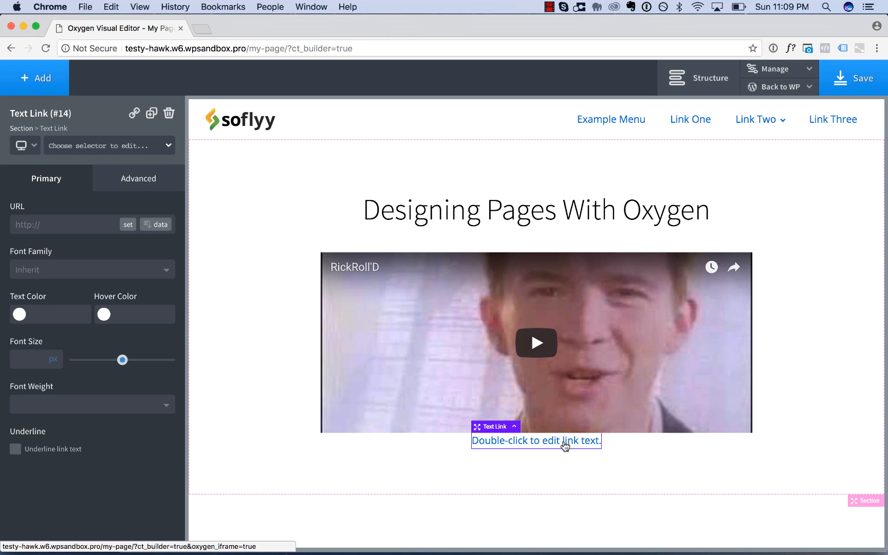
{"action": "double_click", "coordinate": [565, 442]}
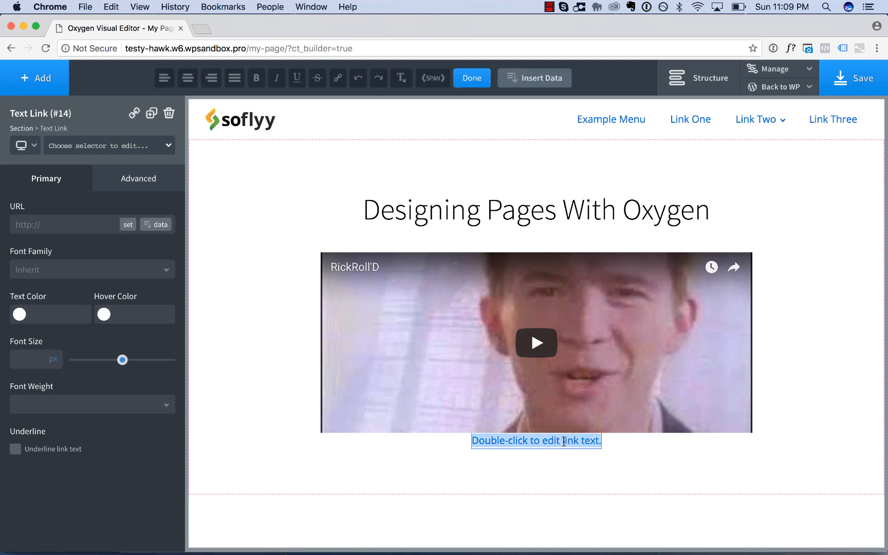
{"action": "type", "text": "Click Here"}
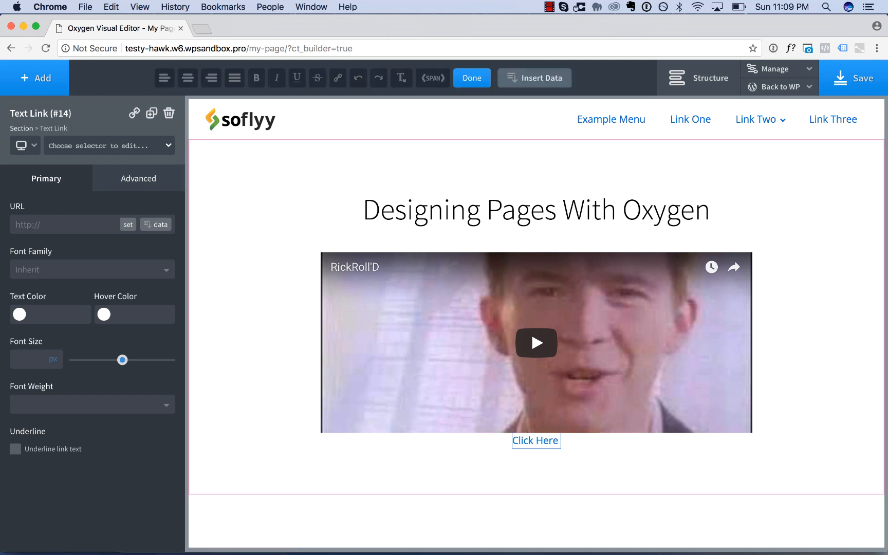
{"action": "type", "text": " Now"}
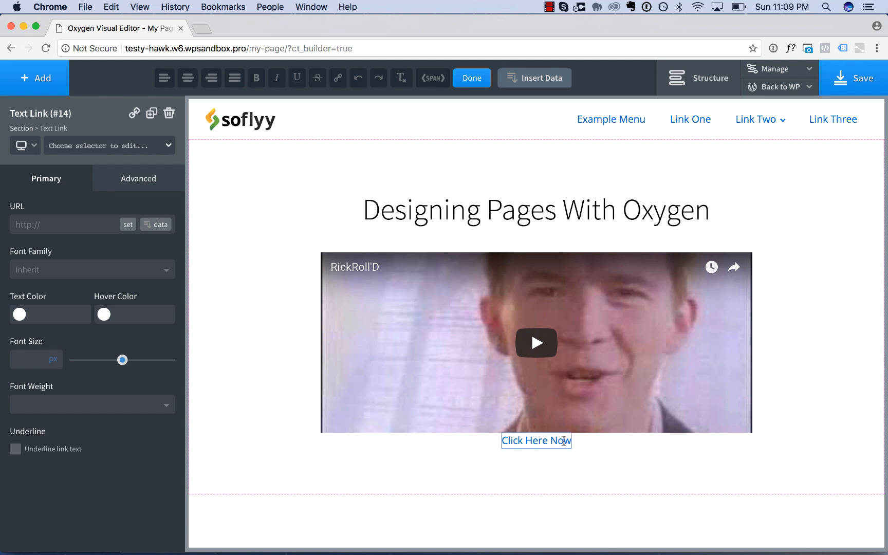
Add a class named primary-button to the text link.
{"action": "left_click", "coordinate": [148, 151]}
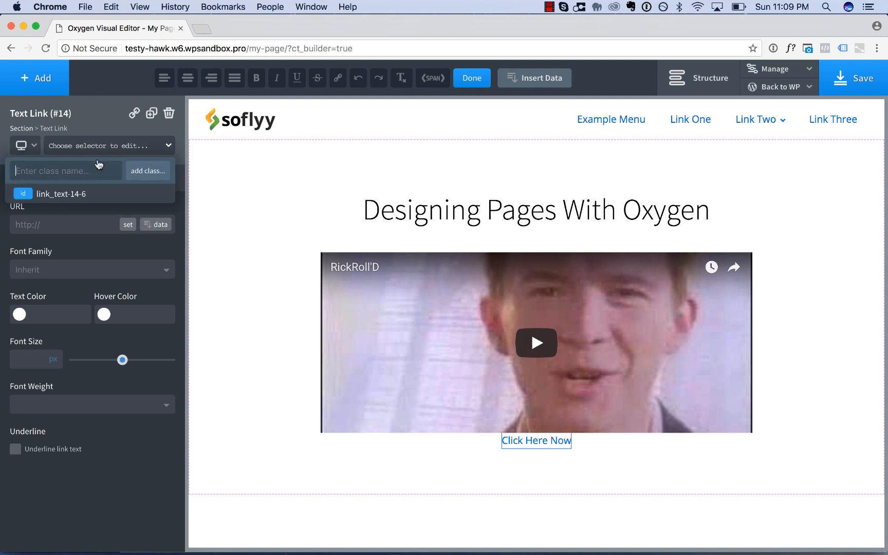
{"action": "type", "text": "primary-button"}
{"action": "key", "text": "Return"}
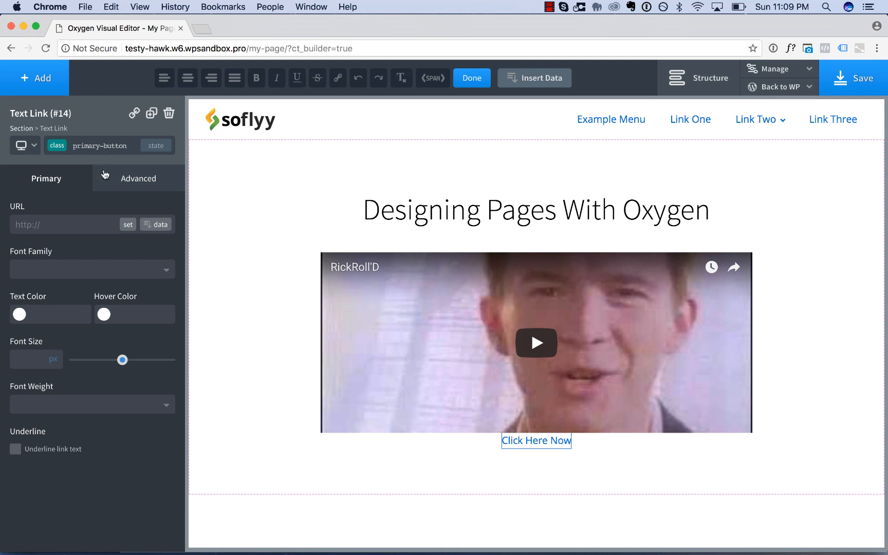
Set the primary-button class's padding to 20 px at top and bottom and 40 px at left and right.
{"action": "left_click", "coordinate": [124, 180]}
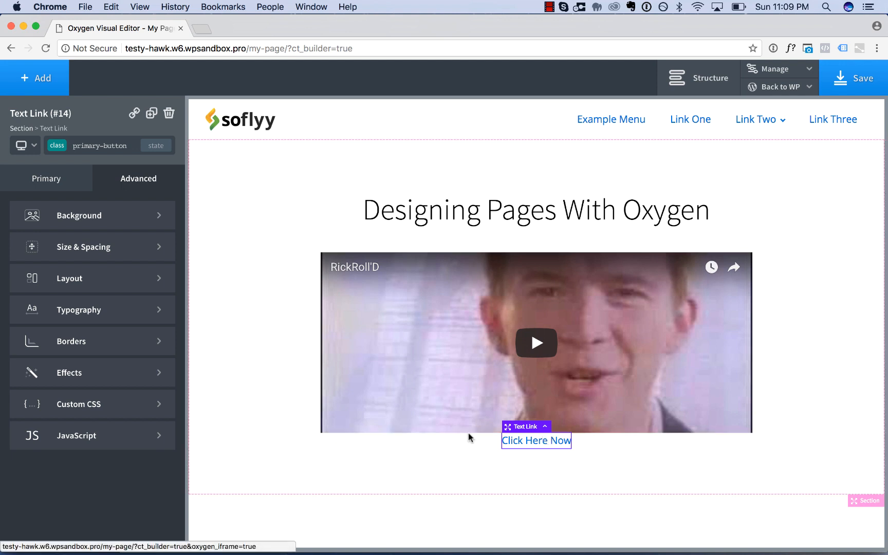
{"action": "left_click", "coordinate": [112, 249]}
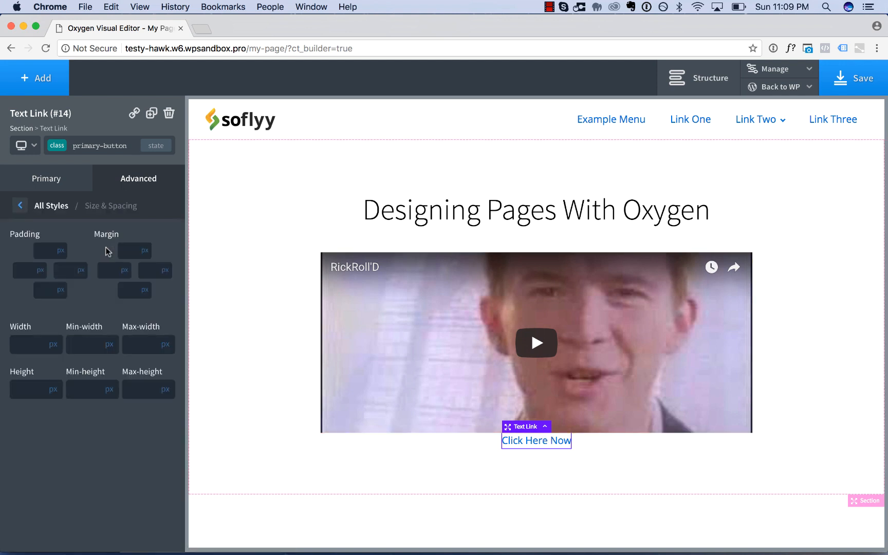
{"action": "left_click", "coordinate": [52, 249]}
{"action": "type", "text": "20"}
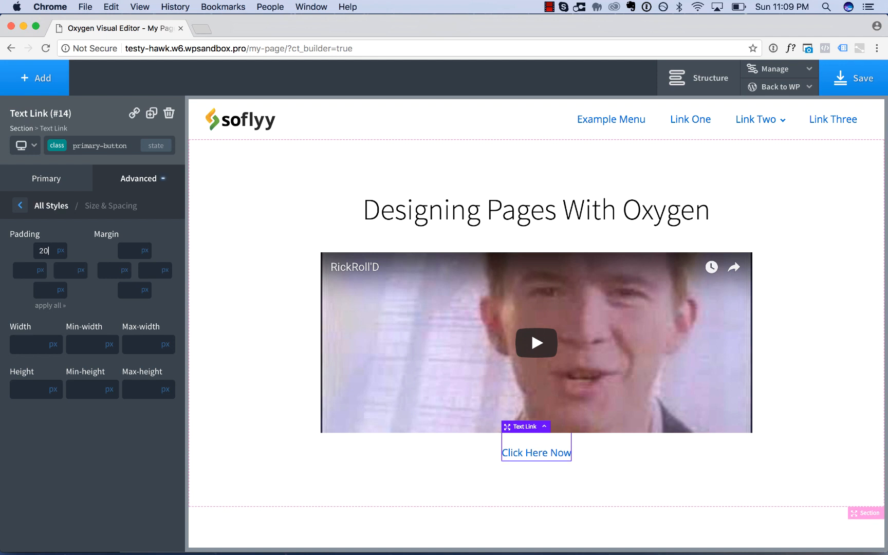
{"action": "left_click", "coordinate": [49, 306]}
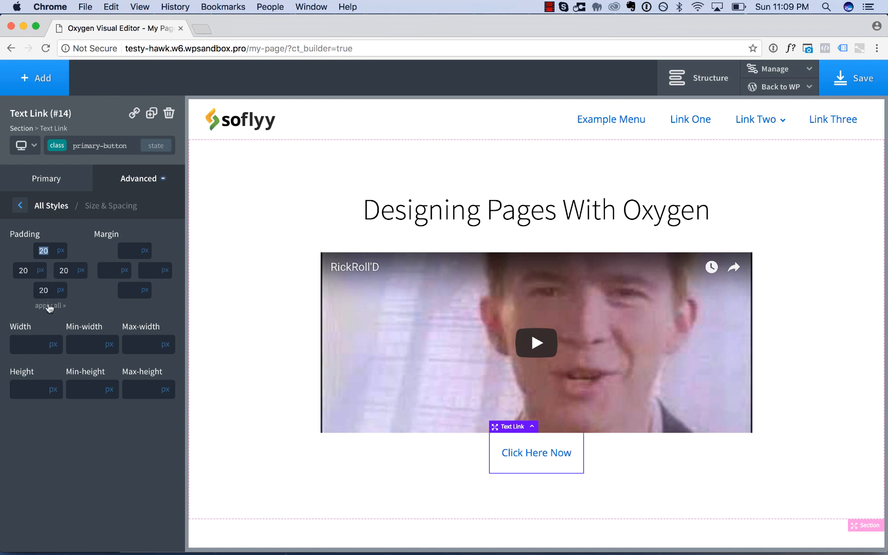
{"action": "left_click", "coordinate": [62, 271]}
{"action": "type", "text": "40"}
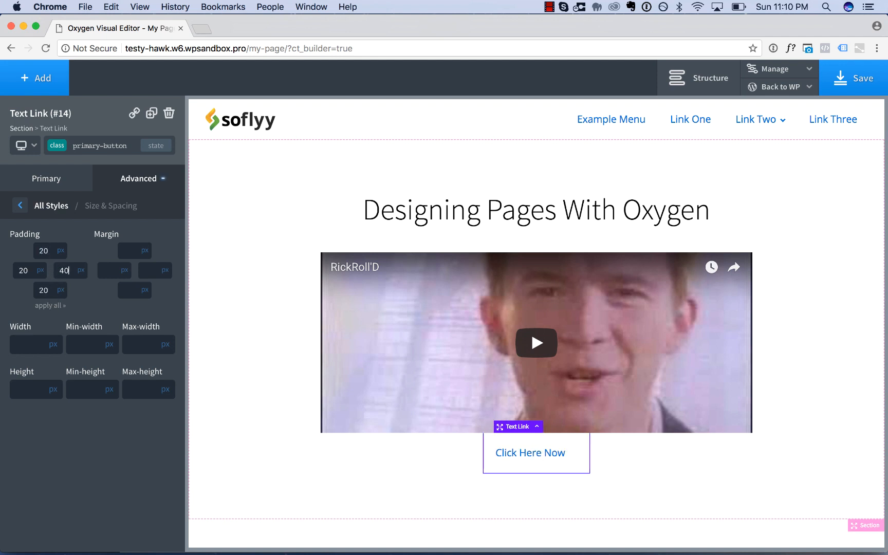
{"action": "left_click", "coordinate": [25, 271]}
{"action": "type", "text": "40"}
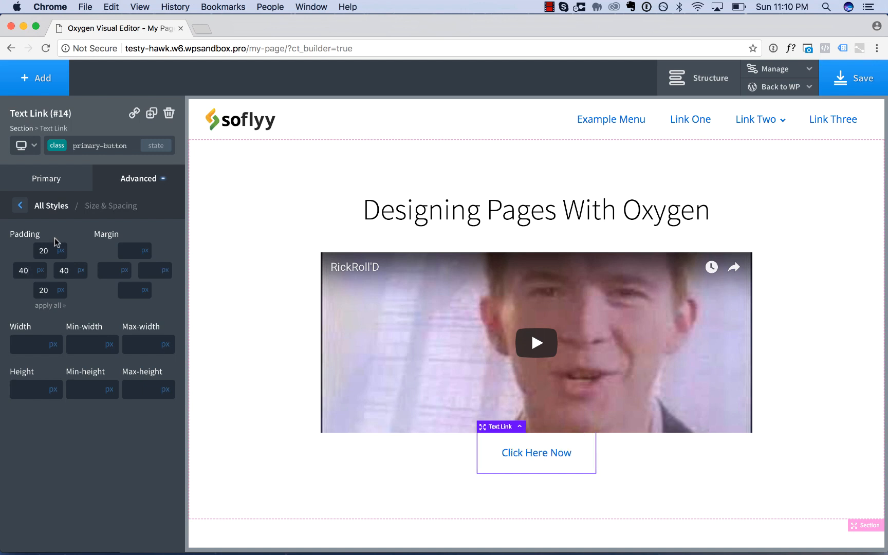
Add a bottom margin to the video to leave a gap above the text link.
{"action": "left_click", "coordinate": [638, 392]}
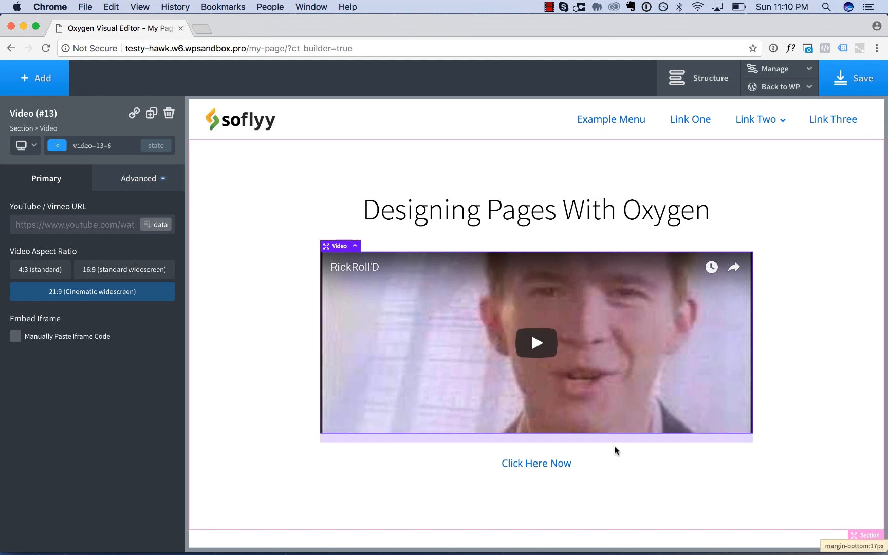
{"action": "left_click_drag", "start_coordinate": [615, 446], "coordinate": [614, 451]}
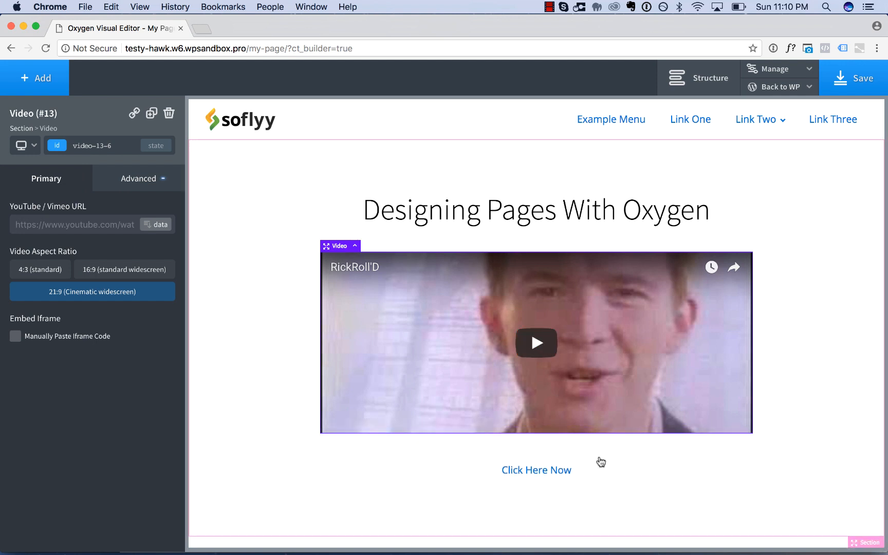
Set the primary-button class's background color to the blue #3292db on the text link.
{"action": "left_click", "coordinate": [522, 460]}
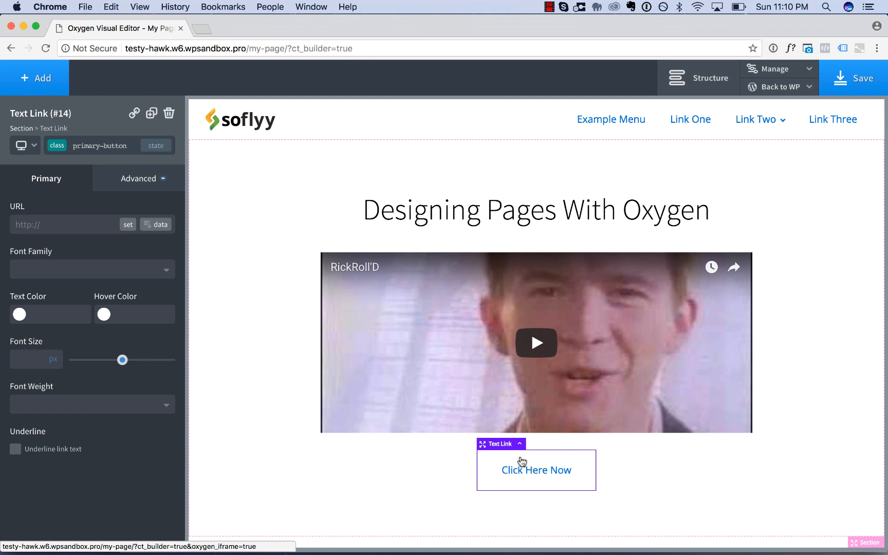
{"action": "left_click", "coordinate": [138, 183]}
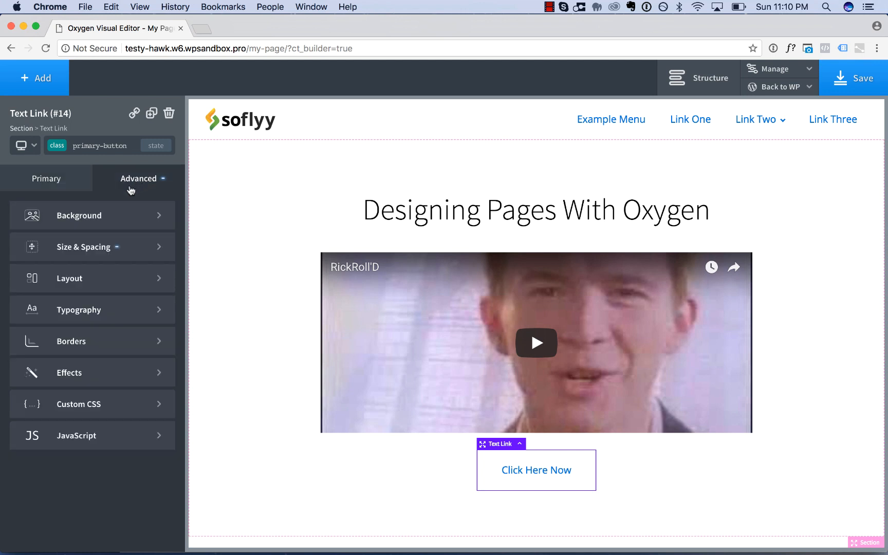
{"action": "left_click", "coordinate": [62, 215]}
{"action": "left_click", "coordinate": [19, 253]}
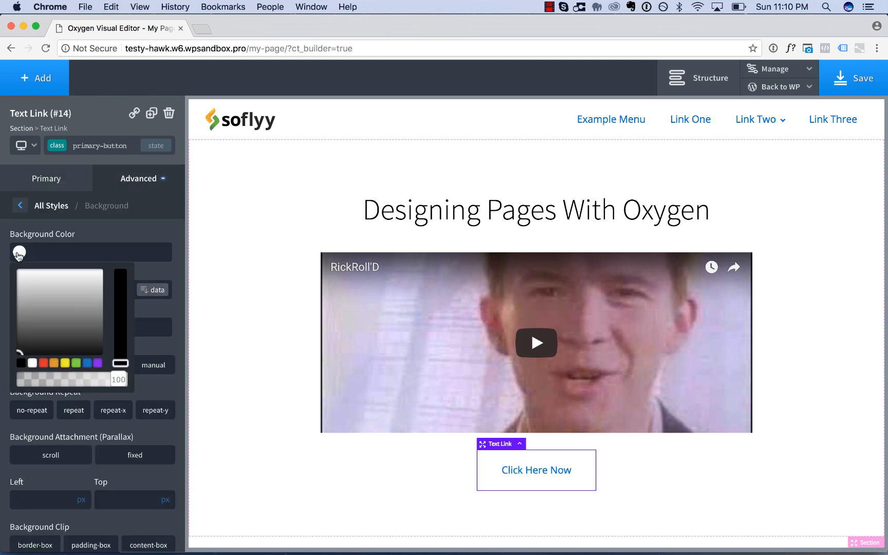
{"action": "left_click", "coordinate": [56, 334]}
{"action": "left_click", "coordinate": [43, 363]}
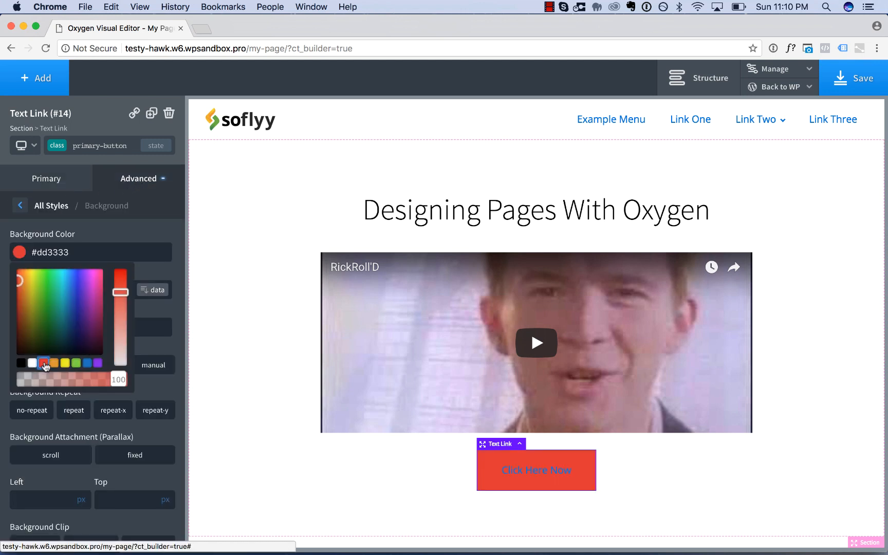
{"action": "left_click_drag", "start_coordinate": [93, 282], "coordinate": [67, 281]}
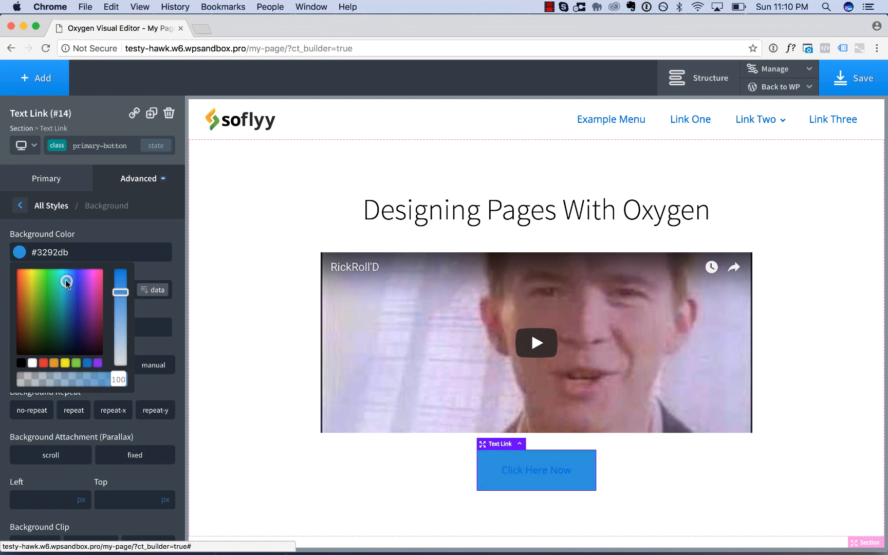
{"action": "left_click", "coordinate": [101, 229]}
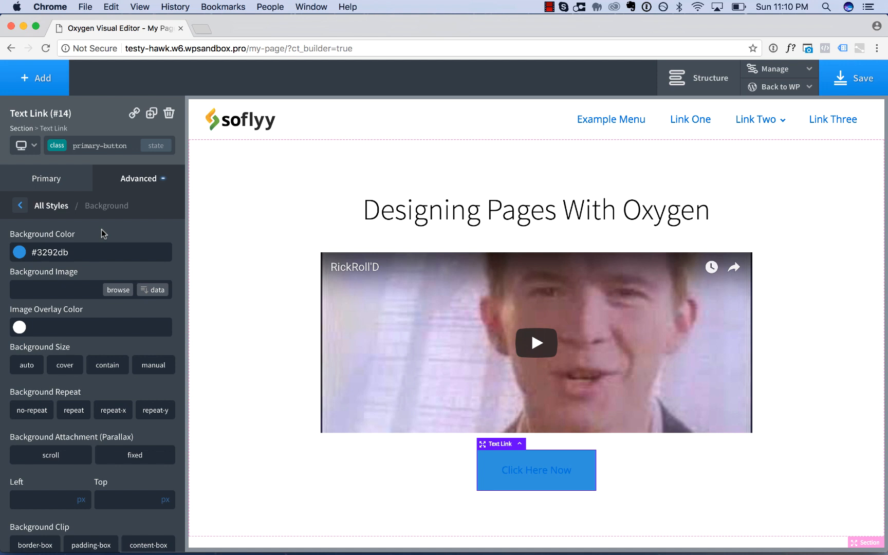
Set the primary-button class's text color to white (#ffffff).
{"action": "left_click", "coordinate": [53, 207]}
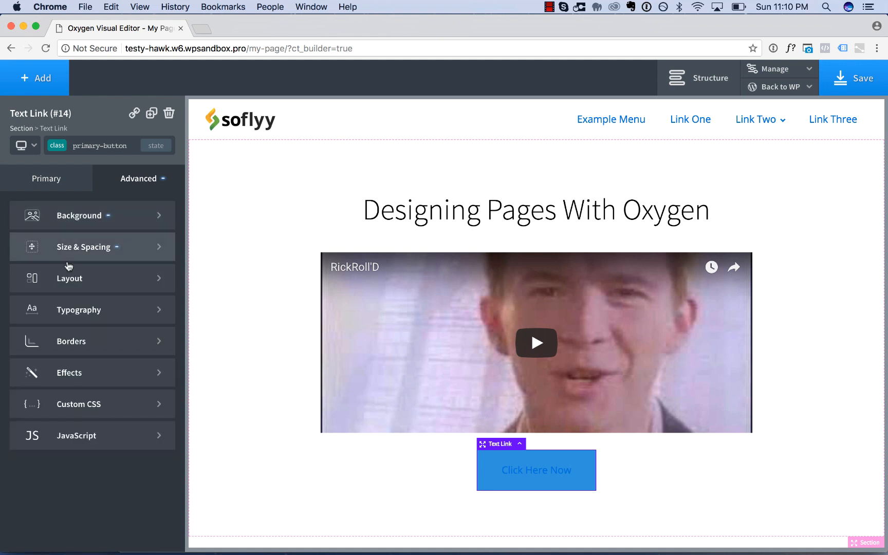
{"action": "left_click", "coordinate": [74, 309]}
{"action": "left_click", "coordinate": [19, 296]}
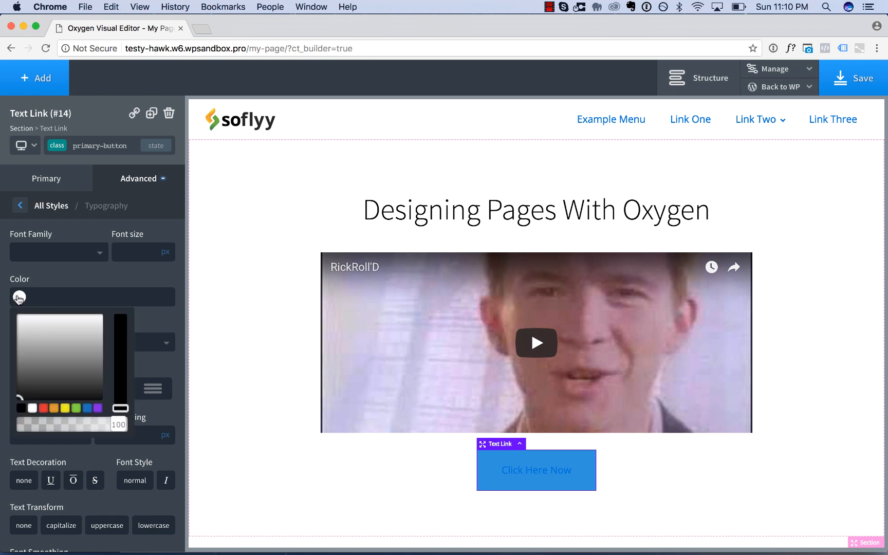
{"action": "left_click", "coordinate": [22, 317]}
{"action": "left_click", "coordinate": [97, 280]}
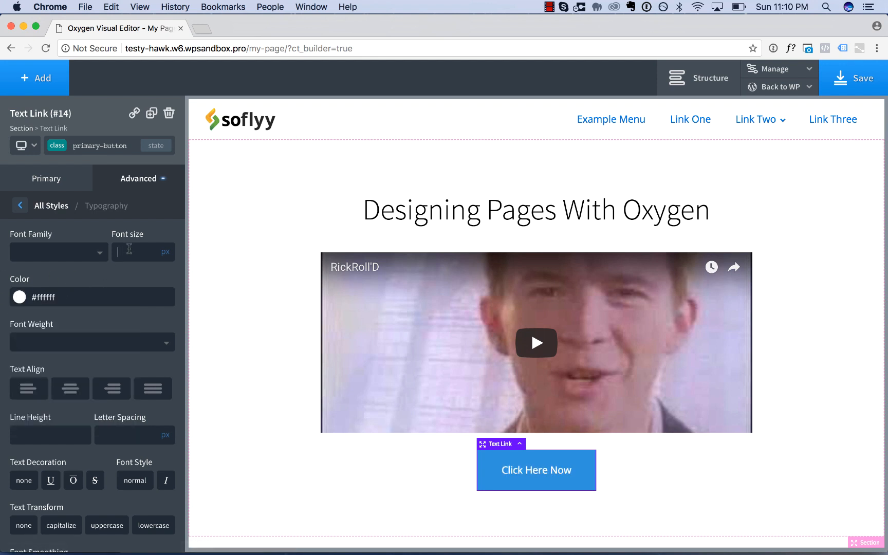
Set the primary-button class's font size to 24 px.
{"action": "type", "text": "21"}
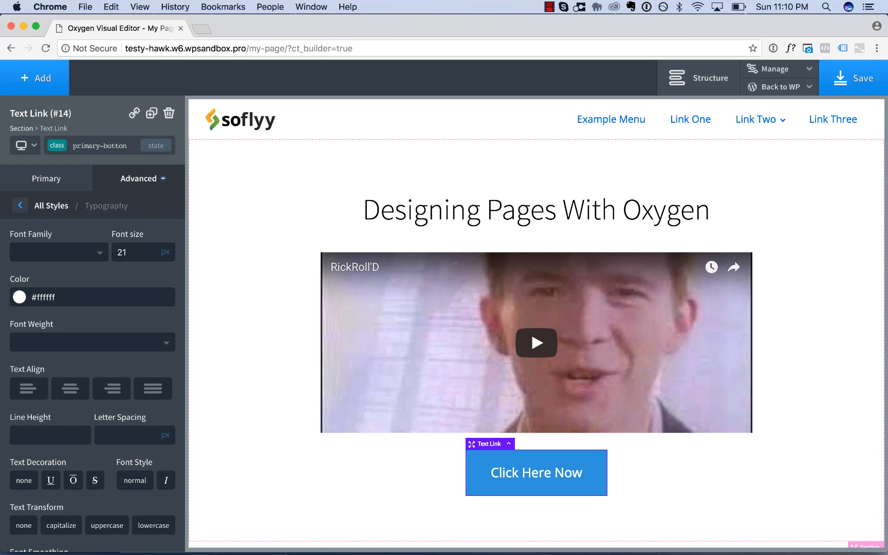
{"action": "key", "text": "Up"}
{"action": "key", "text": "Up"}
{"action": "key", "text": "Up"}
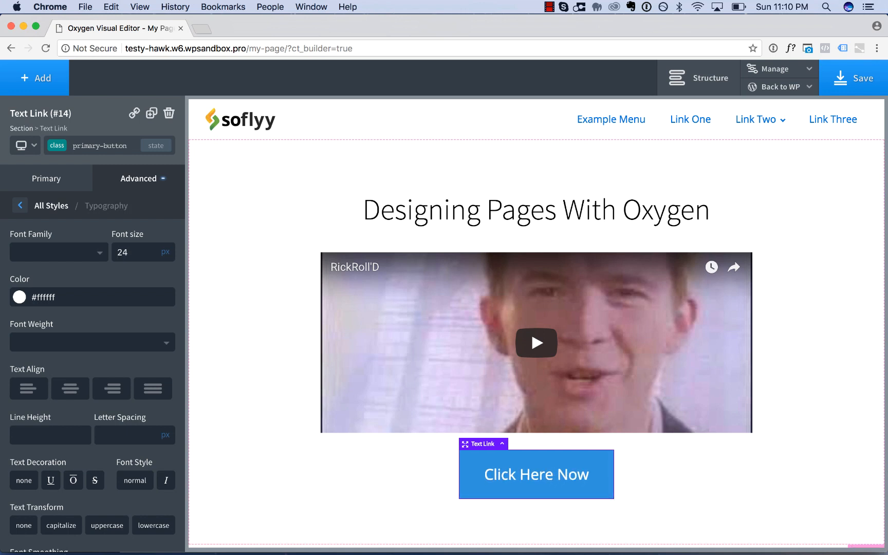
Set the primary-button class's font weight to 700 and its font smoothing to antialiased.
{"action": "scroll", "coordinate": [151, 321], "scroll_direction": "down", "scroll_amount": 2}
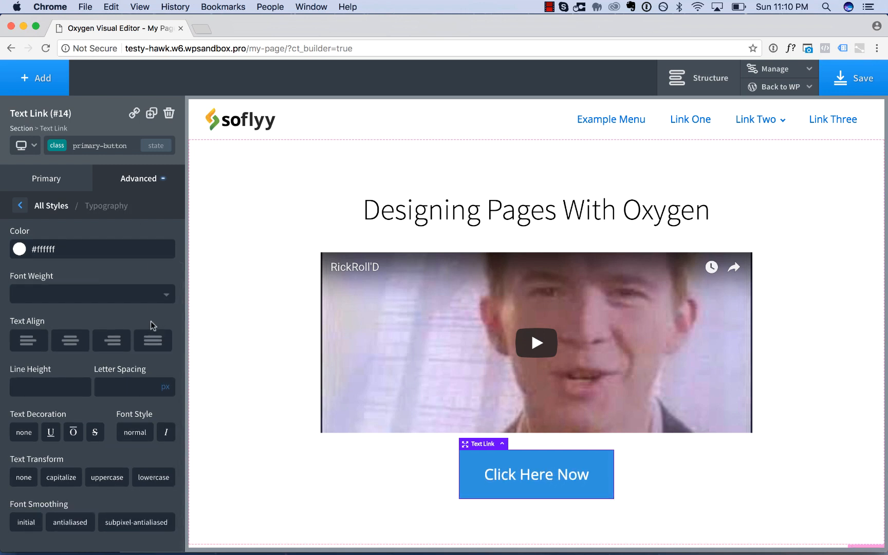
{"action": "scroll", "coordinate": [151, 321], "scroll_direction": "up", "scroll_amount": 2}
{"action": "left_click", "coordinate": [135, 340]}
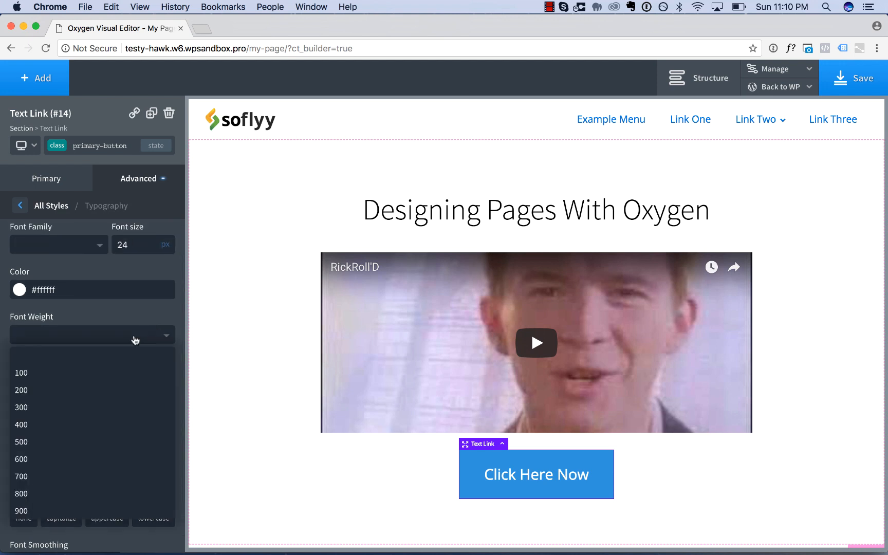
{"action": "left_click", "coordinate": [90, 476]}
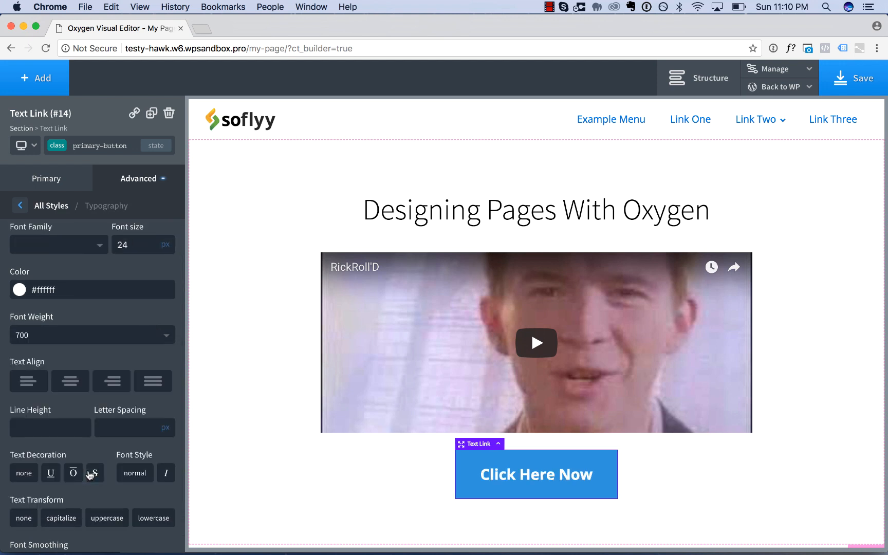
{"action": "scroll", "coordinate": [90, 475], "scroll_direction": "down", "scroll_amount": 2}
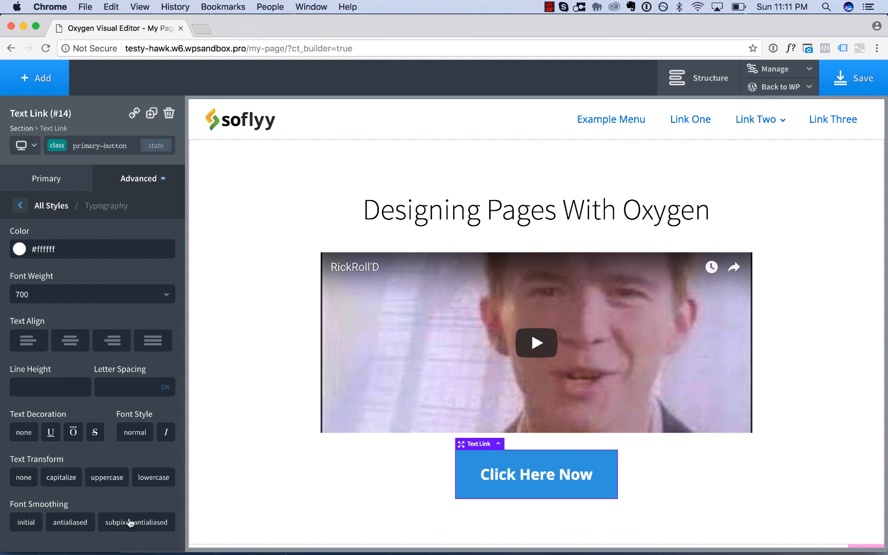
{"action": "left_click", "coordinate": [72, 525]}
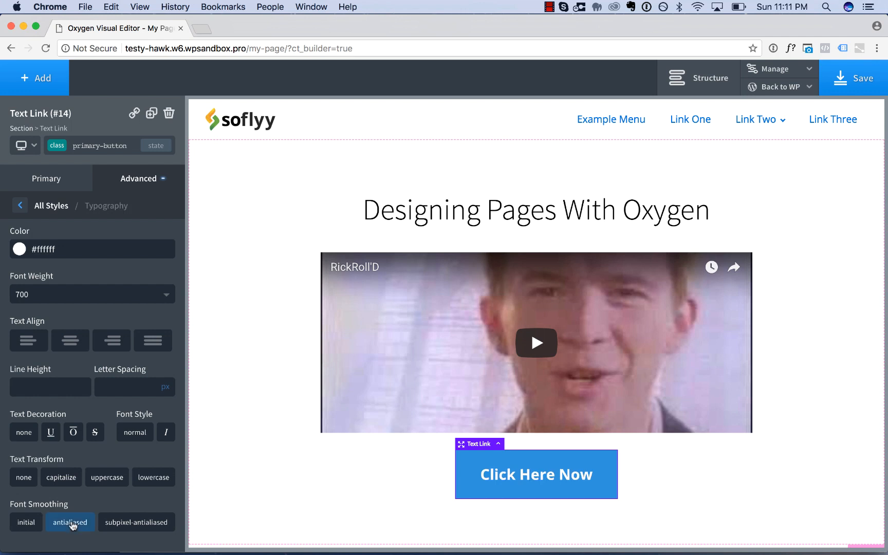
Add a new section below the section that holds the heading, video and link.
{"action": "left_click", "coordinate": [266, 414]}
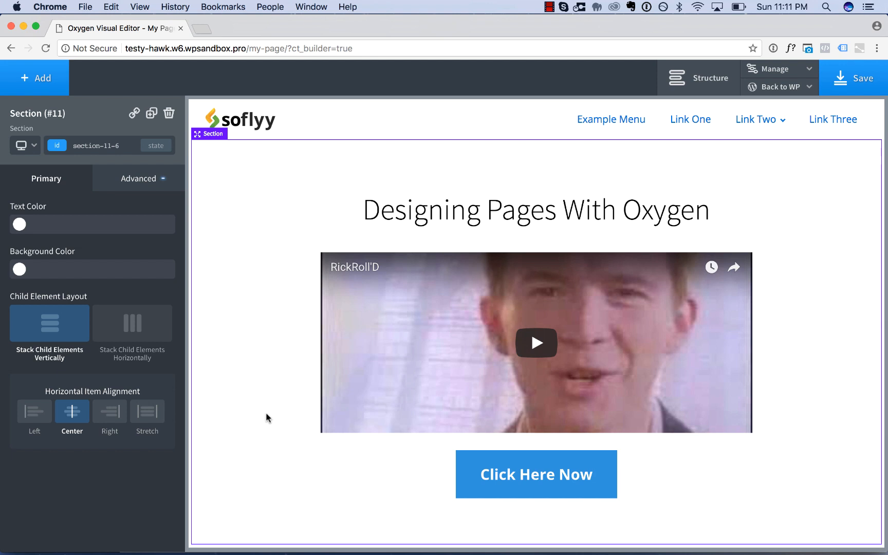
{"action": "left_click", "coordinate": [36, 77]}
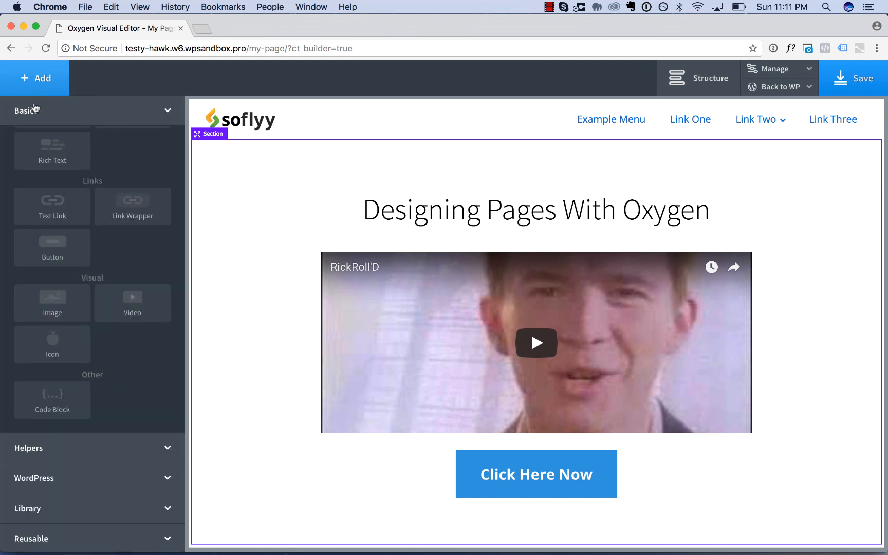
{"action": "left_click", "coordinate": [46, 160]}
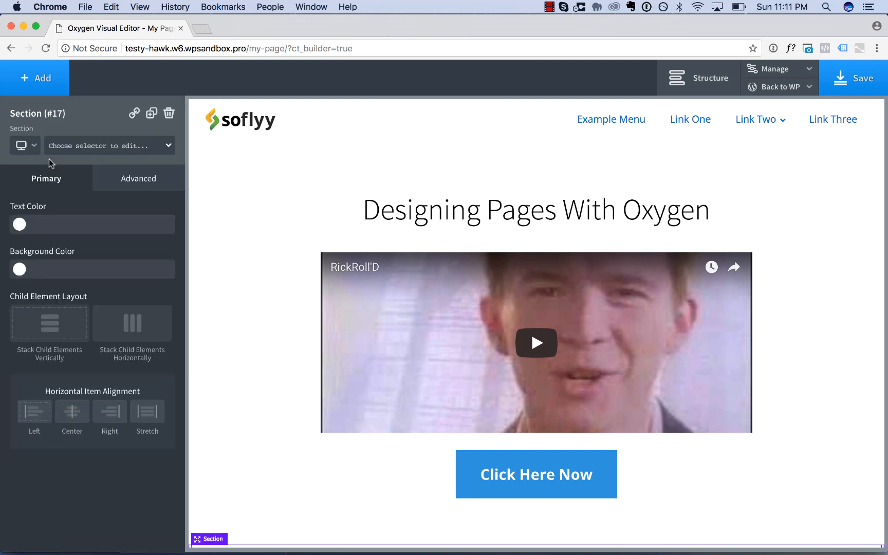
Give the new empty section a light gray background color of #f7f7f7.
{"action": "scroll", "coordinate": [282, 364], "scroll_direction": "down", "scroll_amount": 3}
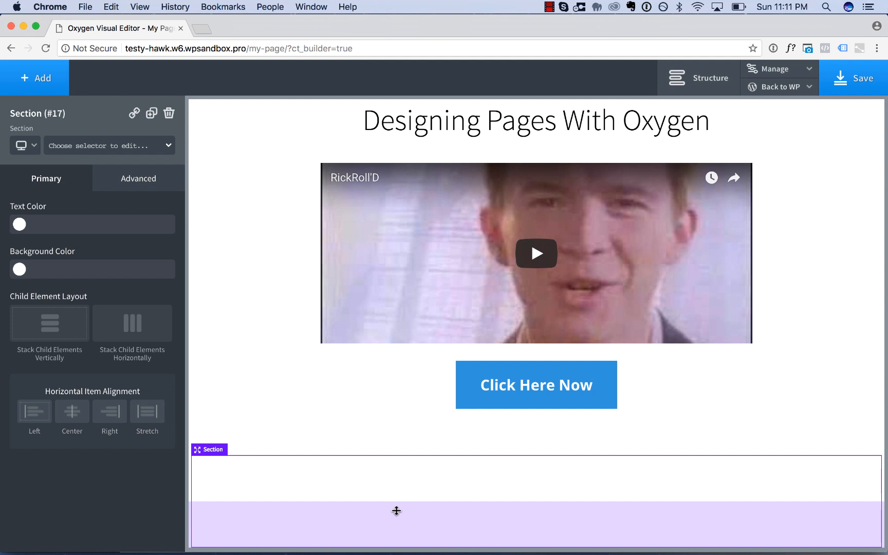
{"action": "scroll", "coordinate": [255, 349], "scroll_direction": "up", "scroll_amount": 2}
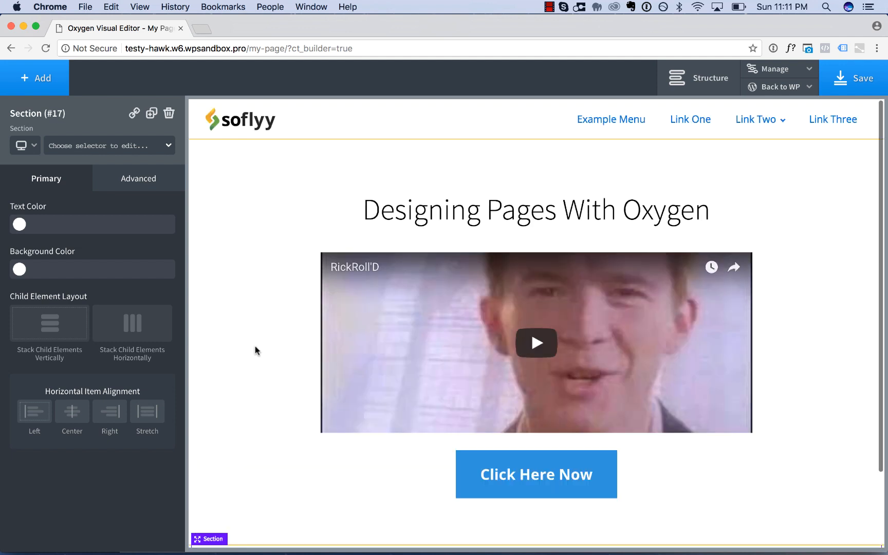
{"action": "scroll", "coordinate": [255, 349], "scroll_direction": "down", "scroll_amount": 2}
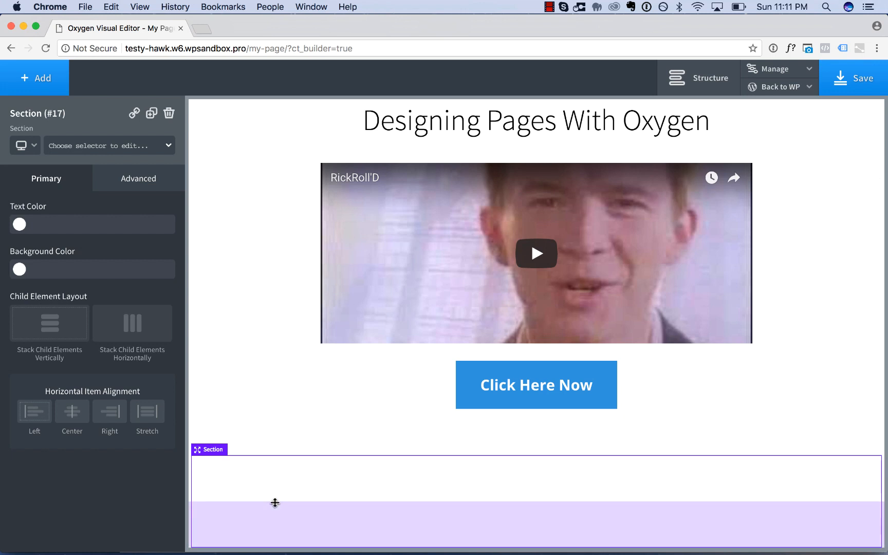
{"action": "left_click", "coordinate": [20, 269]}
{"action": "left_click", "coordinate": [24, 290]}
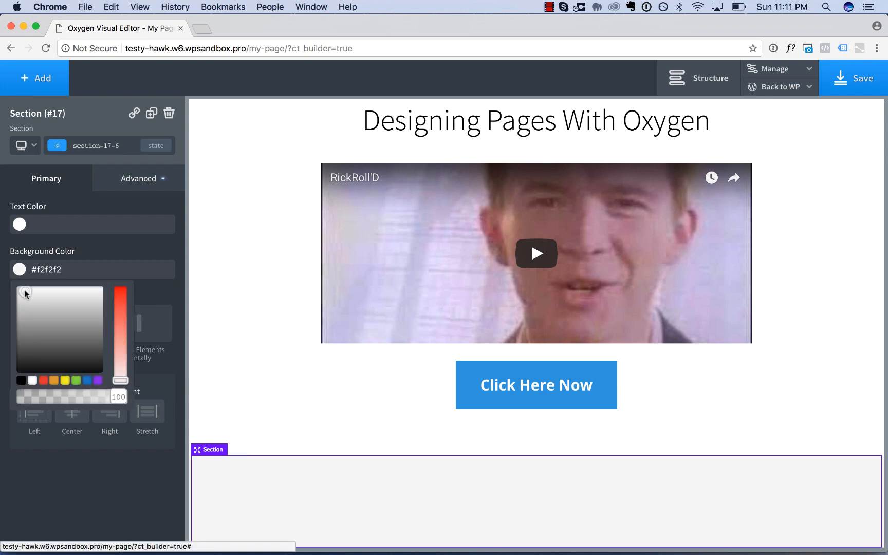
{"action": "left_click_drag", "start_coordinate": [24, 290], "coordinate": [24, 288]}
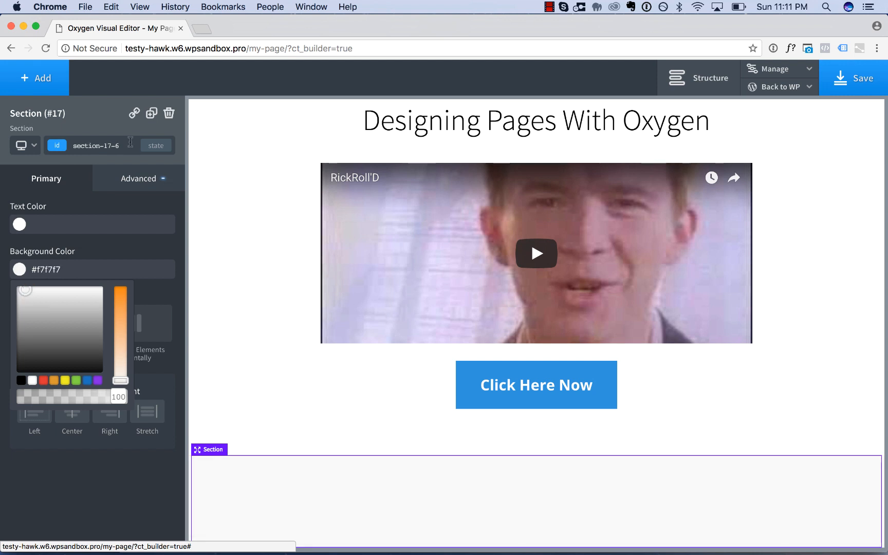
Insert a Testimonial element into the light gray section.
{"action": "left_click", "coordinate": [34, 82]}
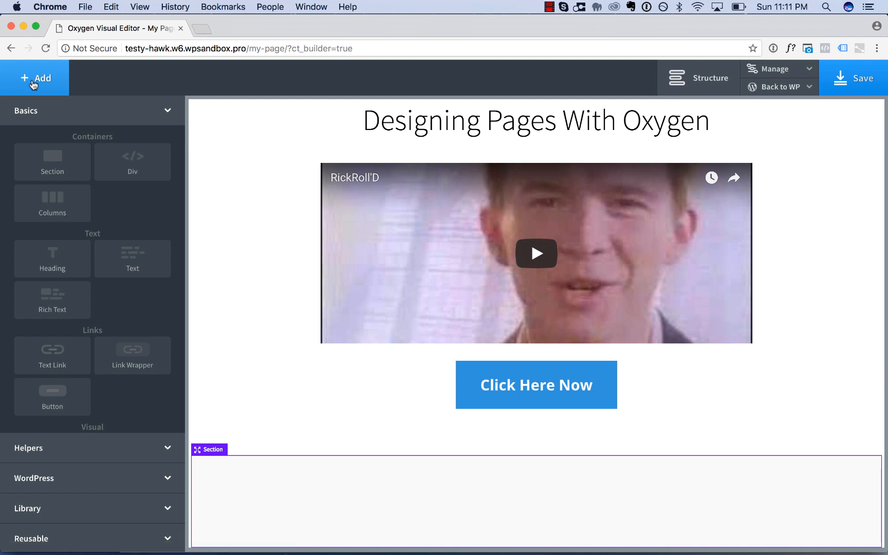
{"action": "left_click", "coordinate": [78, 448]}
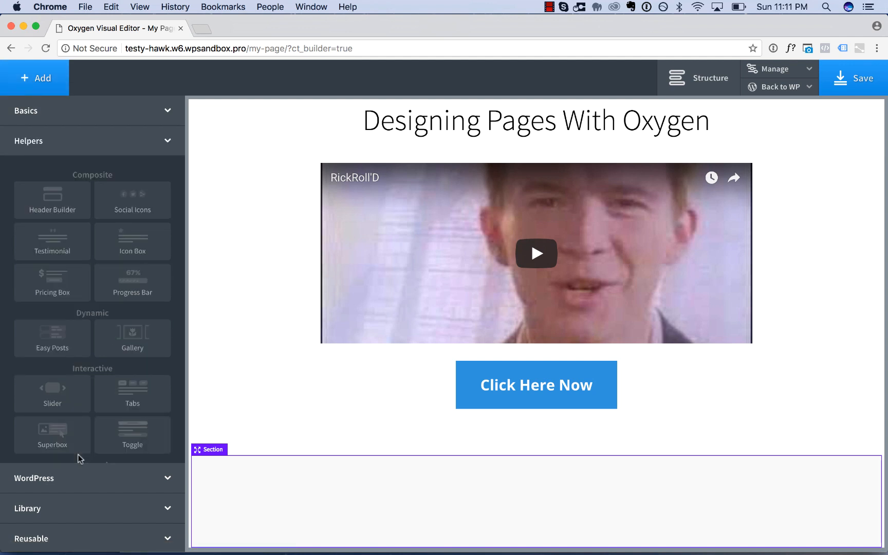
{"action": "left_click", "coordinate": [49, 240]}
{"action": "scroll", "coordinate": [361, 419], "scroll_direction": "down", "scroll_amount": 3}
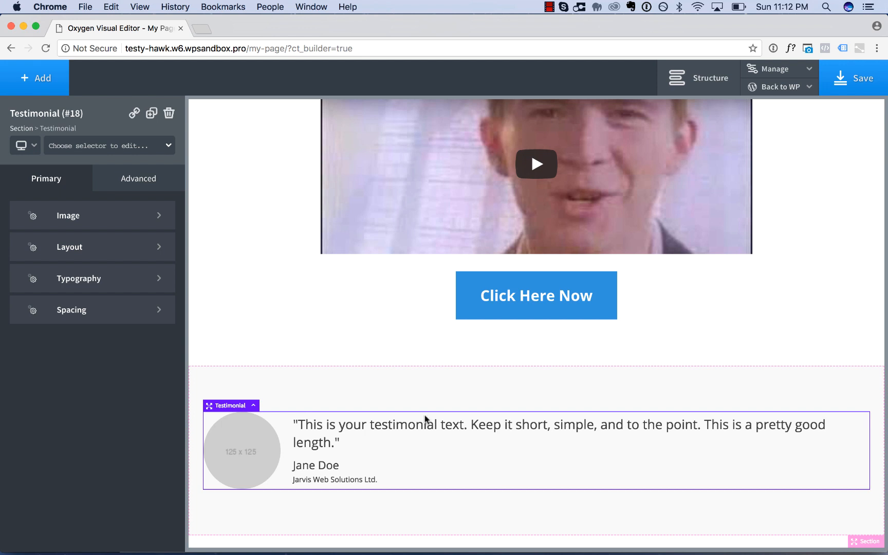
Add a class named my-testimonial to the testimonial.
{"action": "left_click", "coordinate": [80, 148]}
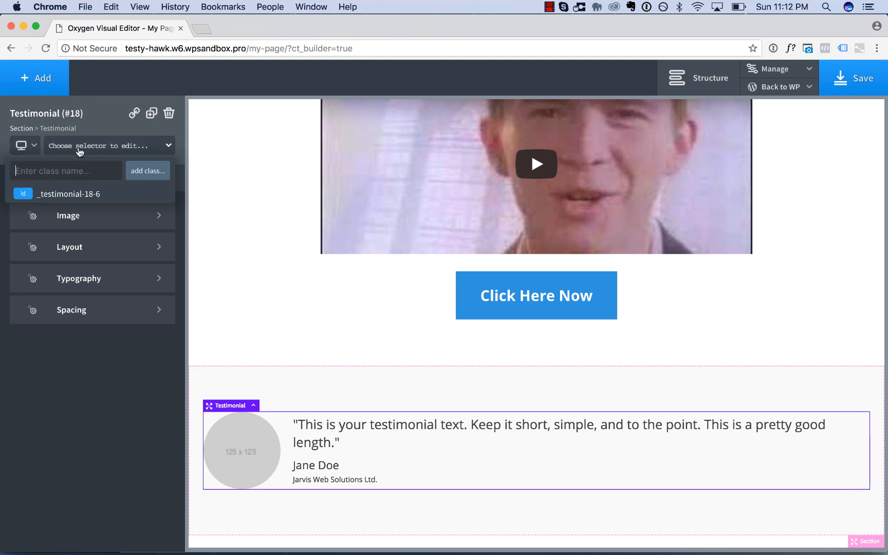
{"action": "type", "text": "my-testimonial"}
{"action": "key", "text": "Return"}
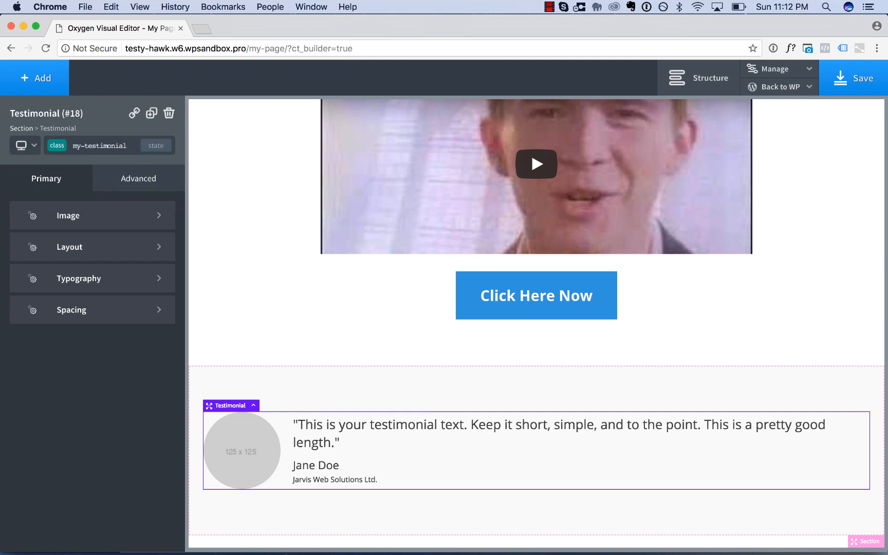
Duplicate the testimonial three times so the section holds four of them.
{"action": "left_click", "coordinate": [151, 114]}
{"action": "left_click", "coordinate": [151, 115]}
{"action": "left_click", "coordinate": [152, 115]}
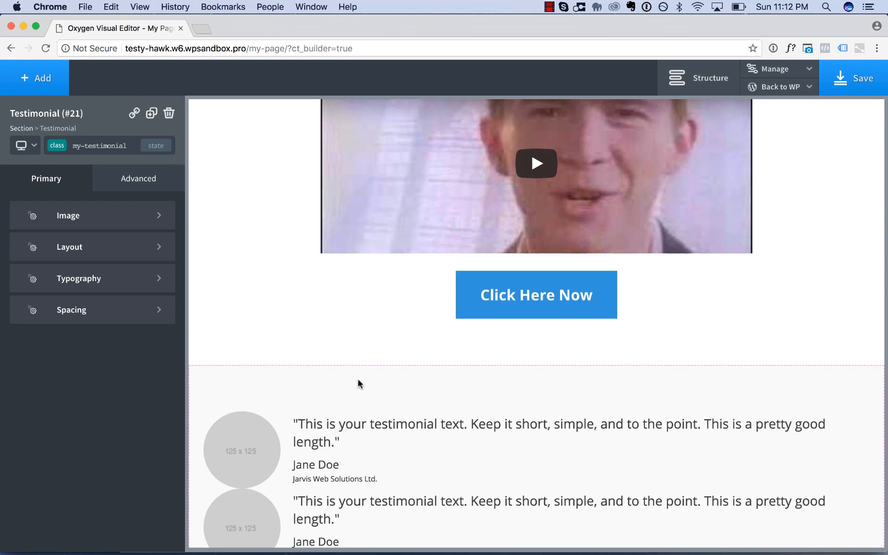
{"action": "scroll", "coordinate": [358, 382], "scroll_direction": "down", "scroll_amount": 5}
{"action": "scroll", "coordinate": [359, 383], "scroll_direction": "down", "scroll_amount": 3}
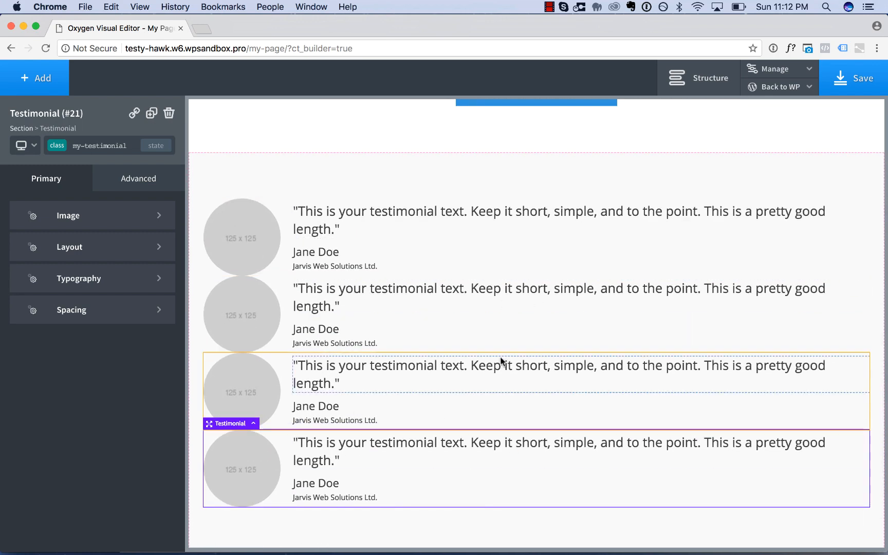
Set the my-testimonial class's background color to white (#ffffff) using the first testimonial.
{"action": "left_click", "coordinate": [475, 250]}
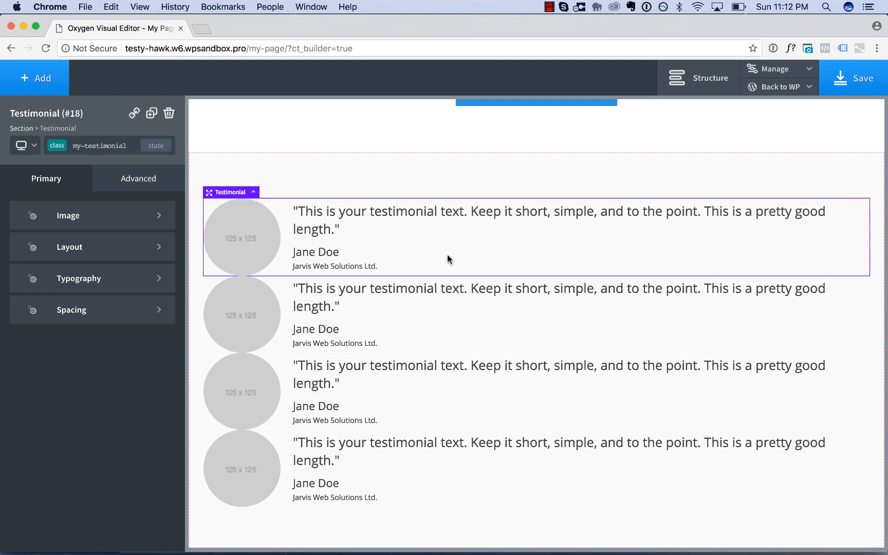
{"action": "left_click", "coordinate": [133, 179]}
{"action": "left_click", "coordinate": [66, 219]}
{"action": "left_click", "coordinate": [19, 252]}
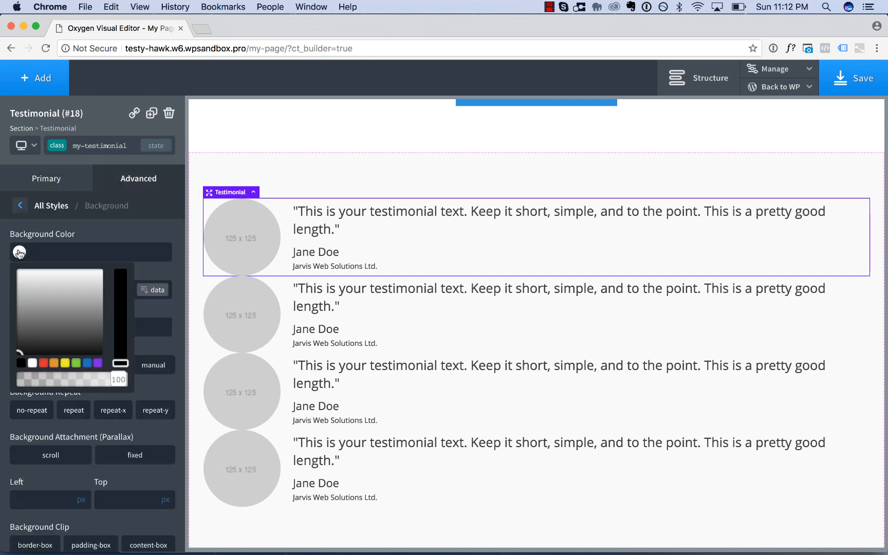
{"action": "left_click_drag", "start_coordinate": [41, 295], "coordinate": [1, 227]}
{"action": "left_click", "coordinate": [67, 209]}
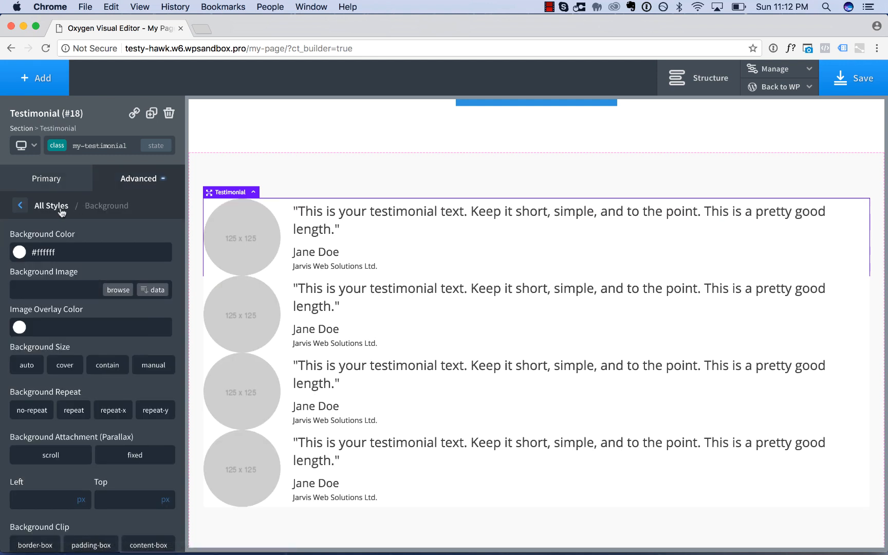
Set the my-testimonial class's padding to 30 px on all sides and its bottom margin to 27 px.
{"action": "left_click", "coordinate": [56, 206]}
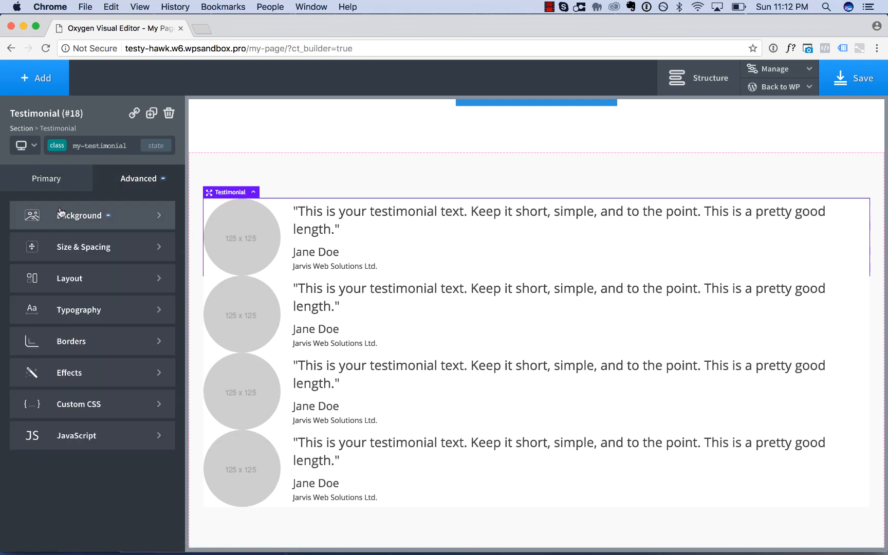
{"action": "left_click", "coordinate": [74, 245]}
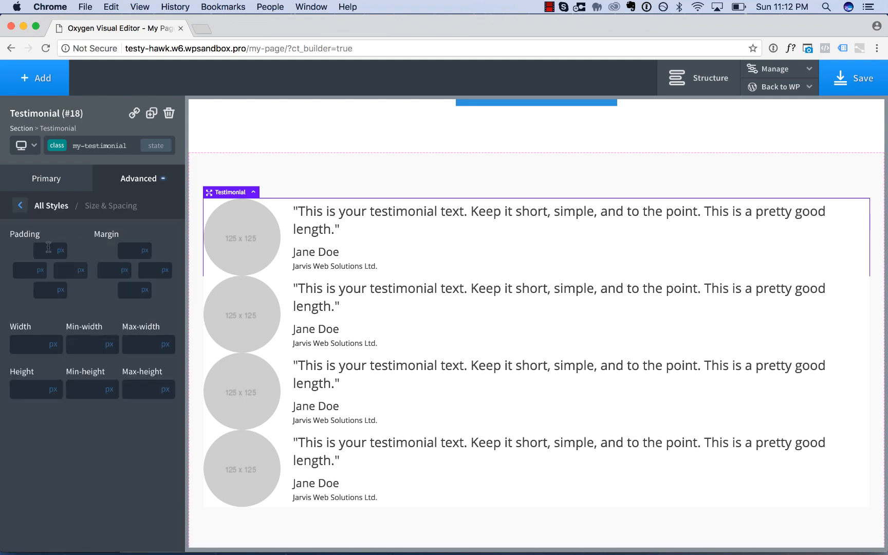
{"action": "type", "text": "30"}
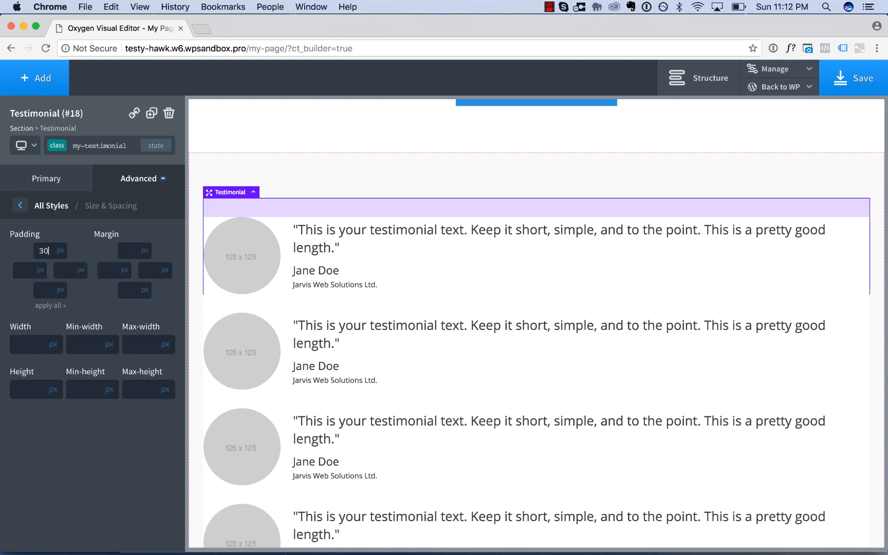
{"action": "left_click", "coordinate": [51, 306]}
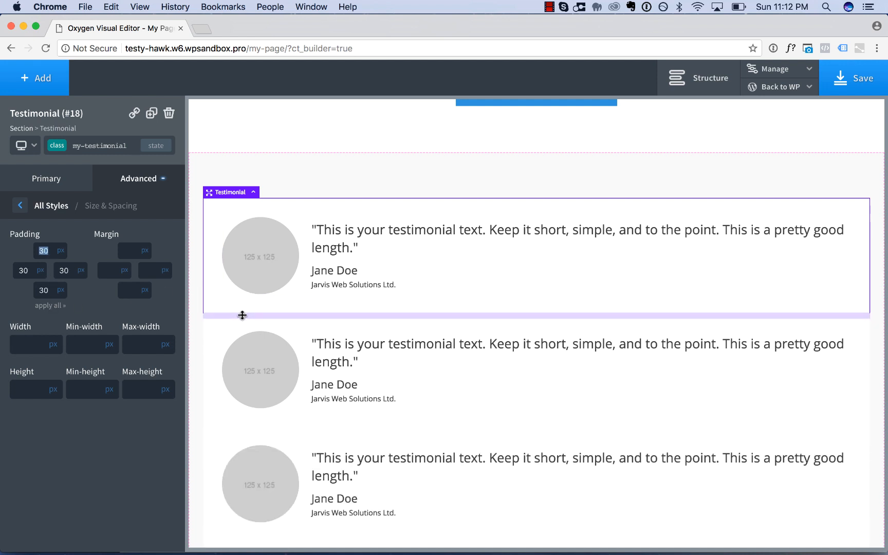
{"action": "left_click_drag", "start_coordinate": [242, 315], "coordinate": [258, 331]}
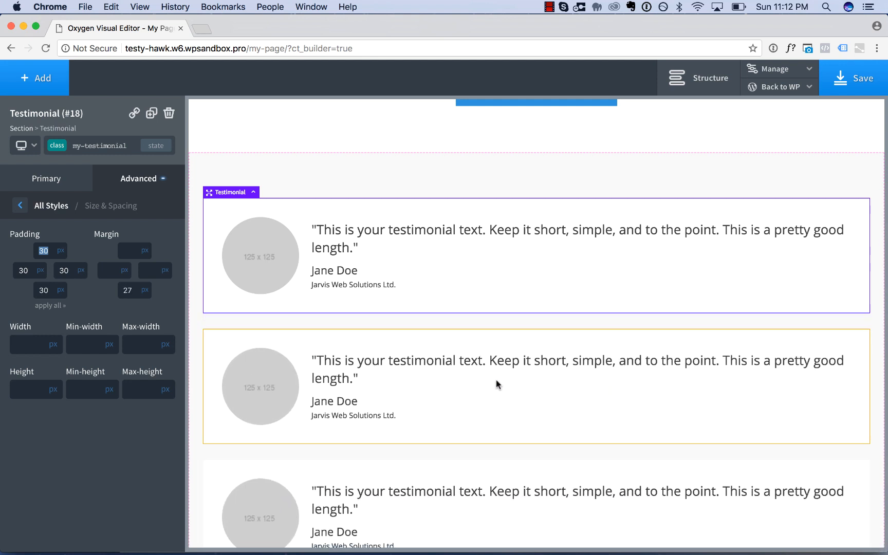
Limit the testimonials' maximum width, trying 700 px before settling on 800 px.
{"action": "left_click", "coordinate": [144, 348]}
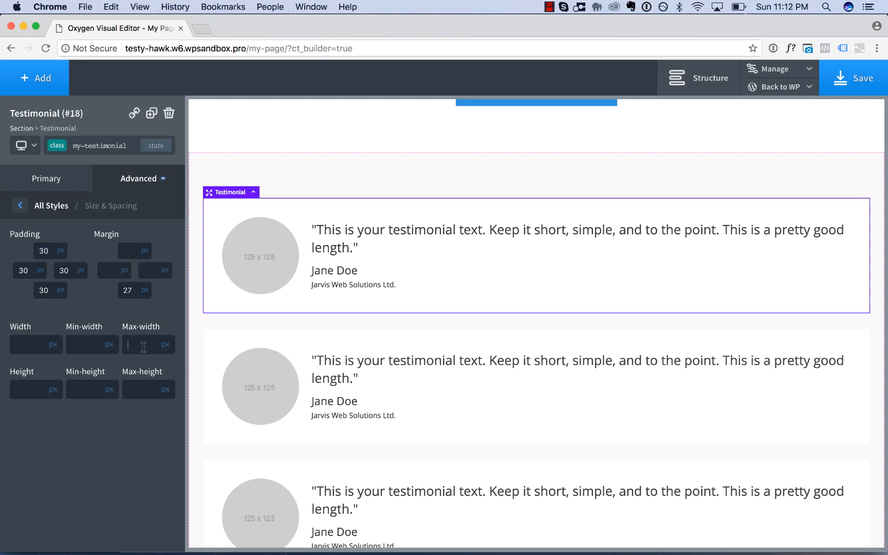
{"action": "type", "text": "700"}
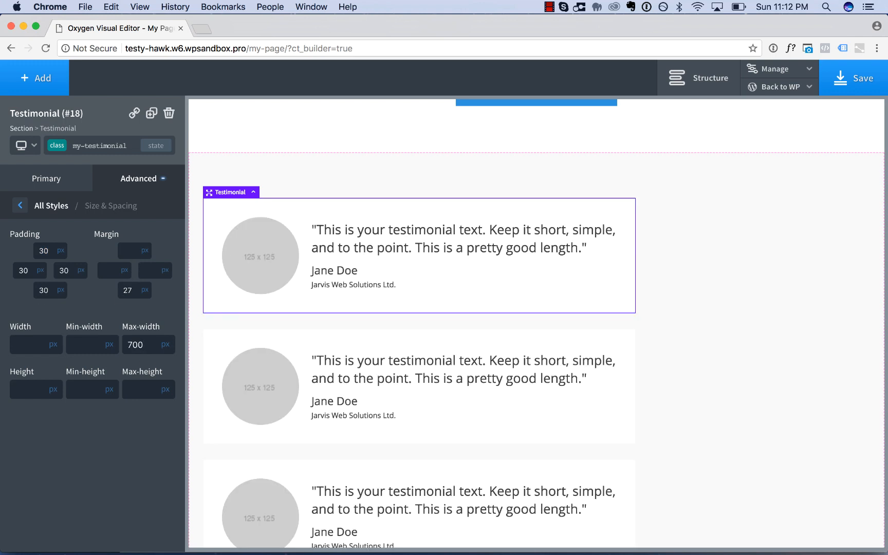
{"action": "key", "text": "BackSpace"}
{"action": "key", "text": "BackSpace"}
{"action": "key", "text": "BackSpace"}
{"action": "type", "text": "800"}
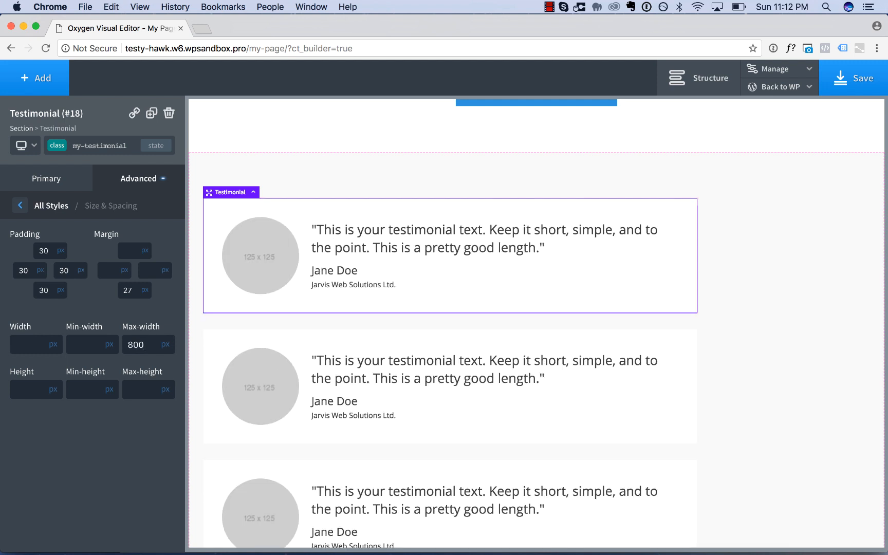
{"action": "scroll", "coordinate": [679, 375], "scroll_direction": "down", "scroll_amount": 3}
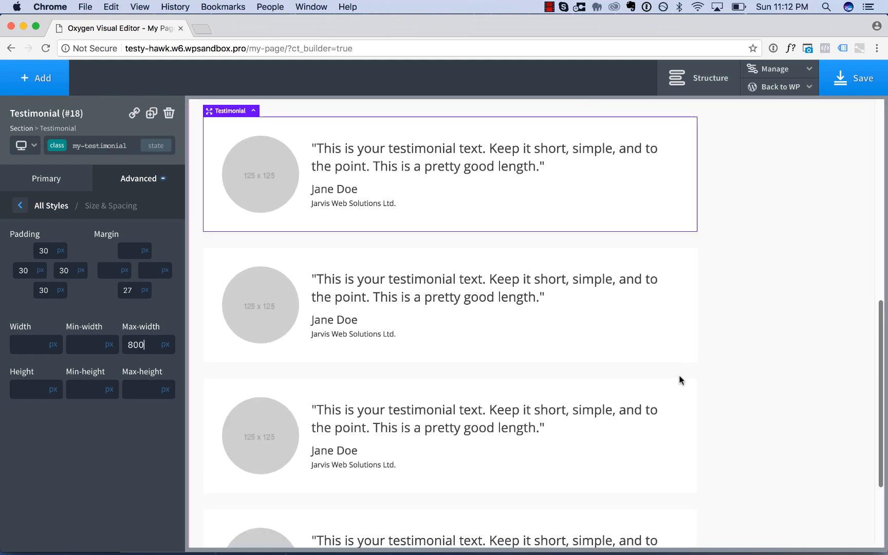
Center the testimonials horizontally within the light gray section.
{"action": "left_click", "coordinate": [800, 195]}
{"action": "scroll", "coordinate": [801, 195], "scroll_direction": "up", "scroll_amount": 4}
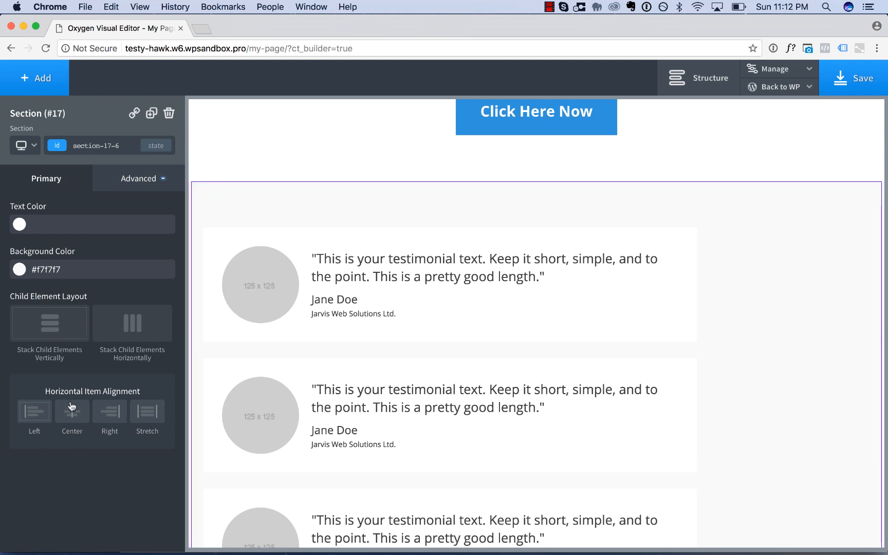
{"action": "left_click", "coordinate": [75, 418]}
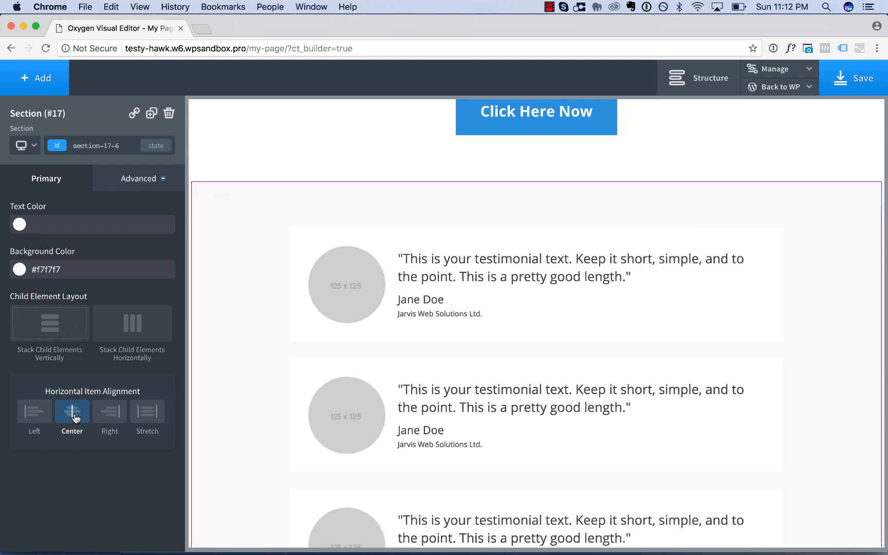
{"action": "scroll", "coordinate": [343, 329], "scroll_direction": "down", "scroll_amount": 3}
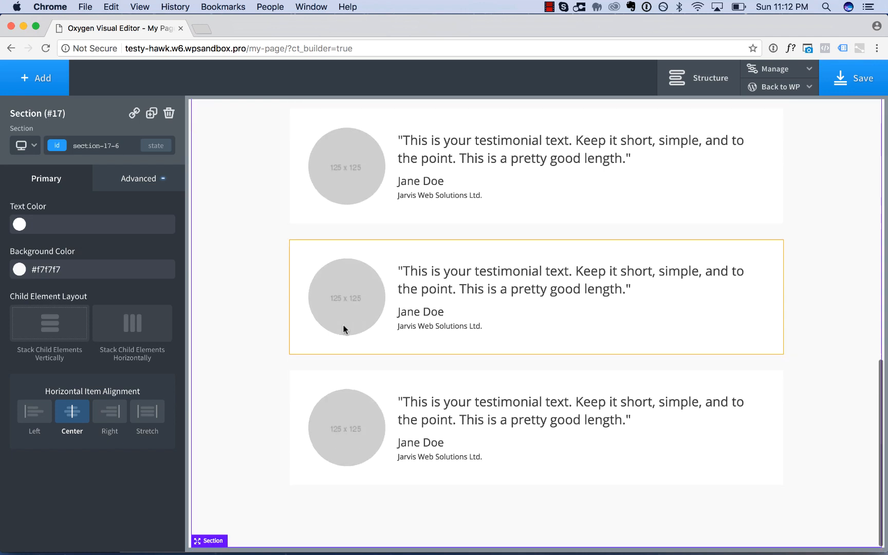
{"action": "scroll", "coordinate": [343, 329], "scroll_direction": "up", "scroll_amount": 3}
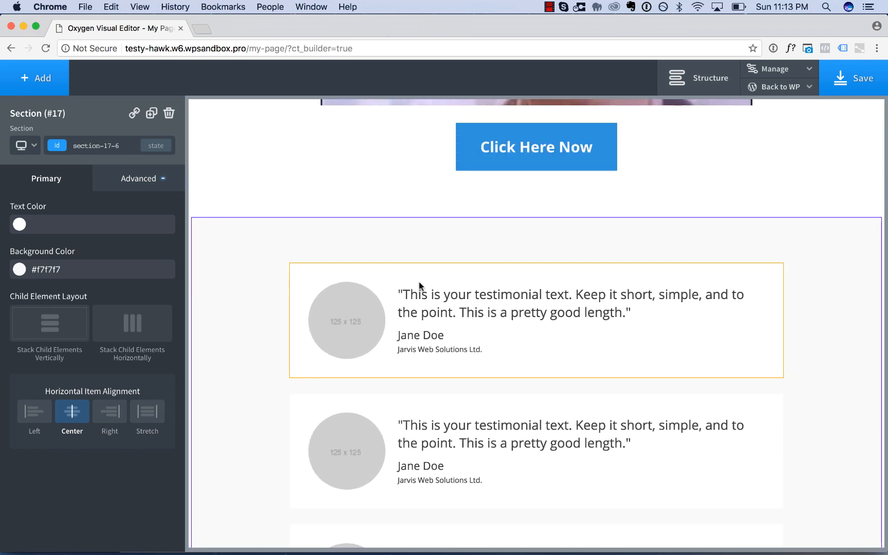
Add a box shadow colored rgba(0,0,0,0.3) to the my-testimonial class using the first testimonial.
{"action": "left_click", "coordinate": [426, 280]}
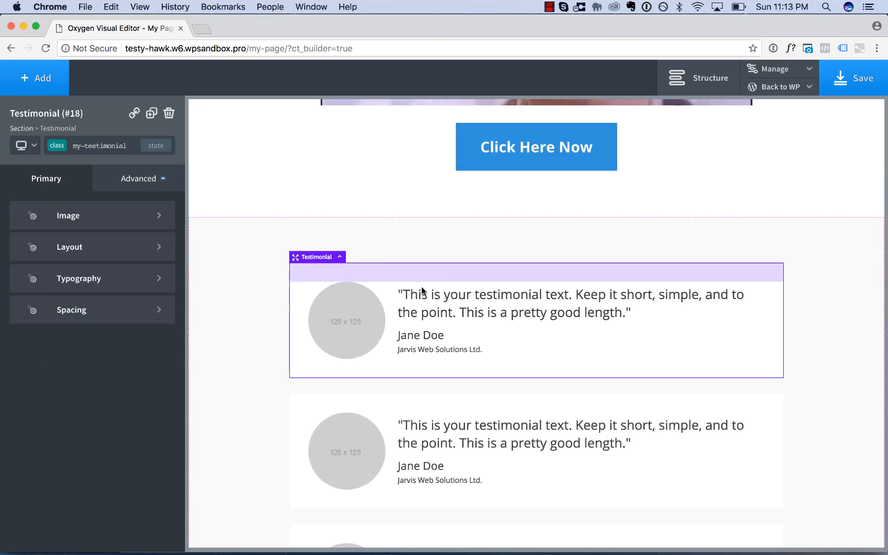
{"action": "left_click", "coordinate": [148, 183]}
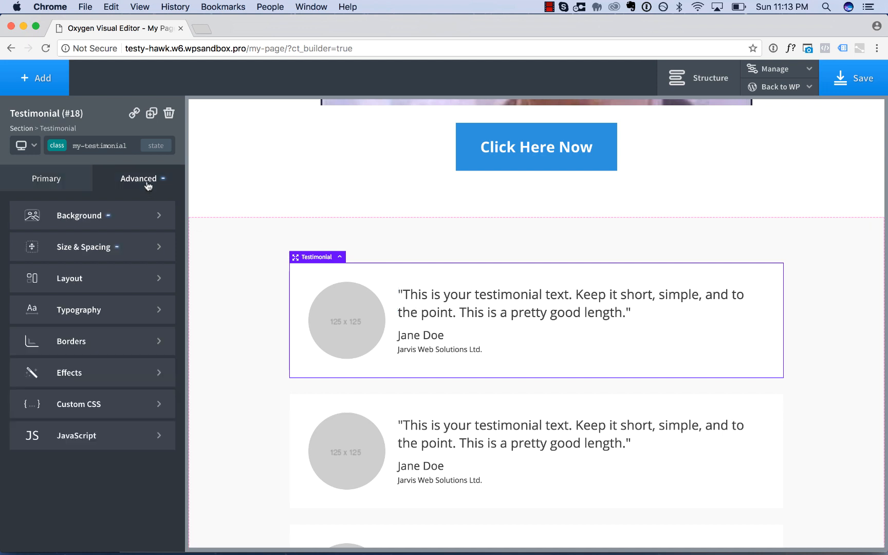
{"action": "left_click", "coordinate": [109, 369]}
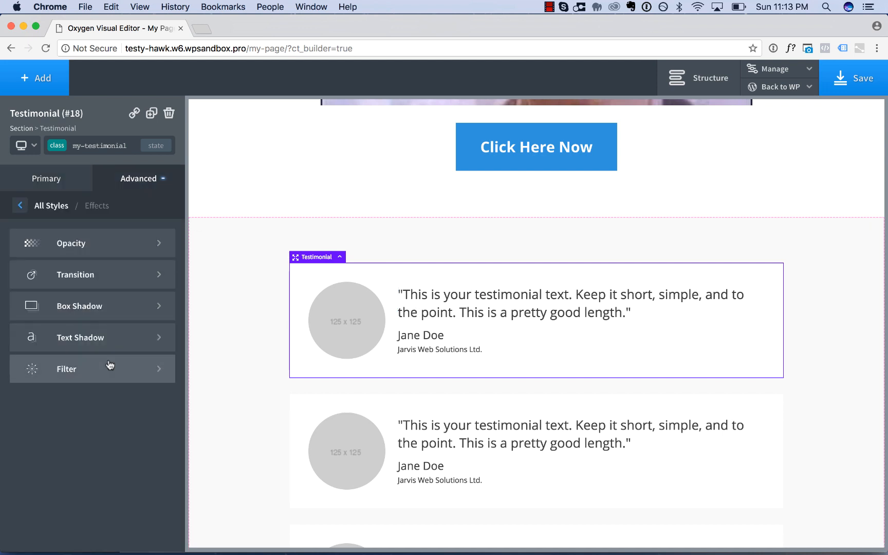
{"action": "left_click", "coordinate": [90, 315]}
{"action": "left_click", "coordinate": [19, 287]}
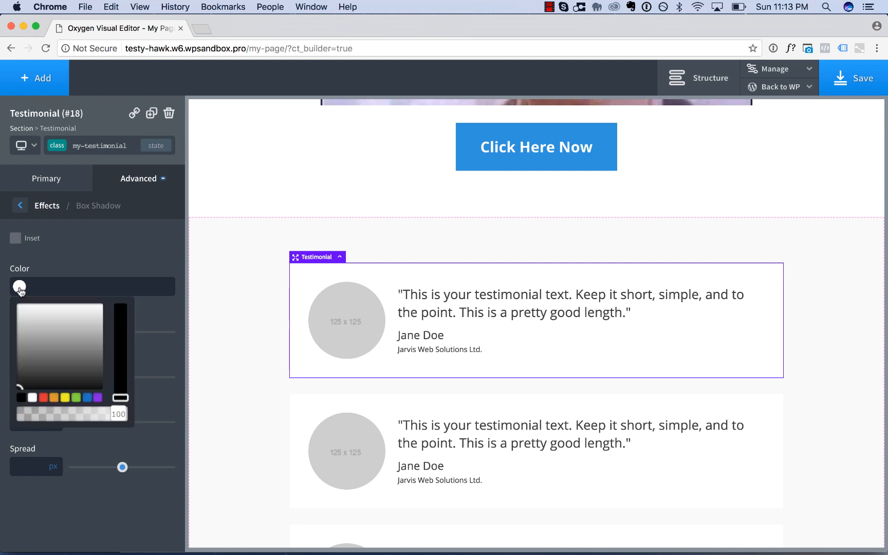
{"action": "left_click_drag", "start_coordinate": [64, 415], "coordinate": [54, 414]}
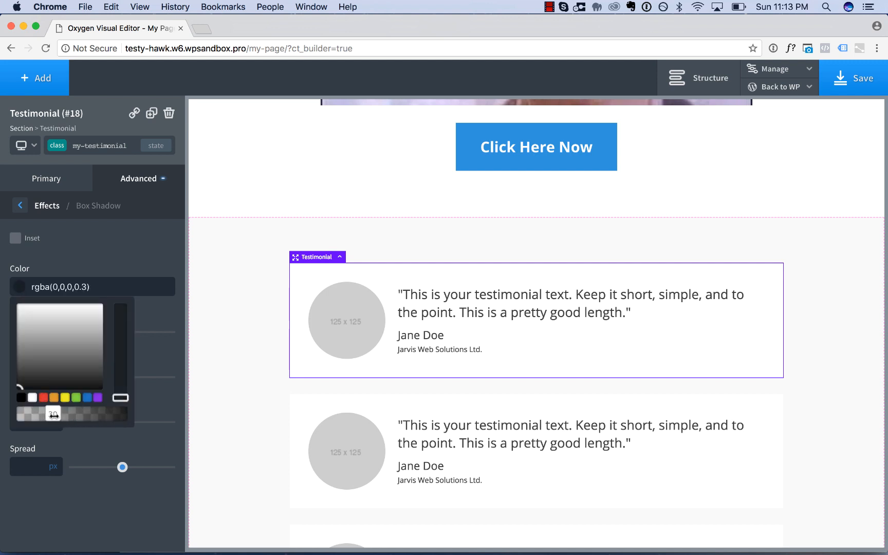
{"action": "left_click", "coordinate": [160, 317]}
Set the testimonial box shadow's horizontal and vertical offsets to 0 px and its blur to 50 px.
{"action": "type", "text": "0"}
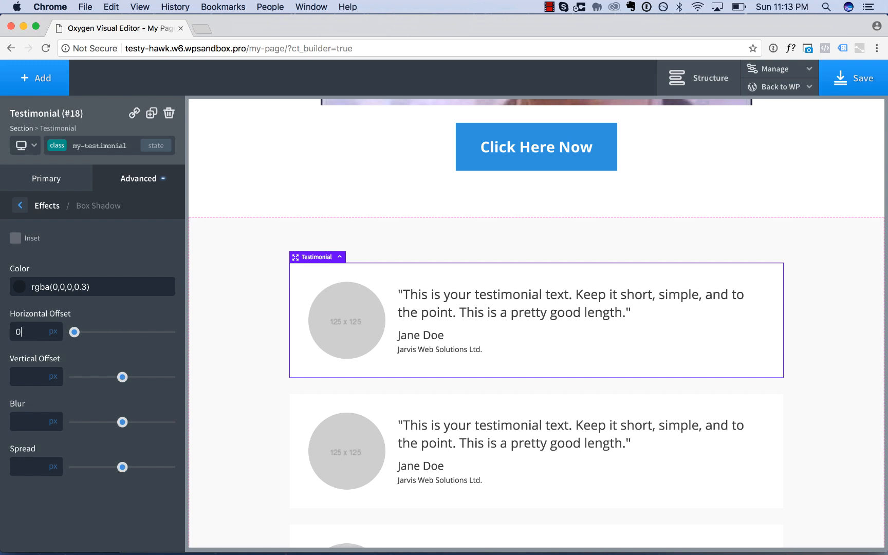
{"action": "key", "text": "Tab"}
{"action": "type", "text": "0"}
{"action": "key", "text": "Tab"}
{"action": "type", "text": "50"}
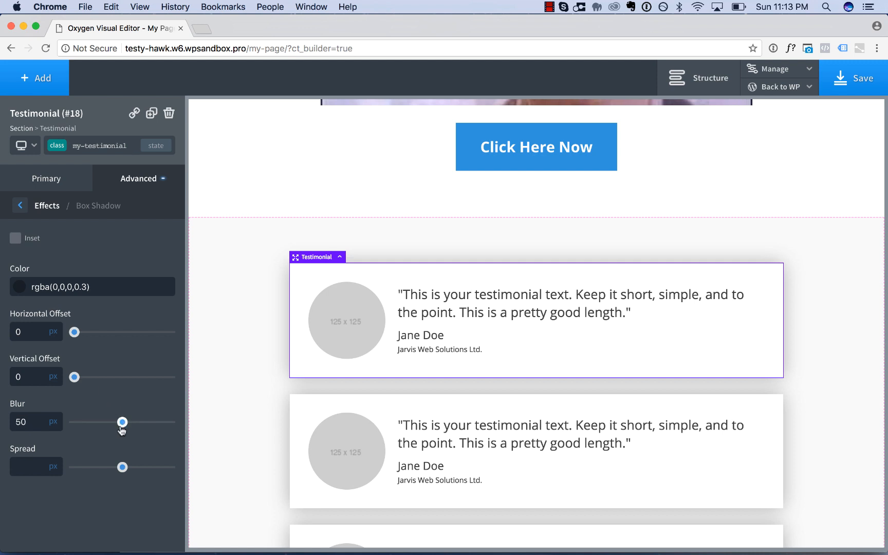
Soften the testimonial box shadow to a 40 px blur and color rgba(0,0,0,0.25), with inset turned off.
{"action": "left_click_drag", "start_coordinate": [122, 422], "coordinate": [113, 426]}
{"action": "left_click", "coordinate": [20, 291]}
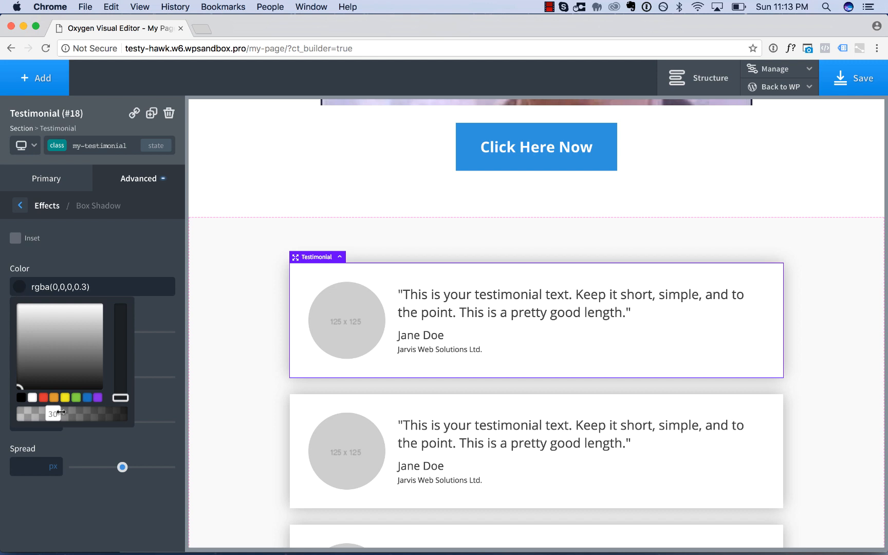
{"action": "mouse_move", "coordinate": [61, 413]}
{"action": "left_mouse_down"}
{"action": "mouse_move", "coordinate": [39, 415]}
{"action": "mouse_move", "coordinate": [50, 418]}
{"action": "left_mouse_up"}
{"action": "left_click", "coordinate": [138, 244]}
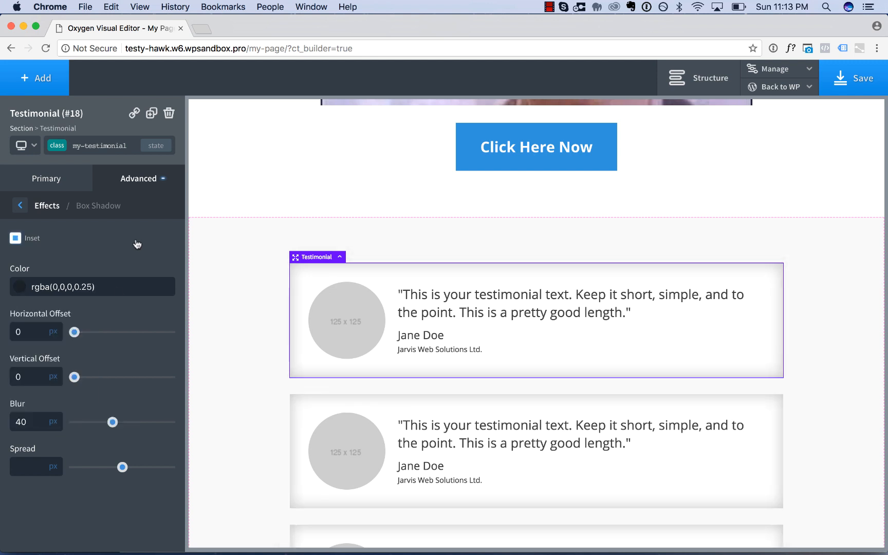
{"action": "left_click", "coordinate": [36, 240]}
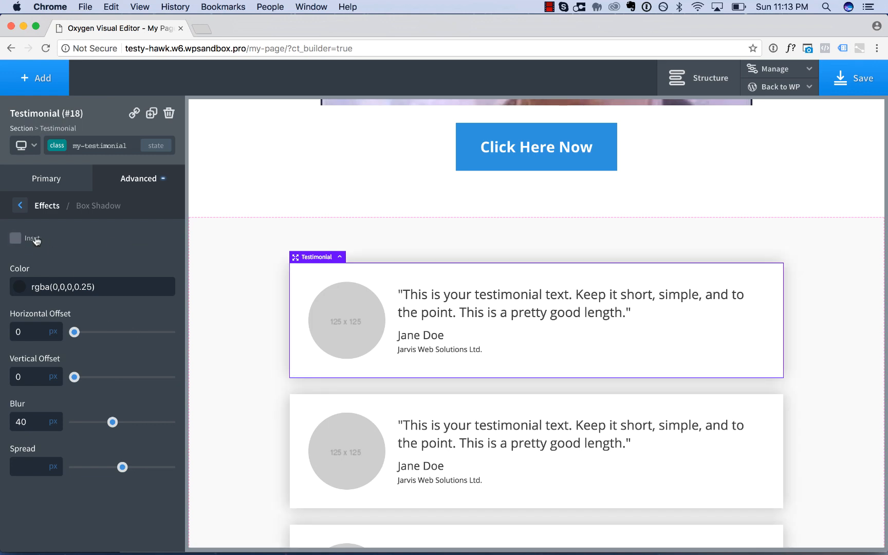
{"action": "scroll", "coordinate": [242, 359], "scroll_direction": "down", "scroll_amount": 5}
{"action": "scroll", "coordinate": [242, 359], "scroll_direction": "up", "scroll_amount": 10}
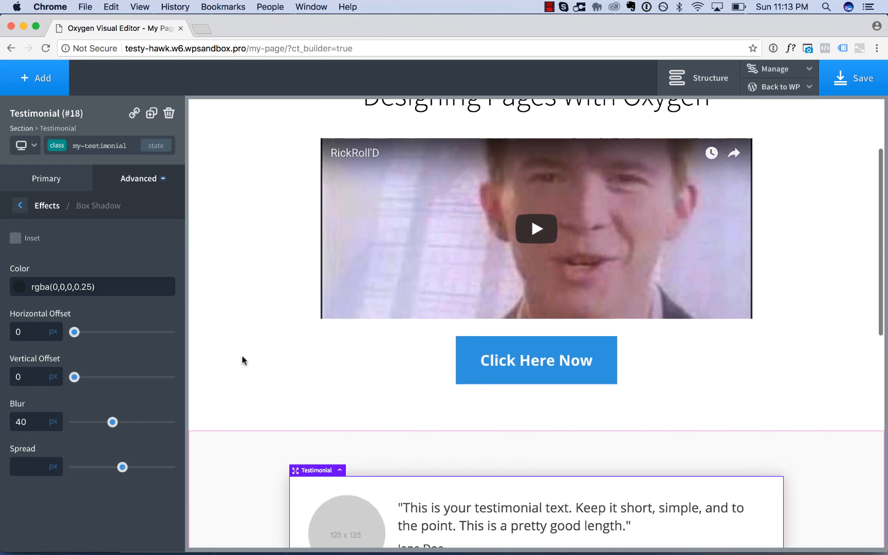
{"action": "scroll", "coordinate": [241, 359], "scroll_direction": "up", "scroll_amount": 2}
{"action": "scroll", "coordinate": [242, 359], "scroll_direction": "down", "scroll_amount": 6}
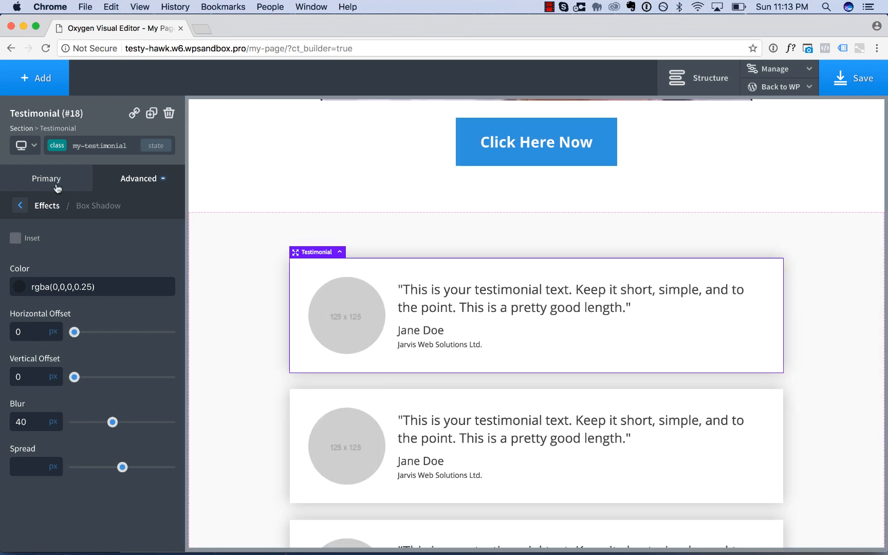
Round the my-testimonial class's corners with a border radius of 3 px.
{"action": "left_click", "coordinate": [24, 207]}
{"action": "left_click", "coordinate": [24, 208]}
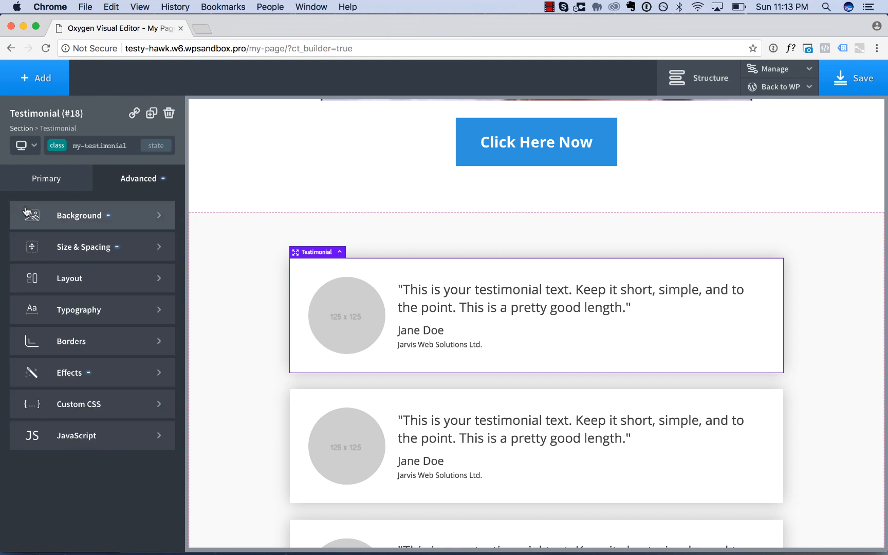
{"action": "left_click", "coordinate": [101, 341]}
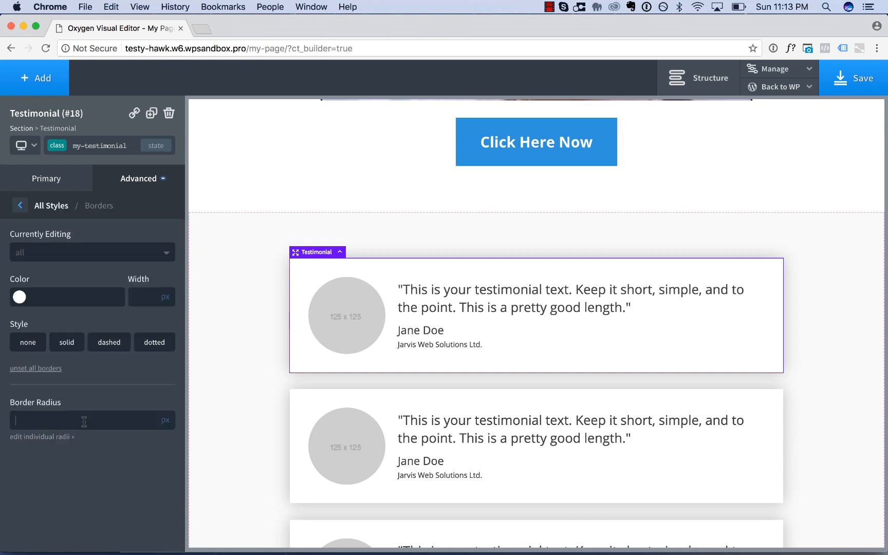
{"action": "type", "text": "3"}
{"action": "left_click", "coordinate": [817, 403]}
{"action": "scroll", "coordinate": [814, 365], "scroll_direction": "down", "scroll_amount": 10}
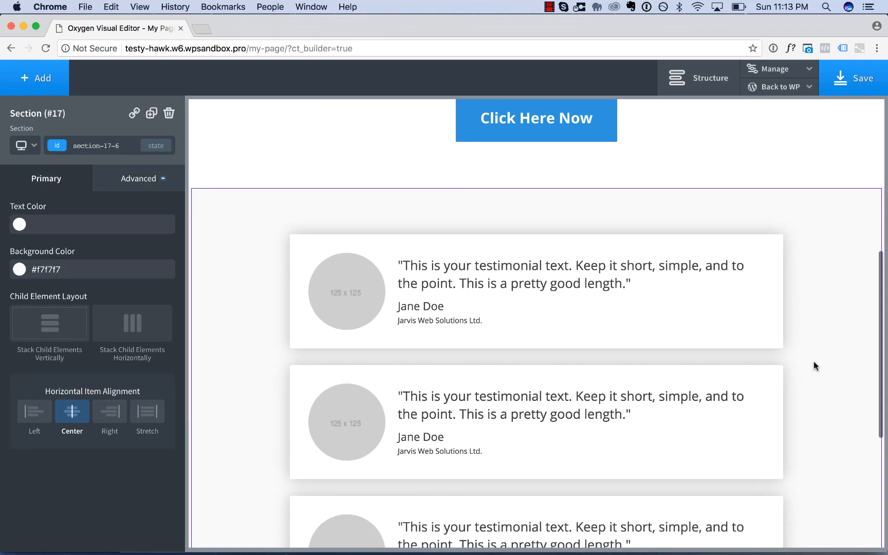
{"action": "scroll", "coordinate": [815, 363], "scroll_direction": "up", "scroll_amount": 2}
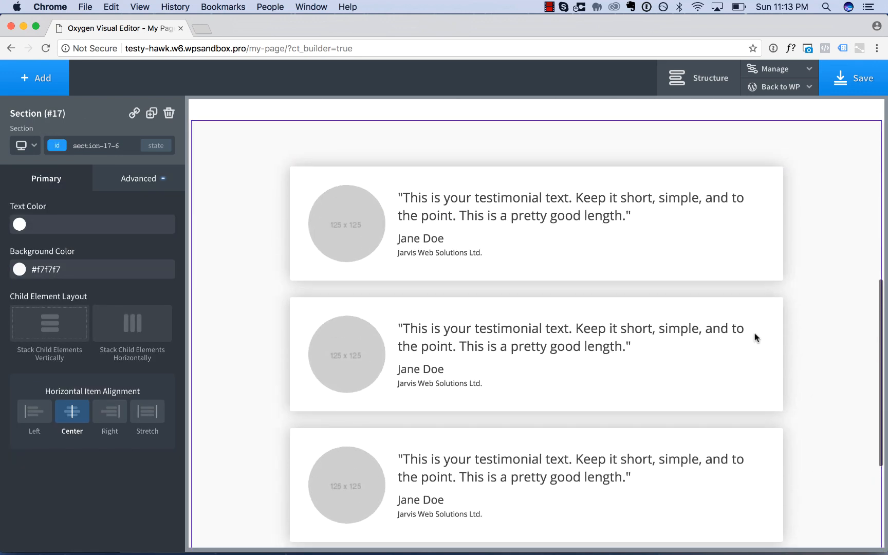
Increase the testimonials' bottom margin slightly to widen the gaps between them.
{"action": "left_click", "coordinate": [622, 275]}
{"action": "left_click_drag", "start_coordinate": [603, 287], "coordinate": [603, 298]}
{"action": "left_click", "coordinate": [851, 310]}
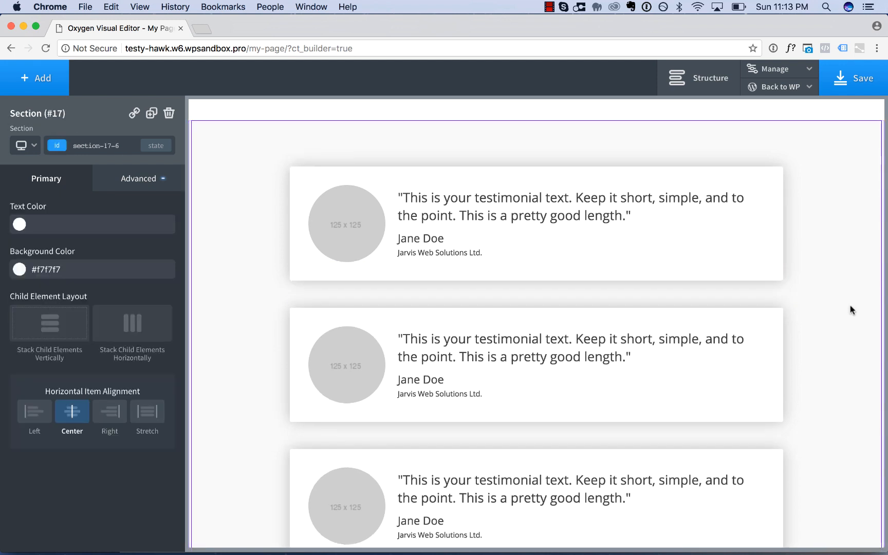
Lighten the testimonial box shadow to rgba(0,0,0,0.18) and reduce its blur.
{"action": "left_click", "coordinate": [688, 275]}
{"action": "left_click", "coordinate": [150, 183]}
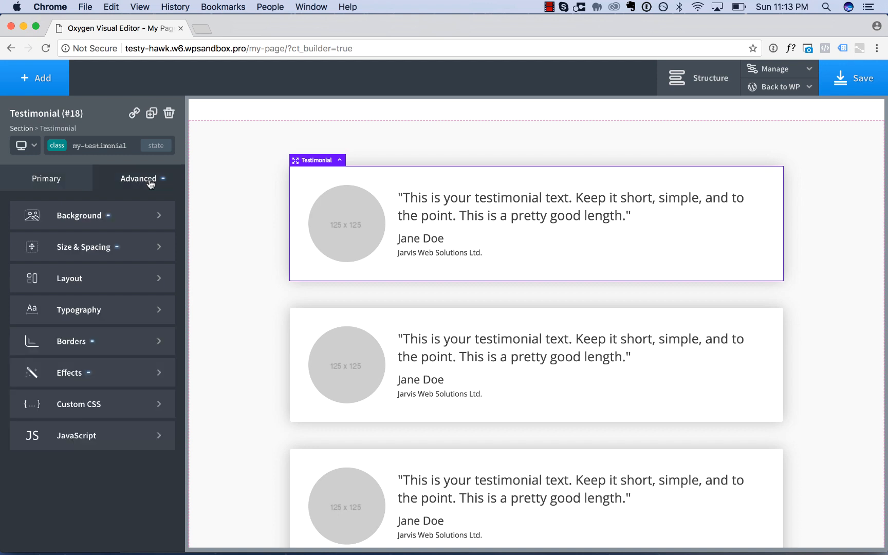
{"action": "left_click", "coordinate": [142, 370]}
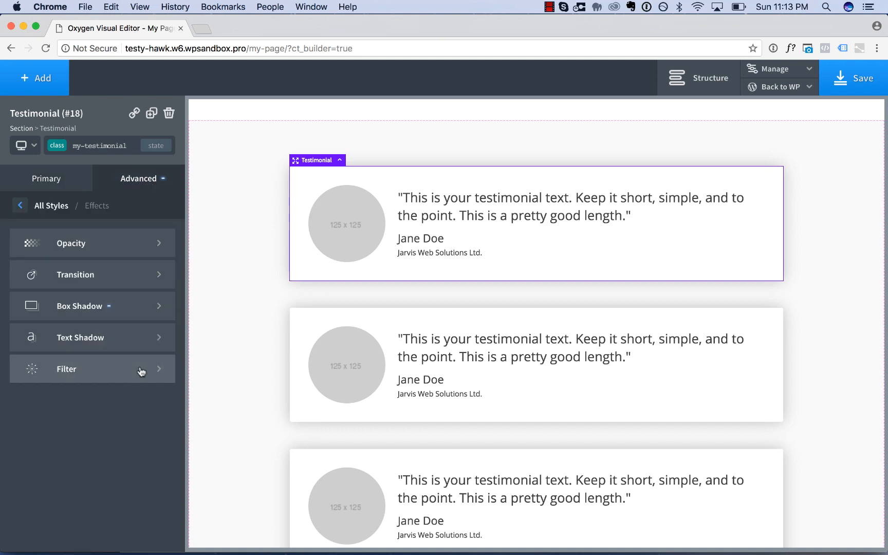
{"action": "left_click", "coordinate": [94, 306]}
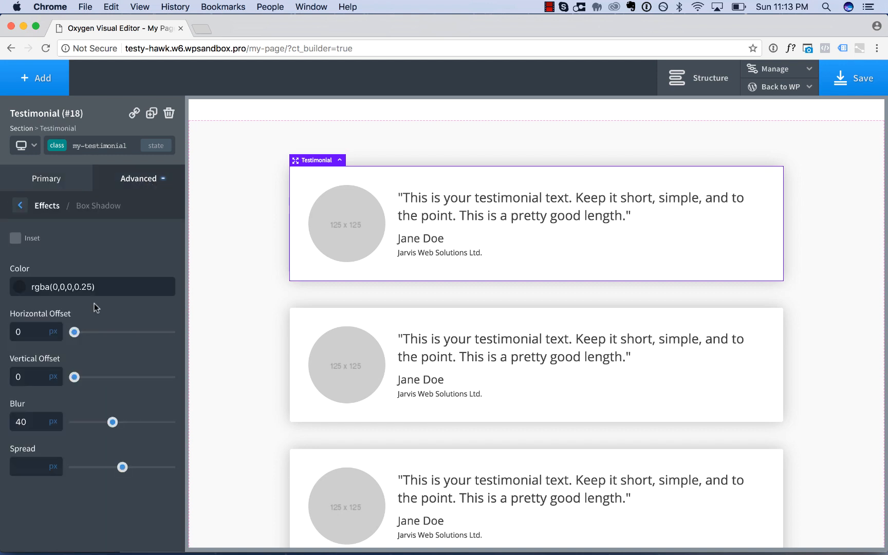
{"action": "left_click", "coordinate": [19, 286]}
{"action": "left_click_drag", "start_coordinate": [51, 415], "coordinate": [41, 414]}
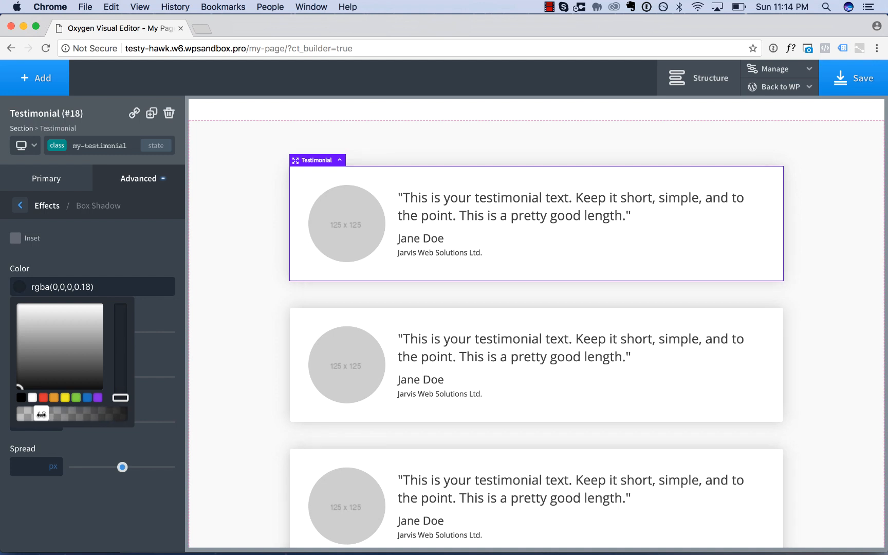
{"action": "left_click", "coordinate": [74, 508]}
{"action": "left_click_drag", "start_coordinate": [112, 422], "coordinate": [91, 422]}
{"action": "left_click", "coordinate": [228, 417]}
{"action": "scroll", "coordinate": [237, 462], "scroll_direction": "down", "scroll_amount": 5}
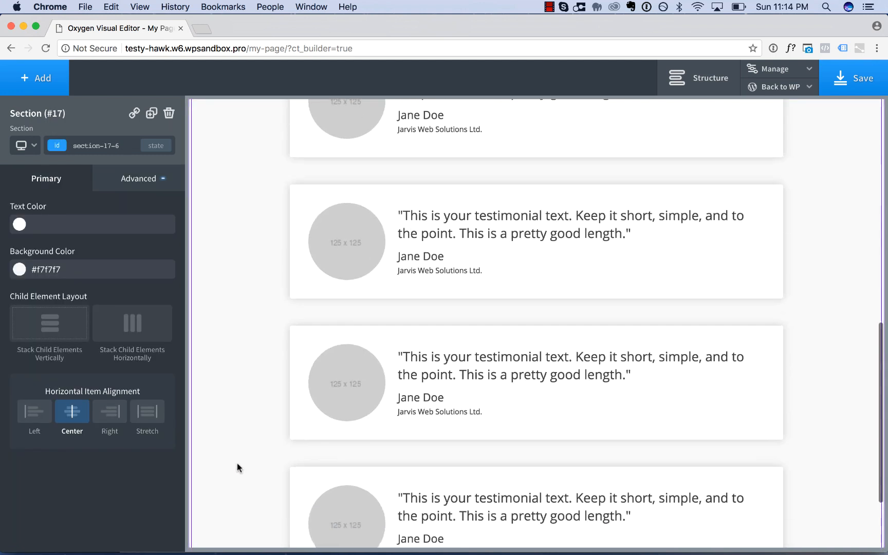
Look at the first testimonial's image settings and the media library, leaving the library without choosing an image.
{"action": "scroll", "coordinate": [236, 463], "scroll_direction": "down", "scroll_amount": 4}
{"action": "scroll", "coordinate": [236, 463], "scroll_direction": "up", "scroll_amount": 5}
{"action": "scroll", "coordinate": [382, 353], "scroll_direction": "up", "scroll_amount": 10}
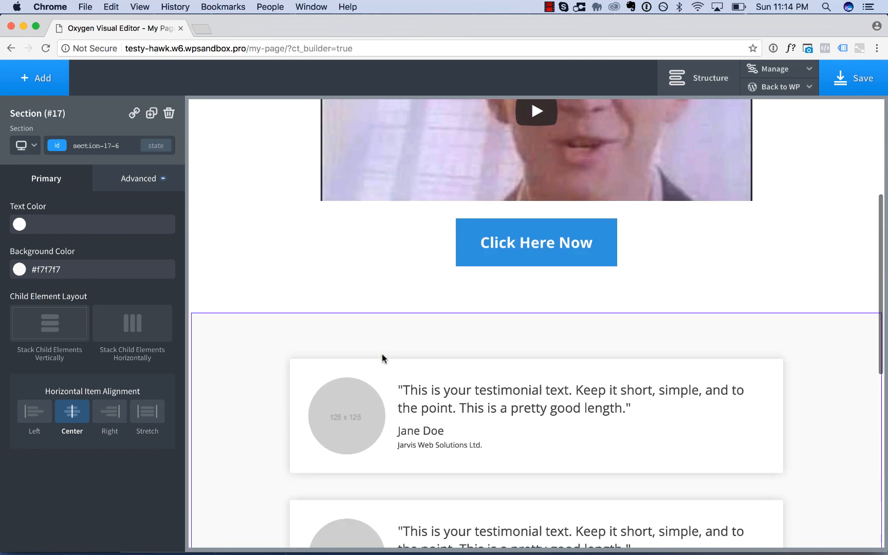
{"action": "scroll", "coordinate": [566, 406], "scroll_direction": "down", "scroll_amount": 5}
{"action": "left_click", "coordinate": [575, 358]}
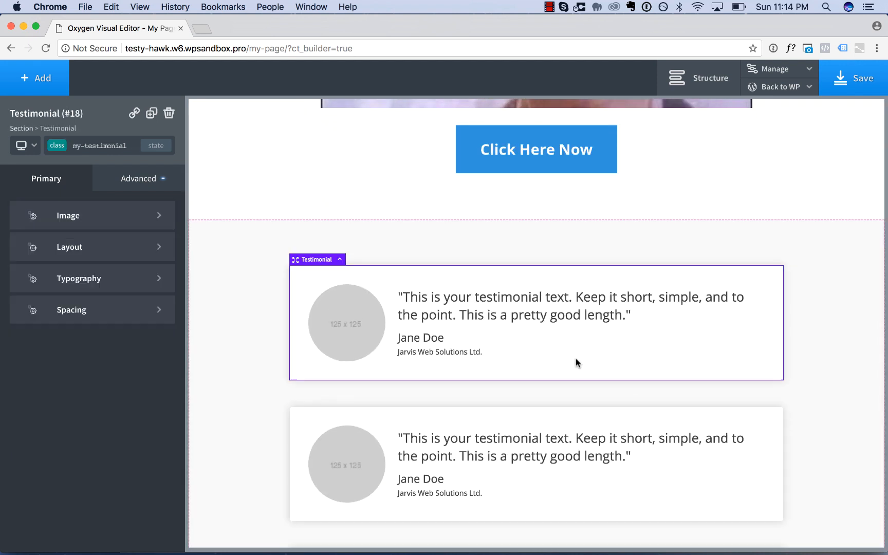
{"action": "left_click", "coordinate": [111, 212]}
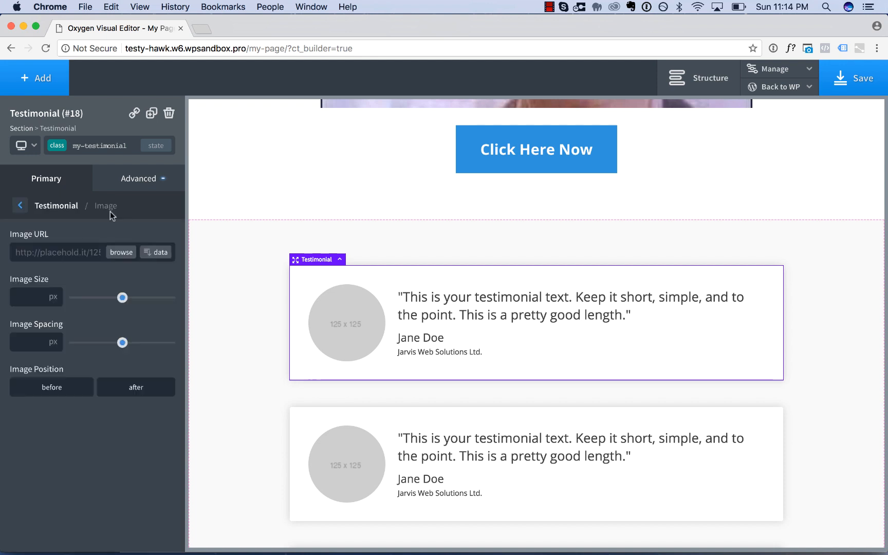
{"action": "left_click_drag", "start_coordinate": [37, 254], "coordinate": [71, 254]}
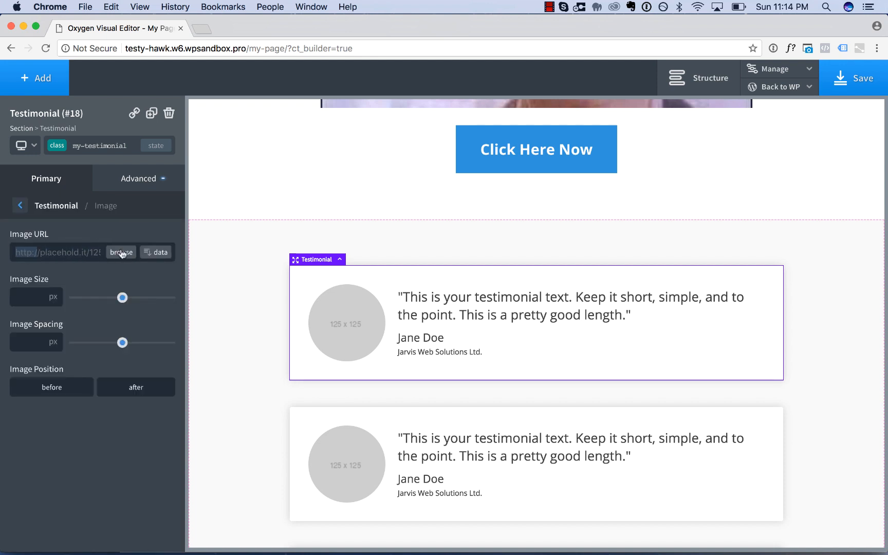
{"action": "left_click", "coordinate": [120, 252]}
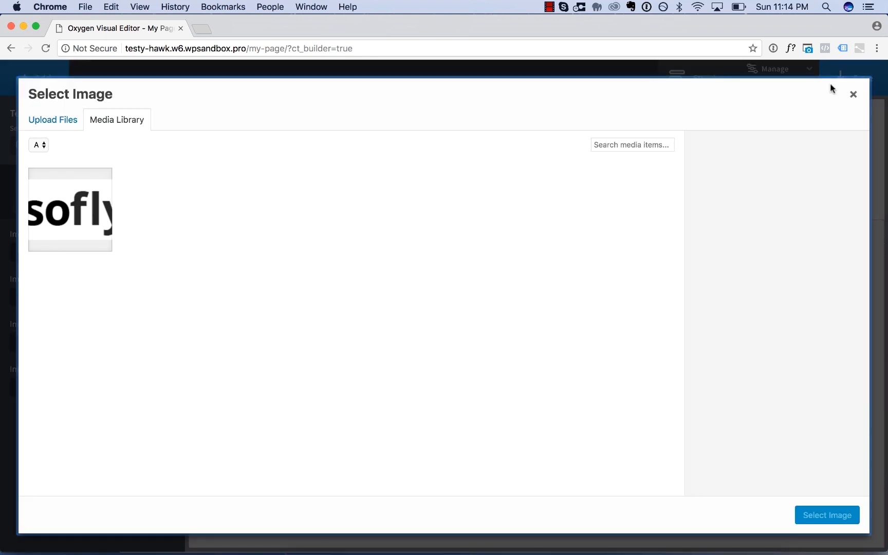
{"action": "left_click", "coordinate": [853, 94]}
Replace the placeholder person's name in the second testimonial with a different full name and finish the text editing.
{"action": "scroll", "coordinate": [476, 239], "scroll_direction": "down", "scroll_amount": 3}
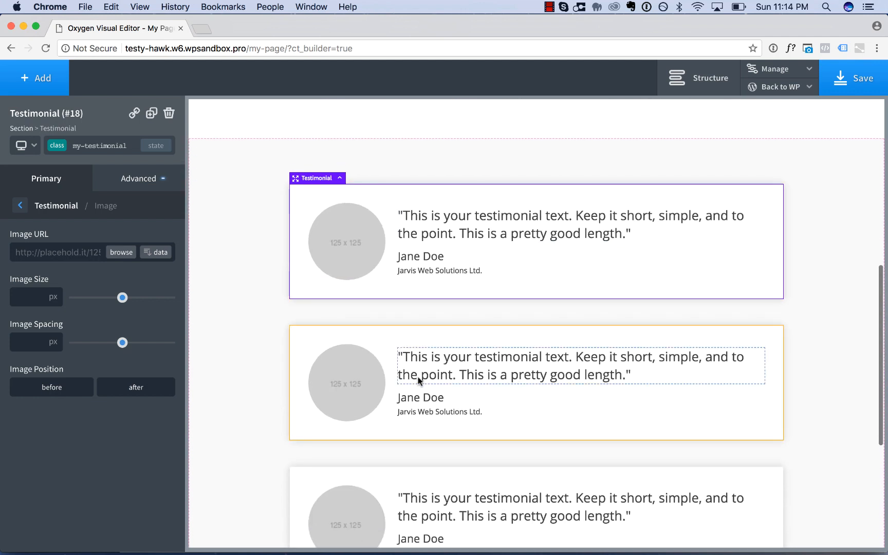
{"action": "double_click", "coordinate": [417, 397]}
{"action": "type", "text": "LOuis"}
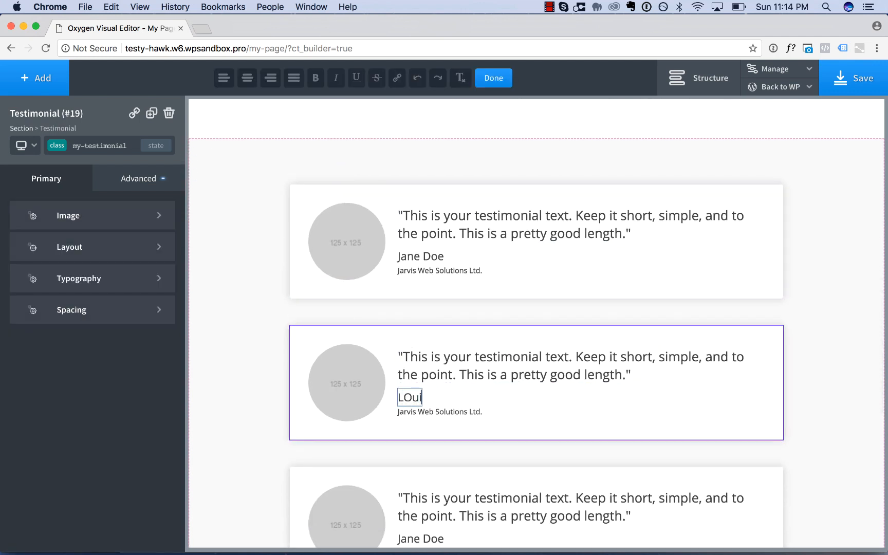
{"action": "key", "text": "super+a"}
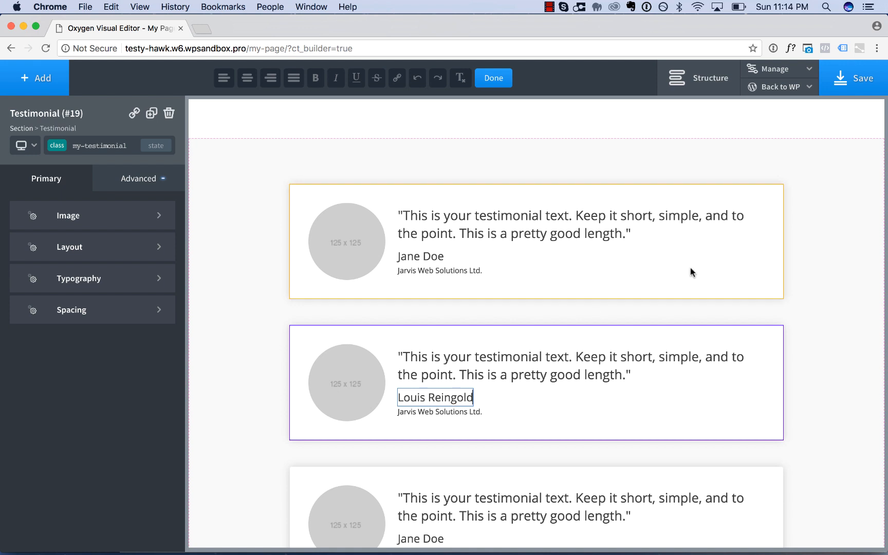
{"action": "left_click", "coordinate": [727, 266]}
{"action": "left_click", "coordinate": [833, 270]}
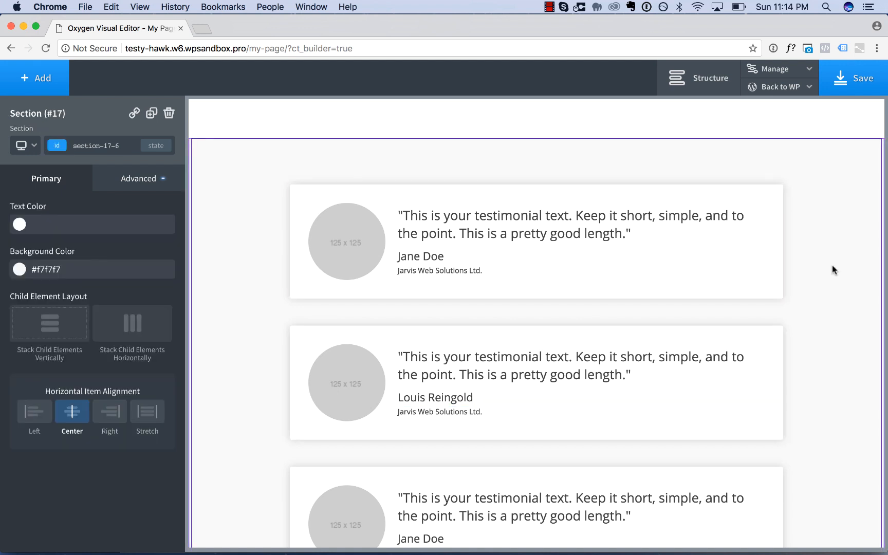
Duplicate the "Designing Pages With Oxygen" heading and move the copy above the first testimonial in the gray section.
{"action": "scroll", "coordinate": [833, 269], "scroll_direction": "up", "scroll_amount": 8}
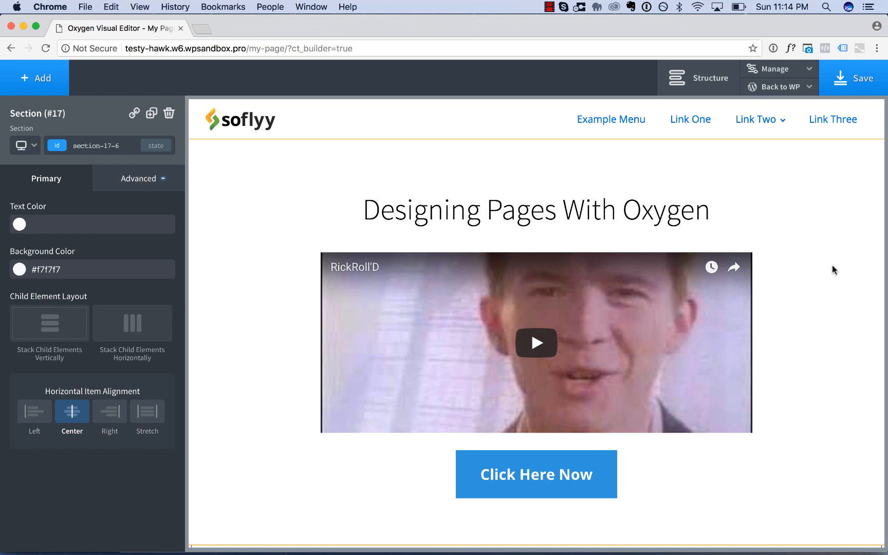
{"action": "scroll", "coordinate": [833, 270], "scroll_direction": "down", "scroll_amount": 10}
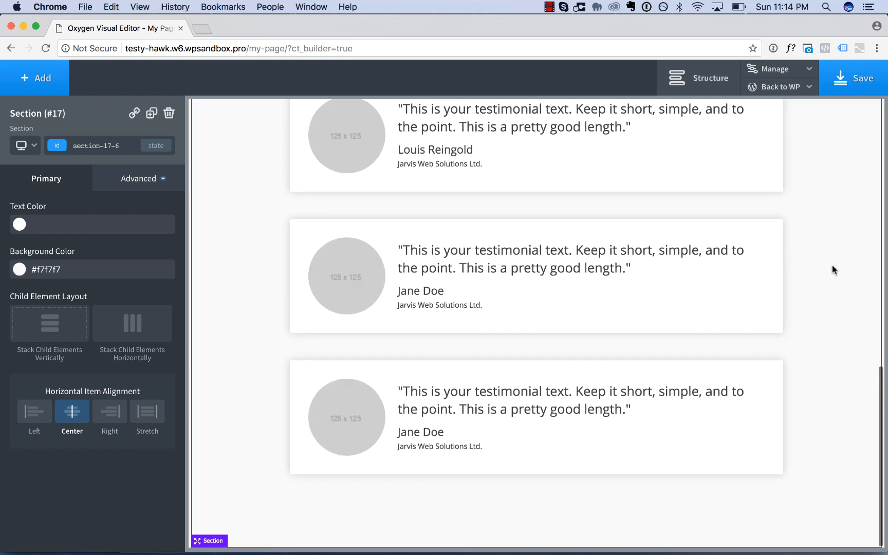
{"action": "scroll", "coordinate": [833, 270], "scroll_direction": "up", "scroll_amount": 5}
{"action": "scroll", "coordinate": [833, 269], "scroll_direction": "up", "scroll_amount": 6}
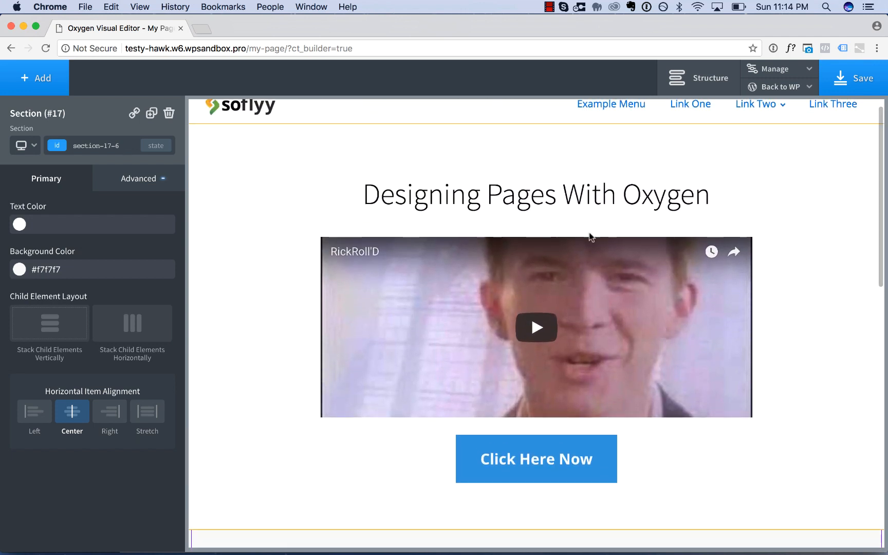
{"action": "left_click", "coordinate": [489, 205]}
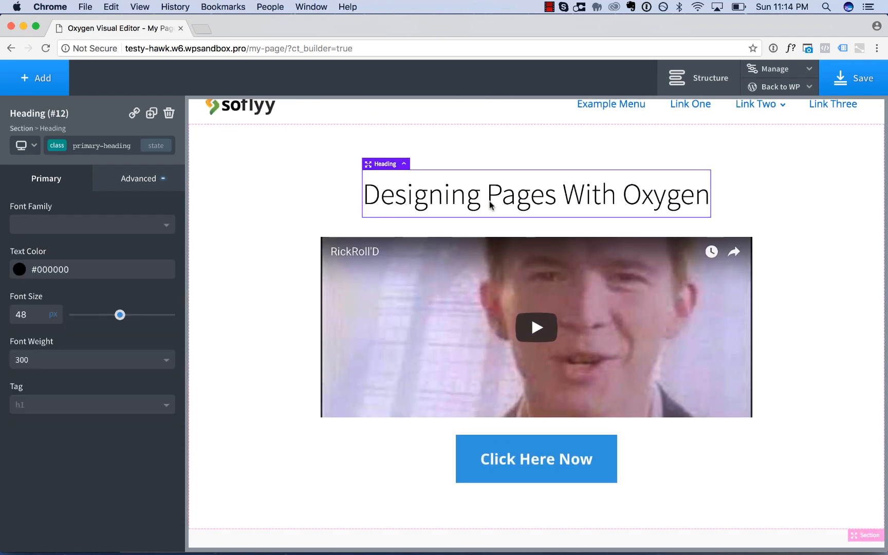
{"action": "left_click", "coordinate": [151, 114]}
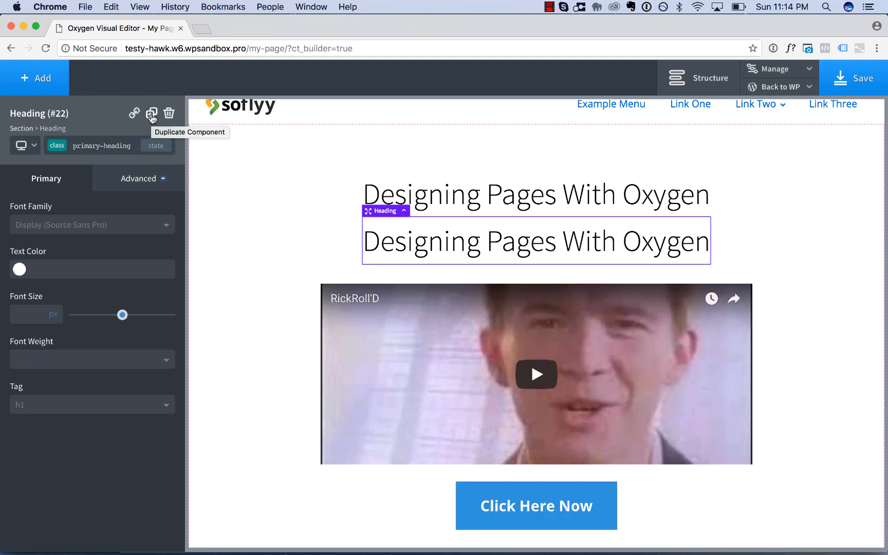
{"action": "left_click_drag", "start_coordinate": [554, 245], "coordinate": [552, 534]}
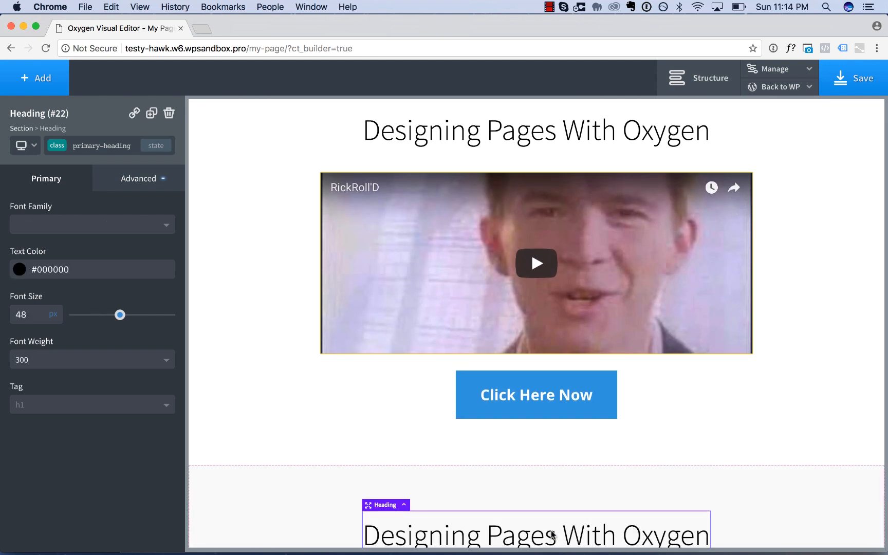
Increase the bottom margin of the copied heading through its own ID, leaving a clear gap above the first testimonial.
{"action": "scroll", "coordinate": [552, 534], "scroll_direction": "down", "scroll_amount": 5}
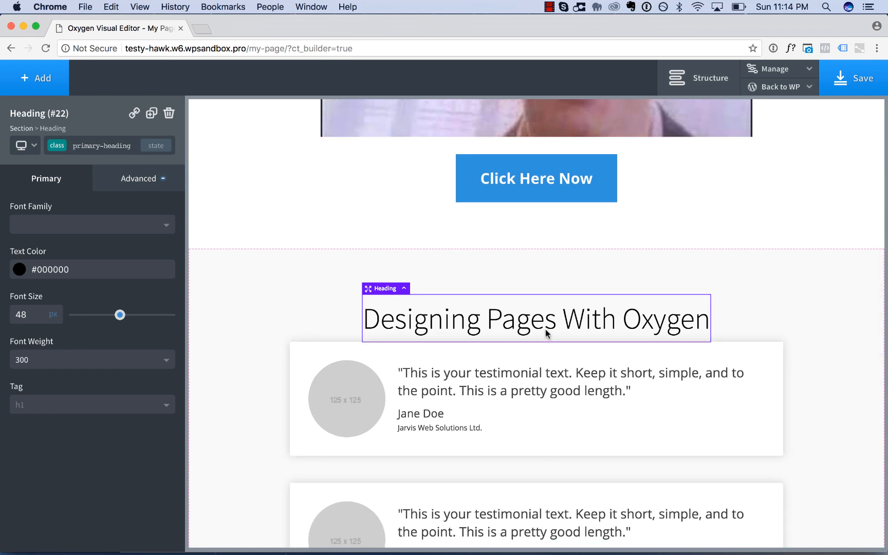
{"action": "scroll", "coordinate": [546, 331], "scroll_direction": "up", "scroll_amount": 4}
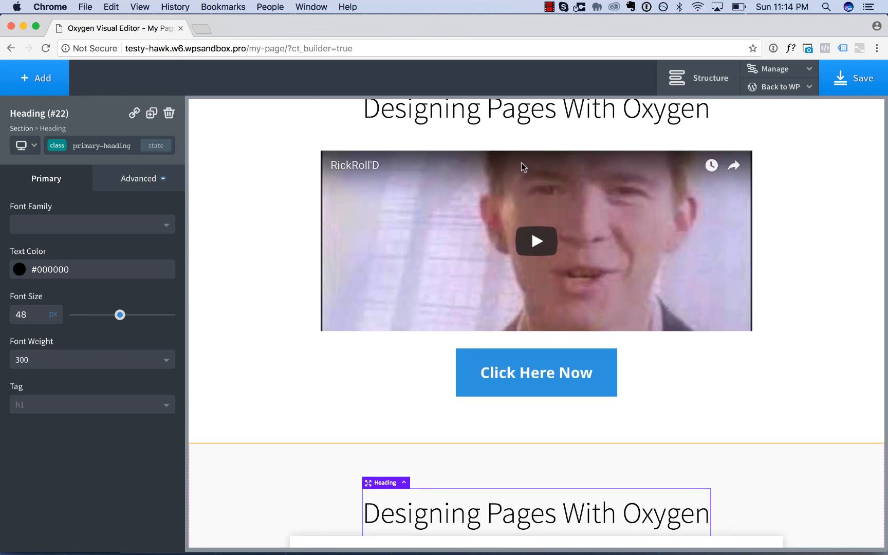
{"action": "scroll", "coordinate": [490, 432], "scroll_direction": "down", "scroll_amount": 1}
{"action": "scroll", "coordinate": [490, 432], "scroll_direction": "up", "scroll_amount": 1}
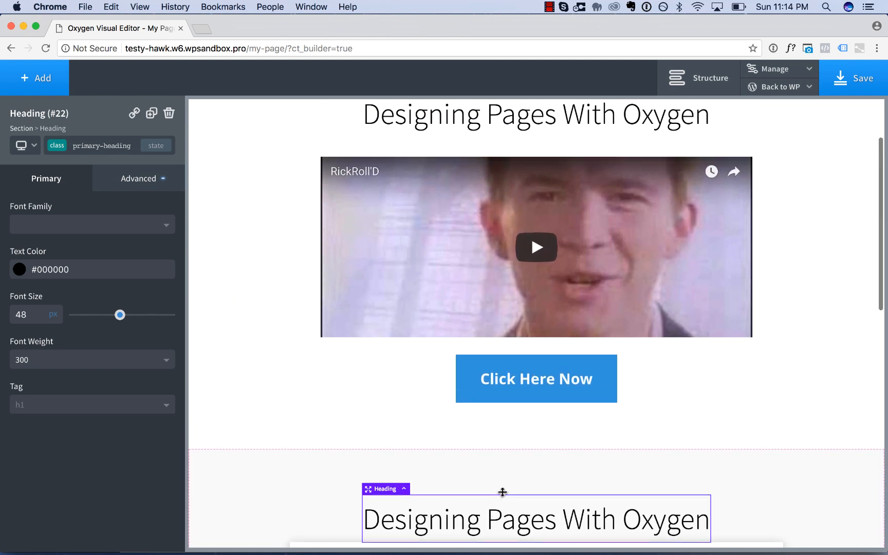
{"action": "left_click", "coordinate": [88, 144]}
{"action": "left_click", "coordinate": [79, 193]}
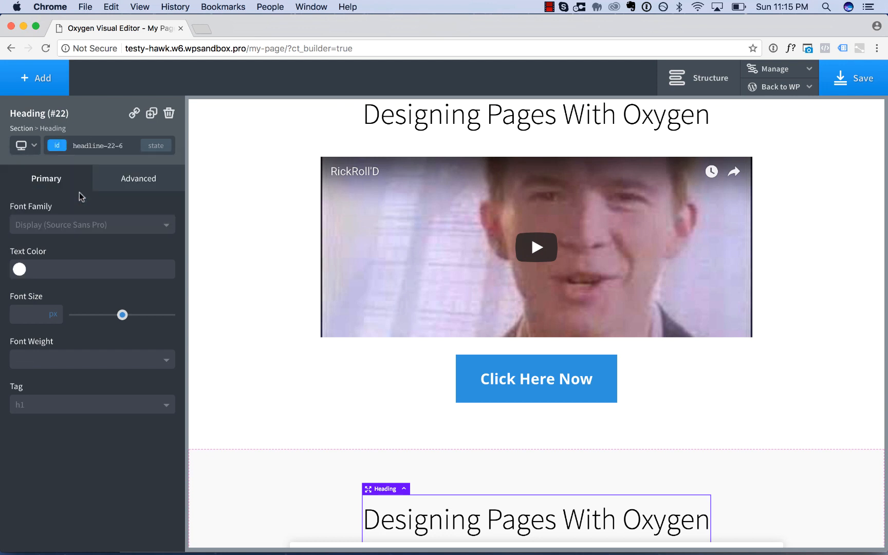
{"action": "scroll", "coordinate": [321, 387], "scroll_direction": "down", "scroll_amount": 4}
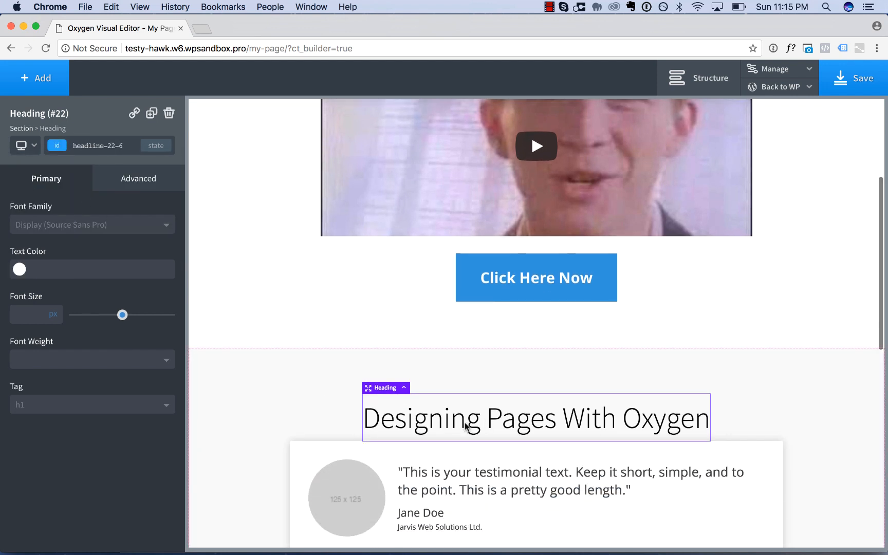
{"action": "left_click_drag", "start_coordinate": [511, 445], "coordinate": [514, 488]}
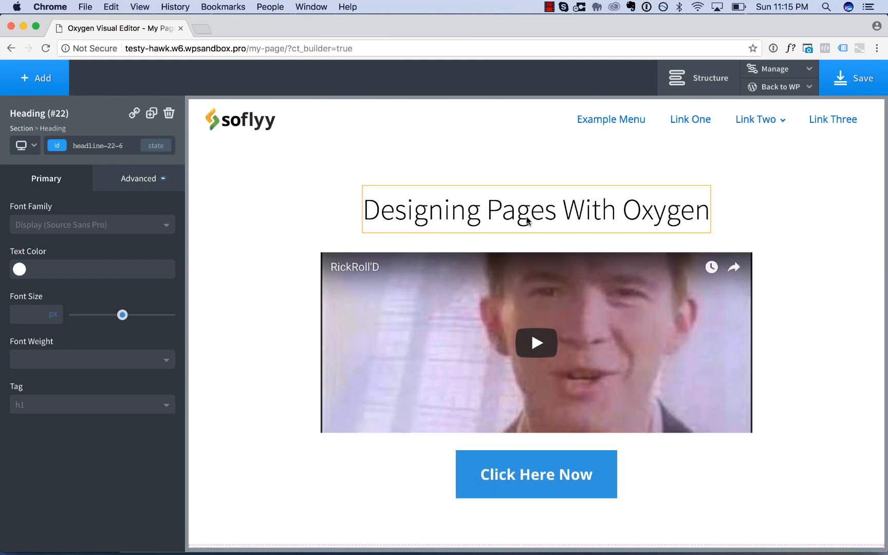
{"action": "scroll", "coordinate": [529, 242], "scroll_direction": "down", "scroll_amount": 12}
{"action": "mouse_move", "coordinate": [526, 351]}
{"action": "left_mouse_down"}
{"action": "mouse_move", "coordinate": [525, 364]}
{"action": "mouse_move", "coordinate": [525, 356]}
{"action": "left_mouse_up"}
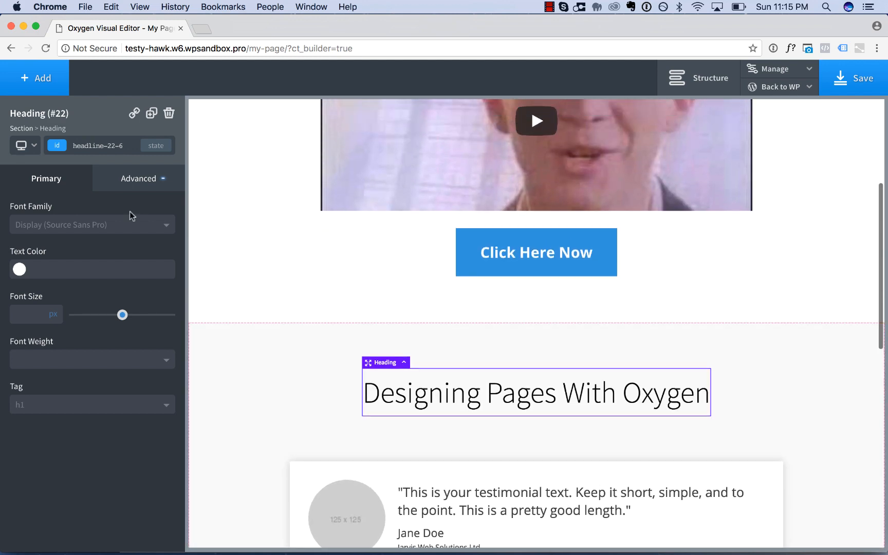
Try out the font size on the copied heading's primary-heading class, ending back at 48 px.
{"action": "left_click", "coordinate": [102, 145]}
{"action": "left_click", "coordinate": [88, 213]}
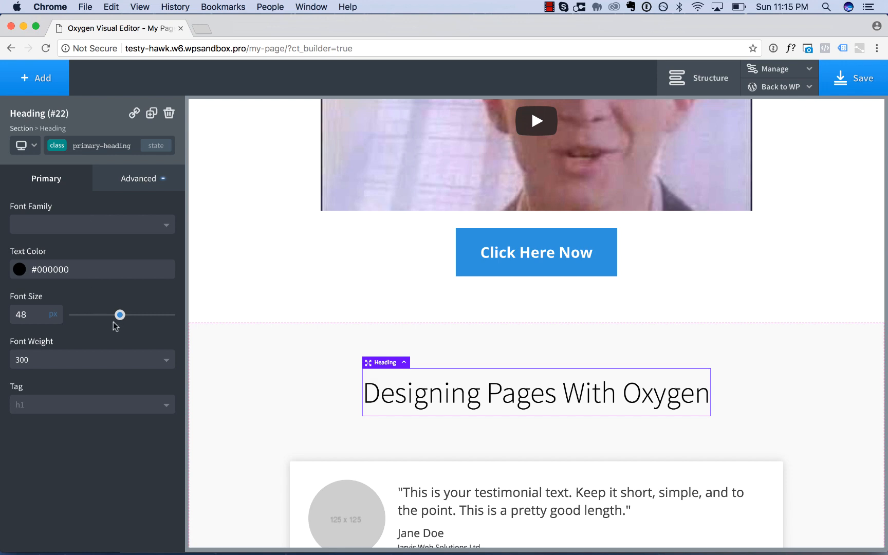
{"action": "scroll", "coordinate": [260, 308], "scroll_direction": "up", "scroll_amount": 5}
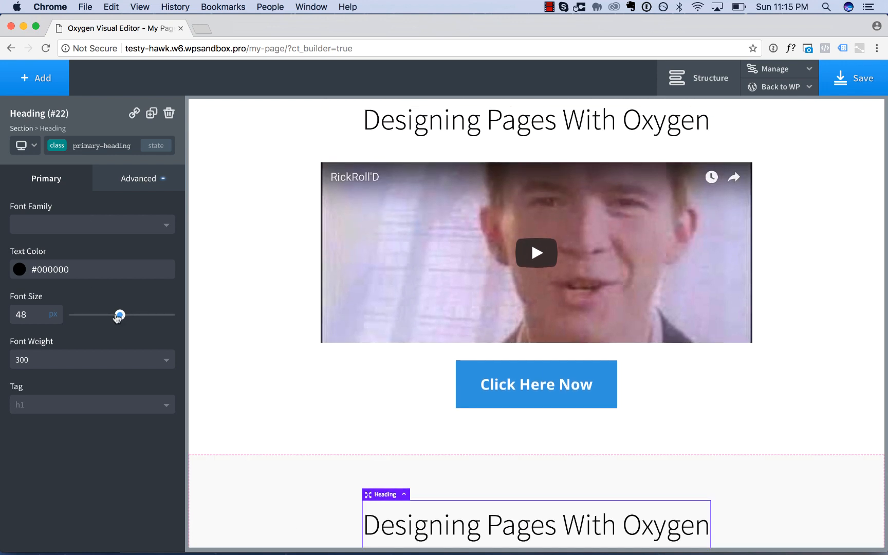
{"action": "mouse_move", "coordinate": [118, 317]}
{"action": "left_mouse_down"}
{"action": "mouse_move", "coordinate": [157, 315]}
{"action": "mouse_move", "coordinate": [120, 314]}
{"action": "left_mouse_up"}
{"action": "scroll", "coordinate": [301, 341], "scroll_direction": "down", "scroll_amount": 8}
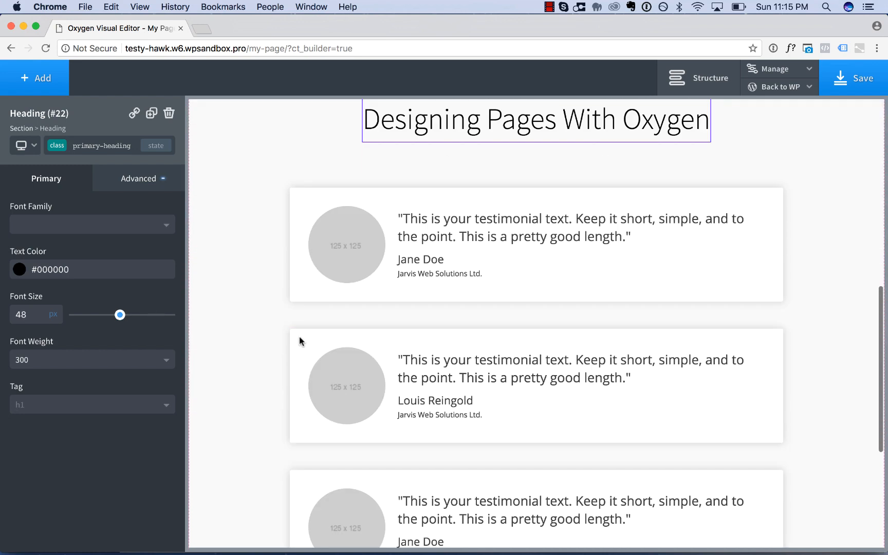
Add a new section below the testimonials section and insert a heading in it.
{"action": "left_click", "coordinate": [233, 331]}
{"action": "scroll", "coordinate": [240, 335], "scroll_direction": "down", "scroll_amount": 2}
{"action": "scroll", "coordinate": [248, 342], "scroll_direction": "down", "scroll_amount": 2}
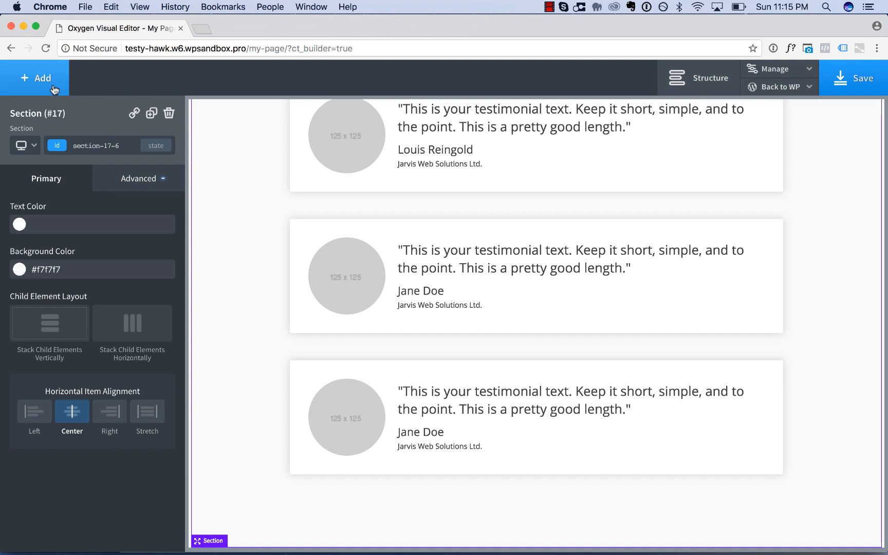
{"action": "left_click", "coordinate": [36, 78]}
{"action": "left_click", "coordinate": [51, 112]}
{"action": "left_click", "coordinate": [49, 154]}
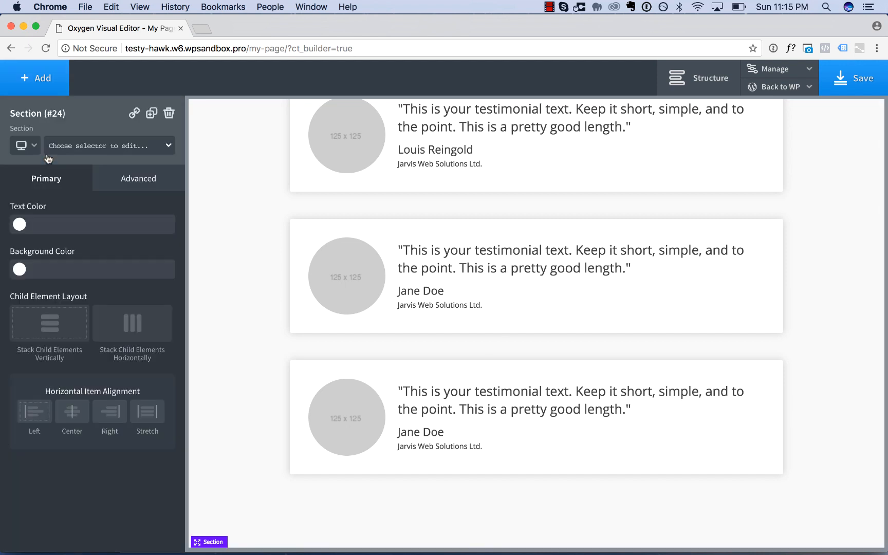
{"action": "scroll", "coordinate": [264, 347], "scroll_direction": "down", "scroll_amount": 2}
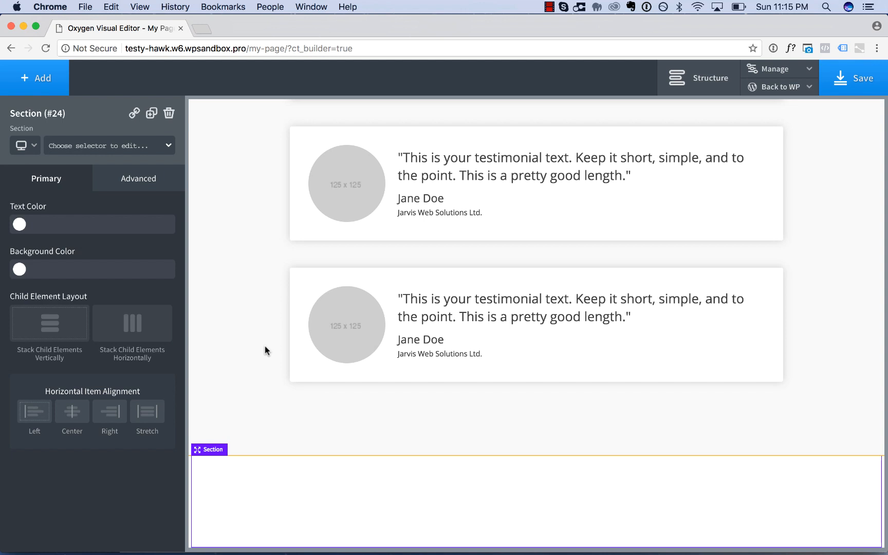
{"action": "left_click", "coordinate": [52, 79]}
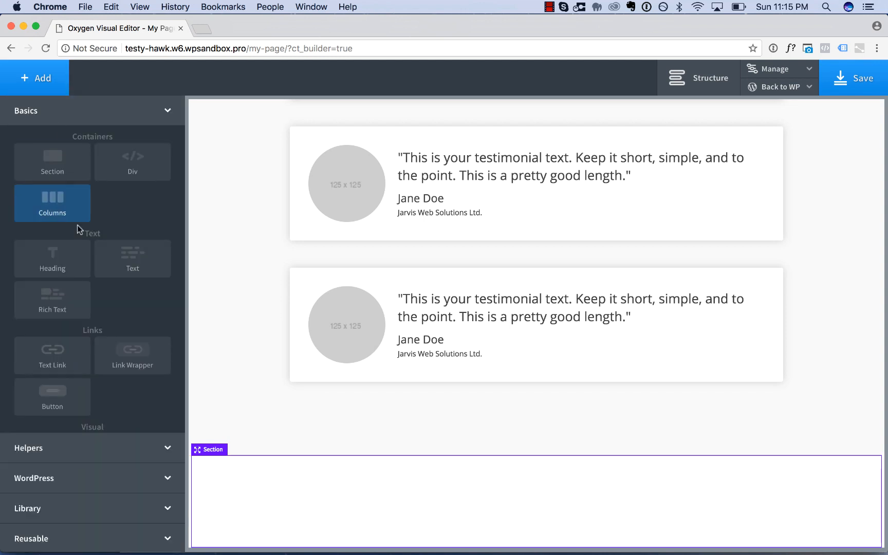
{"action": "left_click", "coordinate": [76, 260]}
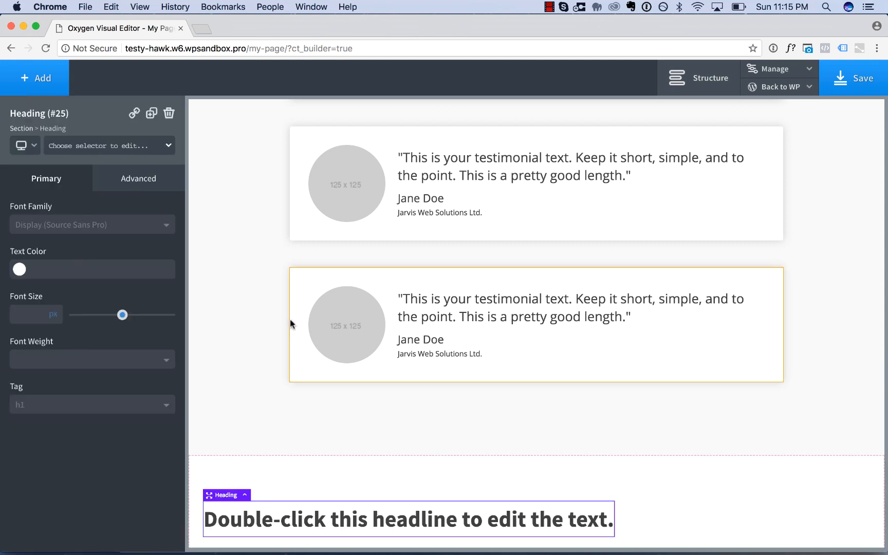
Assign the primary-heading class to the heading in the new bottom section.
{"action": "scroll", "coordinate": [290, 319], "scroll_direction": "up", "scroll_amount": 3}
{"action": "scroll", "coordinate": [442, 168], "scroll_direction": "up", "scroll_amount": 5}
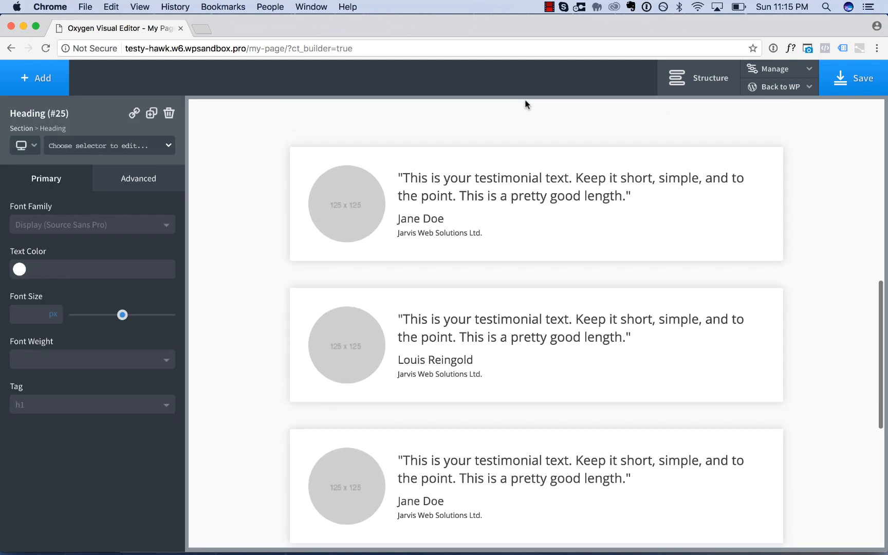
{"action": "scroll", "coordinate": [491, 143], "scroll_direction": "down", "scroll_amount": 6}
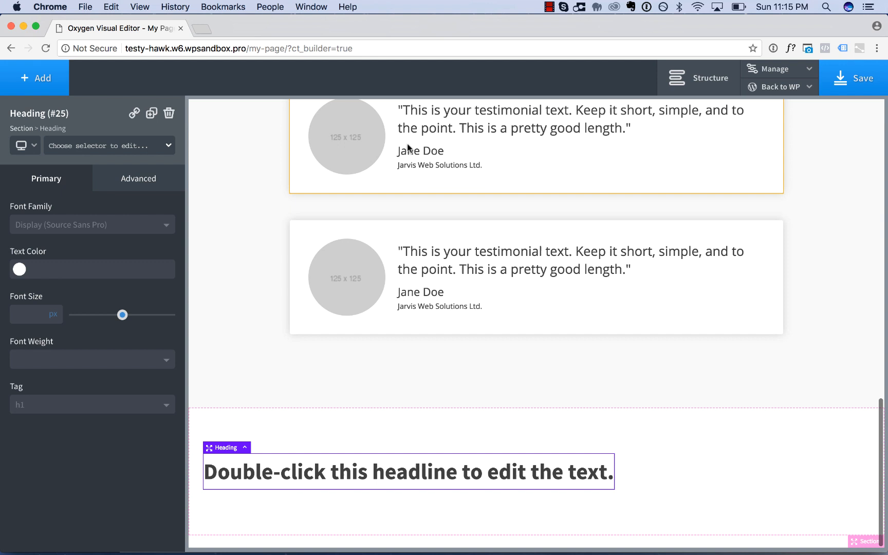
{"action": "left_click", "coordinate": [109, 146]}
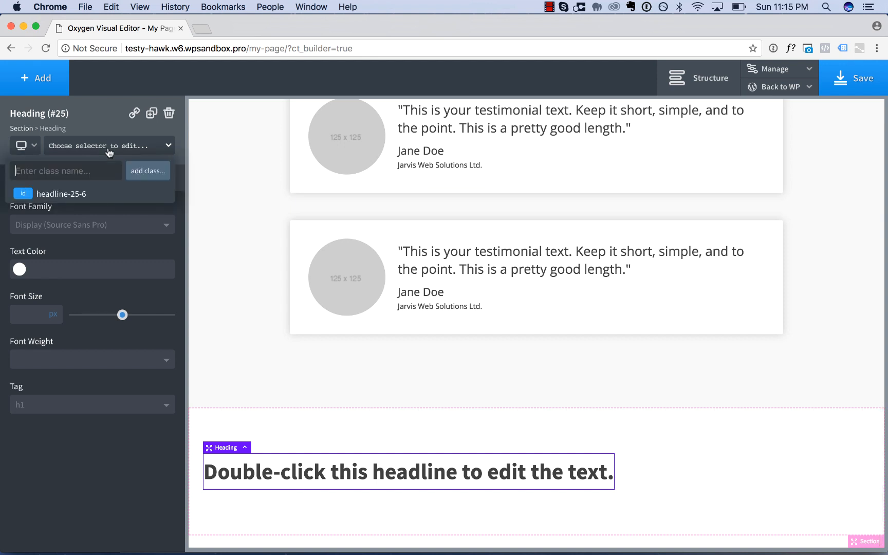
{"action": "type", "text": "primary-heading"}
{"action": "key", "text": "Return"}
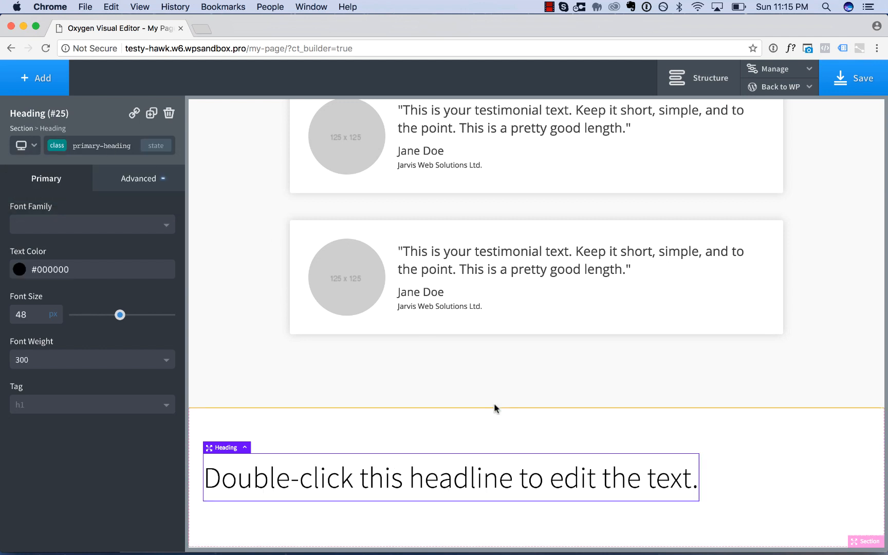
Change the new section's heading text to "Product Features" and centre the section's items horizontally.
{"action": "double_click", "coordinate": [484, 476]}
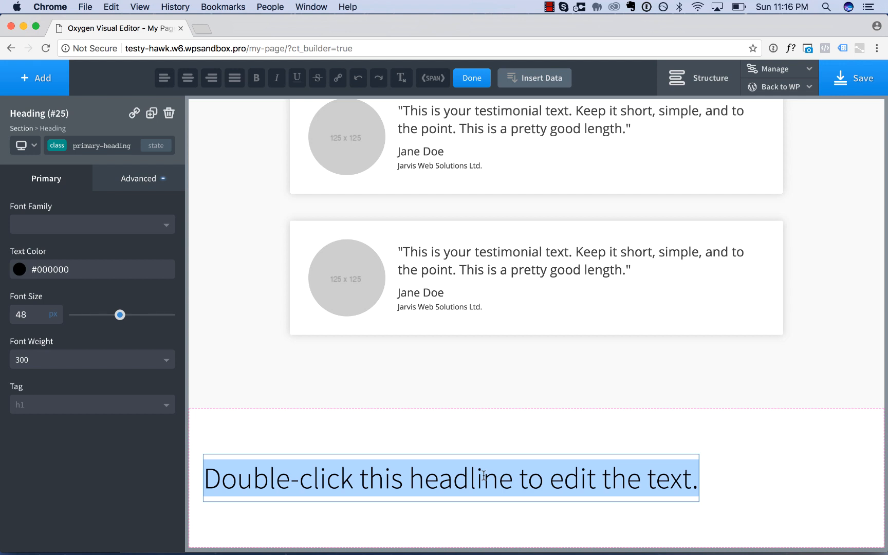
{"action": "type", "text": "Product Features"}
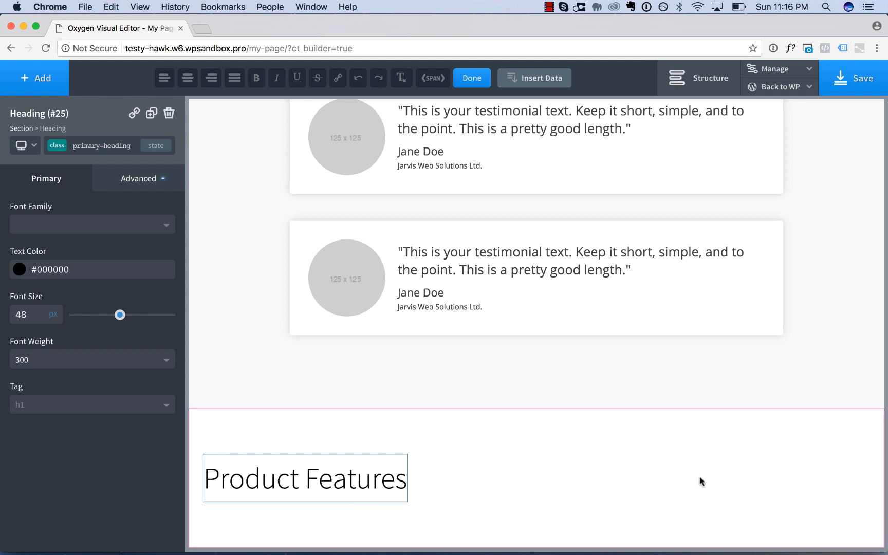
{"action": "left_click", "coordinate": [504, 470]}
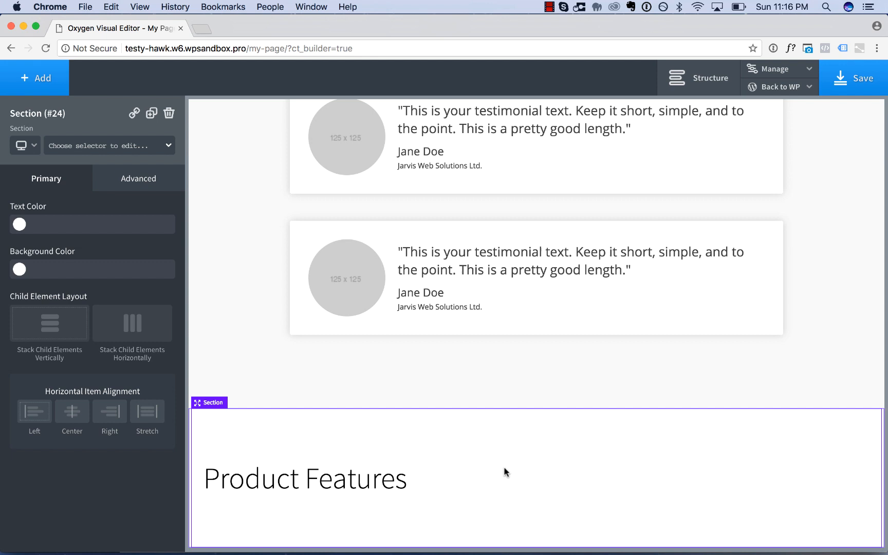
{"action": "left_click", "coordinate": [72, 416]}
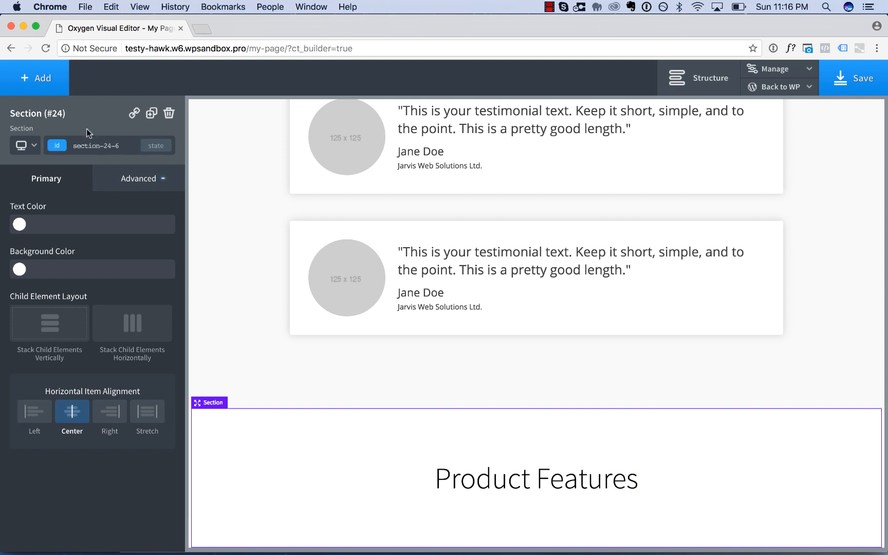
Add a 50 50 column layout below the Product Features heading and set its first column's width to 60%.
{"action": "left_click", "coordinate": [43, 88]}
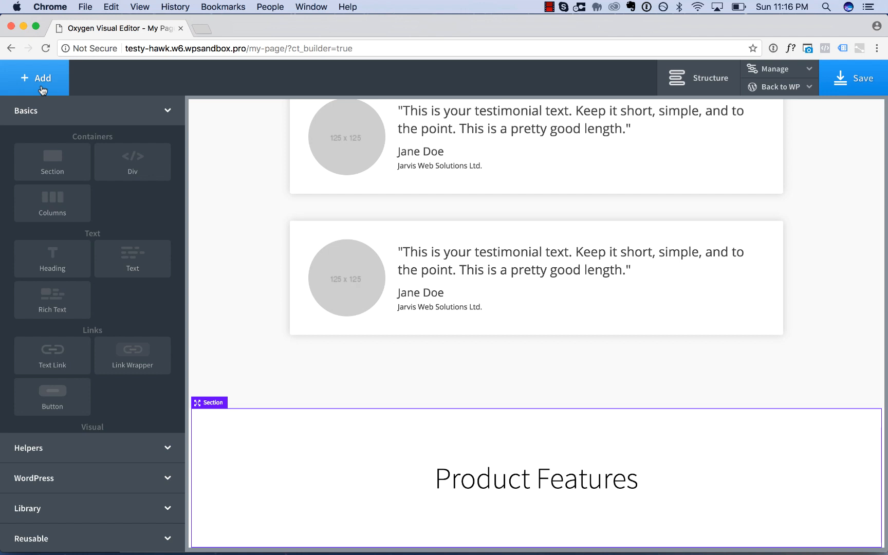
{"action": "left_click", "coordinate": [53, 198]}
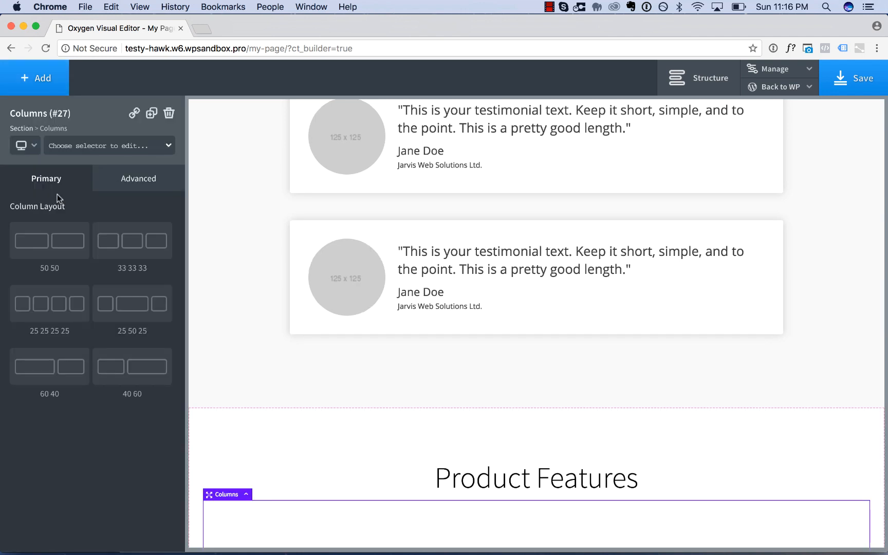
{"action": "left_click", "coordinate": [44, 256]}
{"action": "scroll", "coordinate": [371, 387], "scroll_direction": "down", "scroll_amount": 2}
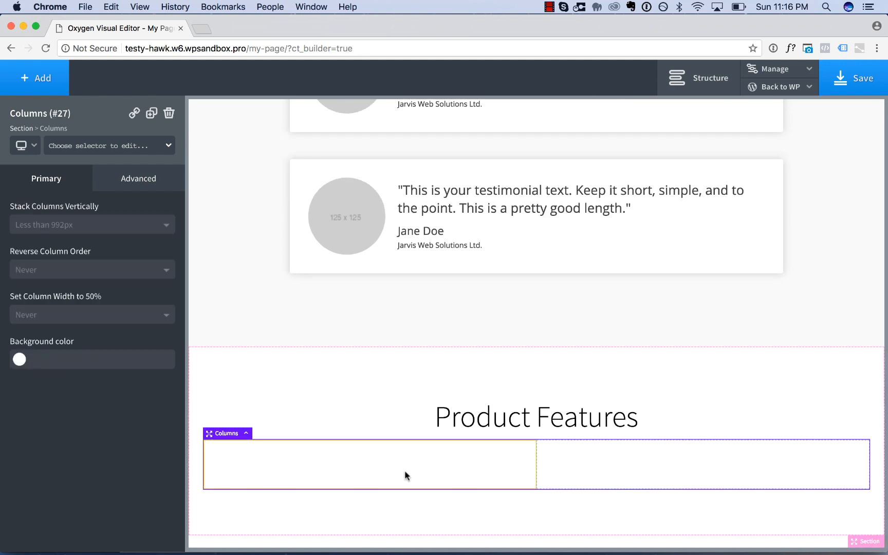
{"action": "left_click", "coordinate": [433, 460]}
{"action": "double_click", "coordinate": [108, 494]}
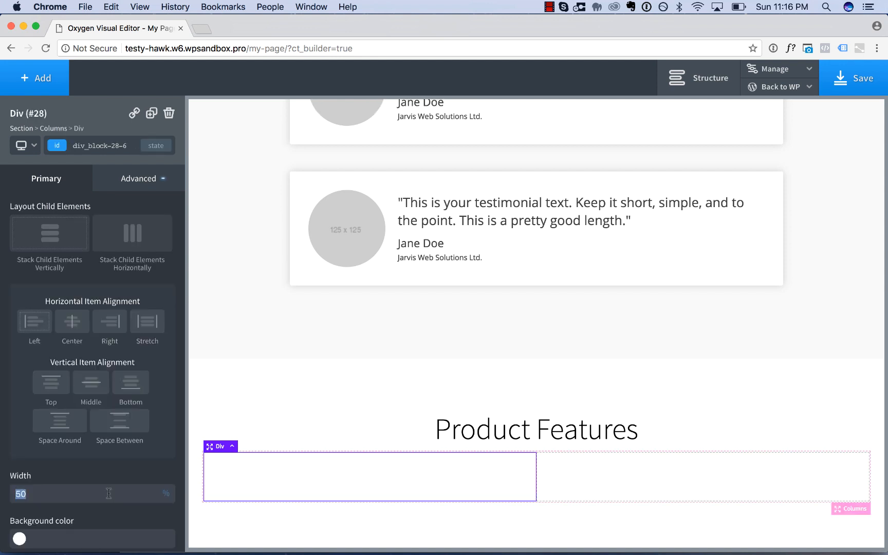
{"action": "type", "text": "60"}
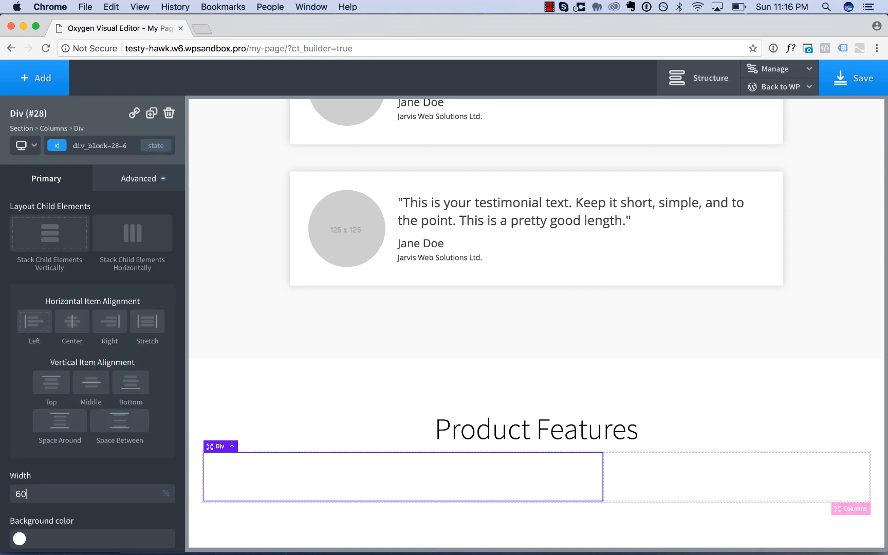
Give the Product Features heading a bottom margin of about 35 px through its own ID rather than the class.
{"action": "left_click", "coordinate": [462, 439]}
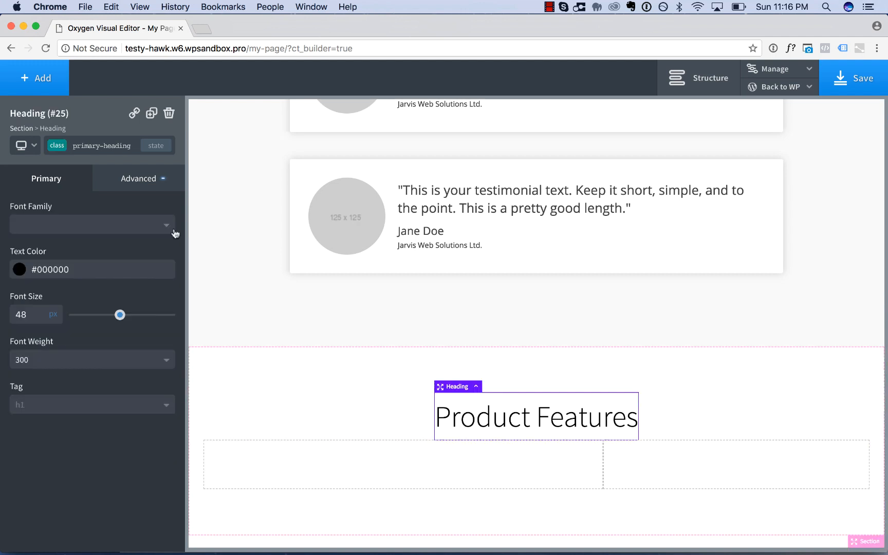
{"action": "left_click", "coordinate": [107, 148]}
{"action": "left_click", "coordinate": [83, 194]}
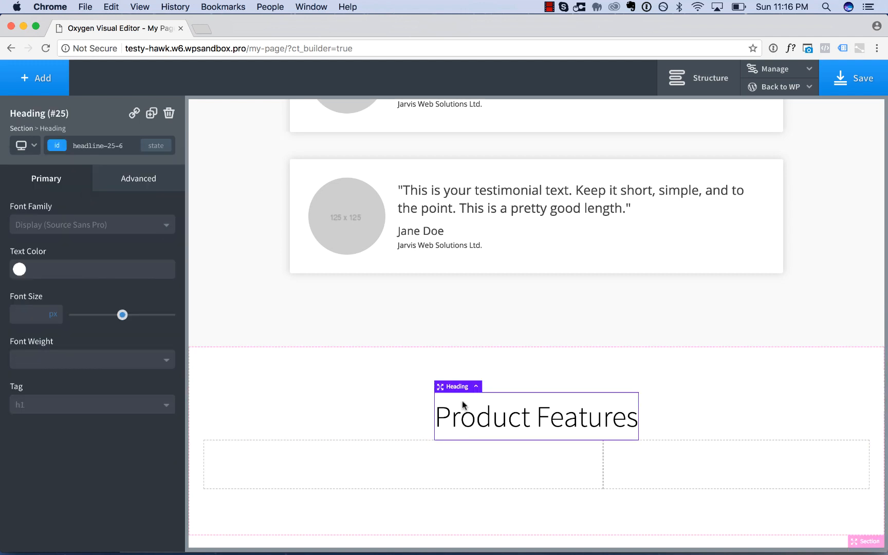
{"action": "left_click_drag", "start_coordinate": [486, 440], "coordinate": [486, 461]}
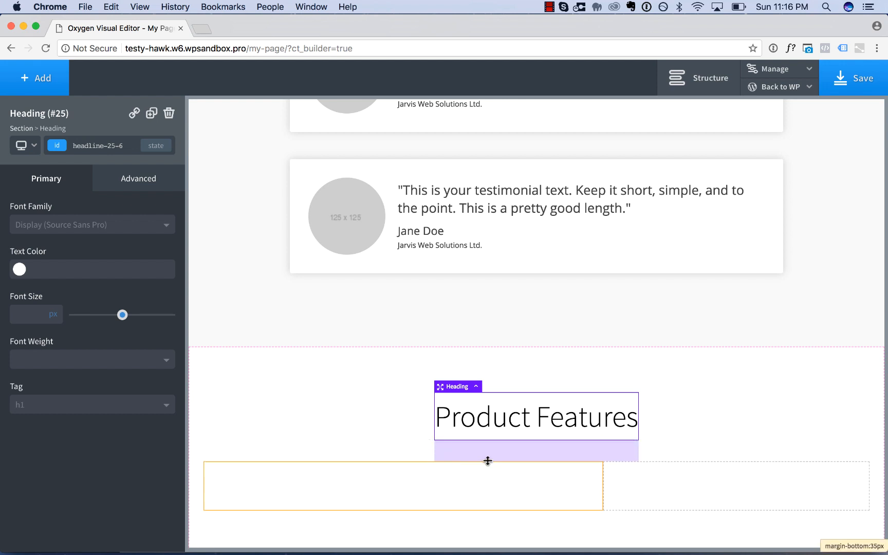
Insert an image element in the wider column below the Product Features heading.
{"action": "scroll", "coordinate": [762, 372], "scroll_direction": "down", "scroll_amount": 1}
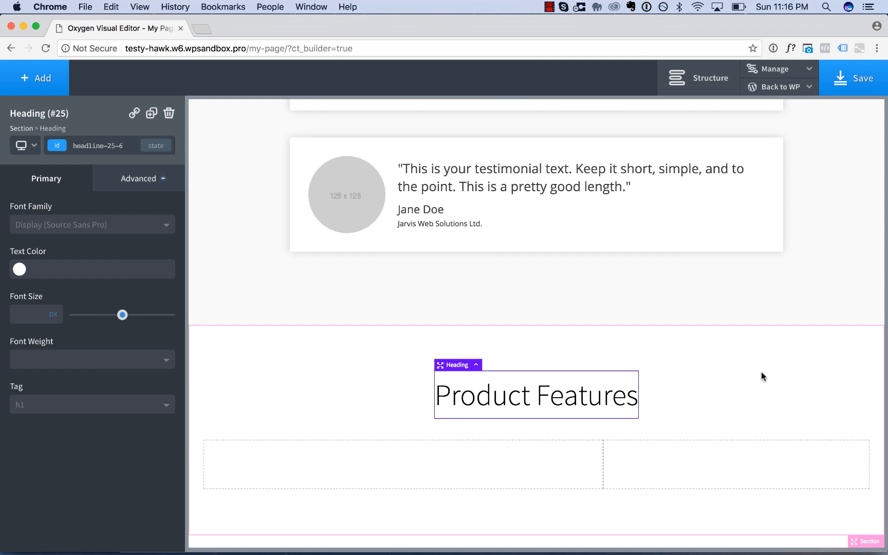
{"action": "left_click", "coordinate": [500, 471]}
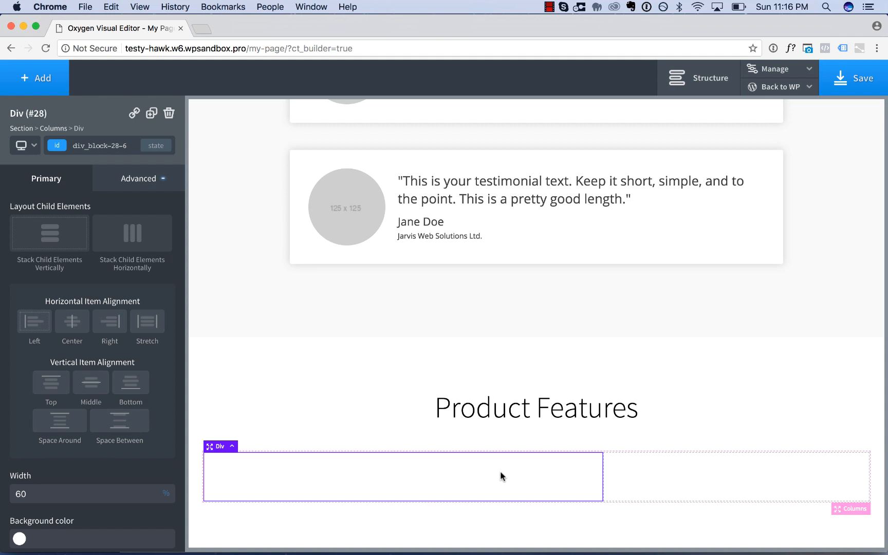
{"action": "left_click", "coordinate": [50, 75]}
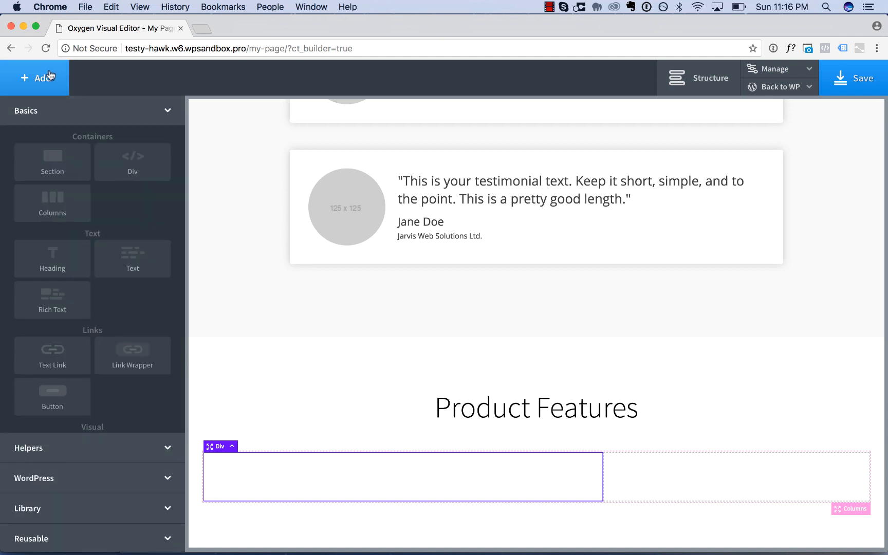
{"action": "scroll", "coordinate": [106, 297], "scroll_direction": "down", "scroll_amount": 3}
{"action": "left_click", "coordinate": [64, 305]}
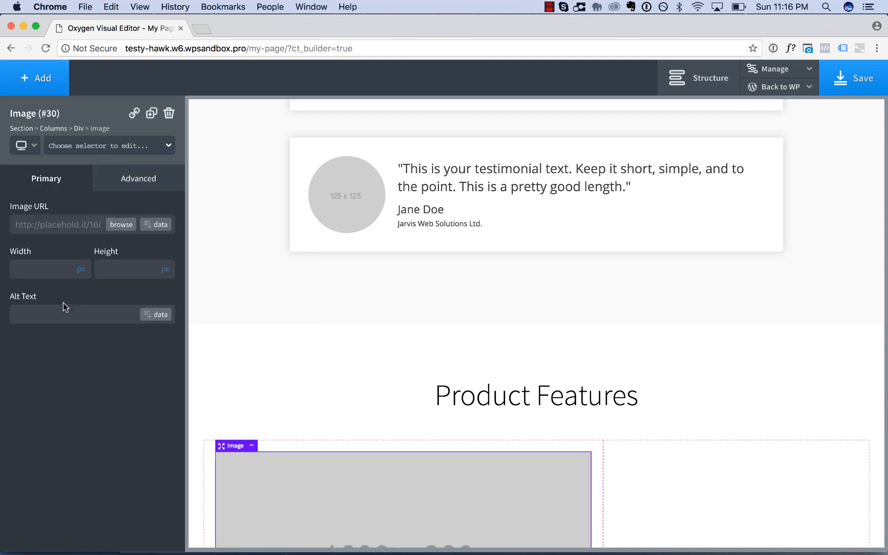
Upload the zebra, penguin, owl and mammal pictures from Downloads to the media library for the new image.
{"action": "scroll", "coordinate": [246, 422], "scroll_direction": "down", "scroll_amount": 3}
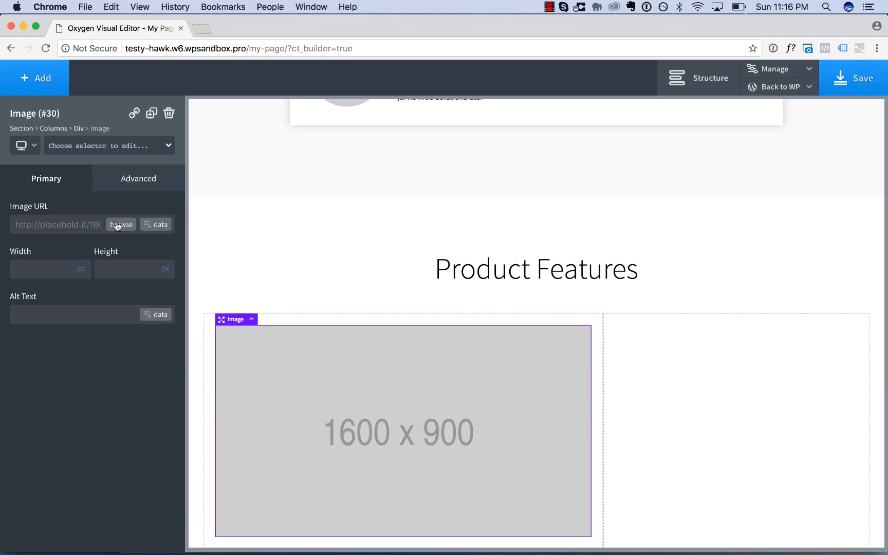
{"action": "left_click", "coordinate": [118, 225]}
{"action": "left_click", "coordinate": [71, 128]}
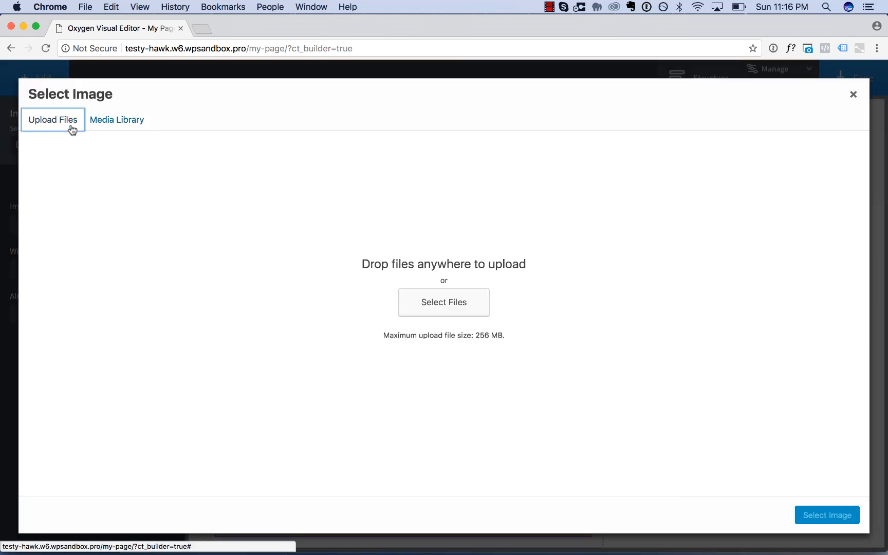
{"action": "left_click", "coordinate": [444, 303]}
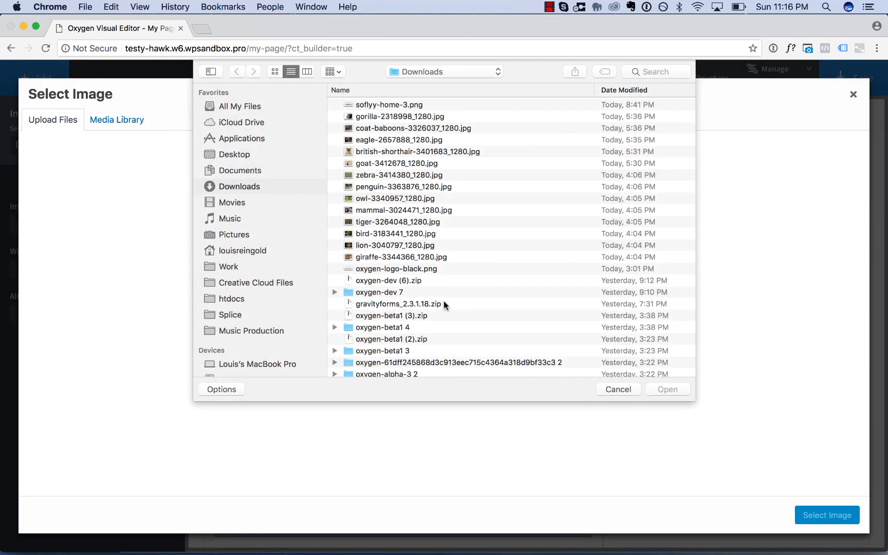
{"action": "left_click", "coordinate": [391, 130]}
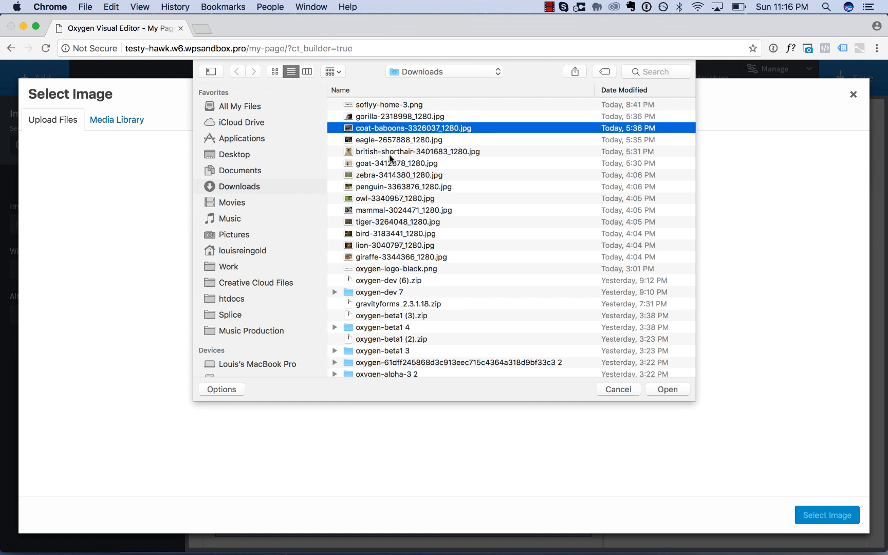
{"action": "left_click", "coordinate": [390, 174]}
{"action": "left_click", "coordinate": [392, 210], "text": "shift"}
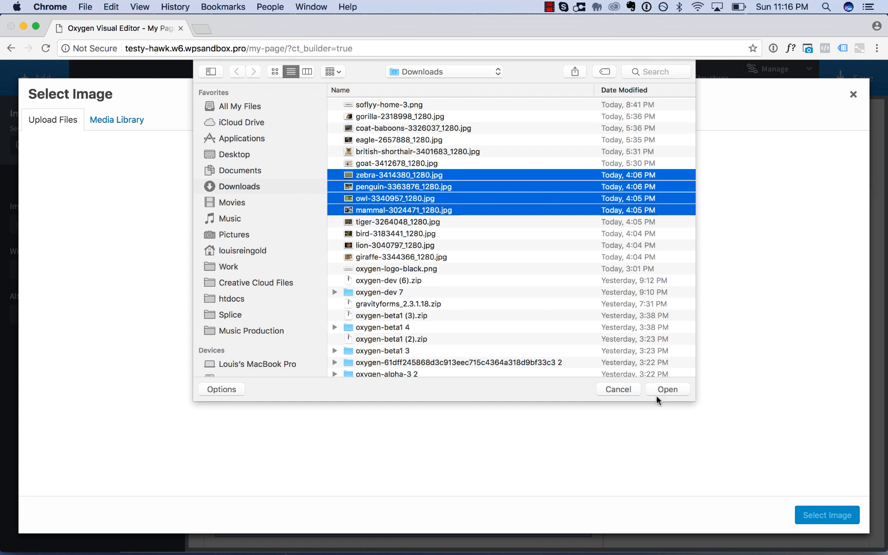
{"action": "left_click", "coordinate": [678, 390]}
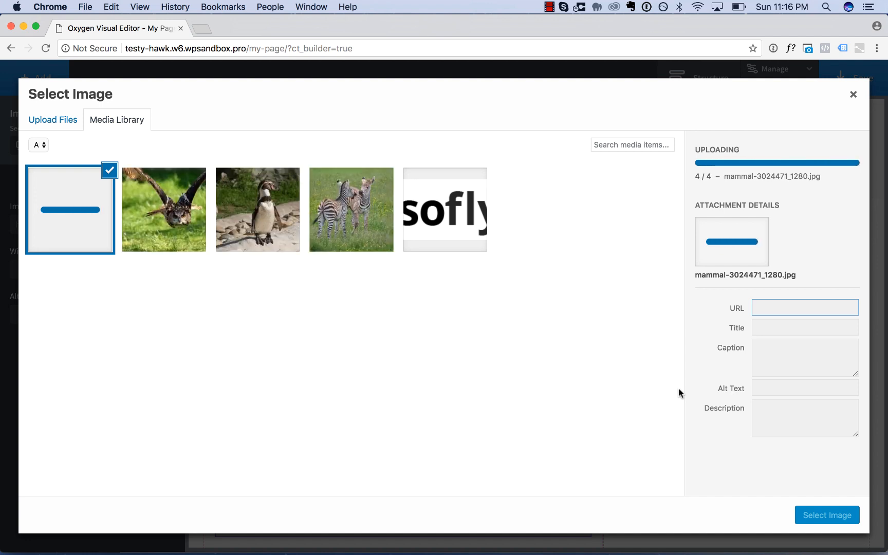
Use owl-3340957_1280.jpg from the media library as the wider column's image.
{"action": "left_click", "coordinate": [175, 212]}
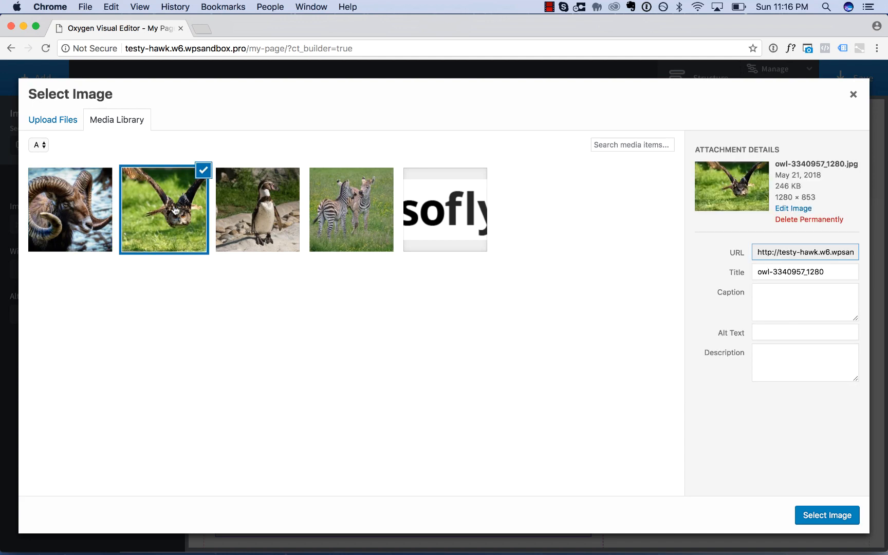
{"action": "left_click", "coordinate": [812, 511]}
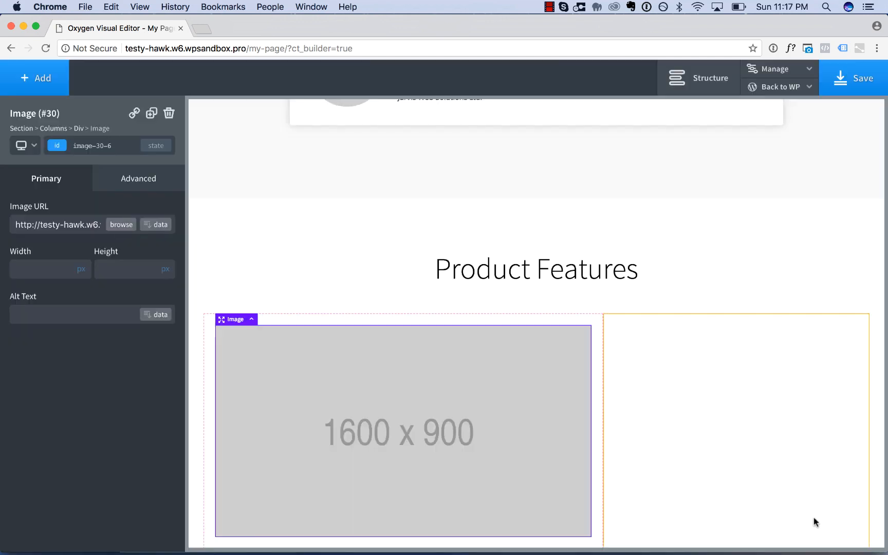
{"action": "scroll", "coordinate": [759, 442], "scroll_direction": "down", "scroll_amount": 2}
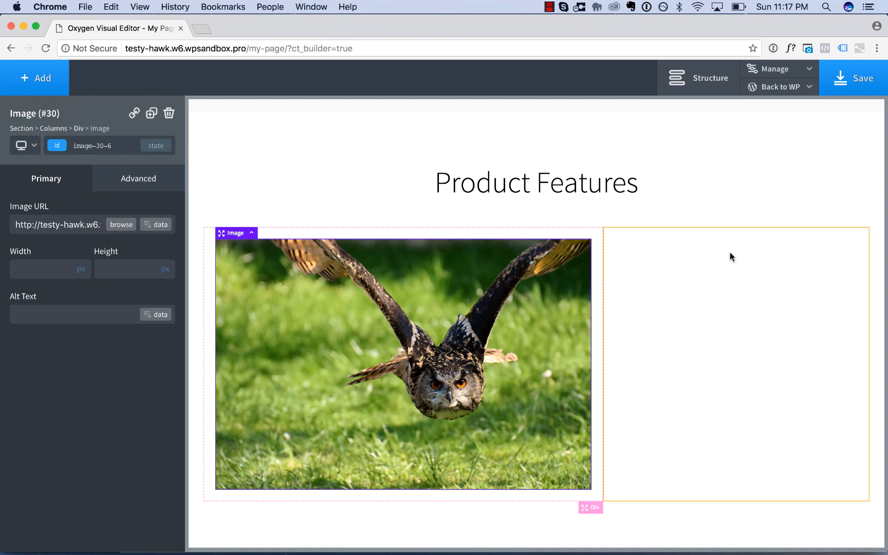
Add a heading and a text block to the empty narrower column beside the owl image.
{"action": "left_click", "coordinate": [731, 359]}
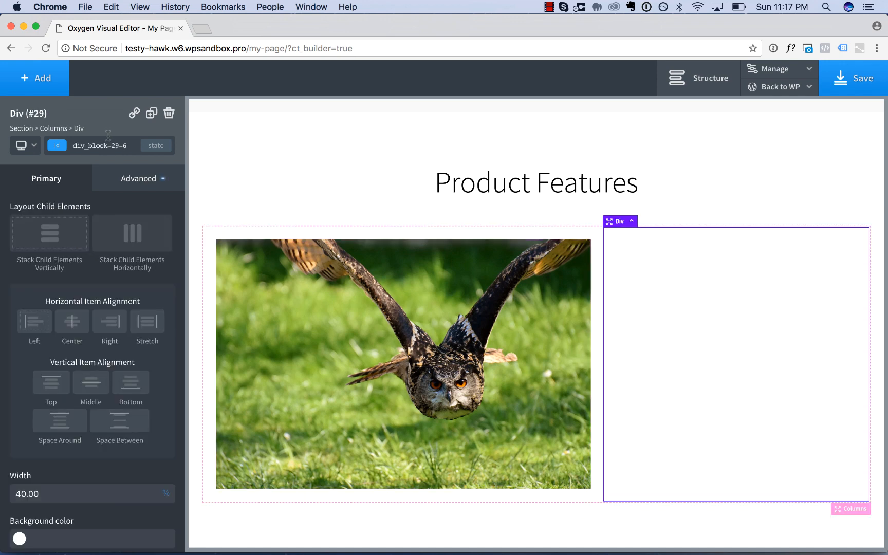
{"action": "left_click", "coordinate": [39, 79]}
{"action": "scroll", "coordinate": [90, 260], "scroll_direction": "up", "scroll_amount": 2}
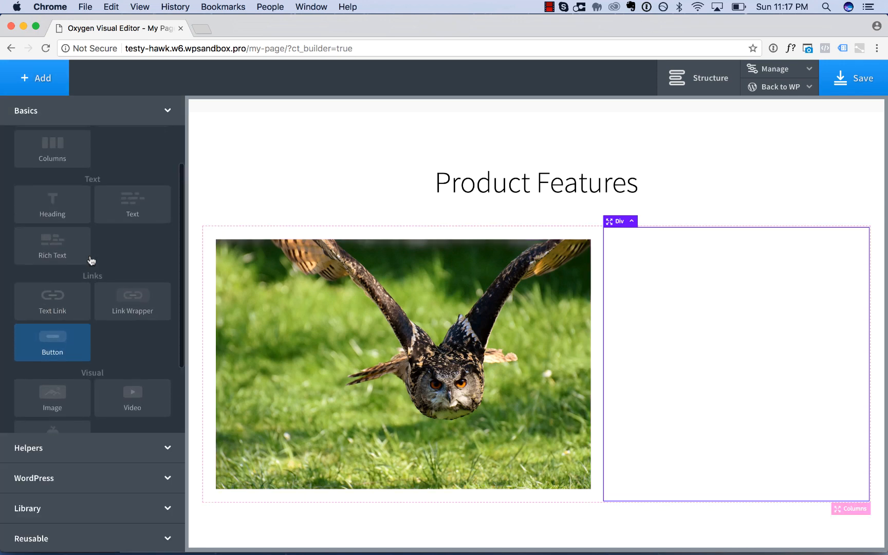
{"action": "left_click", "coordinate": [60, 209]}
{"action": "left_click", "coordinate": [35, 72]}
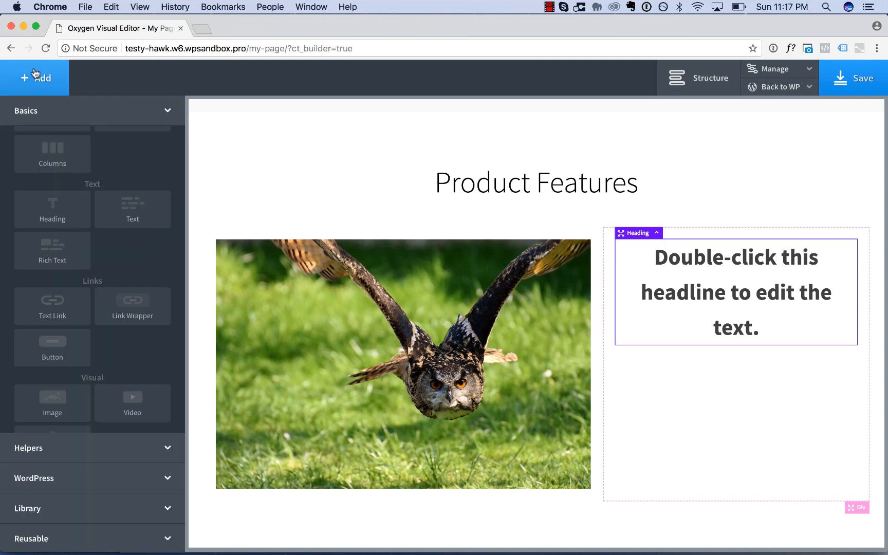
{"action": "left_click", "coordinate": [145, 215]}
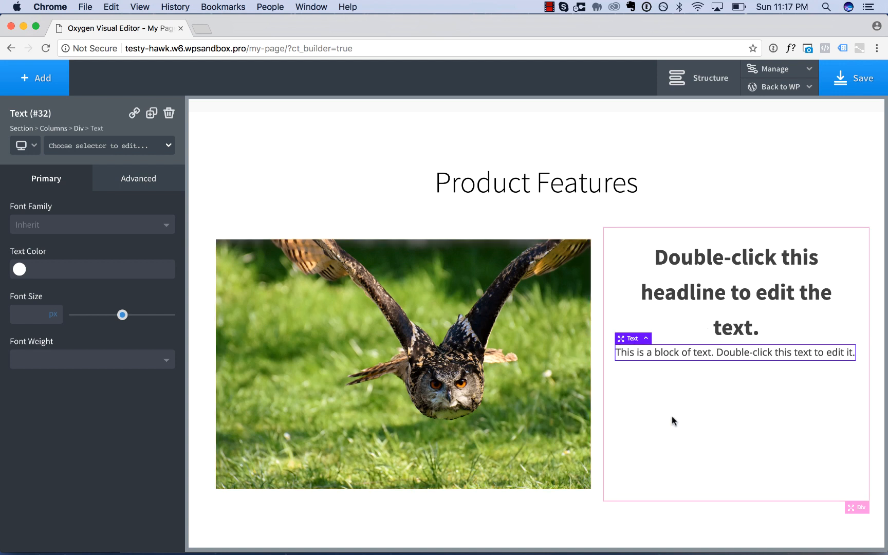
Add the class my-columns-text-content-column to the narrower column's div.
{"action": "left_click", "coordinate": [676, 459]}
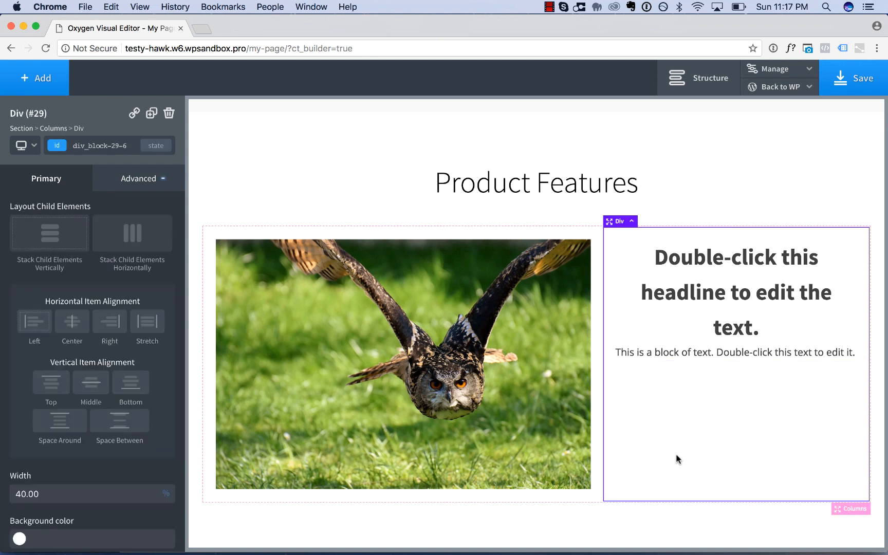
{"action": "left_click", "coordinate": [99, 145]}
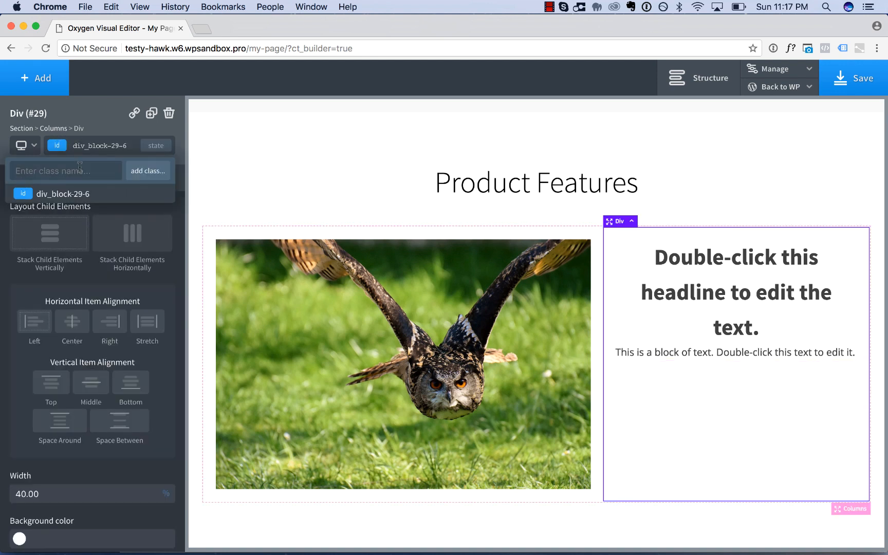
{"action": "type", "text": "my-columns"}
{"action": "type", "text": "-text-content-column"}
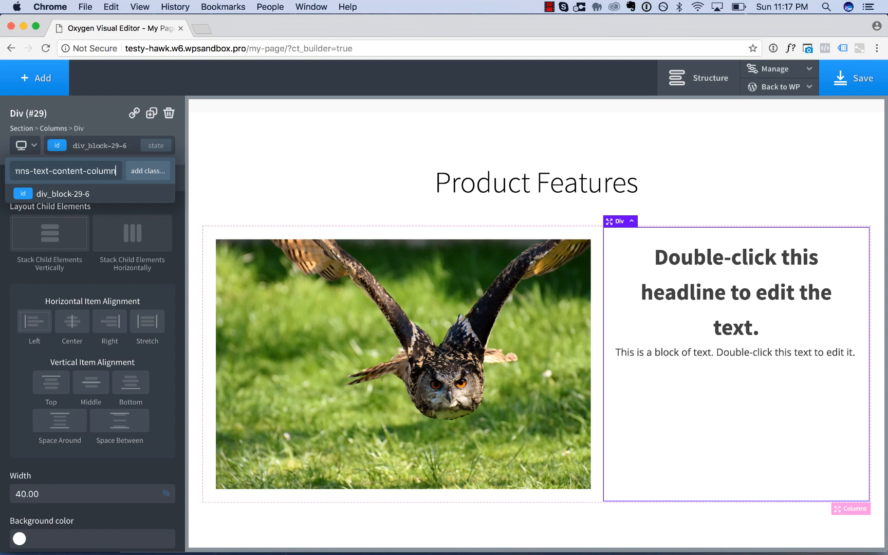
{"action": "key", "text": "Return"}
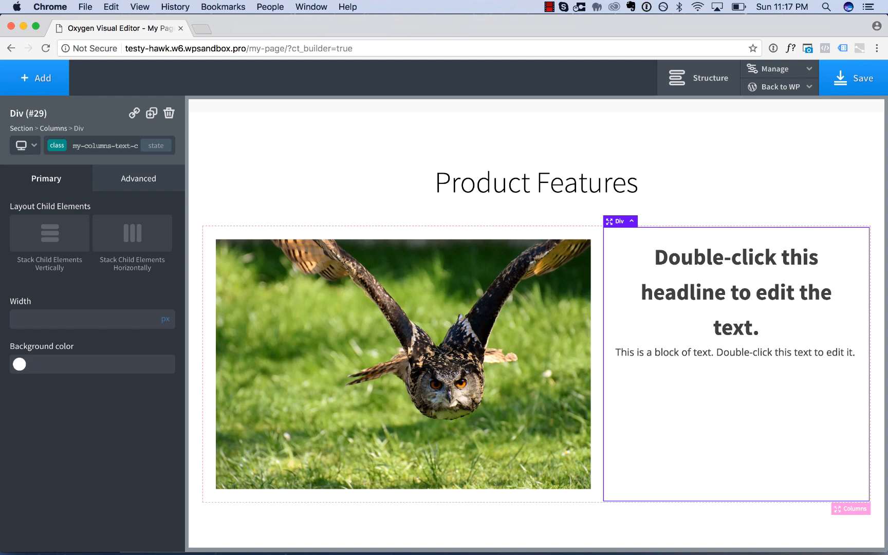
Set the column's class to stack child elements vertically, aligned left horizontally and middle vertically.
{"action": "left_click", "coordinate": [44, 232]}
{"action": "left_click", "coordinate": [34, 326]}
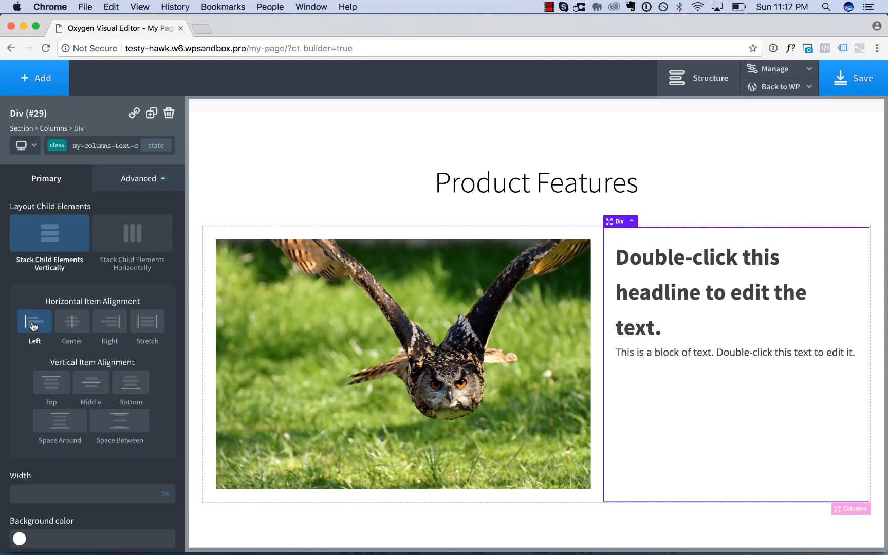
{"action": "left_click", "coordinate": [96, 389]}
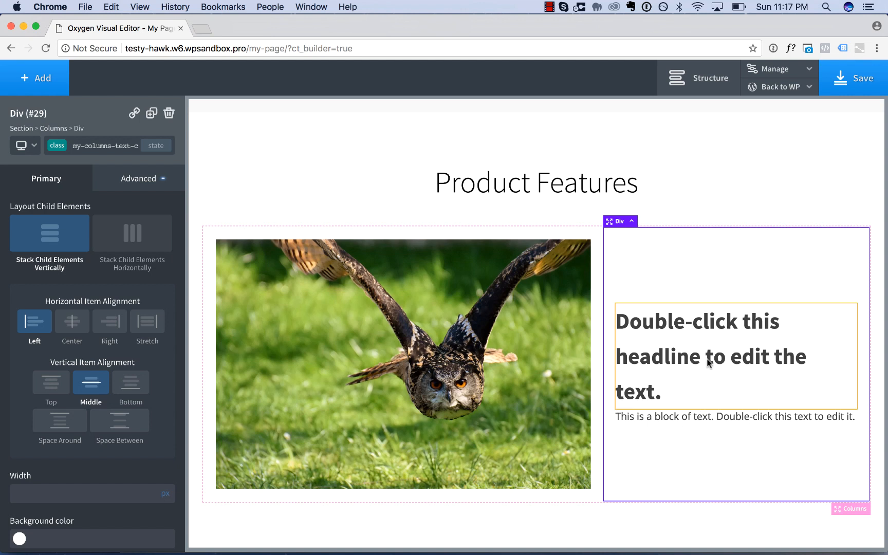
Add the class feature-heading to the heading beside the owl image.
{"action": "left_click", "coordinate": [719, 319]}
{"action": "left_click", "coordinate": [100, 146]}
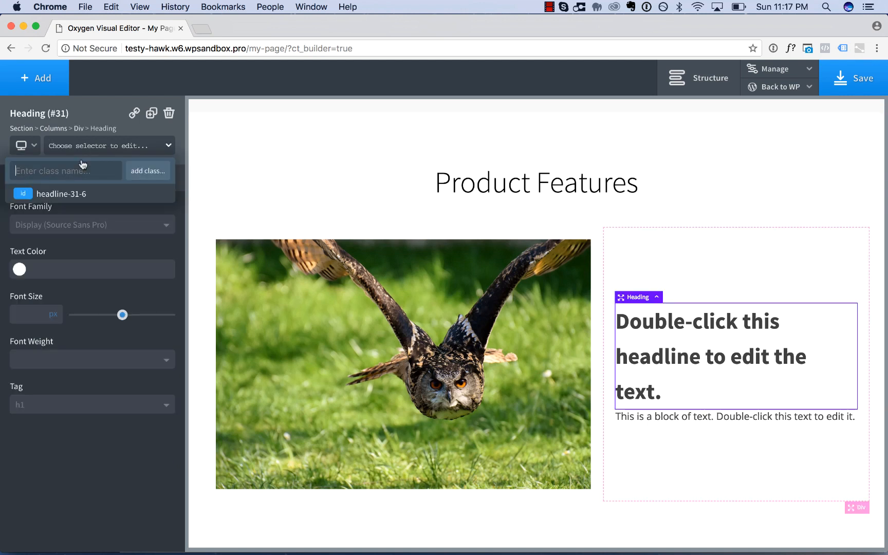
{"action": "type", "text": "feature-headin"}
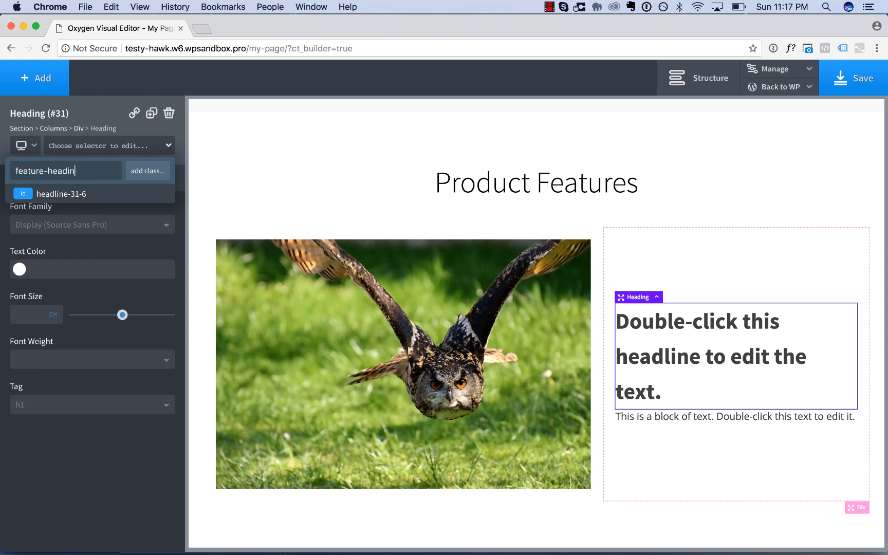
{"action": "type", "text": "g"}
{"action": "key", "text": "Return"}
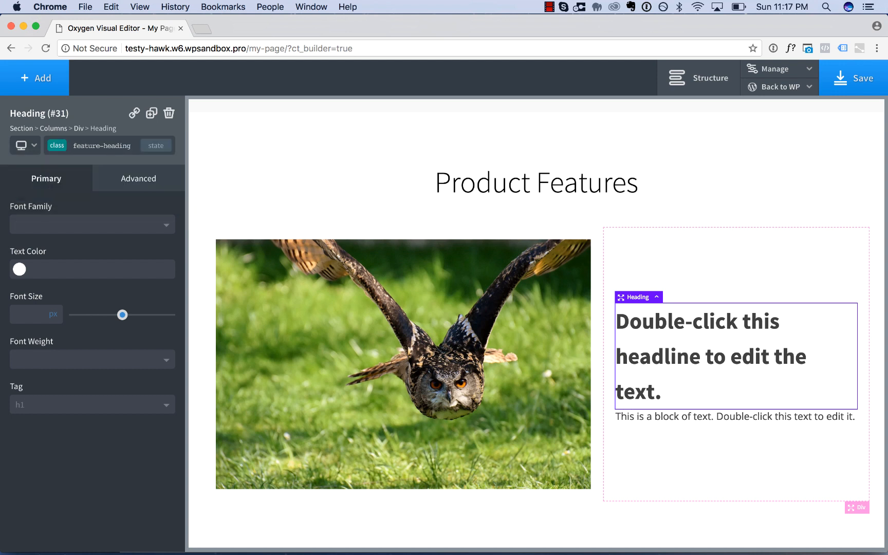
Add the class feature-text to the text block under the feature heading.
{"action": "left_click", "coordinate": [670, 418]}
{"action": "left_click", "coordinate": [88, 147]}
{"action": "type", "text": "feature-text"}
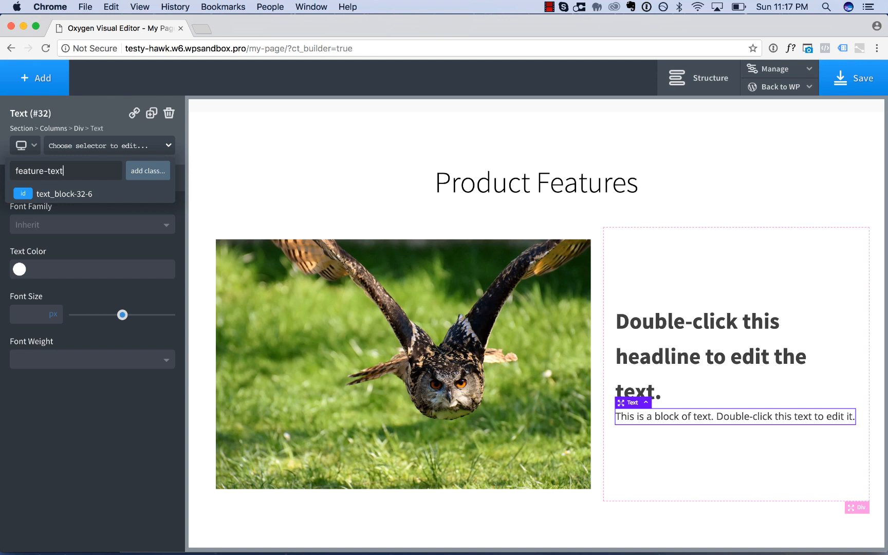
{"action": "key", "text": "Return"}
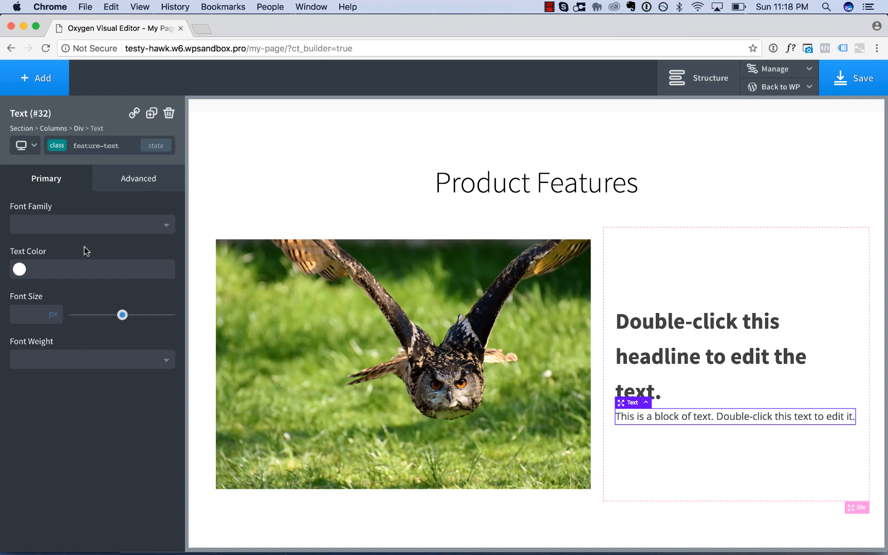
Duplicate the whole Columns element twice to make three feature rows.
{"action": "left_click", "coordinate": [646, 404]}
{"action": "left_click", "coordinate": [633, 224]}
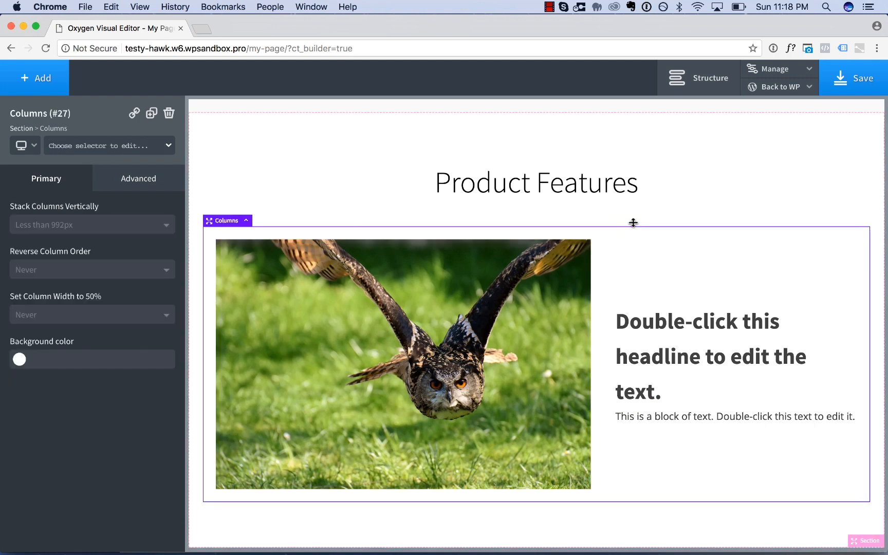
{"action": "left_click", "coordinate": [152, 113]}
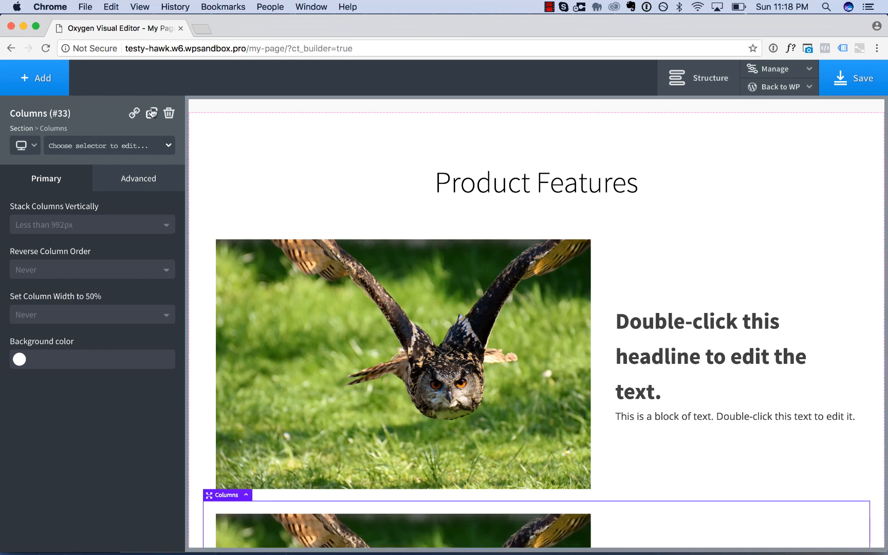
{"action": "left_click", "coordinate": [152, 113]}
Move the second row's text column in front of its image column.
{"action": "scroll", "coordinate": [415, 396], "scroll_direction": "down", "scroll_amount": 6}
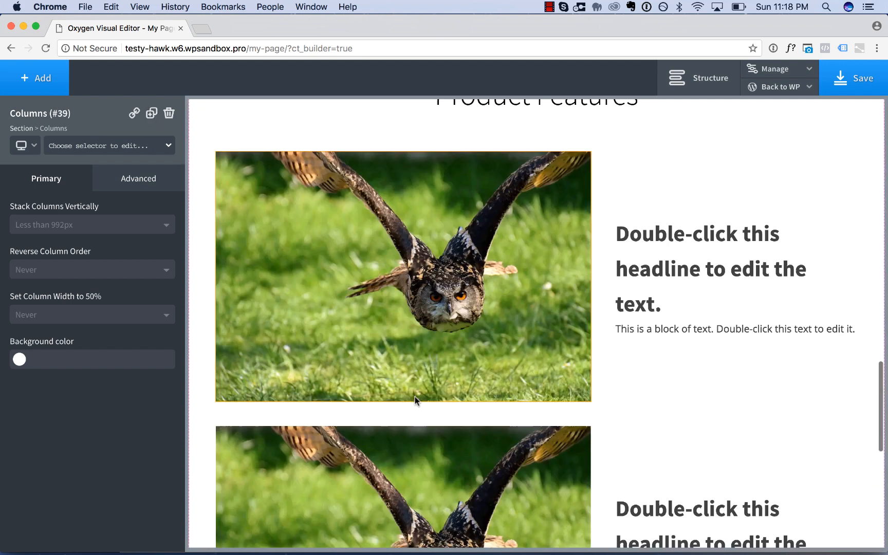
{"action": "left_click", "coordinate": [636, 223]}
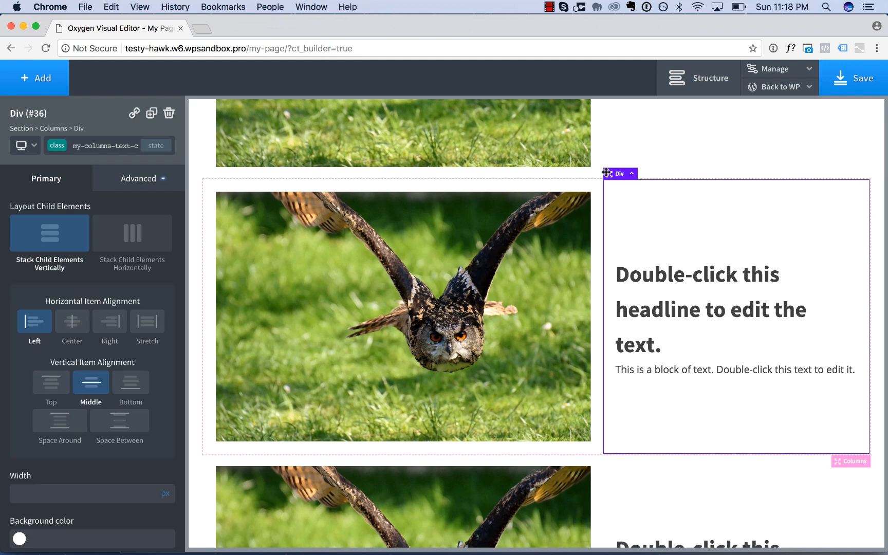
{"action": "left_click_drag", "start_coordinate": [607, 173], "coordinate": [405, 189]}
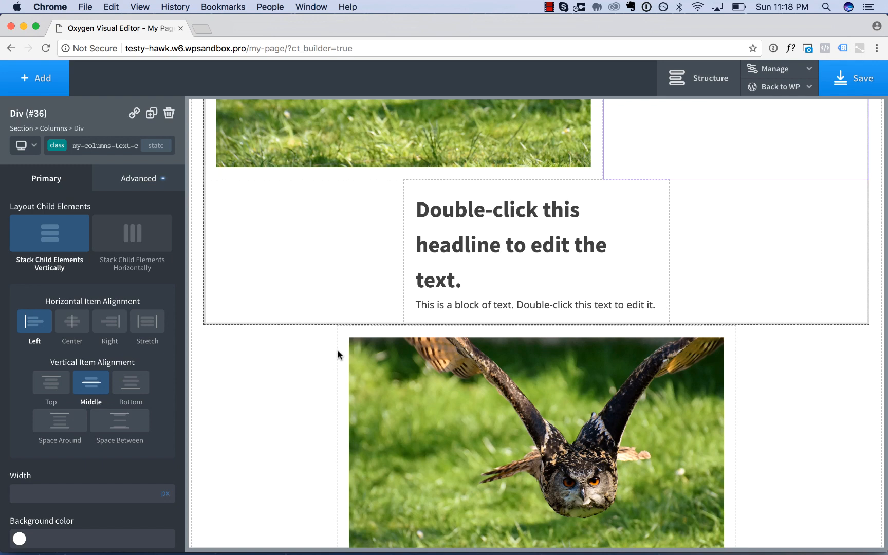
{"action": "left_click_drag", "start_coordinate": [337, 354], "coordinate": [338, 354]}
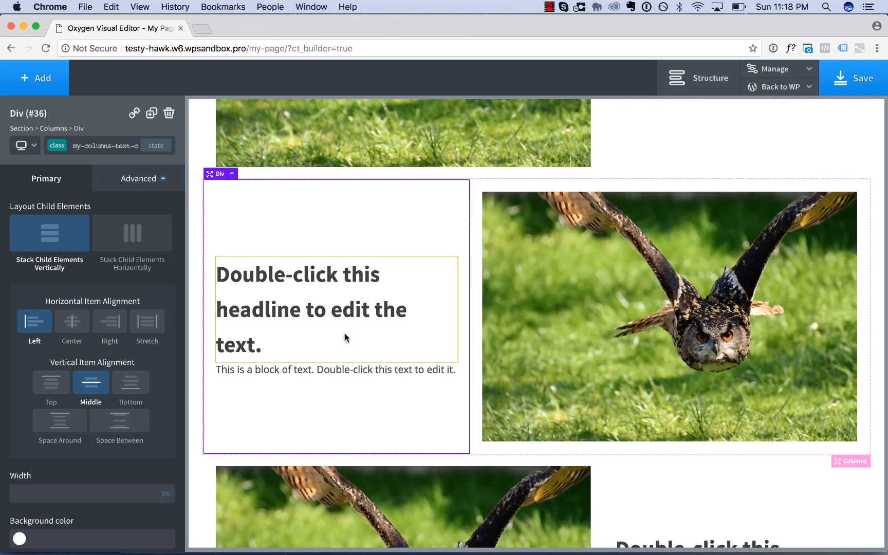
{"action": "scroll", "coordinate": [347, 338], "scroll_direction": "up", "scroll_amount": 4}
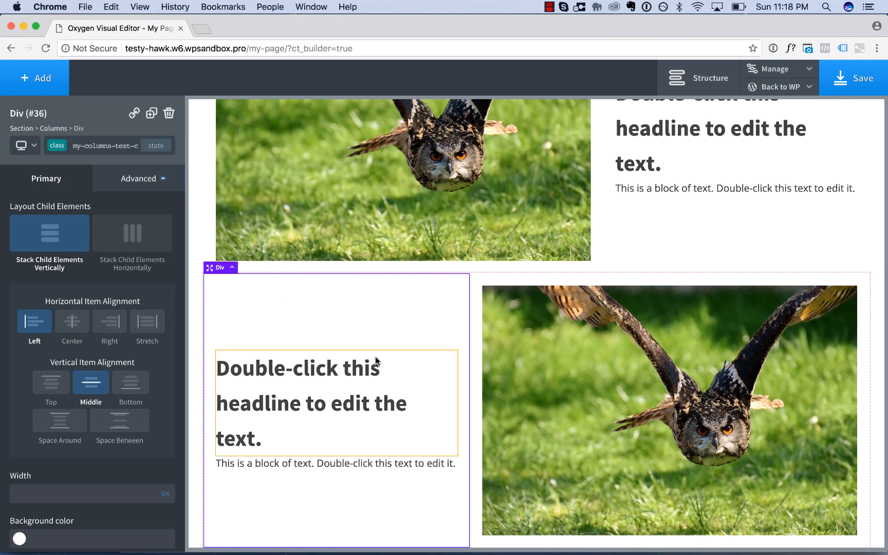
Move the third row's image column to the other side of its text column.
{"action": "scroll", "coordinate": [376, 360], "scroll_direction": "down", "scroll_amount": 10}
{"action": "left_click", "coordinate": [584, 261]}
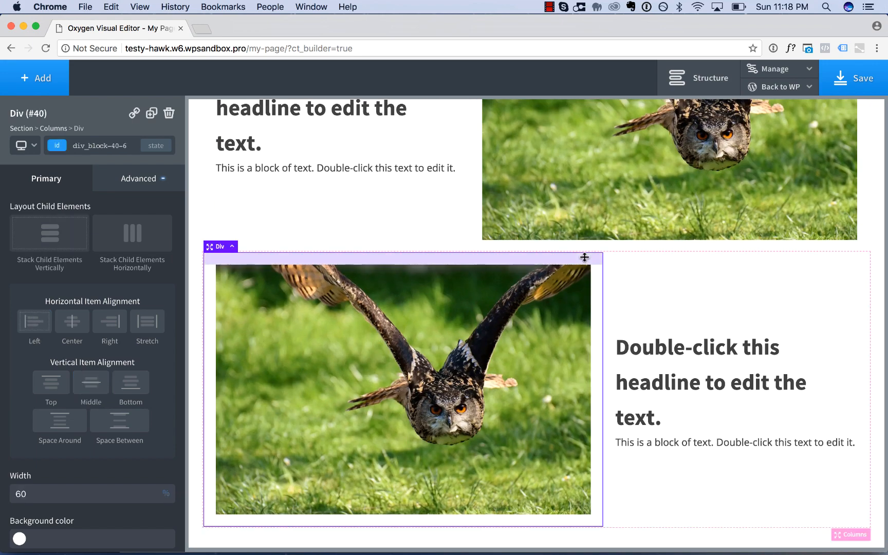
{"action": "left_click_drag", "start_coordinate": [584, 260], "coordinate": [490, 363]}
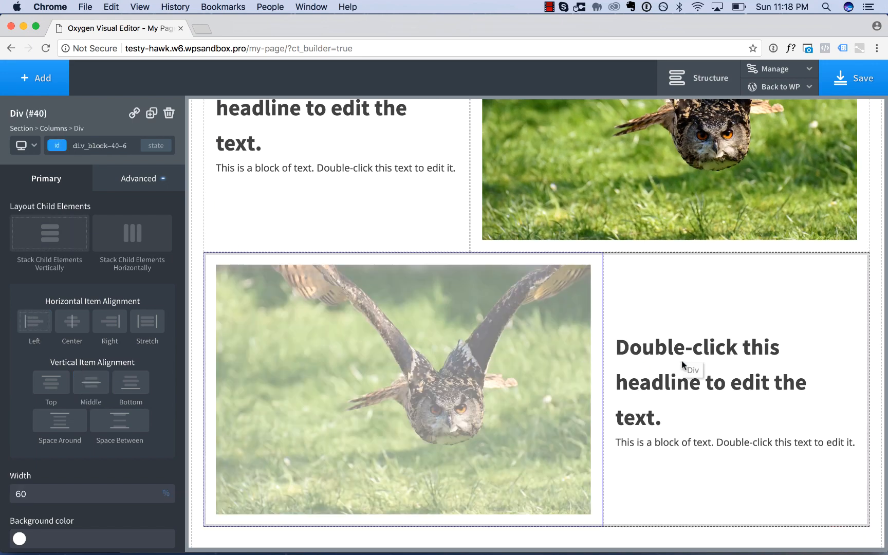
{"action": "left_click_drag", "start_coordinate": [682, 365], "coordinate": [776, 341]}
{"action": "left_click_drag", "start_coordinate": [841, 319], "coordinate": [840, 318]}
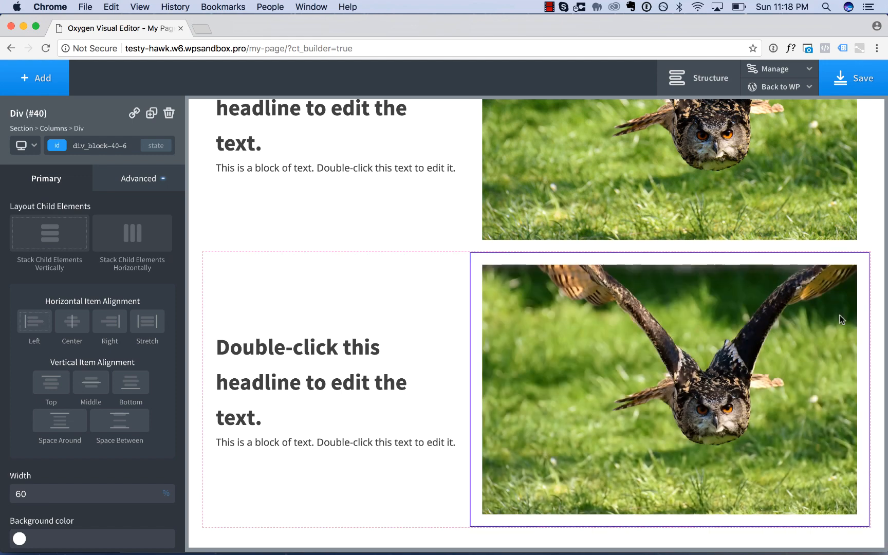
{"action": "scroll", "coordinate": [768, 327], "scroll_direction": "up", "scroll_amount": 5}
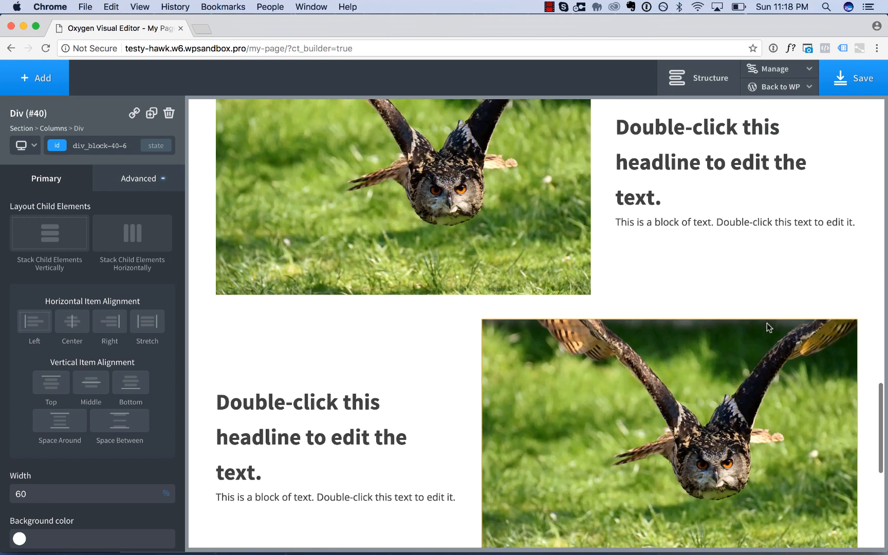
{"action": "scroll", "coordinate": [661, 254], "scroll_direction": "down", "scroll_amount": 5}
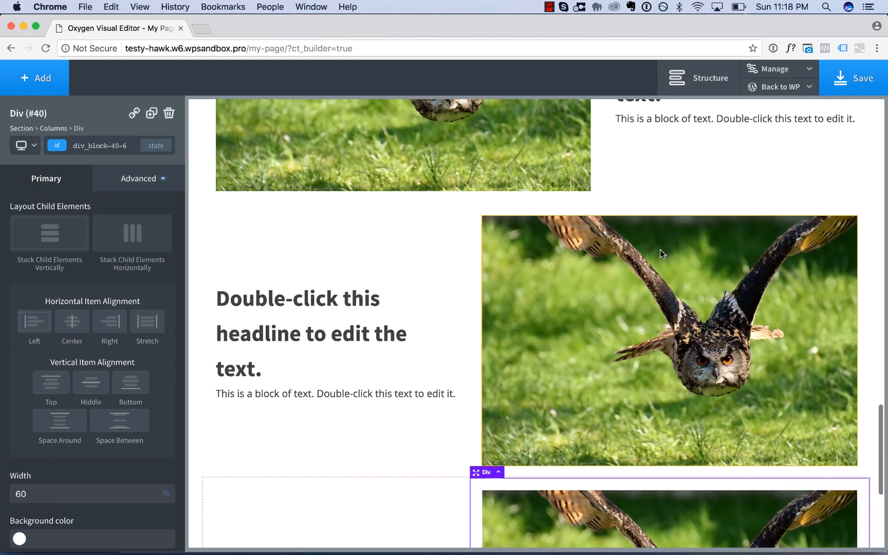
{"action": "scroll", "coordinate": [597, 385], "scroll_direction": "down", "scroll_amount": 1}
{"action": "scroll", "coordinate": [597, 385], "scroll_direction": "up", "scroll_amount": 3}
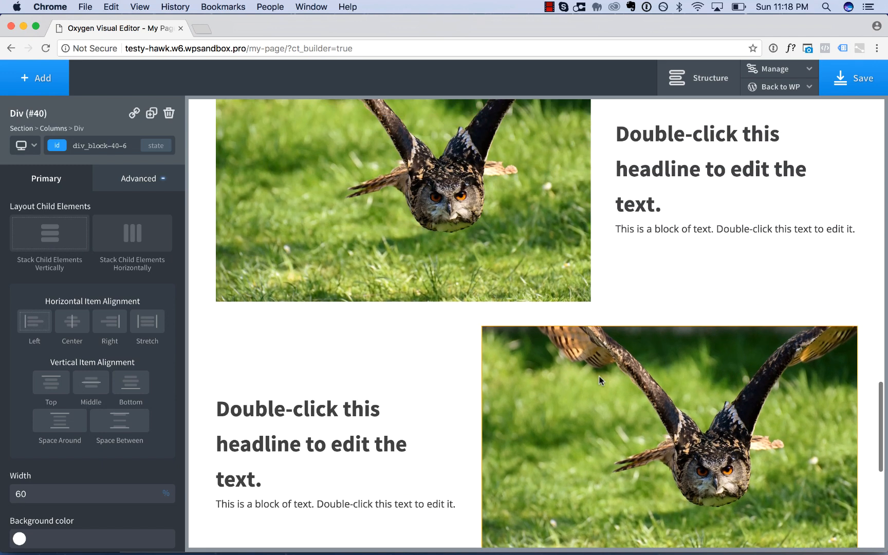
Move the third row's image column back in front of its text column.
{"action": "scroll", "coordinate": [600, 261], "scroll_direction": "down", "scroll_amount": 6}
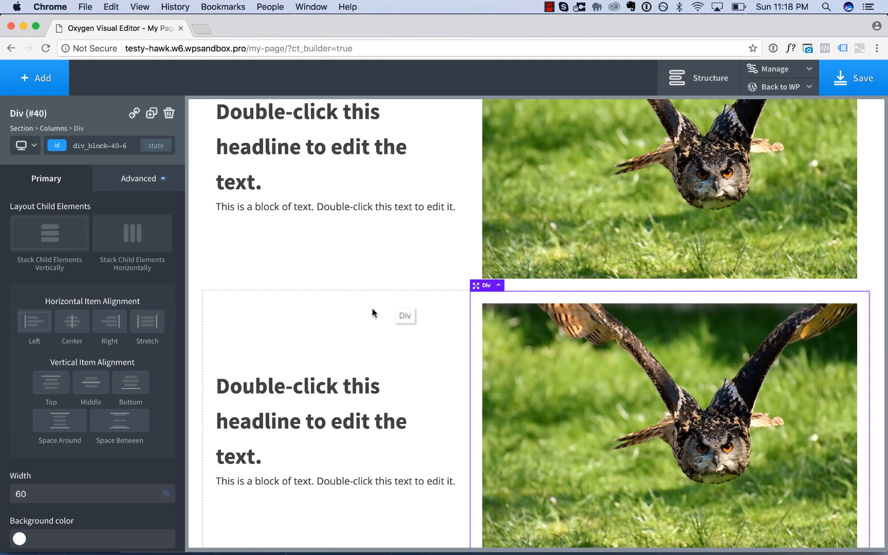
{"action": "left_click_drag", "start_coordinate": [375, 313], "coordinate": [263, 323]}
{"action": "scroll", "coordinate": [375, 359], "scroll_direction": "up", "scroll_amount": 6}
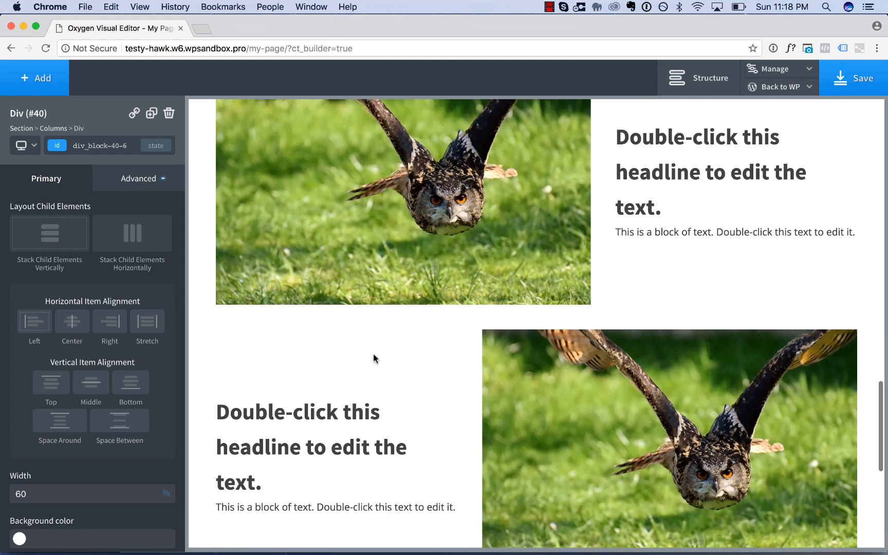
{"action": "scroll", "coordinate": [374, 358], "scroll_direction": "up", "scroll_amount": 3}
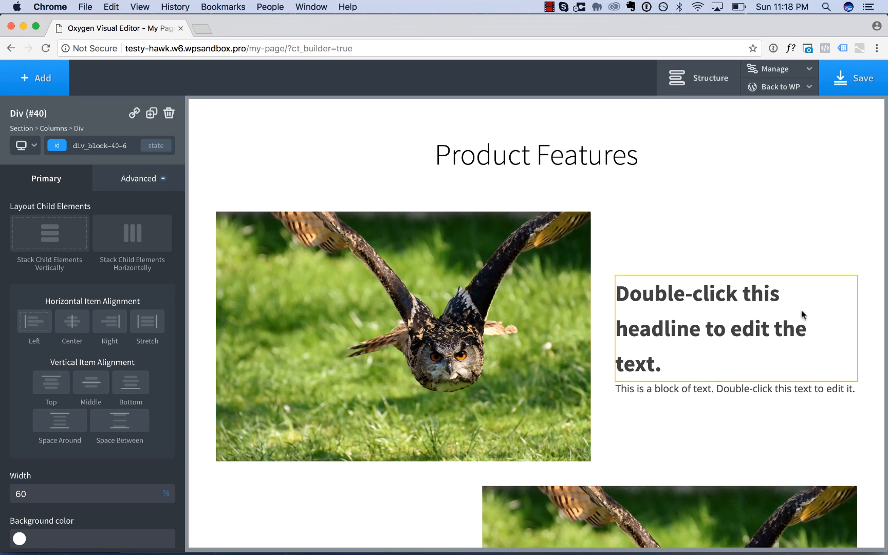
Replace the second row's image with penguin-3363876_1280.jpg from the media library.
{"action": "scroll", "coordinate": [801, 310], "scroll_direction": "down", "scroll_amount": 4}
{"action": "scroll", "coordinate": [801, 310], "scroll_direction": "down", "scroll_amount": 2}
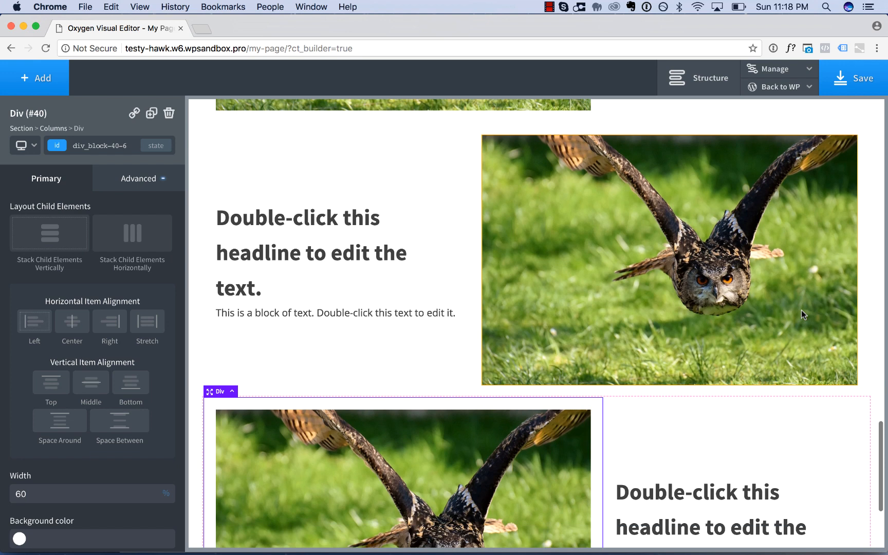
{"action": "left_click", "coordinate": [634, 222]}
{"action": "left_click", "coordinate": [122, 224]}
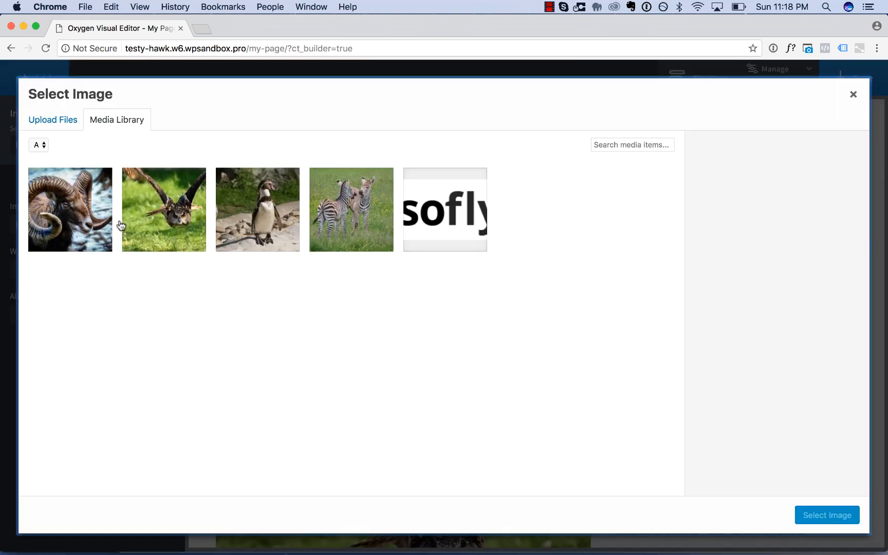
{"action": "left_click", "coordinate": [260, 200]}
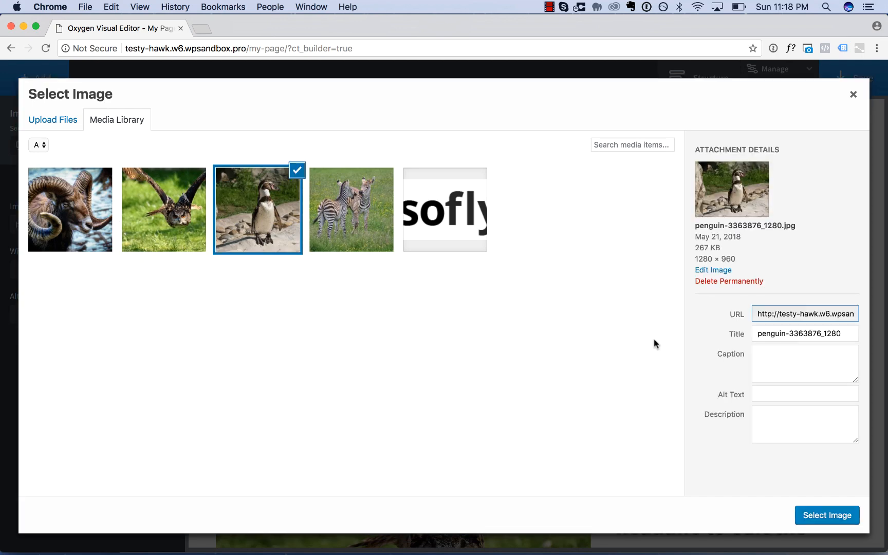
{"action": "left_click", "coordinate": [821, 515]}
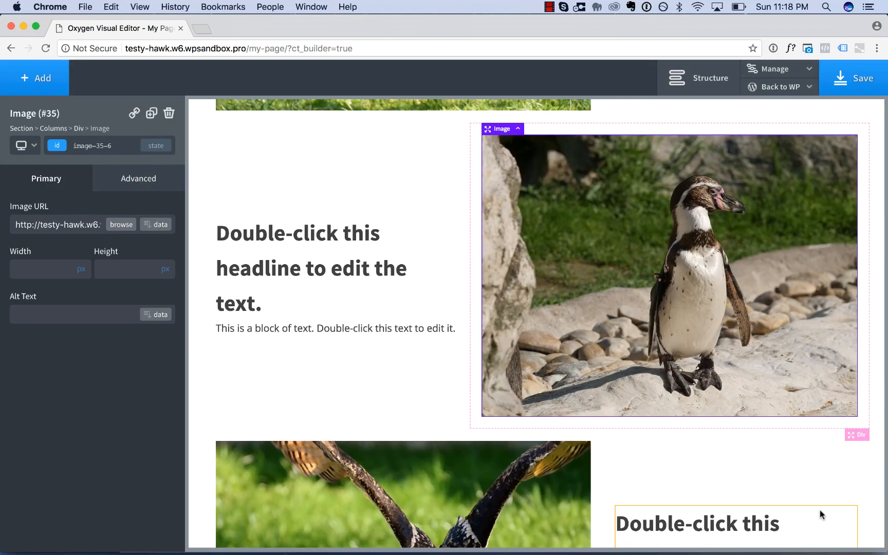
Replace the third row's image with mammal-3024471_1280.jpg from the media library.
{"action": "scroll", "coordinate": [490, 455], "scroll_direction": "down", "scroll_amount": 3}
{"action": "left_click", "coordinate": [440, 453]}
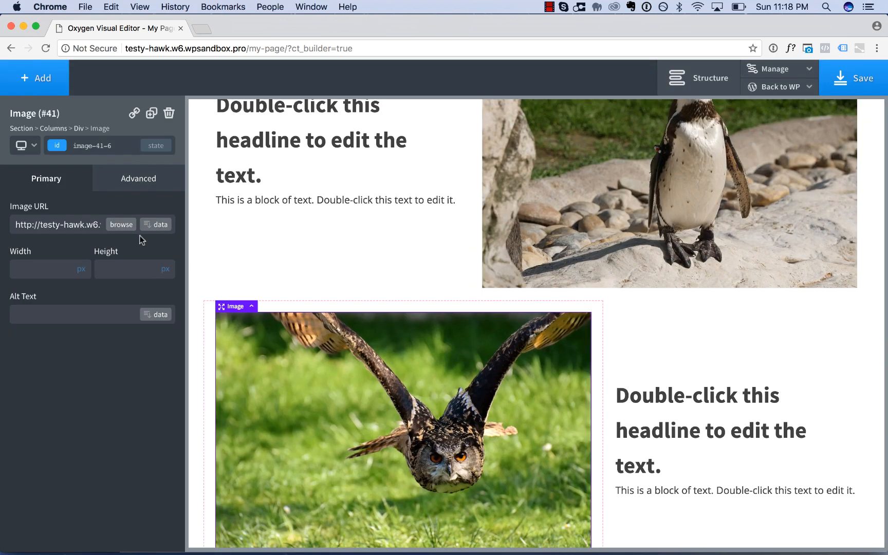
{"action": "left_click", "coordinate": [120, 227]}
{"action": "left_click", "coordinate": [85, 237]}
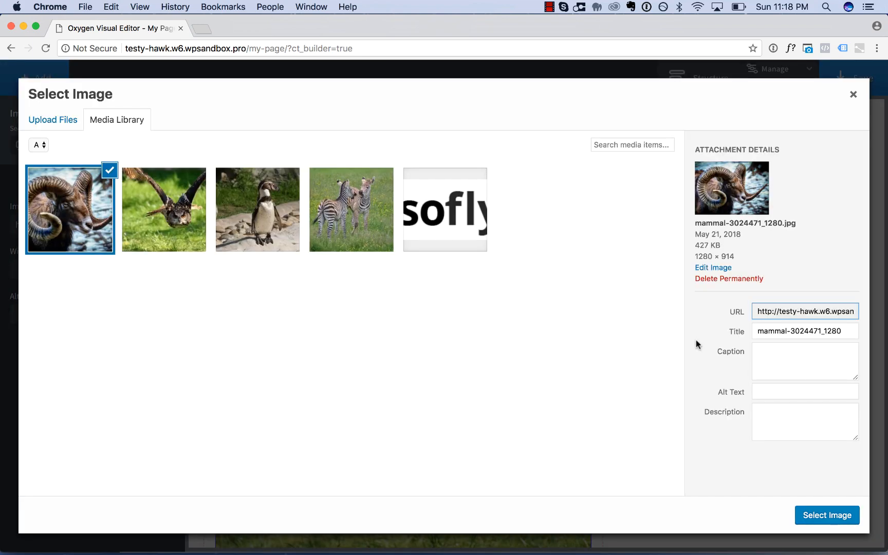
{"action": "left_click", "coordinate": [819, 512]}
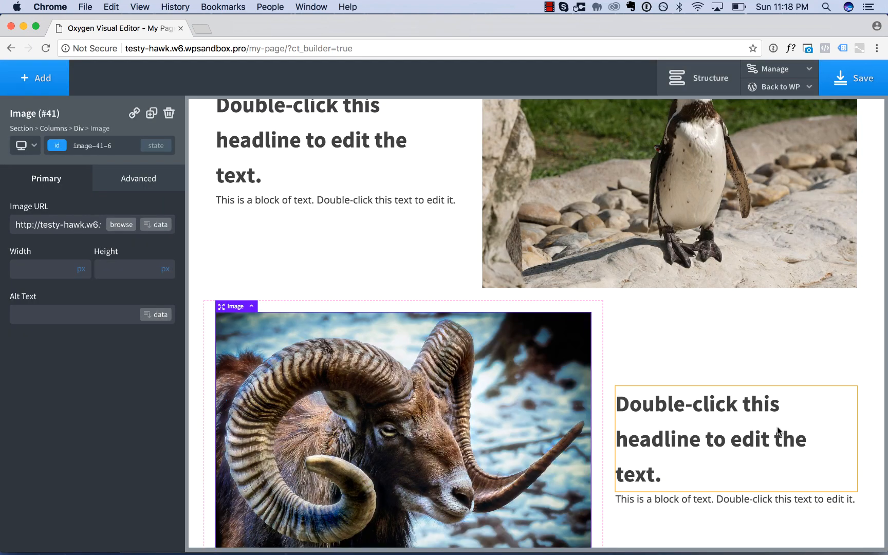
Add a top margin to the third row's Columns element to separate it from the penguin row.
{"action": "scroll", "coordinate": [777, 427], "scroll_direction": "up", "scroll_amount": 2}
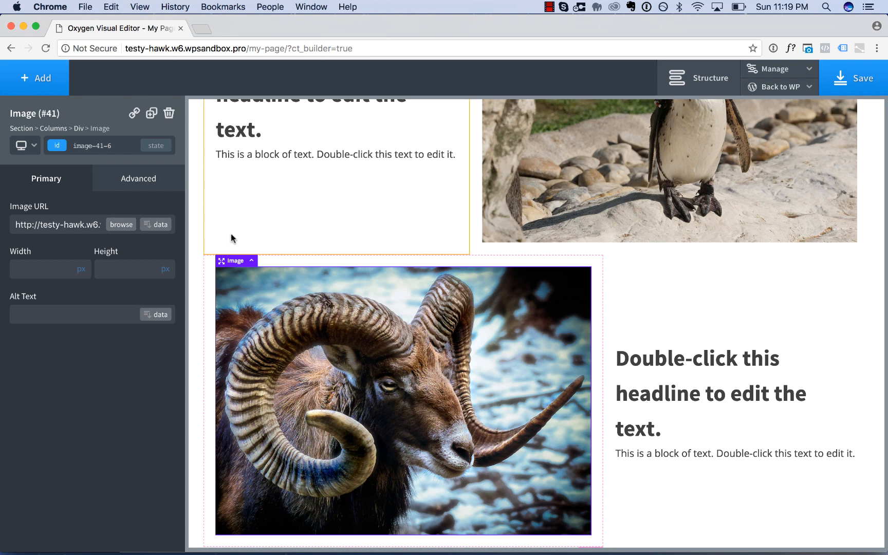
{"action": "left_click", "coordinate": [253, 262]}
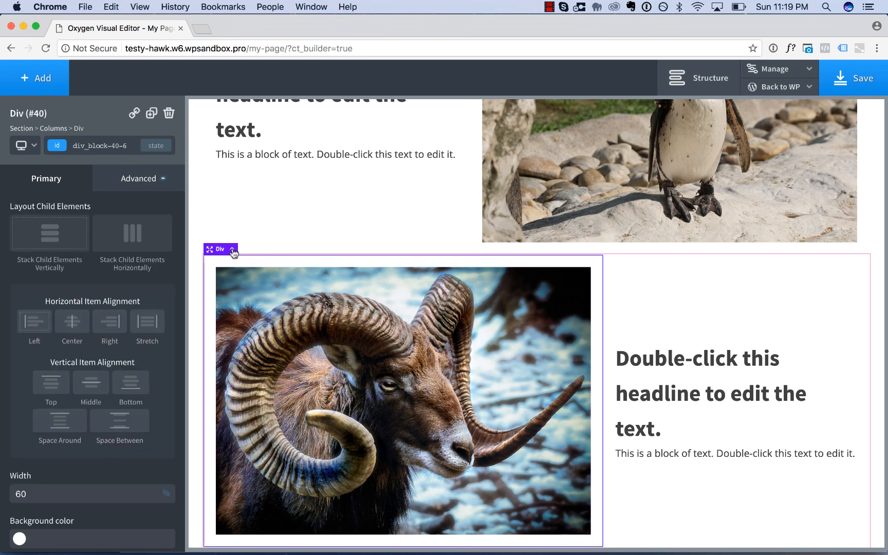
{"action": "left_click", "coordinate": [238, 251]}
{"action": "left_click_drag", "start_coordinate": [528, 252], "coordinate": [532, 337]}
Give the second row's Columns element a top margin of about 111 px.
{"action": "scroll", "coordinate": [551, 354], "scroll_direction": "up", "scroll_amount": 6}
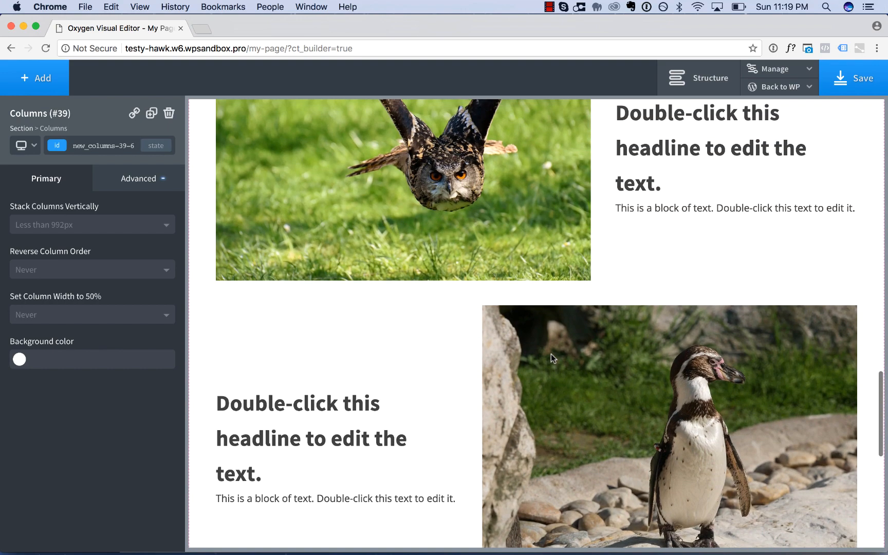
{"action": "left_click", "coordinate": [490, 299]}
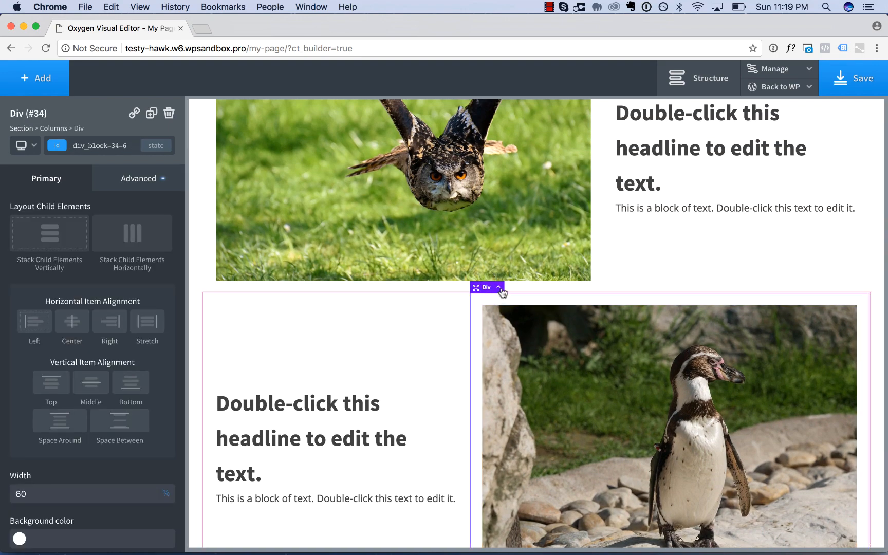
{"action": "left_click", "coordinate": [499, 289]}
{"action": "left_click_drag", "start_coordinate": [511, 318], "coordinate": [536, 351]}
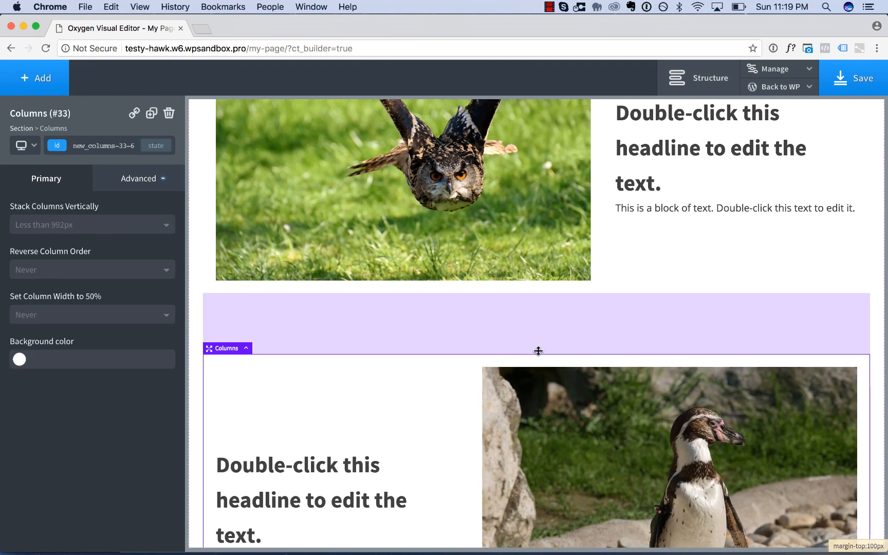
{"action": "scroll", "coordinate": [580, 361], "scroll_direction": "down", "scroll_amount": 10}
{"action": "scroll", "coordinate": [580, 361], "scroll_direction": "up", "scroll_amount": 2}
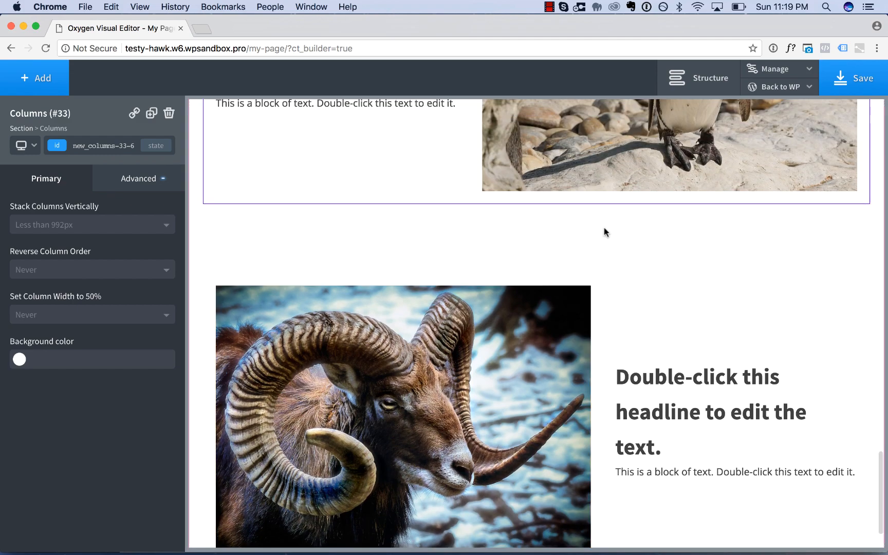
{"action": "scroll", "coordinate": [605, 232], "scroll_direction": "up", "scroll_amount": 7}
{"action": "left_click_drag", "start_coordinate": [566, 234], "coordinate": [565, 242]}
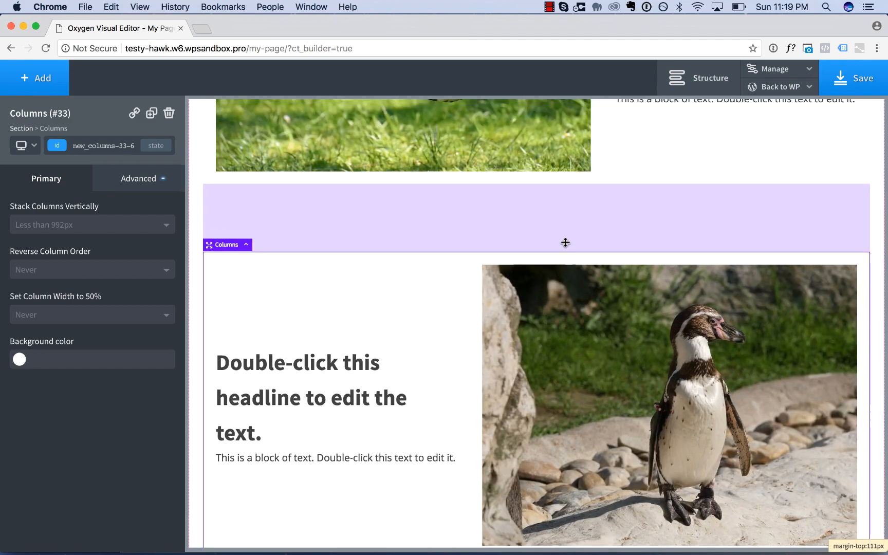
Style the feature-heading class with text color #000000, font size 36 px and font weight 300.
{"action": "scroll", "coordinate": [611, 240], "scroll_direction": "up", "scroll_amount": 8}
{"action": "scroll", "coordinate": [669, 366], "scroll_direction": "down", "scroll_amount": 18}
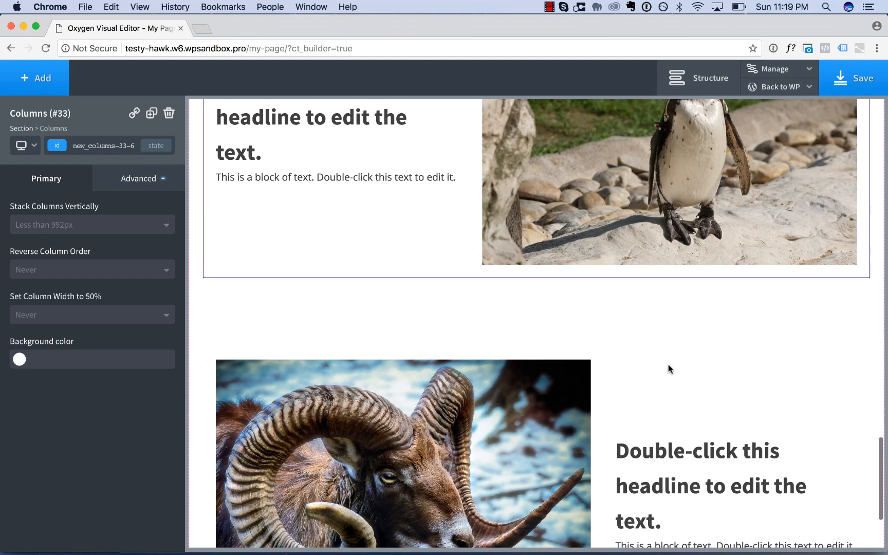
{"action": "scroll", "coordinate": [665, 401], "scroll_direction": "up", "scroll_amount": 18}
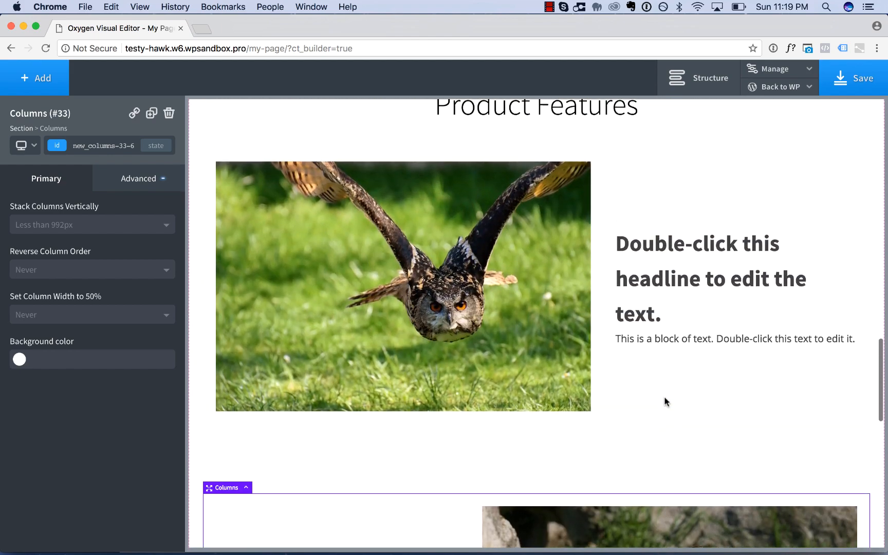
{"action": "left_click", "coordinate": [679, 267]}
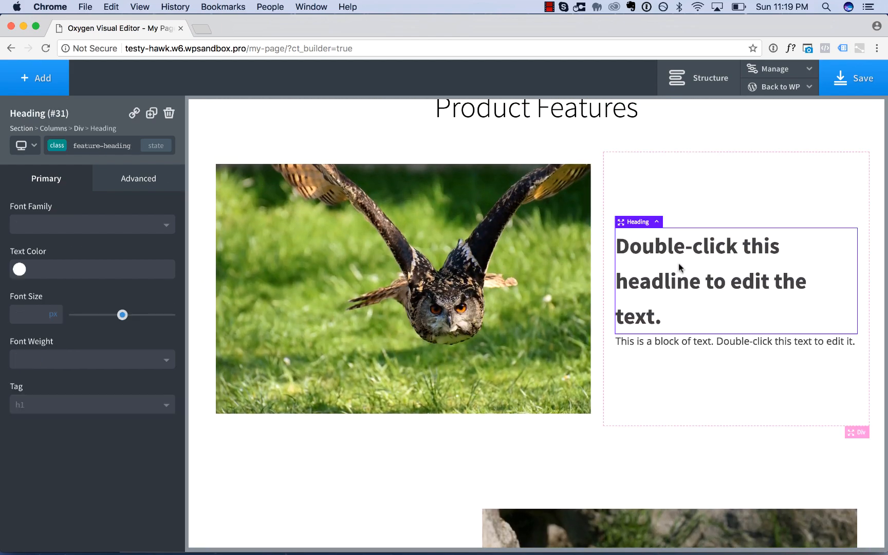
{"action": "scroll", "coordinate": [679, 263], "scroll_direction": "down", "scroll_amount": 5}
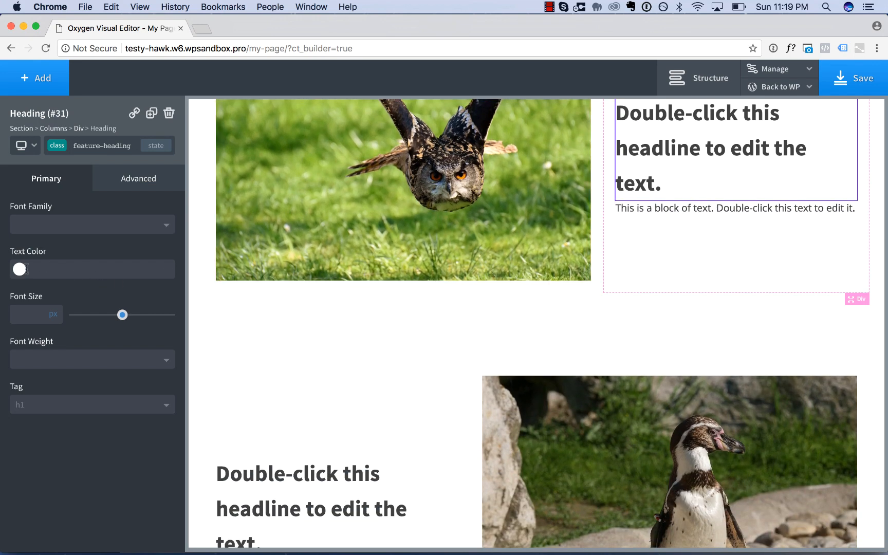
{"action": "left_click", "coordinate": [20, 272]}
{"action": "left_click_drag", "start_coordinate": [55, 322], "coordinate": [177, 432]}
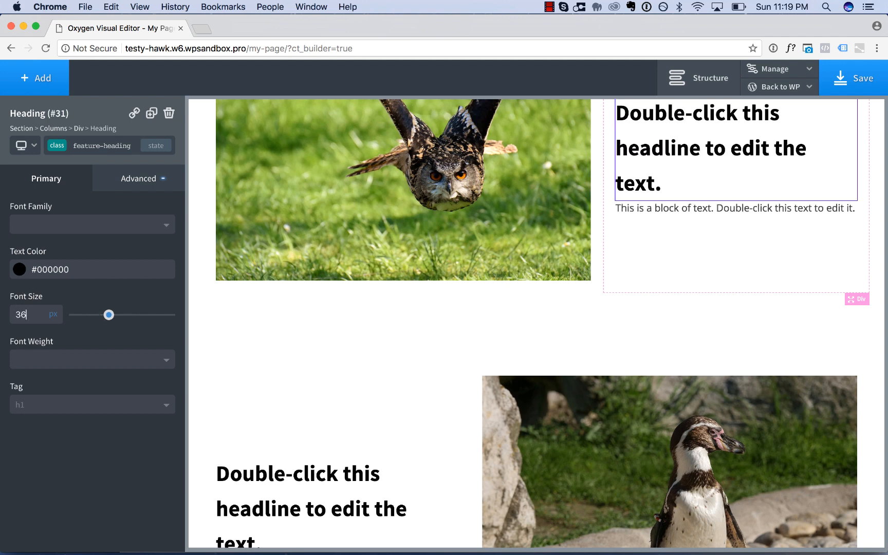
{"action": "left_click", "coordinate": [43, 362]}
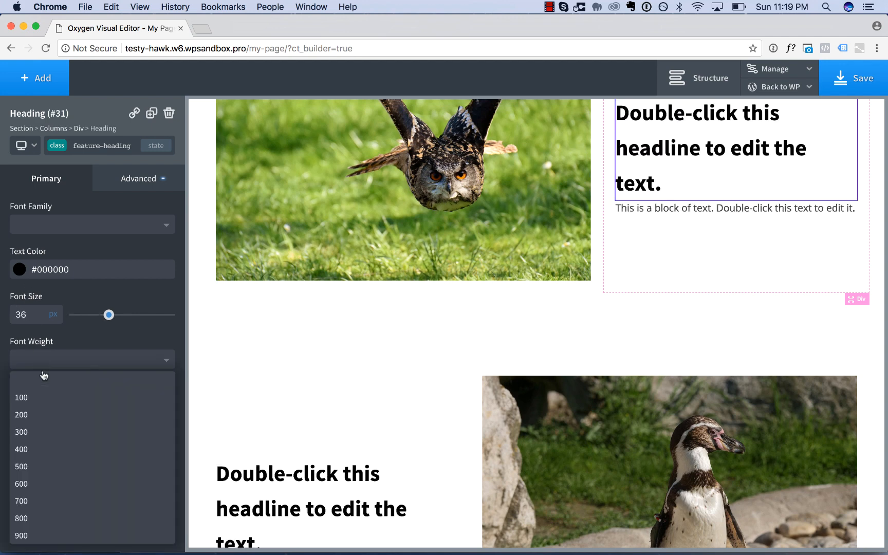
{"action": "left_click", "coordinate": [48, 430]}
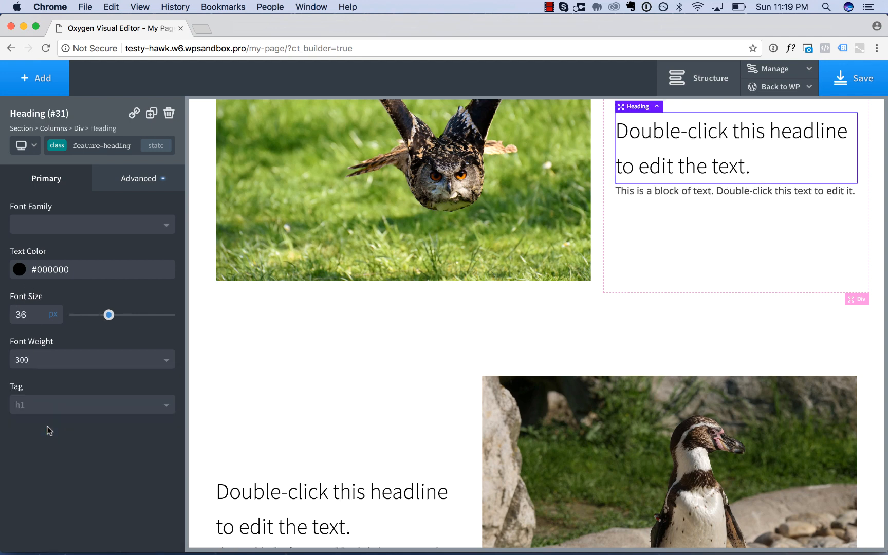
Set the feature-heading class's line height to 1.2 and add a small bottom margin below the heading.
{"action": "left_click", "coordinate": [133, 177]}
{"action": "left_click", "coordinate": [102, 306]}
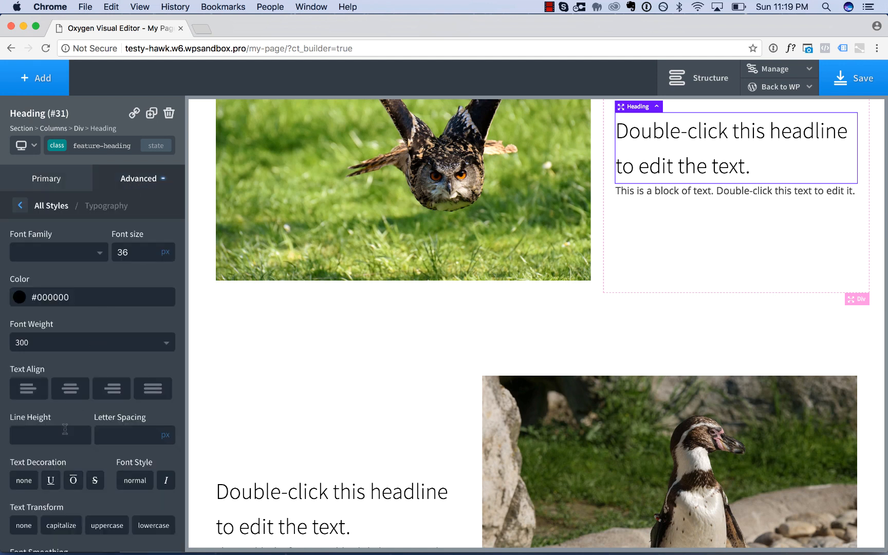
{"action": "type", "text": "1.2"}
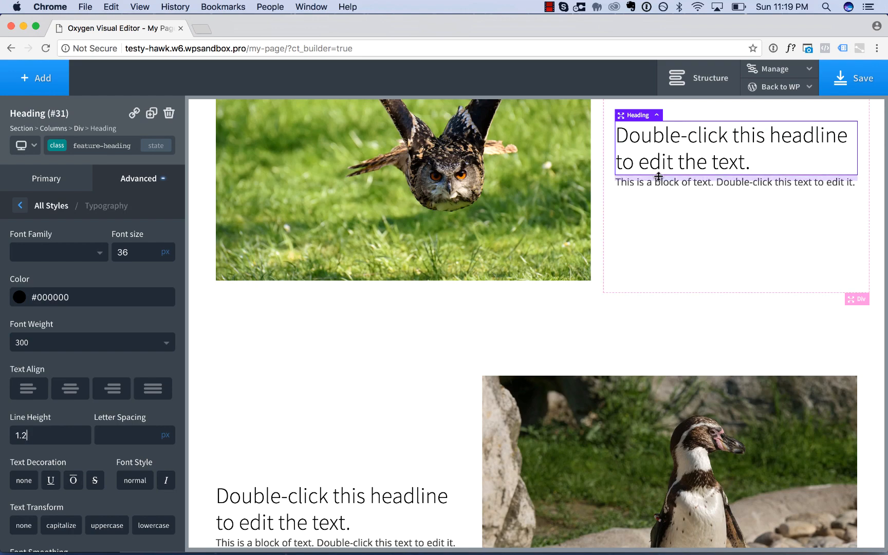
{"action": "mouse_move", "coordinate": [659, 177]}
{"action": "left_mouse_down"}
{"action": "mouse_move", "coordinate": [659, 191]}
{"action": "mouse_move", "coordinate": [659, 182]}
{"action": "left_mouse_up"}
{"action": "scroll", "coordinate": [659, 213], "scroll_direction": "down", "scroll_amount": 5}
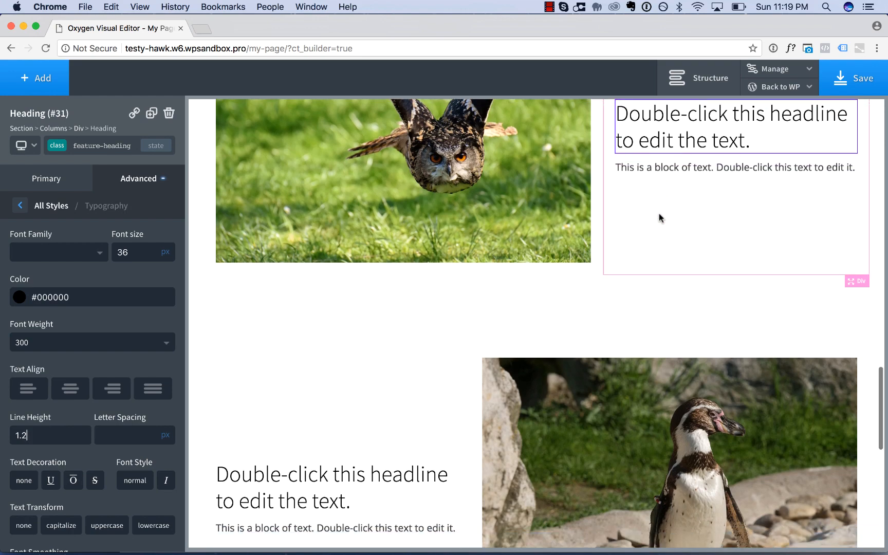
{"action": "scroll", "coordinate": [388, 302], "scroll_direction": "down", "scroll_amount": 8}
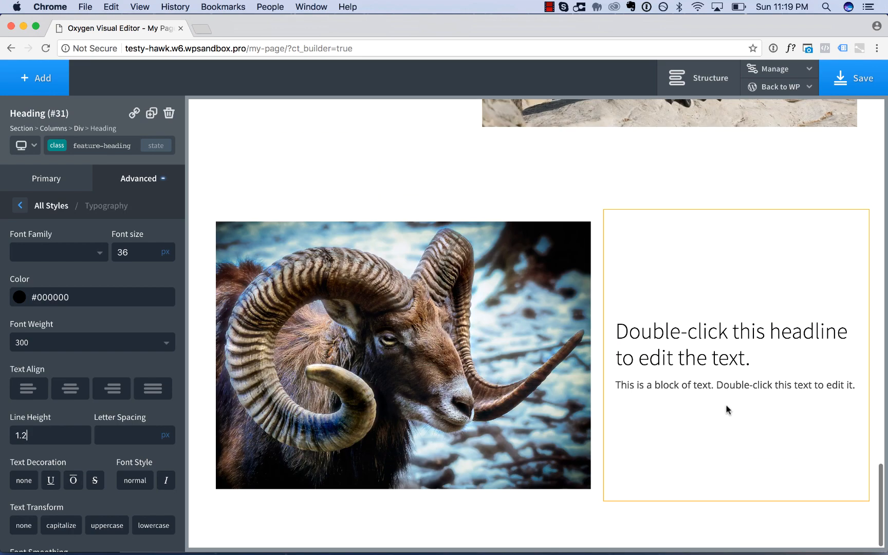
{"action": "scroll", "coordinate": [719, 396], "scroll_direction": "up", "scroll_amount": 12}
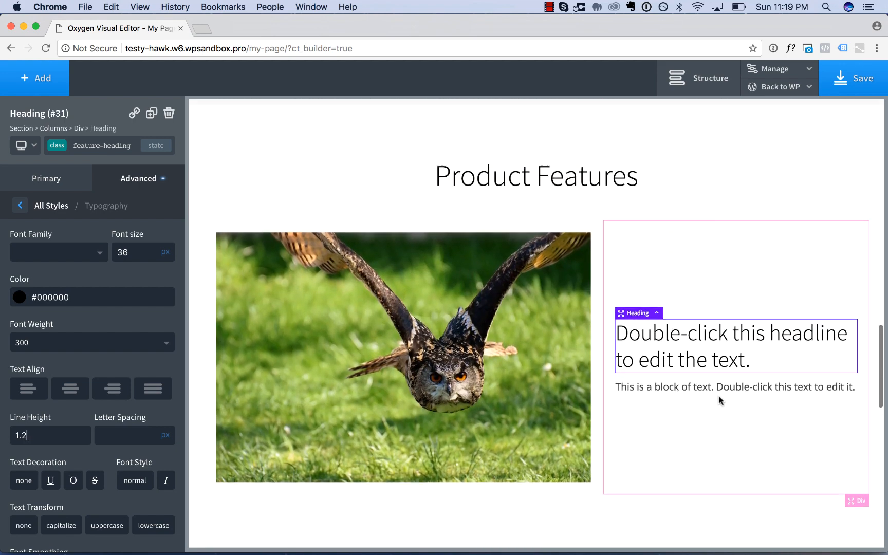
{"action": "scroll", "coordinate": [719, 396], "scroll_direction": "down", "scroll_amount": 3}
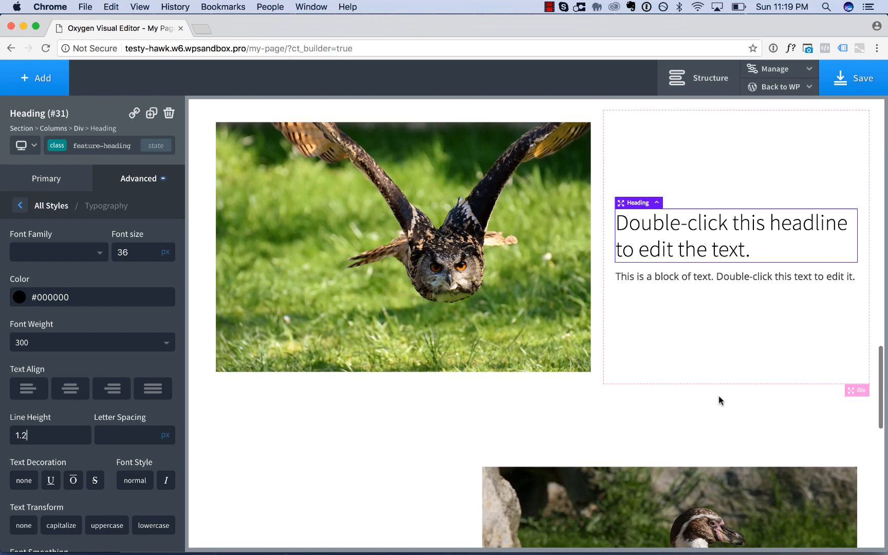
Style the feature-text class with text color #000000, font size 21 px and font weight 300.
{"action": "left_click", "coordinate": [717, 280]}
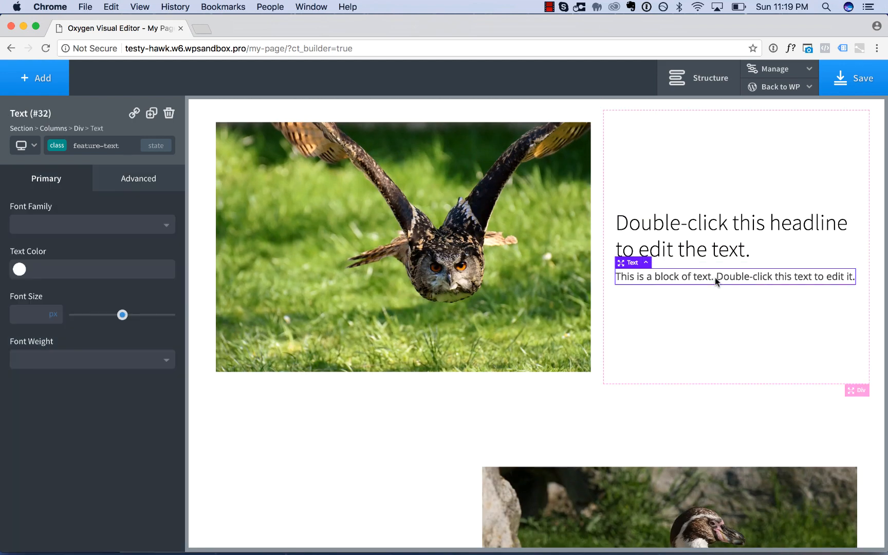
{"action": "left_click", "coordinate": [19, 271]}
{"action": "left_click_drag", "start_coordinate": [50, 337], "coordinate": [173, 410]}
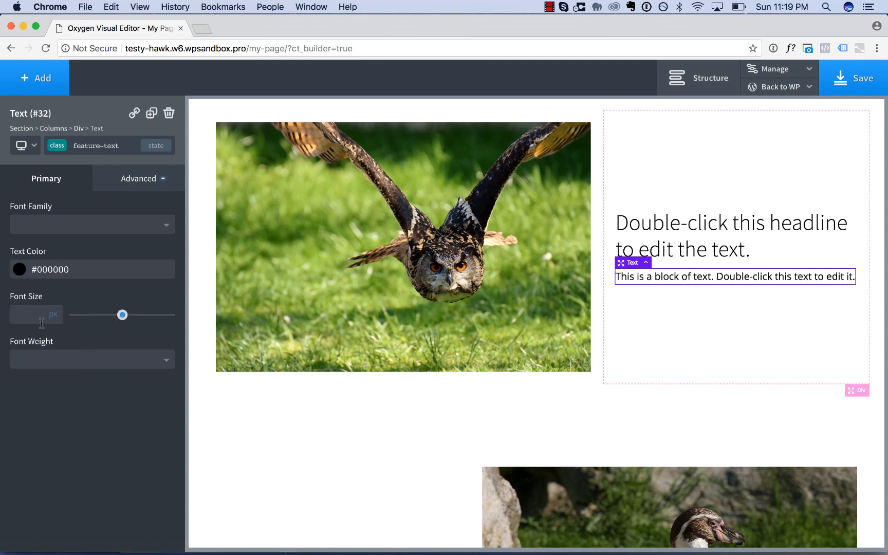
{"action": "type", "text": "21"}
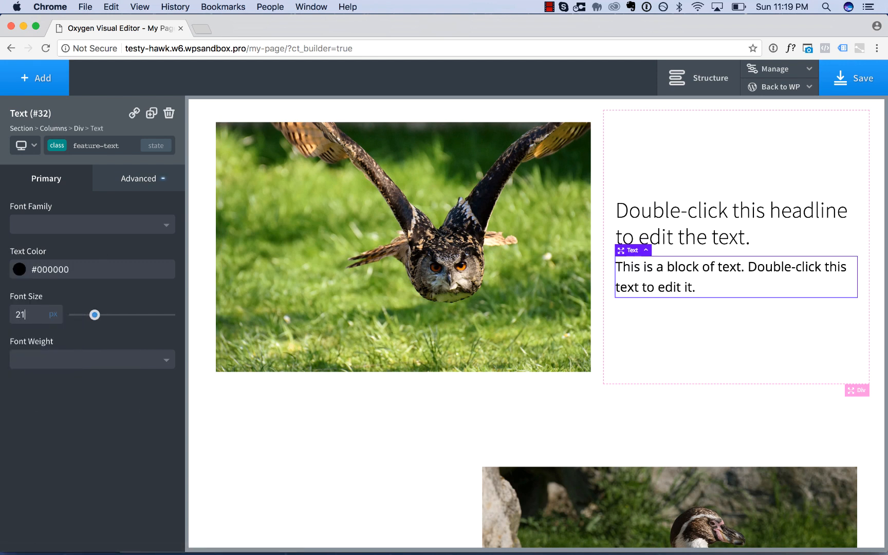
{"action": "left_click", "coordinate": [53, 353]}
{"action": "left_click", "coordinate": [58, 430]}
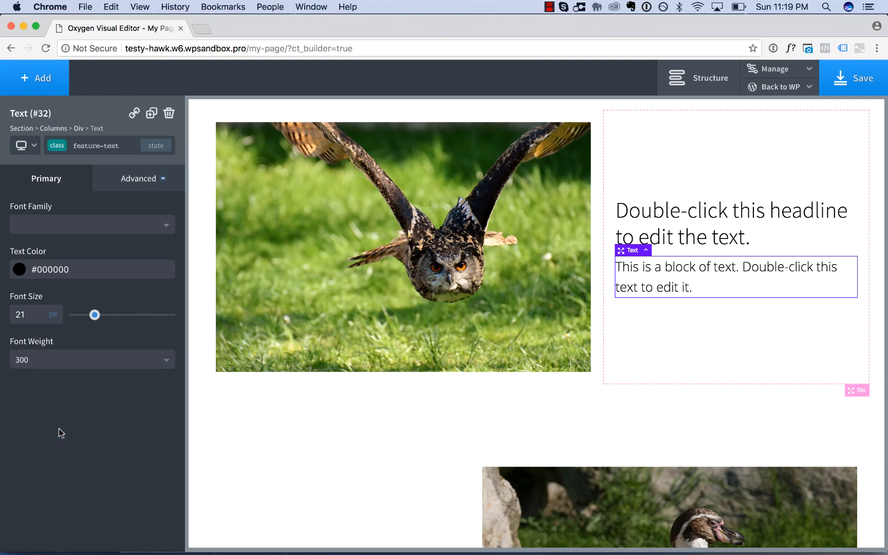
Set the feature-text class's line height to 1.4.
{"action": "left_click", "coordinate": [136, 178]}
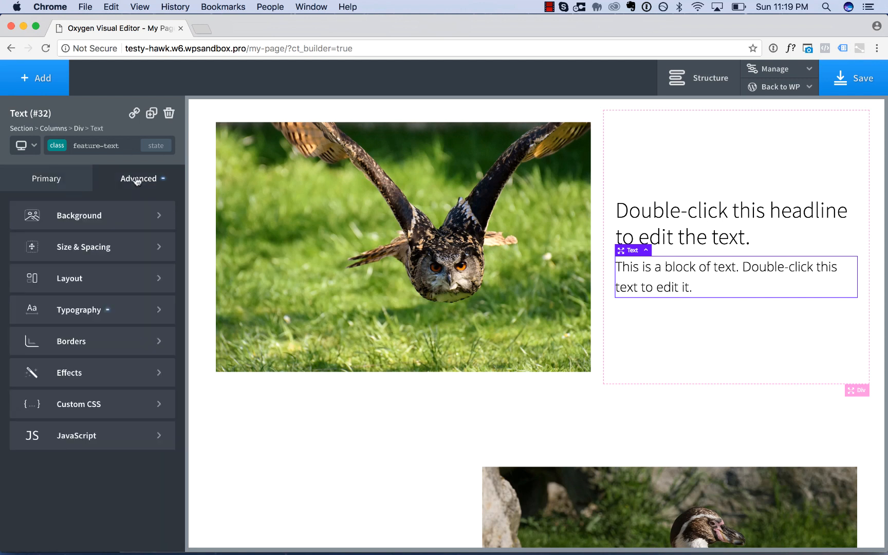
{"action": "left_click", "coordinate": [106, 308]}
{"action": "type", "text": "1.4"}
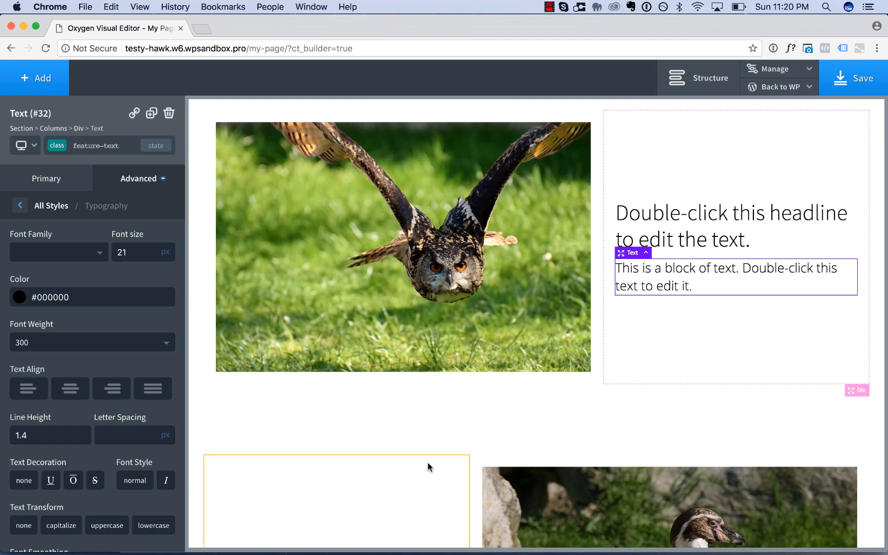
{"action": "scroll", "coordinate": [428, 467], "scroll_direction": "down", "scroll_amount": 5}
{"action": "scroll", "coordinate": [428, 467], "scroll_direction": "down", "scroll_amount": 8}
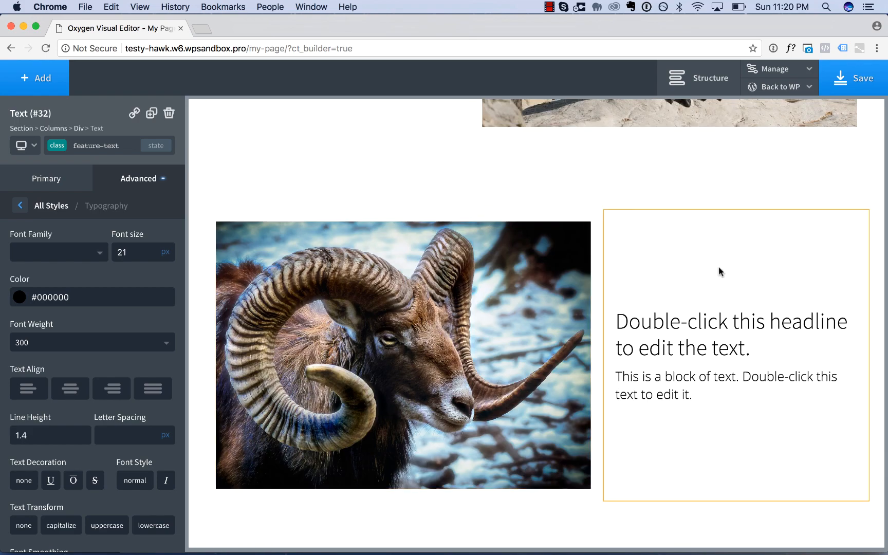
{"action": "scroll", "coordinate": [719, 272], "scroll_direction": "up", "scroll_amount": 12}
{"action": "scroll", "coordinate": [720, 335], "scroll_direction": "down", "scroll_amount": 3}
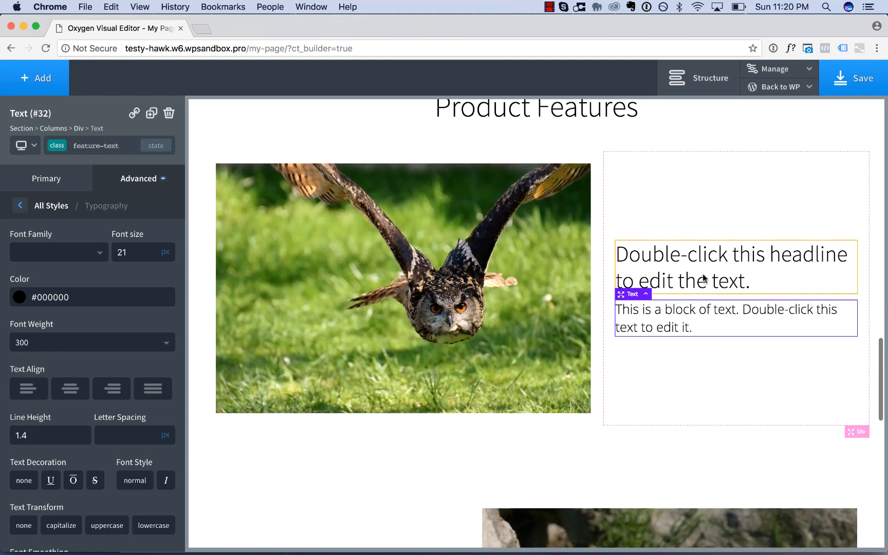
Replace the owl row's headline with "Owls are so cool.".
{"action": "double_click", "coordinate": [705, 279]}
{"action": "key", "text": "ctrl+a"}
{"action": "type", "text": "Owls are so"}
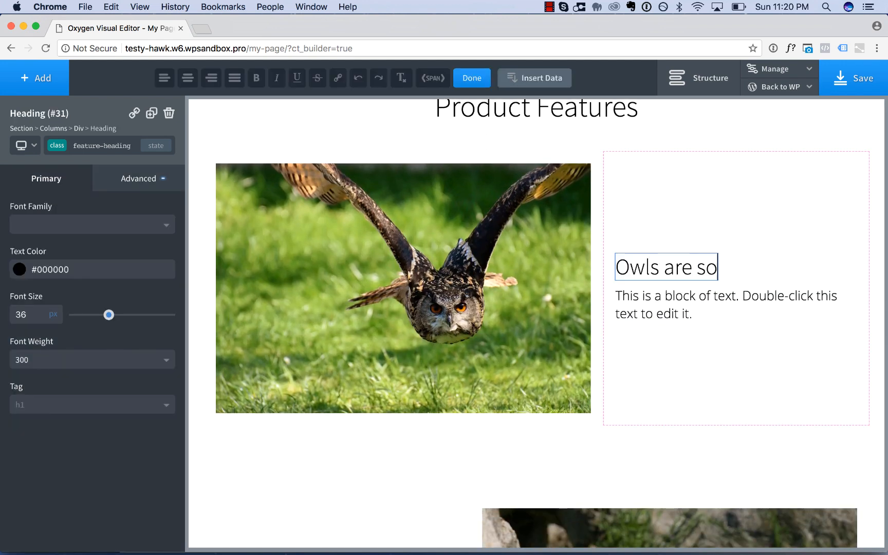
{"action": "type", "text": " cool."}
{"action": "scroll", "coordinate": [737, 304], "scroll_direction": "down", "scroll_amount": 5}
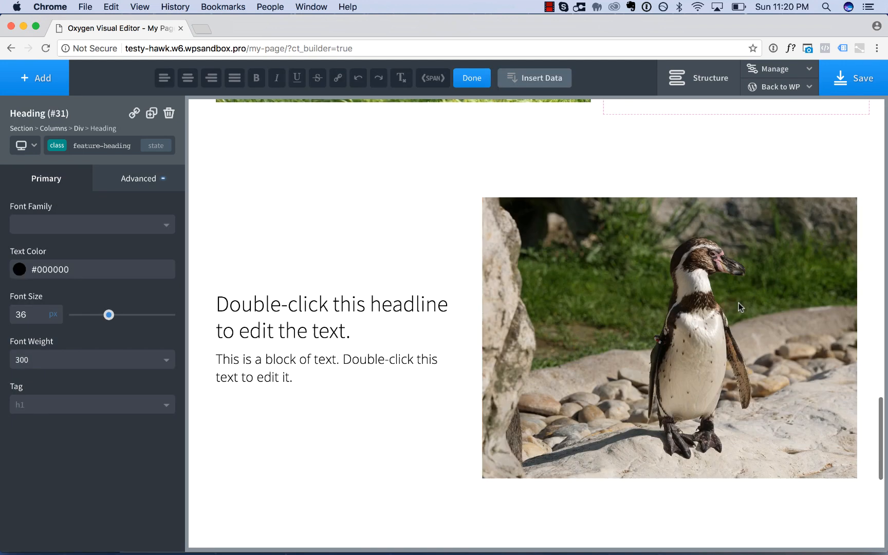
Replace the penguin row's headline with "Penguins are not quite as cool.".
{"action": "double_click", "coordinate": [397, 308]}
{"action": "key", "text": "ctrl+a"}
{"action": "type", "text": "Pengui"}
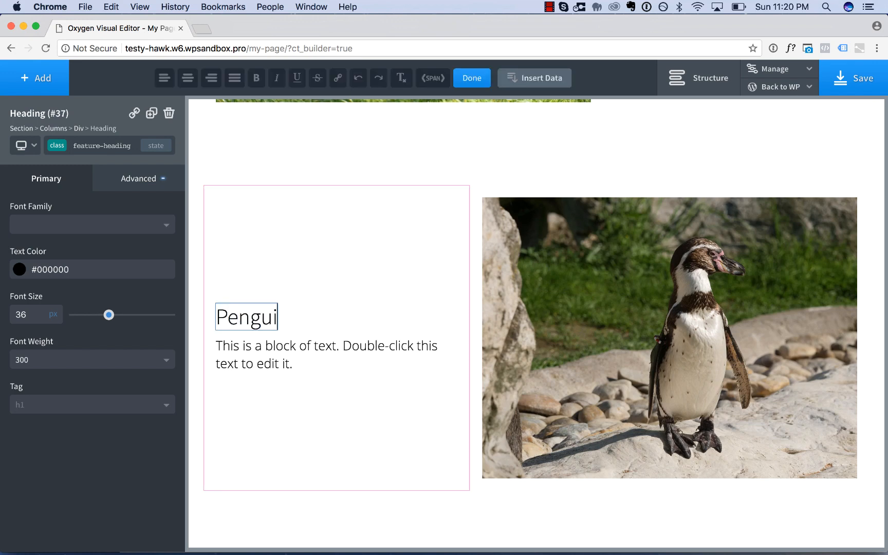
{"action": "type", "text": "ns are not quite as cool."}
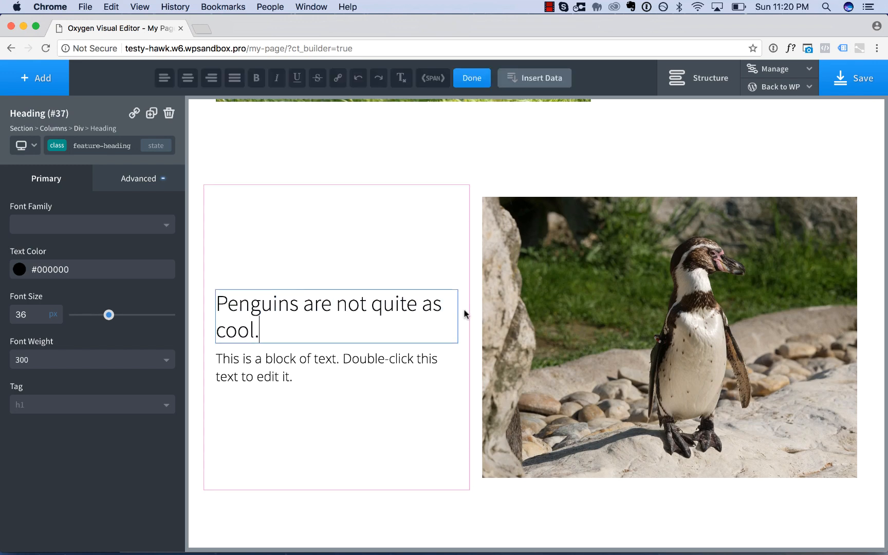
Replace the ram row's headline with "I don't know what animal this is but it is very cool.".
{"action": "scroll", "coordinate": [676, 363], "scroll_direction": "down", "scroll_amount": 5}
{"action": "left_click", "coordinate": [714, 373]}
{"action": "double_click", "coordinate": [713, 373]}
{"action": "key", "text": "ctrl+a"}
{"action": "key", "text": "BackSpace"}
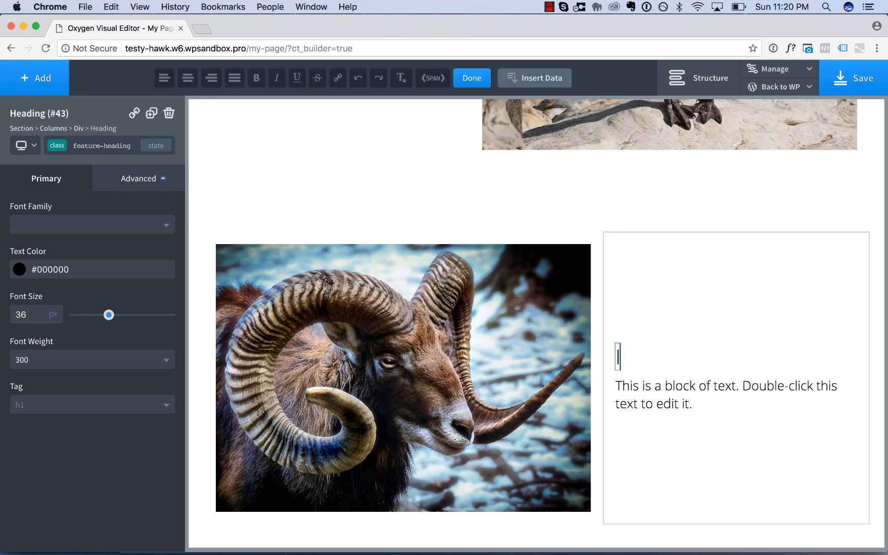
{"action": "type", "text": "I don't know what animal this is but it is very cool."}
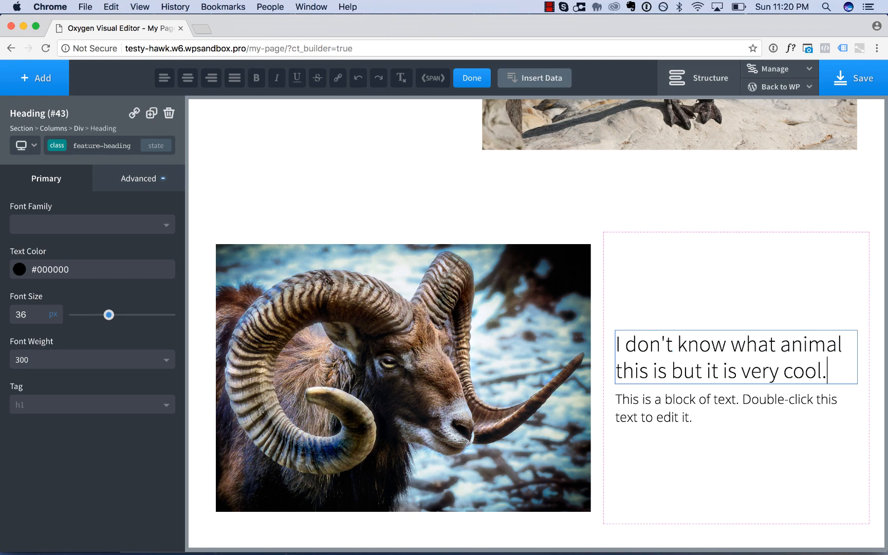
{"action": "left_click", "coordinate": [799, 453]}
Increase the bottom margin of the Product Features heading to widen its gap to the owl row.
{"action": "scroll", "coordinate": [799, 452], "scroll_direction": "up", "scroll_amount": 10}
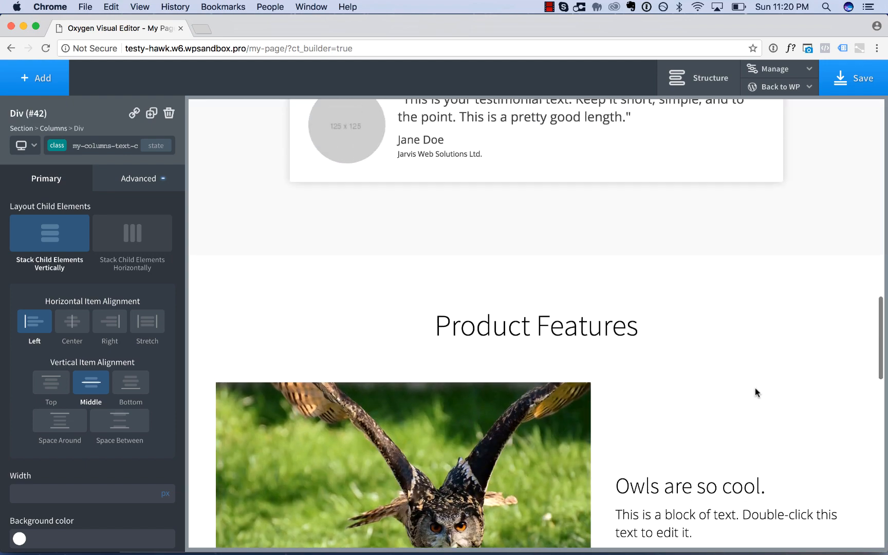
{"action": "scroll", "coordinate": [674, 398], "scroll_direction": "down", "scroll_amount": 3}
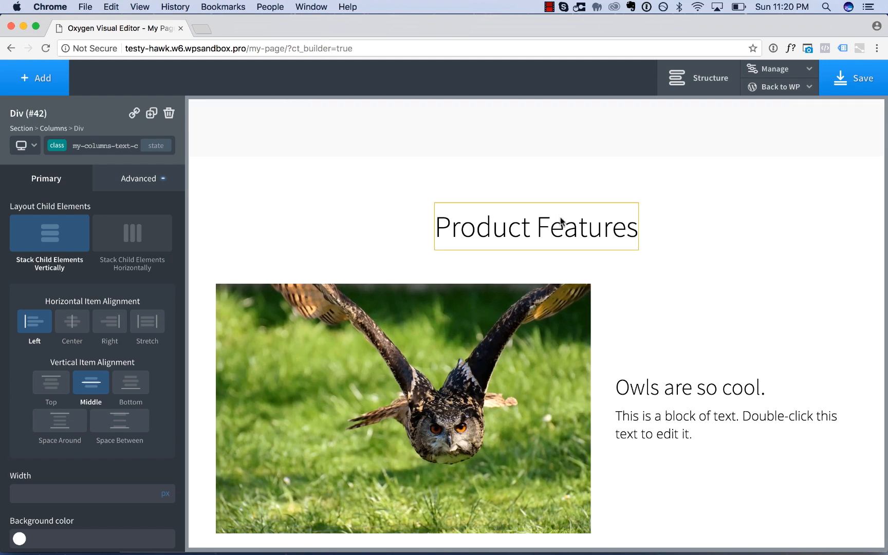
{"action": "left_click", "coordinate": [560, 223]}
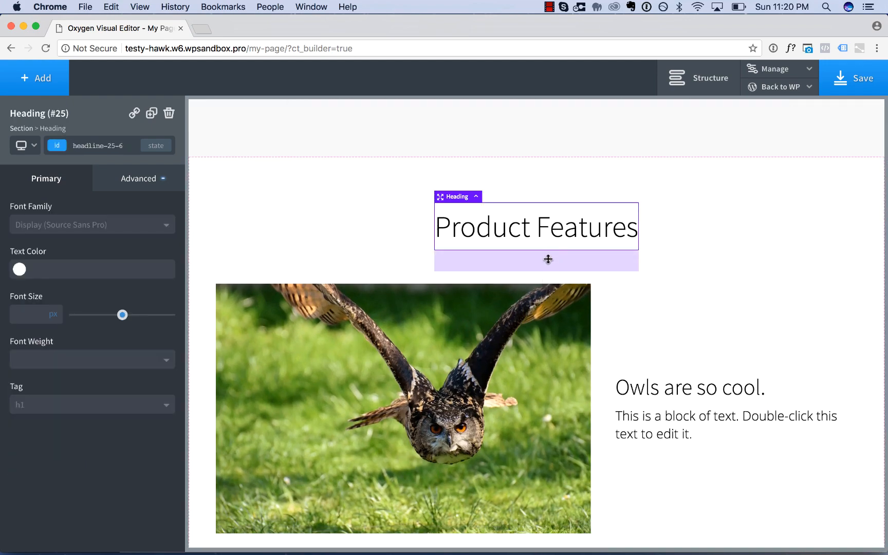
{"action": "left_click_drag", "start_coordinate": [548, 259], "coordinate": [549, 291]}
{"action": "left_click", "coordinate": [756, 234]}
{"action": "scroll", "coordinate": [757, 236], "scroll_direction": "down", "scroll_amount": 3}
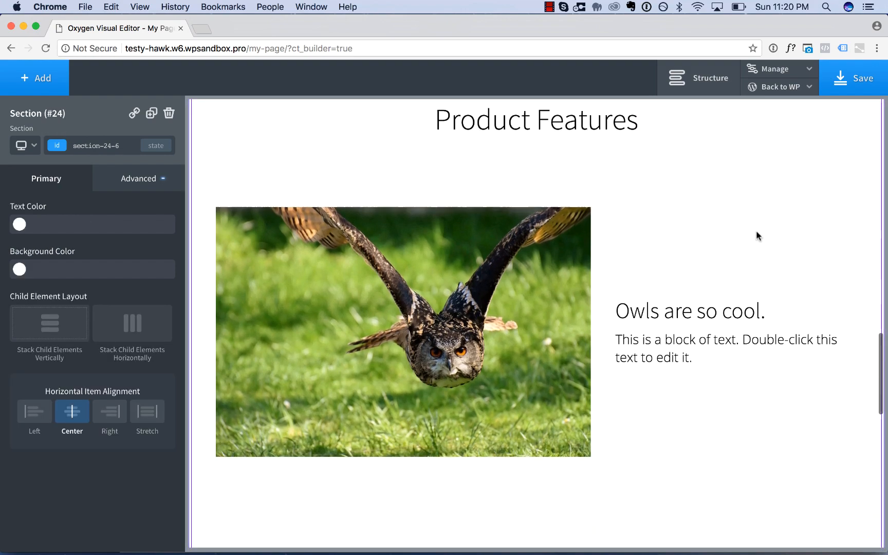
{"action": "scroll", "coordinate": [757, 236], "scroll_direction": "down", "scroll_amount": 15}
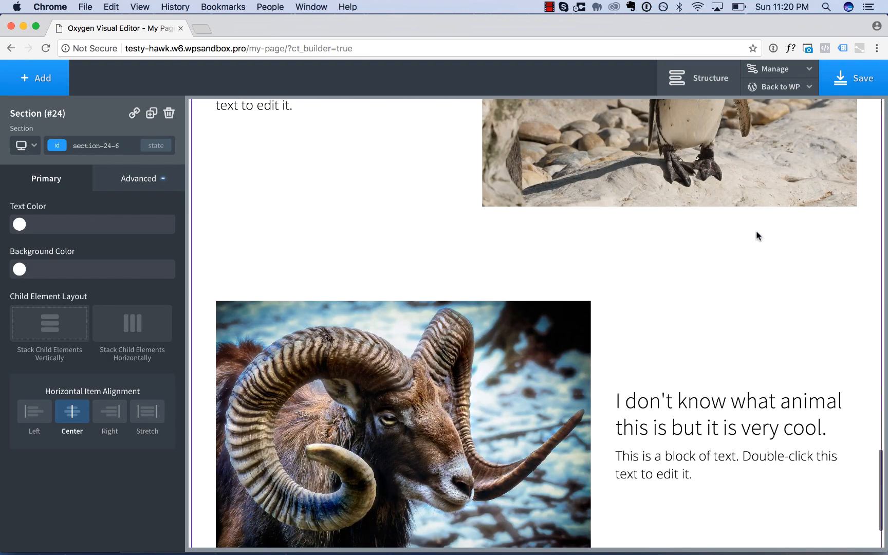
{"action": "scroll", "coordinate": [757, 236], "scroll_direction": "up", "scroll_amount": 15}
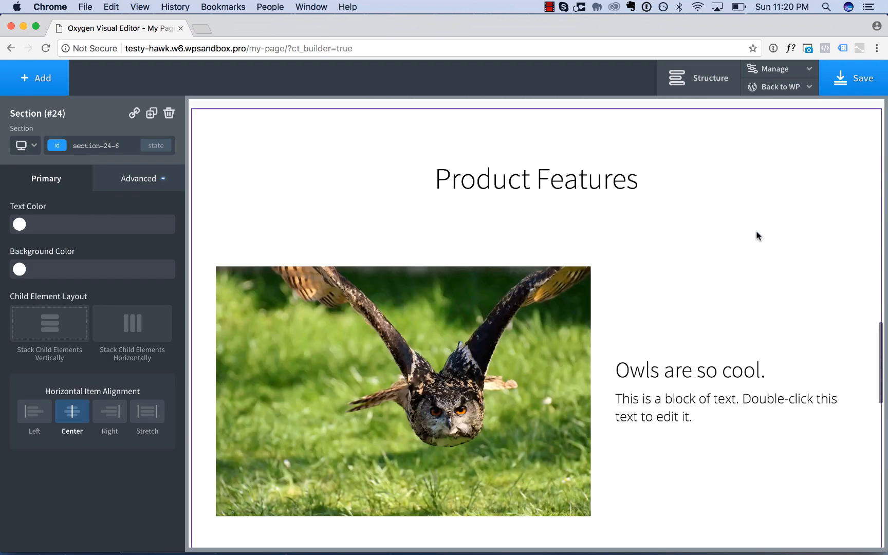
Add a new Section element at the end of the page, below the Product Features section.
{"action": "scroll", "coordinate": [757, 236], "scroll_direction": "up", "scroll_amount": 15}
{"action": "scroll", "coordinate": [787, 309], "scroll_direction": "down", "scroll_amount": 2}
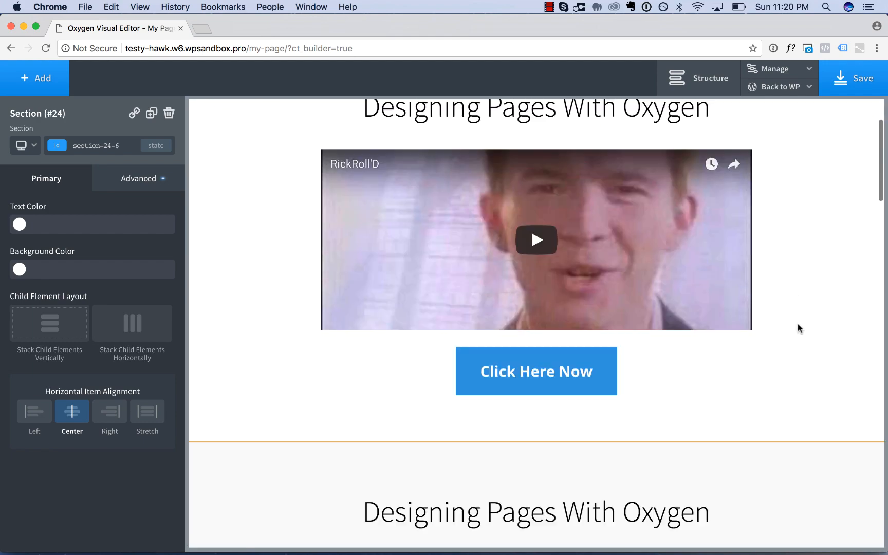
{"action": "scroll", "coordinate": [799, 327], "scroll_direction": "down", "scroll_amount": 15}
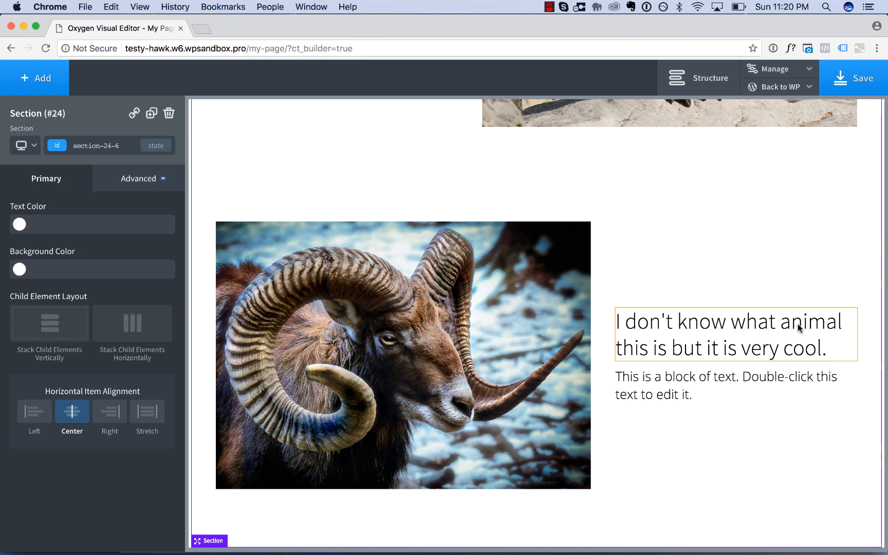
{"action": "left_click", "coordinate": [41, 82]}
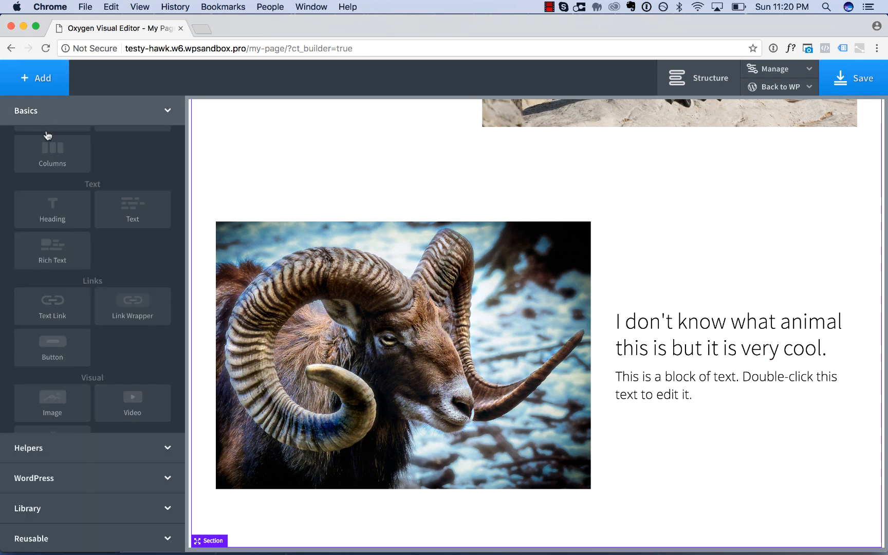
{"action": "left_click", "coordinate": [48, 159]}
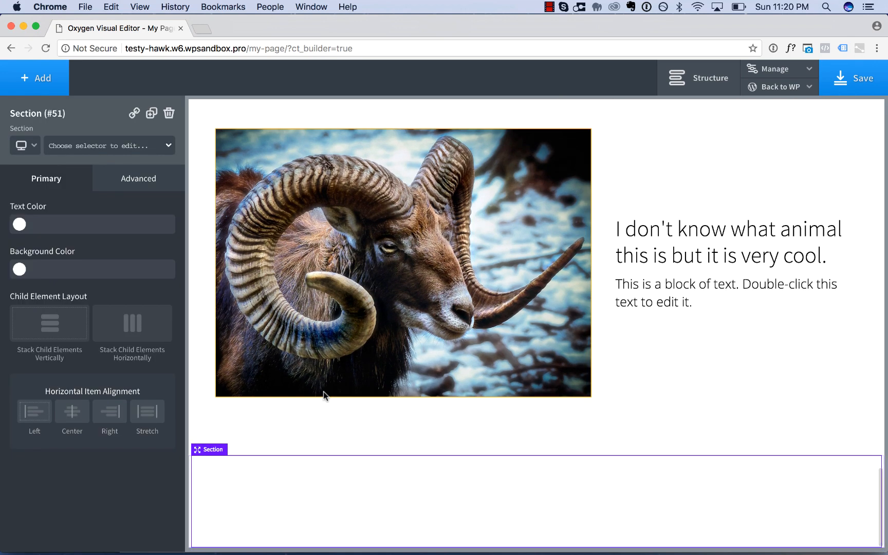
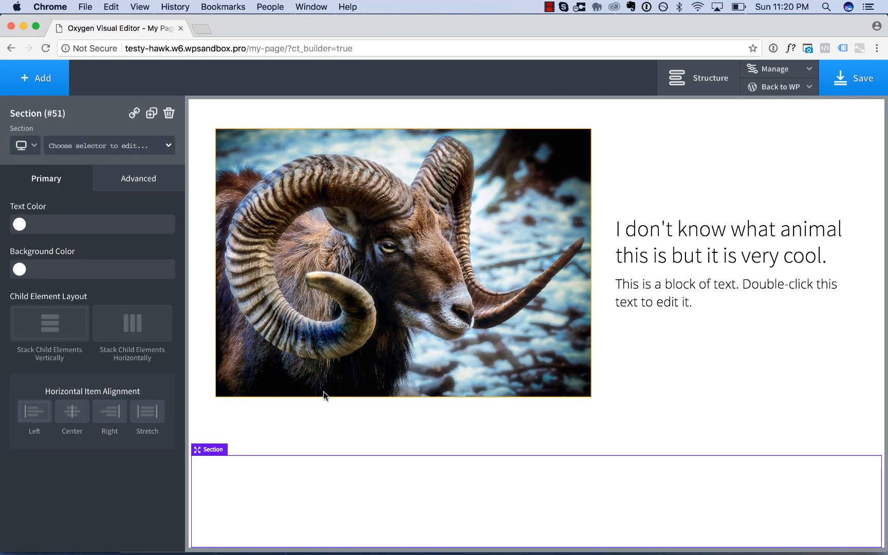
Give the new section a #f7f7f7 background and add a Columns element with the 33 33 33 layout inside it.
{"action": "left_click", "coordinate": [20, 269]}
{"action": "left_click", "coordinate": [19, 286]}
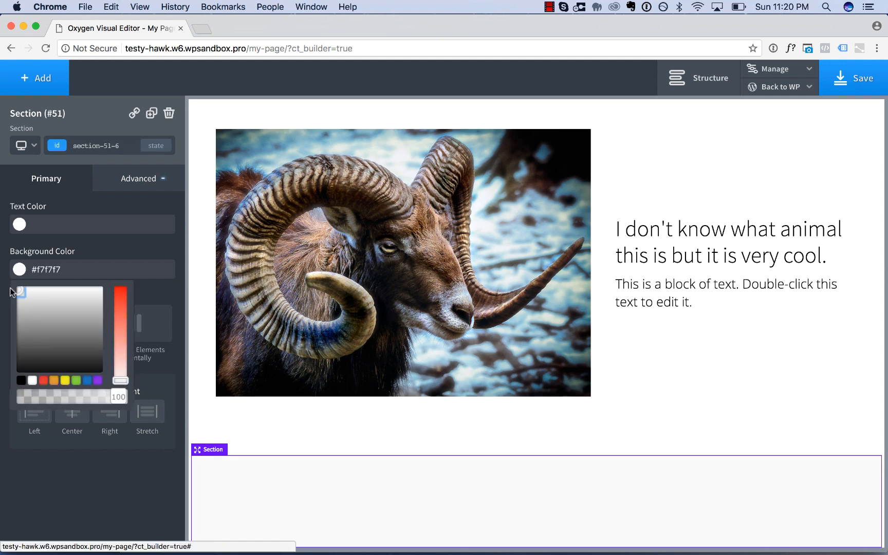
{"action": "left_click", "coordinate": [38, 76]}
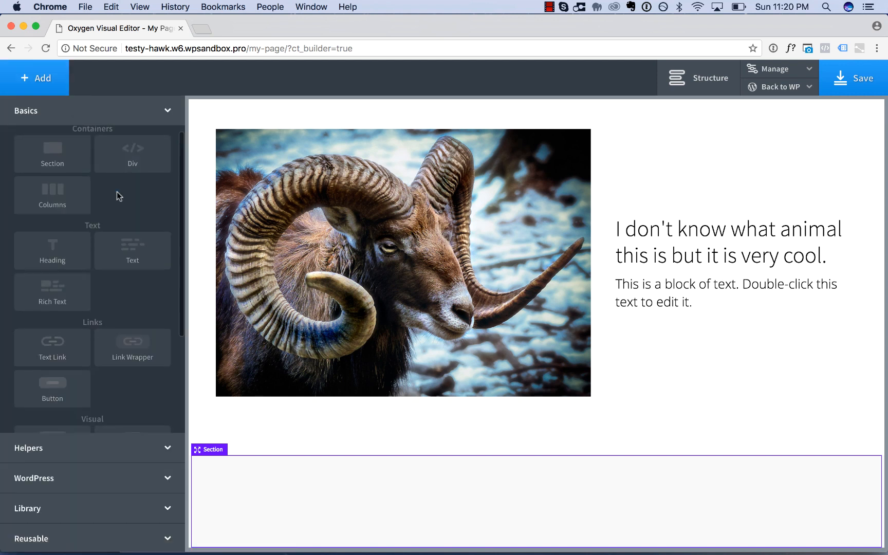
{"action": "scroll", "coordinate": [115, 194], "scroll_direction": "down", "scroll_amount": 3}
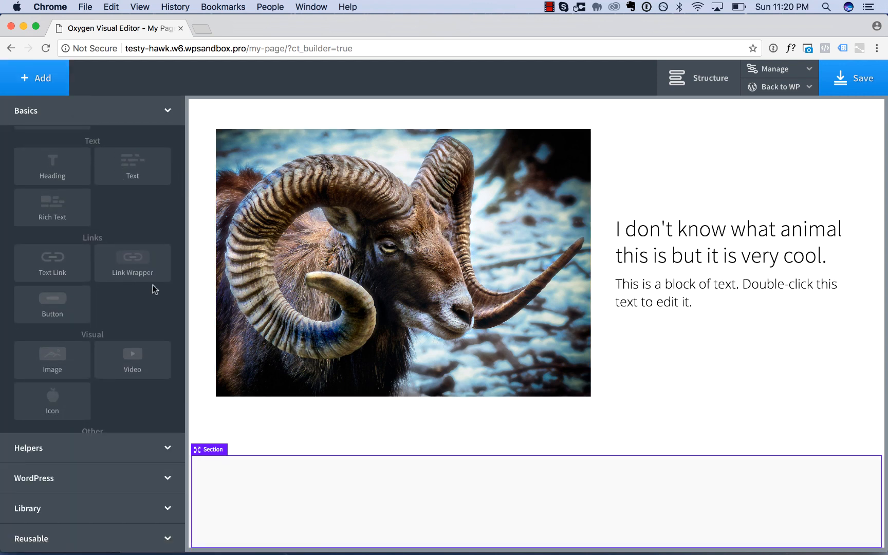
{"action": "scroll", "coordinate": [153, 288], "scroll_direction": "up", "scroll_amount": 3}
{"action": "left_click", "coordinate": [56, 200]}
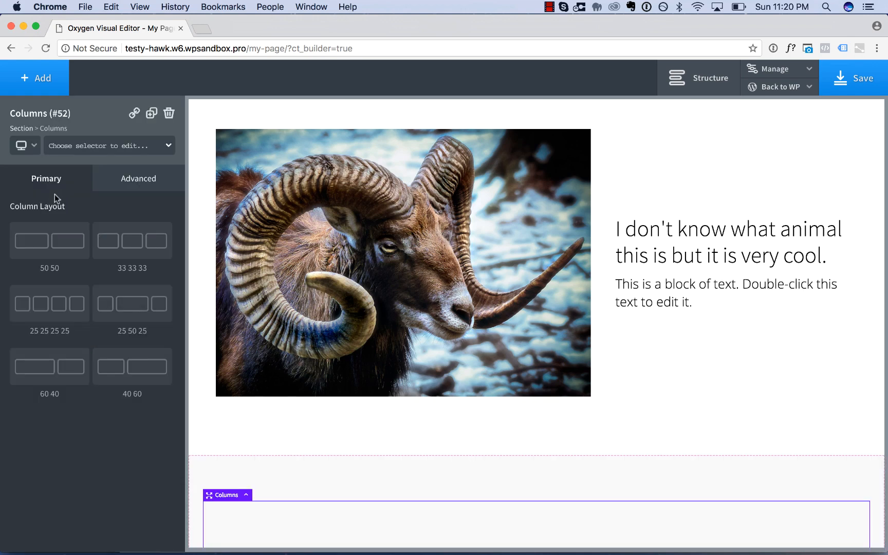
{"action": "left_click", "coordinate": [142, 249]}
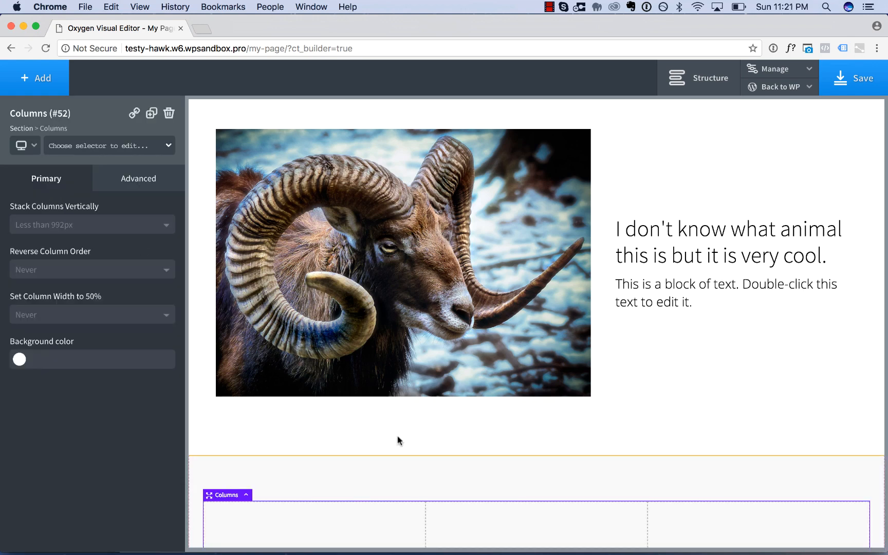
Add an Icon Box helper element to the first column of the new three-column layout.
{"action": "scroll", "coordinate": [396, 436], "scroll_direction": "down", "scroll_amount": 3}
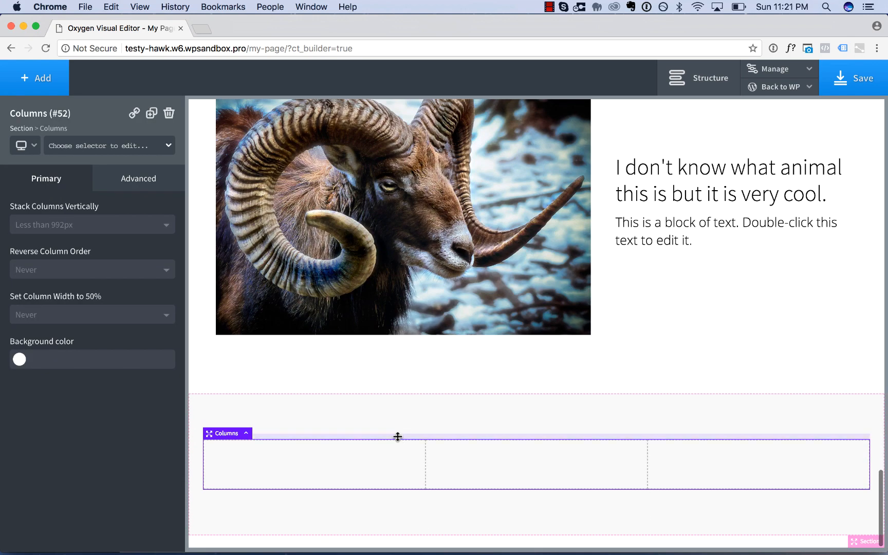
{"action": "left_click", "coordinate": [41, 85]}
{"action": "left_click", "coordinate": [80, 451]}
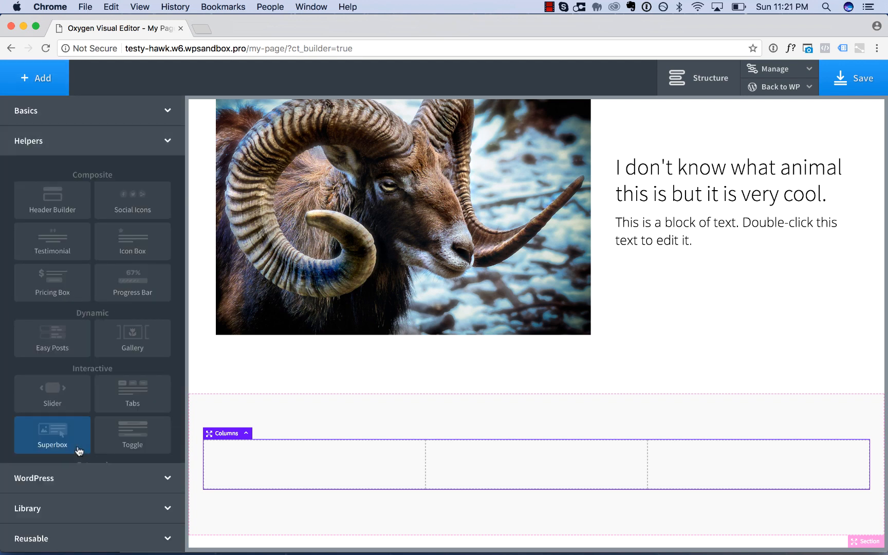
{"action": "left_click", "coordinate": [147, 248]}
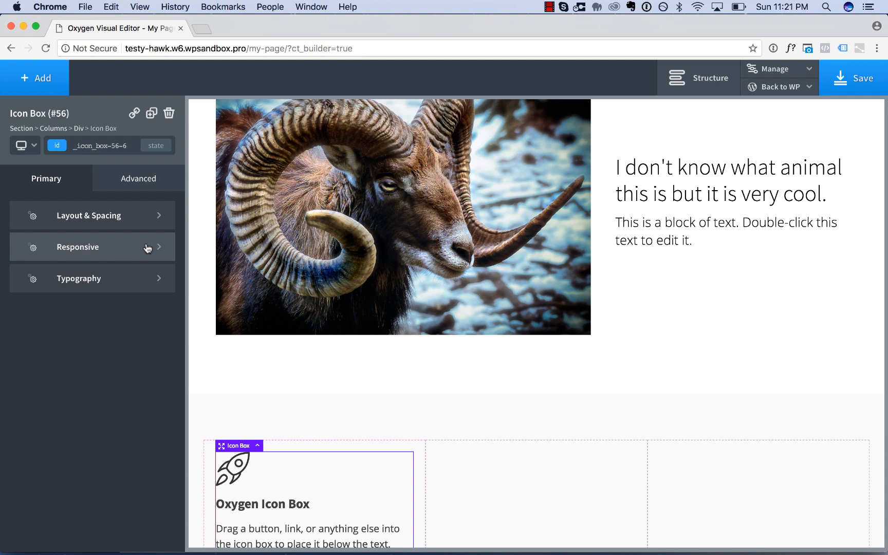
{"action": "scroll", "coordinate": [259, 314], "scroll_direction": "down", "scroll_amount": 3}
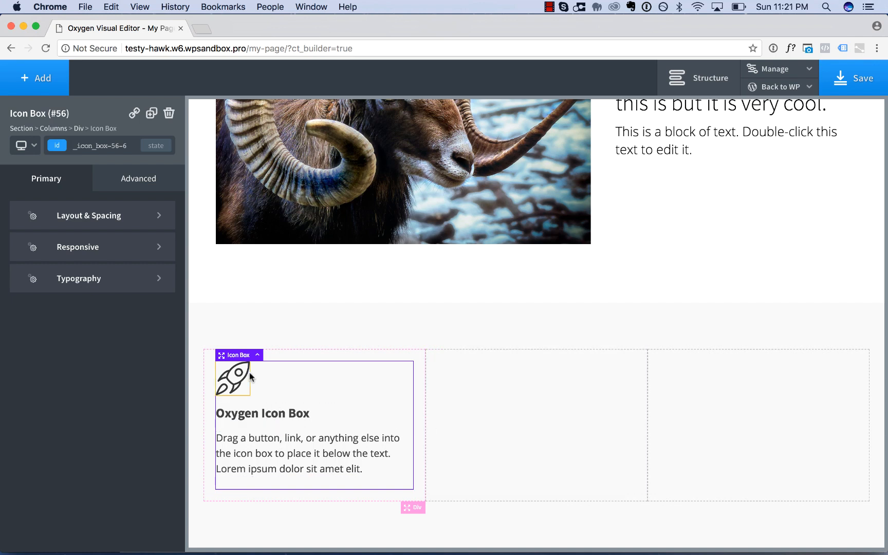
Assign a new class named my-icon-box to the icon box.
{"action": "left_click", "coordinate": [86, 141]}
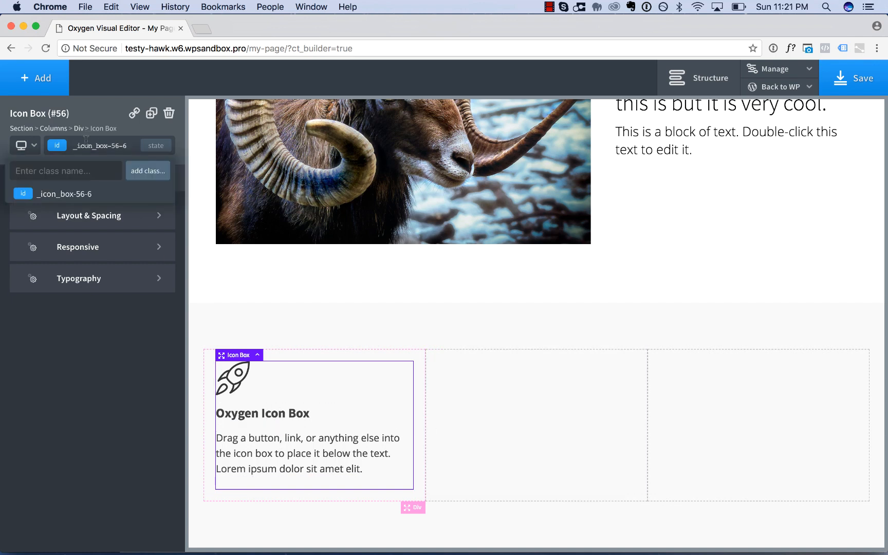
{"action": "type", "text": "my-icon-box"}
{"action": "key", "text": "Return"}
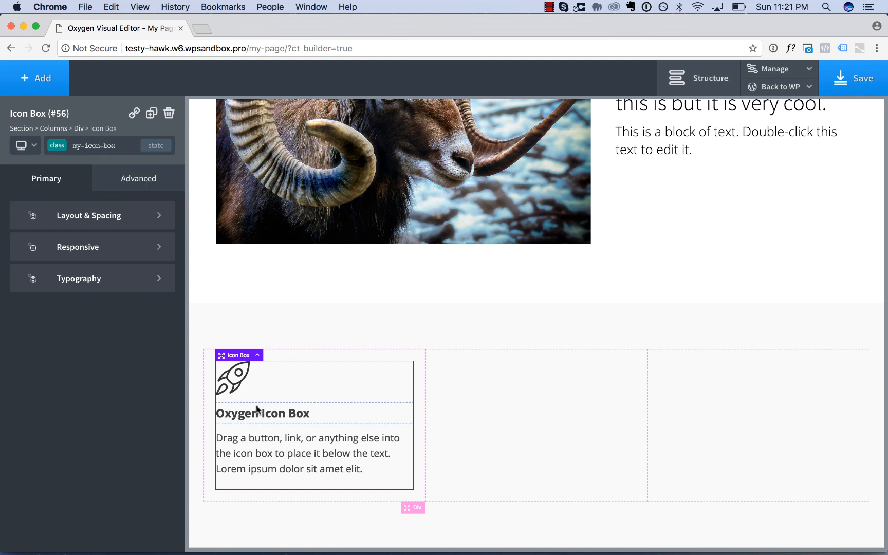
Assign a new class named my-icon to the rocket icon inside the icon box.
{"action": "left_click", "coordinate": [238, 384]}
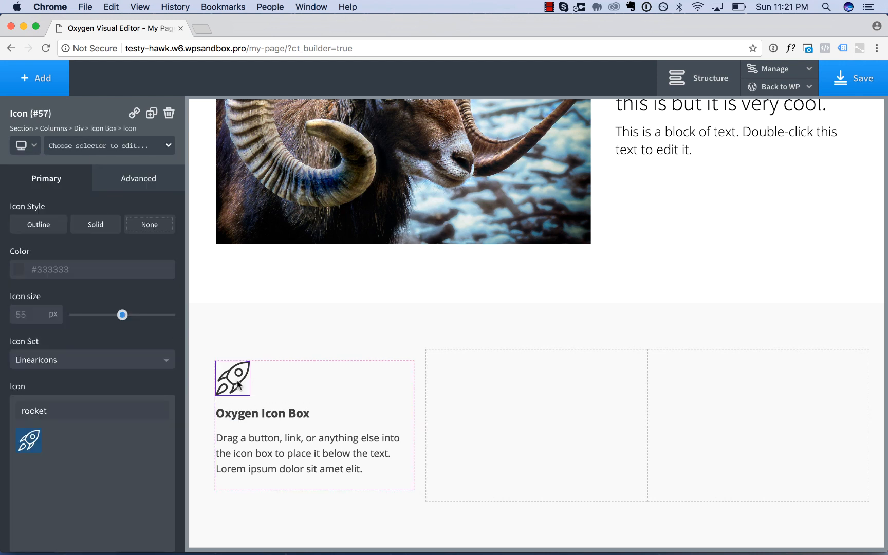
{"action": "left_click", "coordinate": [77, 146]}
{"action": "type", "text": "my"}
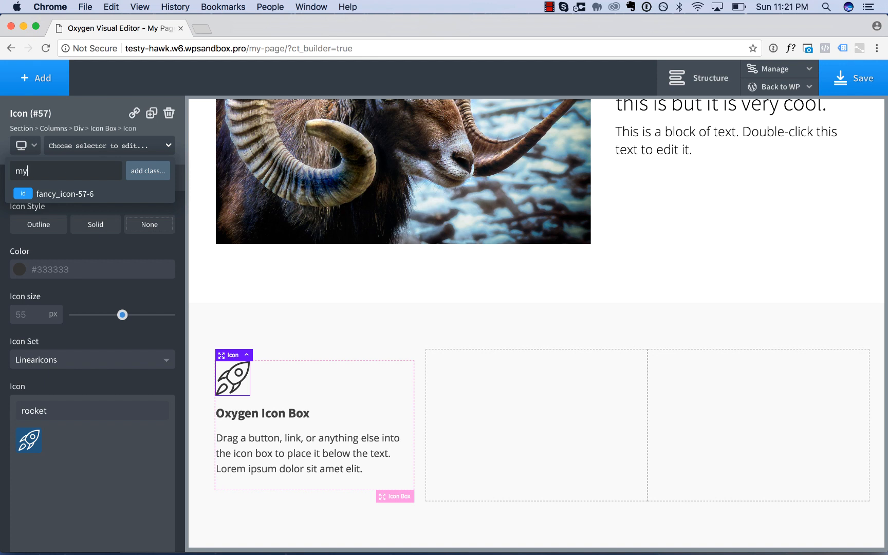
{"action": "type", "text": "-icon"}
{"action": "key", "text": "Return"}
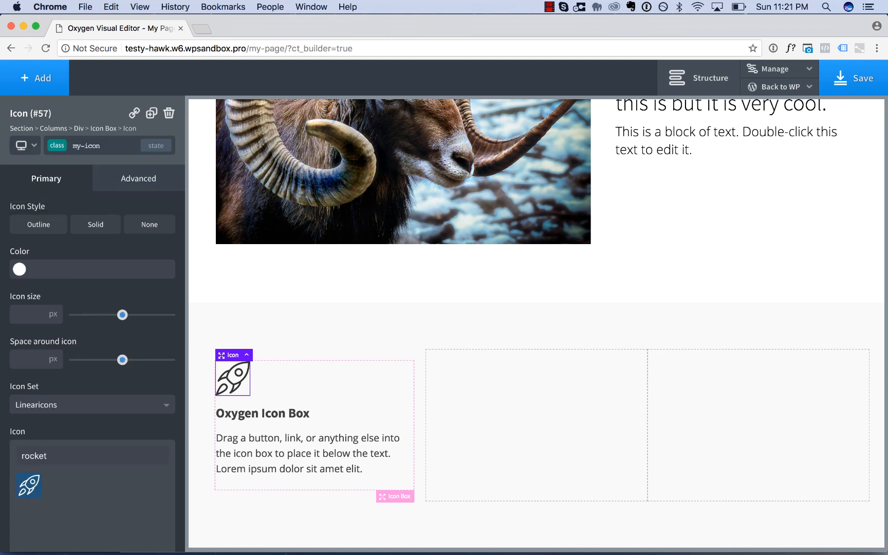
Duplicate the whole icon box twice within the first column.
{"action": "left_click", "coordinate": [346, 402]}
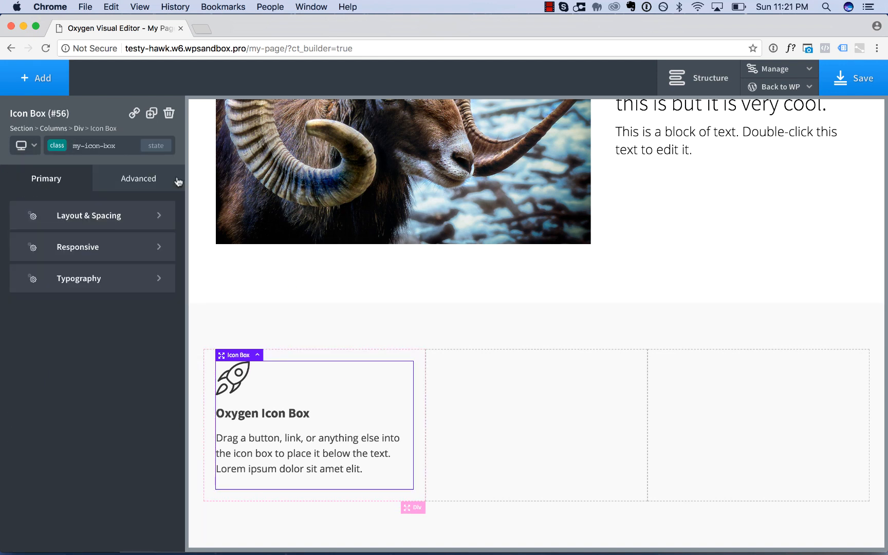
{"action": "left_click", "coordinate": [151, 113]}
{"action": "left_click", "coordinate": [151, 113]}
Move one duplicated icon box into the middle column and the other into the third column.
{"action": "scroll", "coordinate": [294, 356], "scroll_direction": "down", "scroll_amount": 5}
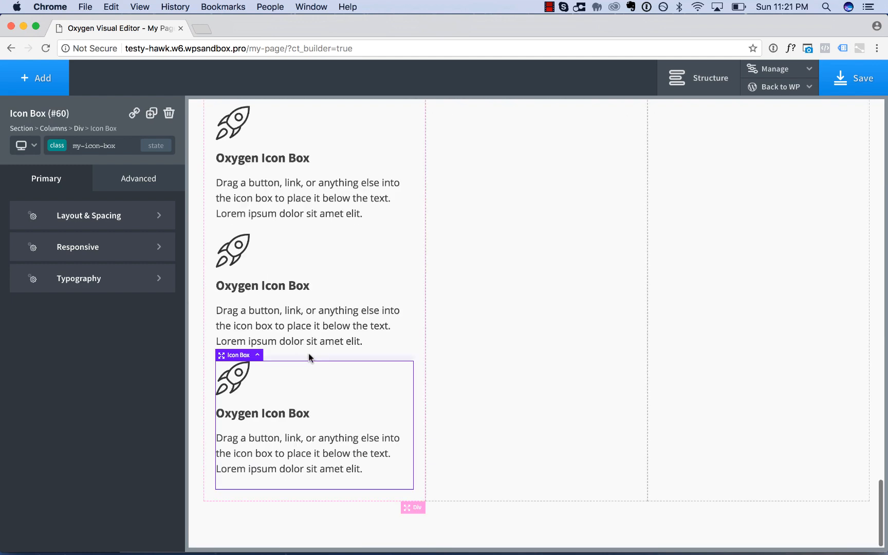
{"action": "left_click_drag", "start_coordinate": [337, 289], "coordinate": [529, 216]}
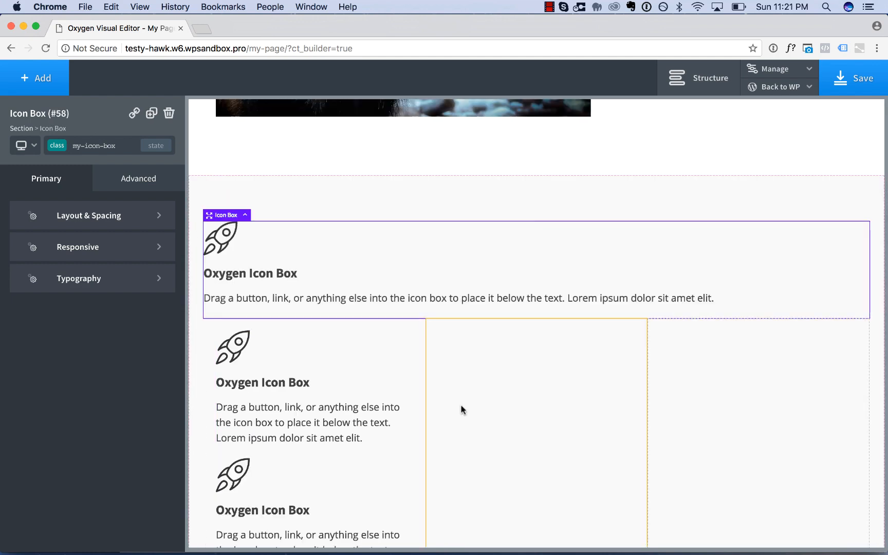
{"action": "left_click_drag", "start_coordinate": [365, 266], "coordinate": [584, 428]}
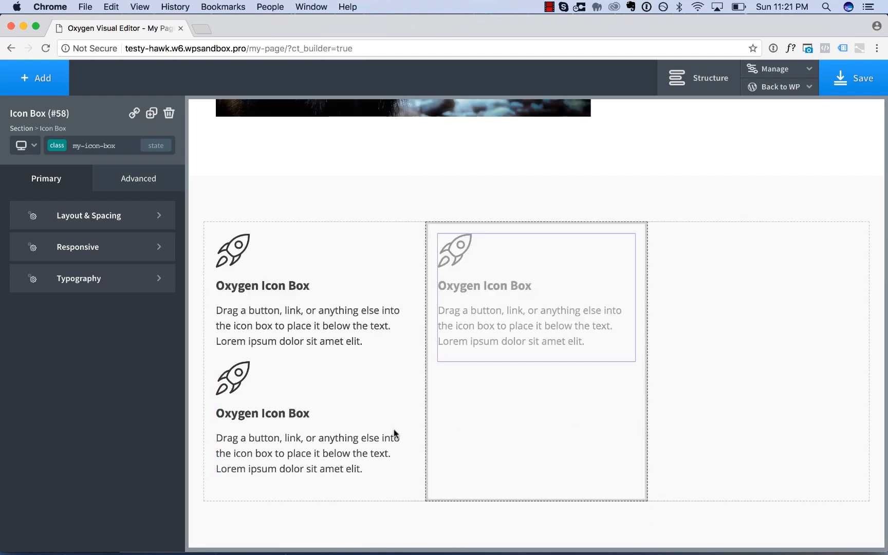
{"action": "left_click", "coordinate": [367, 427]}
{"action": "left_click_drag", "start_coordinate": [350, 416], "coordinate": [725, 331]}
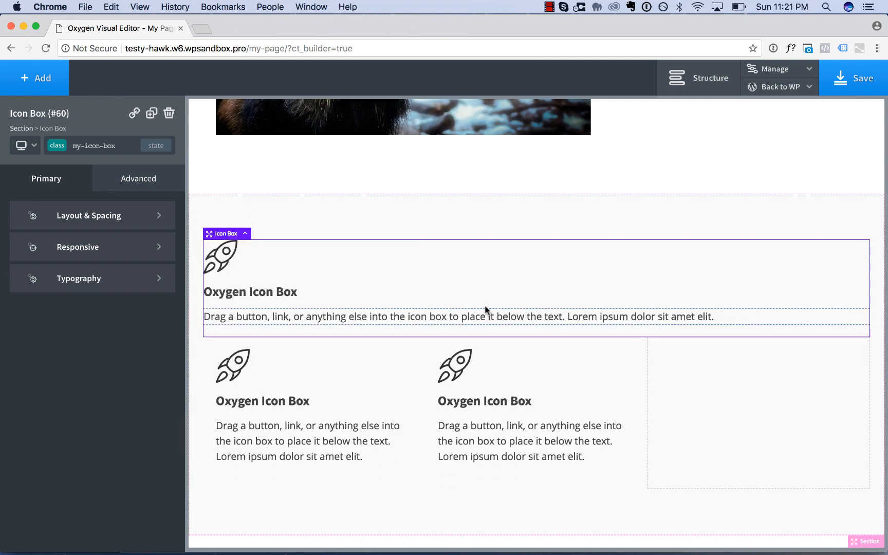
{"action": "left_click_drag", "start_coordinate": [485, 309], "coordinate": [761, 438]}
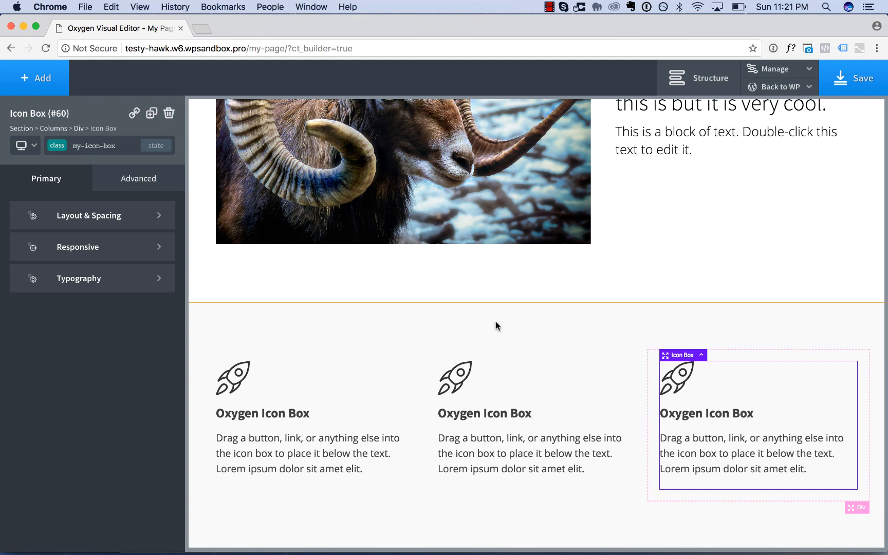
Set the content alignment of the my-icon-box class to center, working from the first icon box.
{"action": "scroll", "coordinate": [495, 325], "scroll_direction": "up", "scroll_amount": 2}
{"action": "scroll", "coordinate": [495, 322], "scroll_direction": "down", "scroll_amount": 2}
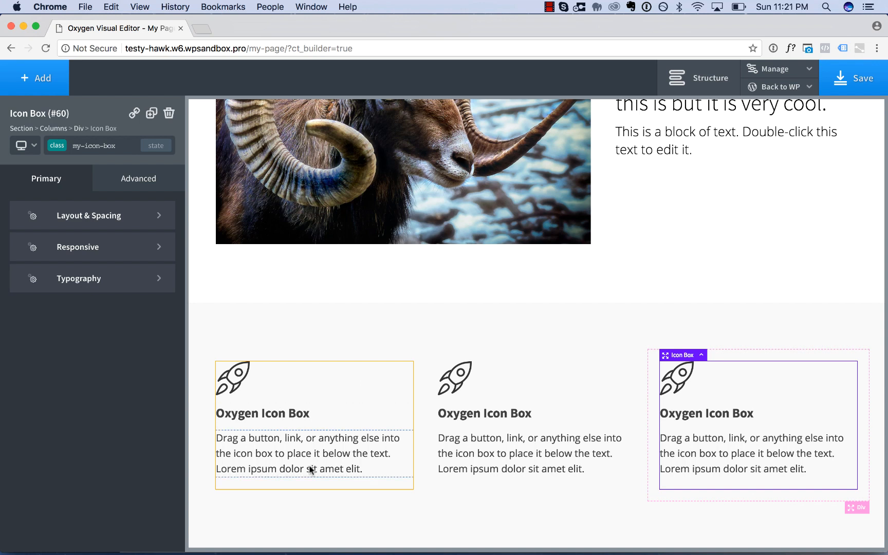
{"action": "left_click", "coordinate": [345, 417]}
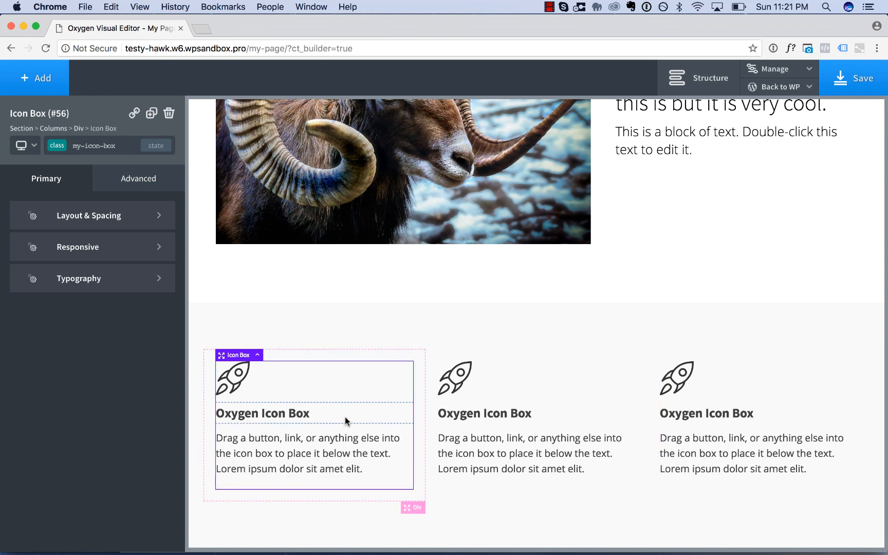
{"action": "left_click", "coordinate": [90, 217]}
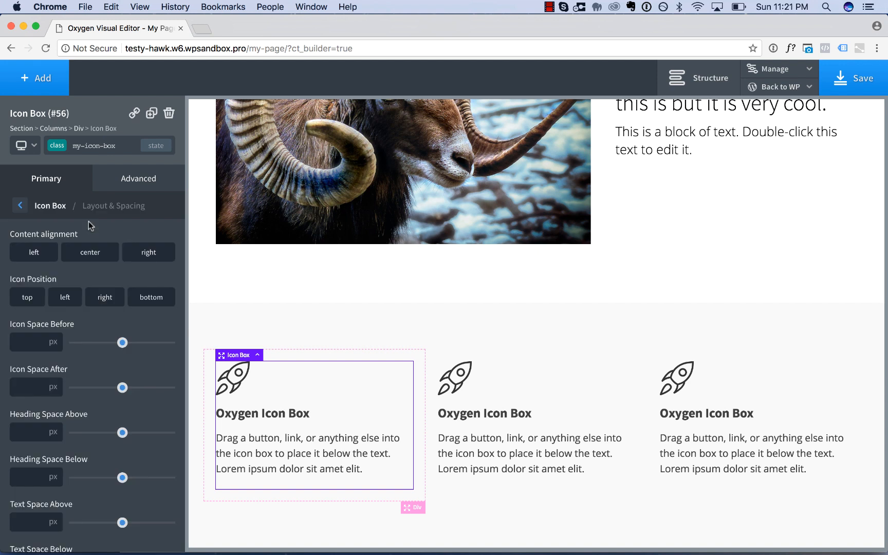
{"action": "left_click", "coordinate": [91, 254]}
Set Heading Space Below to 0 px for the my-icon-box class.
{"action": "scroll", "coordinate": [134, 368], "scroll_direction": "down", "scroll_amount": 5}
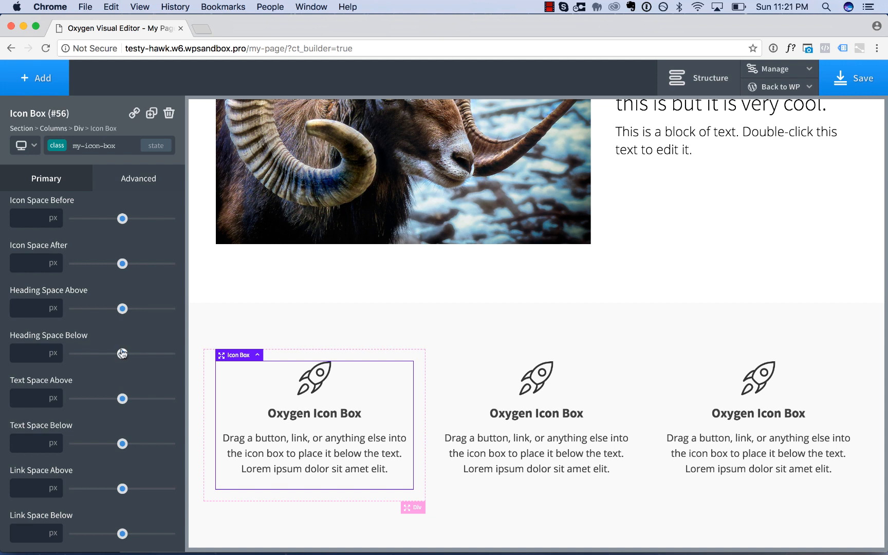
{"action": "left_click_drag", "start_coordinate": [123, 354], "coordinate": [67, 356]}
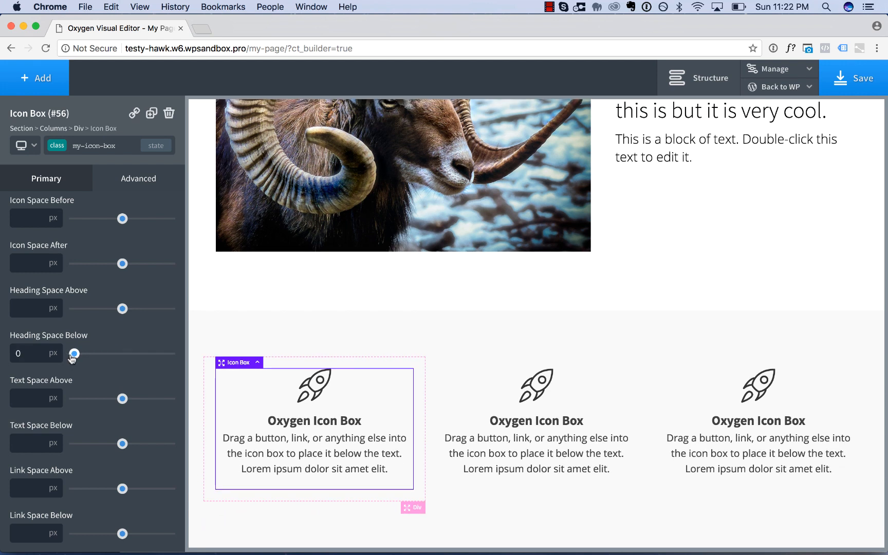
{"action": "scroll", "coordinate": [88, 347], "scroll_direction": "up", "scroll_amount": 5}
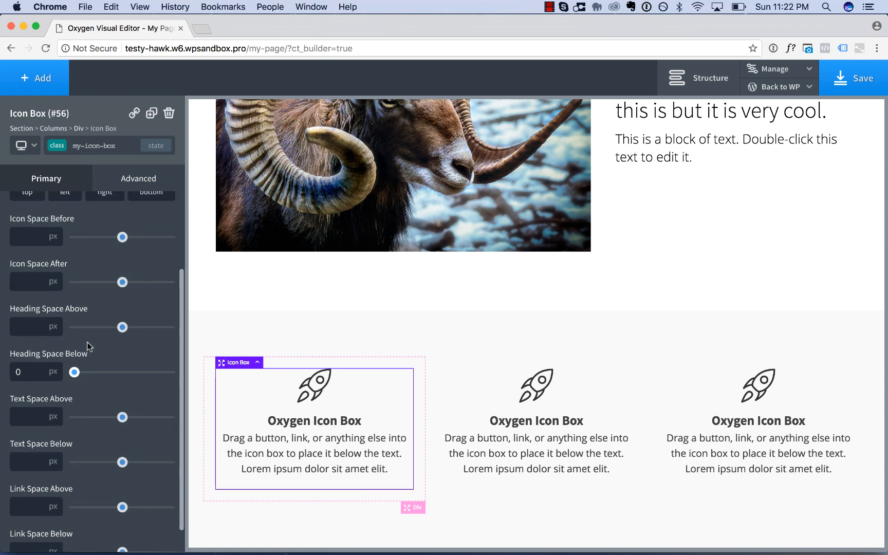
{"action": "left_click", "coordinate": [51, 206]}
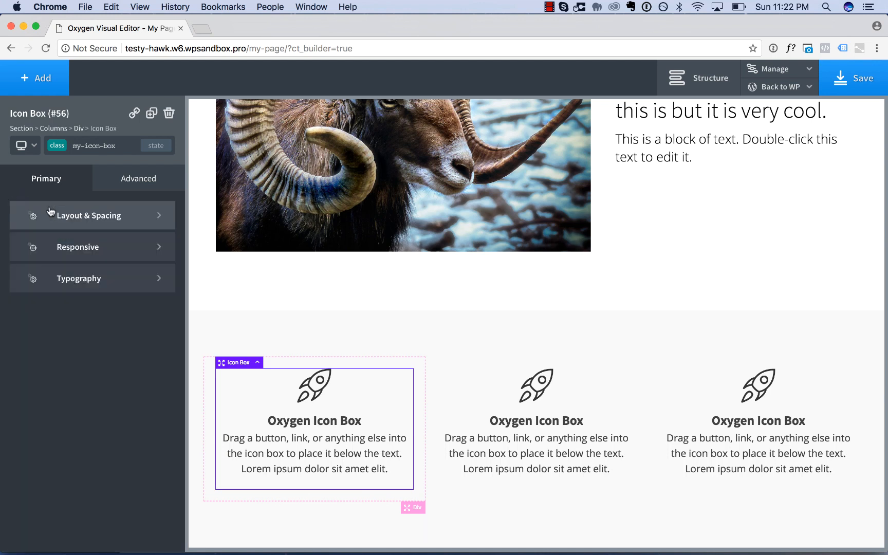
Set the heading typography of the my-icon-box class to font size 24 px and font weight 500.
{"action": "left_click", "coordinate": [61, 277]}
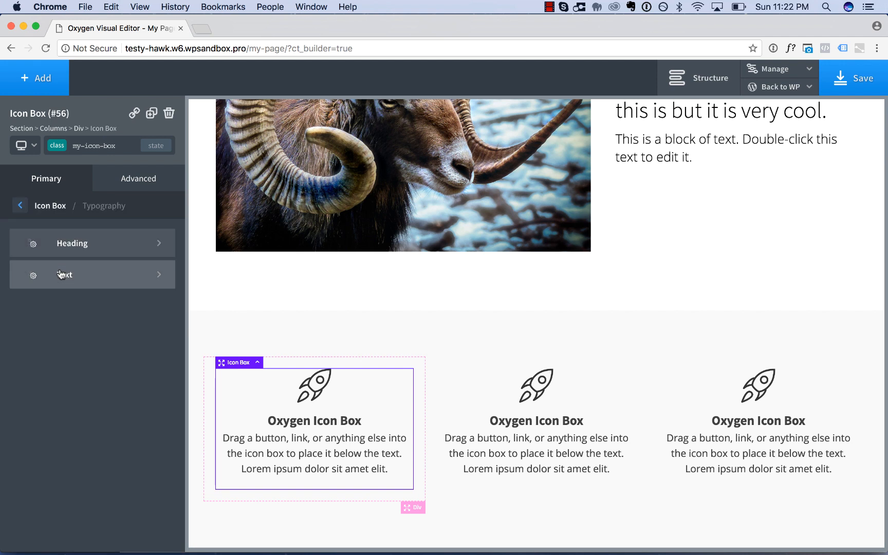
{"action": "left_click", "coordinate": [92, 249]}
{"action": "left_click", "coordinate": [27, 293]}
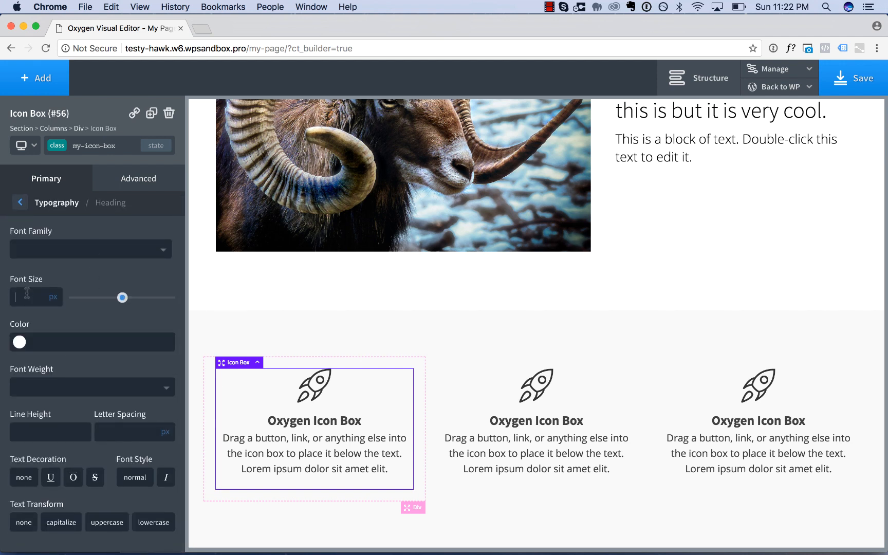
{"action": "type", "text": "24"}
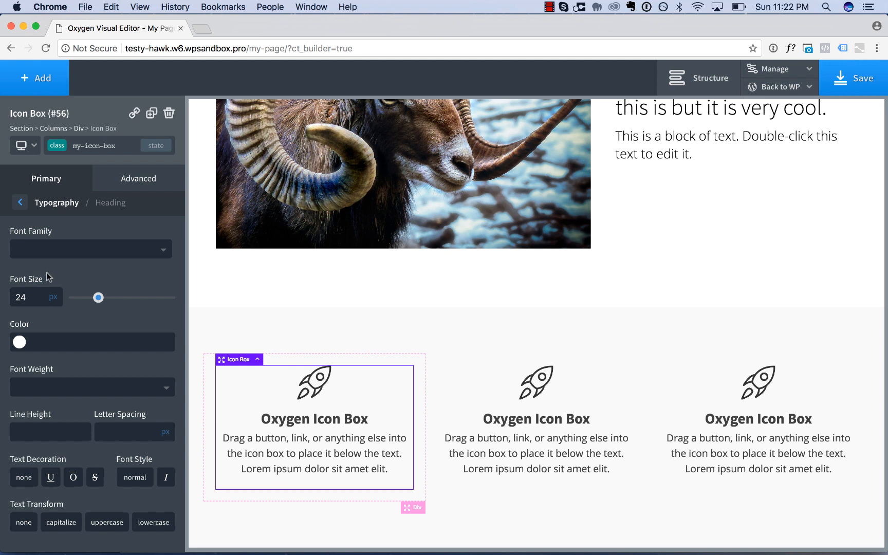
{"action": "left_click", "coordinate": [63, 389]}
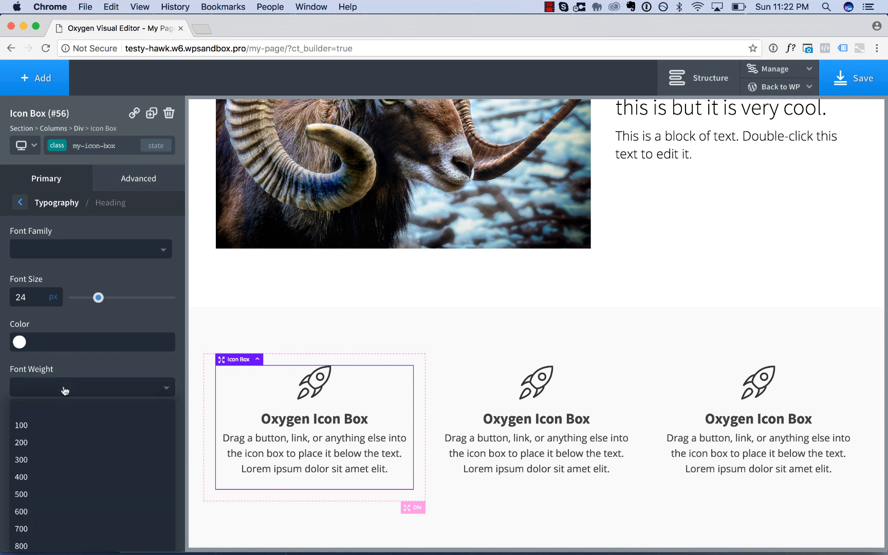
{"action": "left_click", "coordinate": [59, 460]}
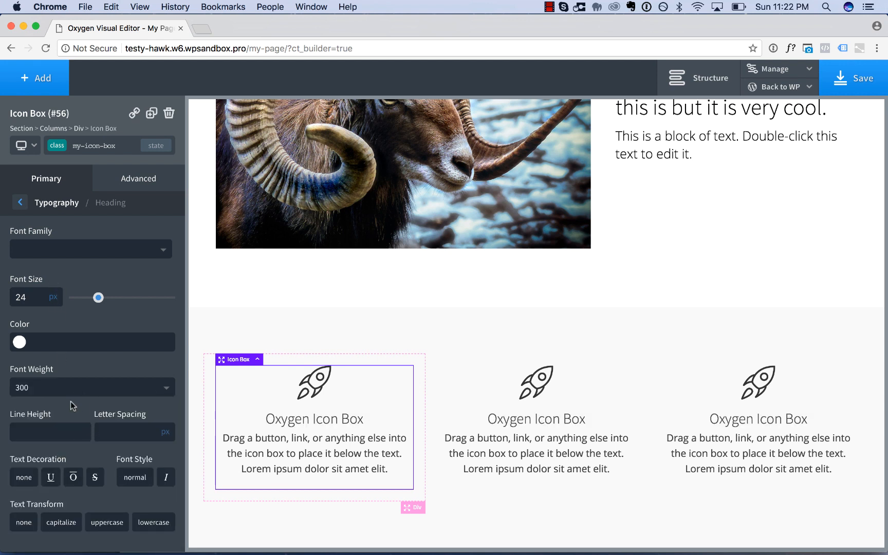
{"action": "left_click", "coordinate": [63, 388]}
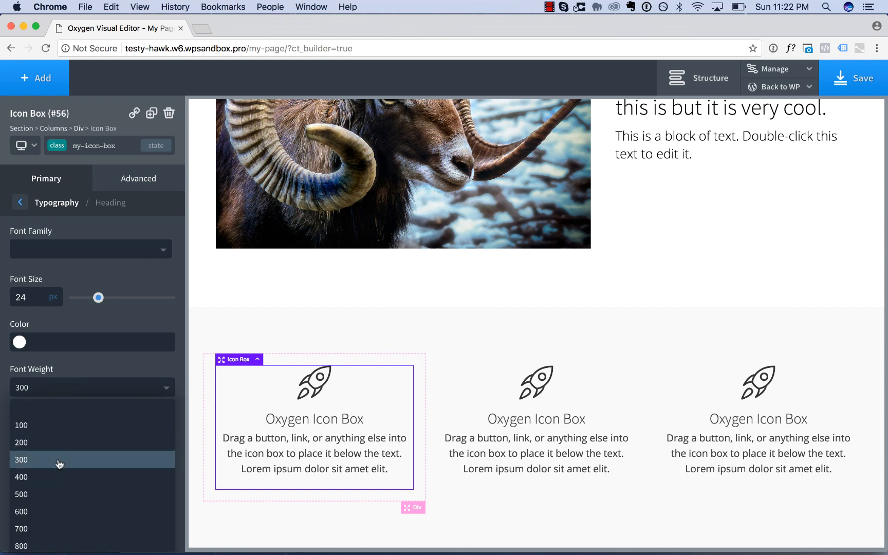
{"action": "left_click", "coordinate": [55, 492]}
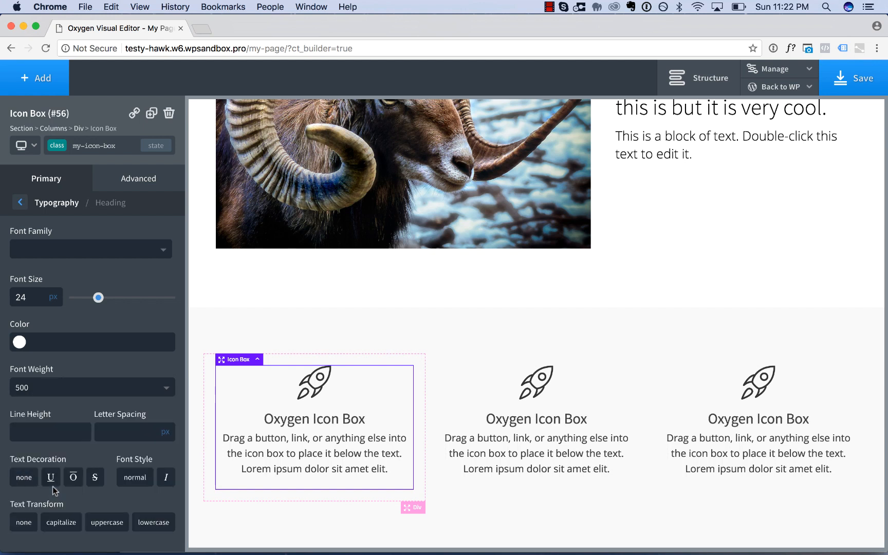
{"action": "left_click", "coordinate": [55, 204]}
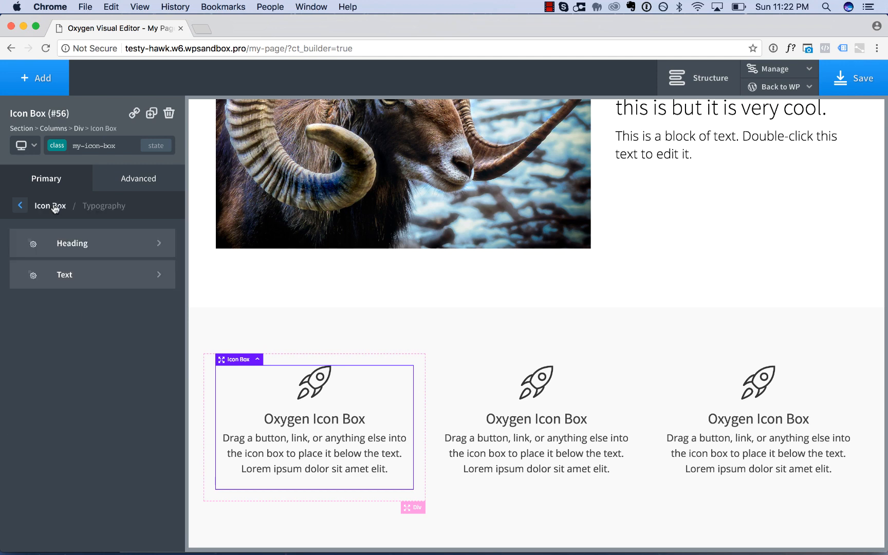
Set the text typography of the my-icon-box class to font size 18 px, line height 1.4 and font weight 300.
{"action": "left_click", "coordinate": [66, 273]}
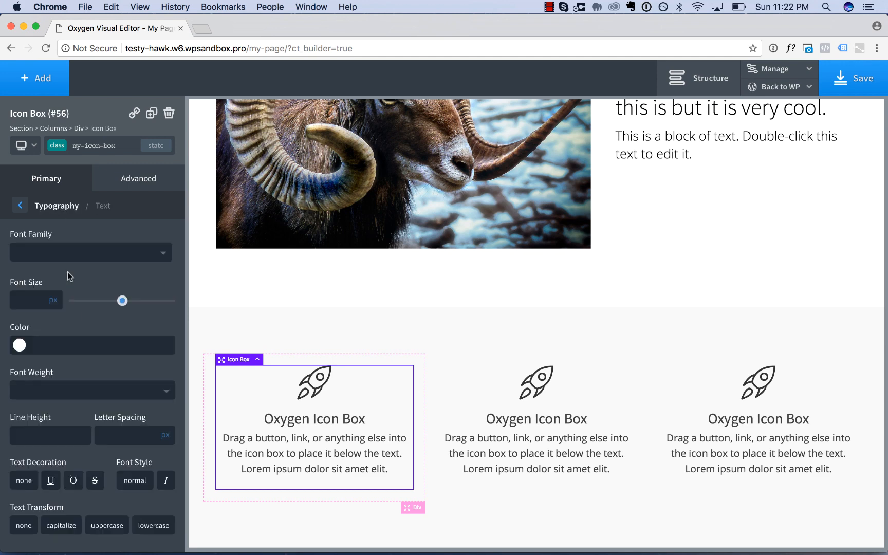
{"action": "left_click", "coordinate": [30, 300]}
{"action": "type", "text": "19"}
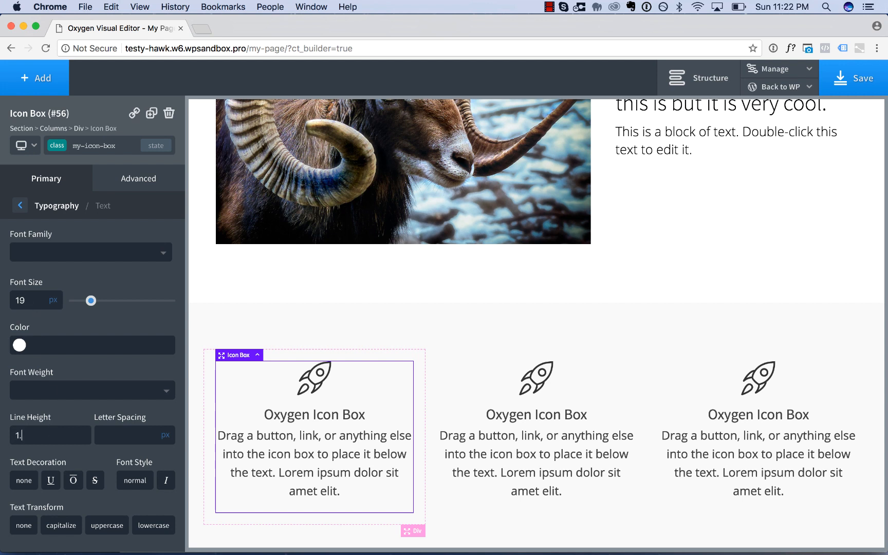
{"action": "type", "text": "1.4"}
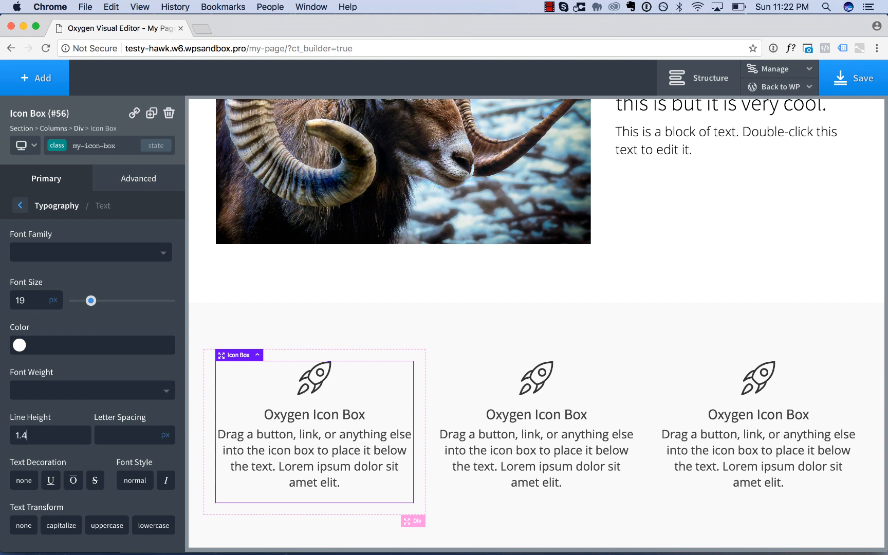
{"action": "left_click", "coordinate": [77, 396]}
{"action": "left_click", "coordinate": [66, 462]}
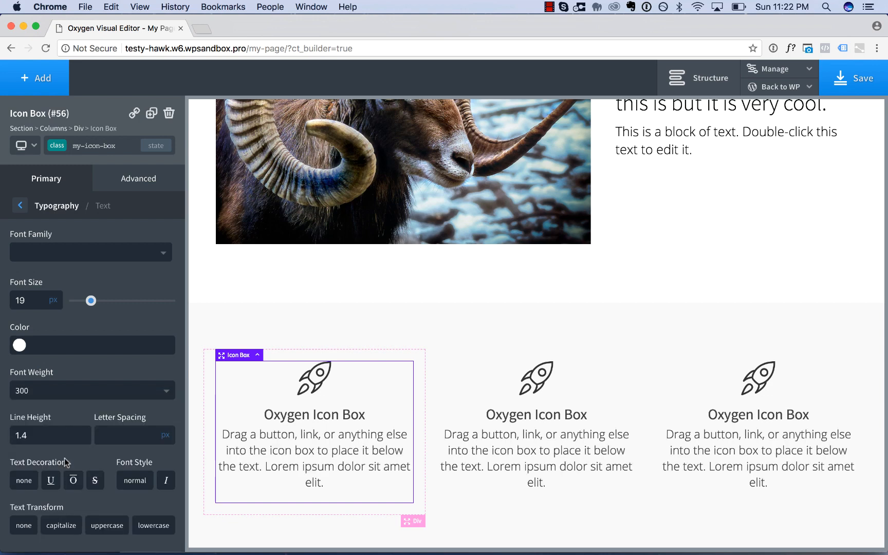
{"action": "double_click", "coordinate": [20, 305]}
{"action": "type", "text": "18"}
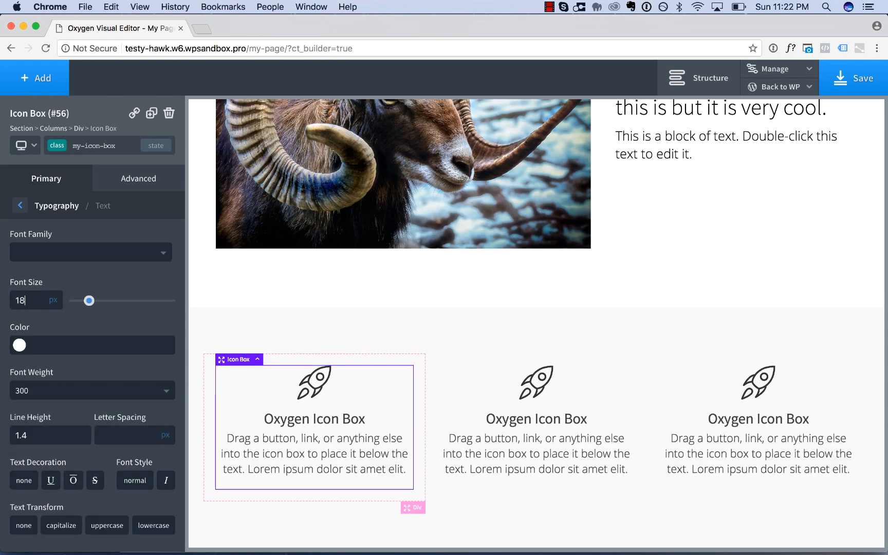
Set the icon style of the my-icon class to Solid, working from the first icon box's rocket icon.
{"action": "left_click", "coordinate": [547, 366]}
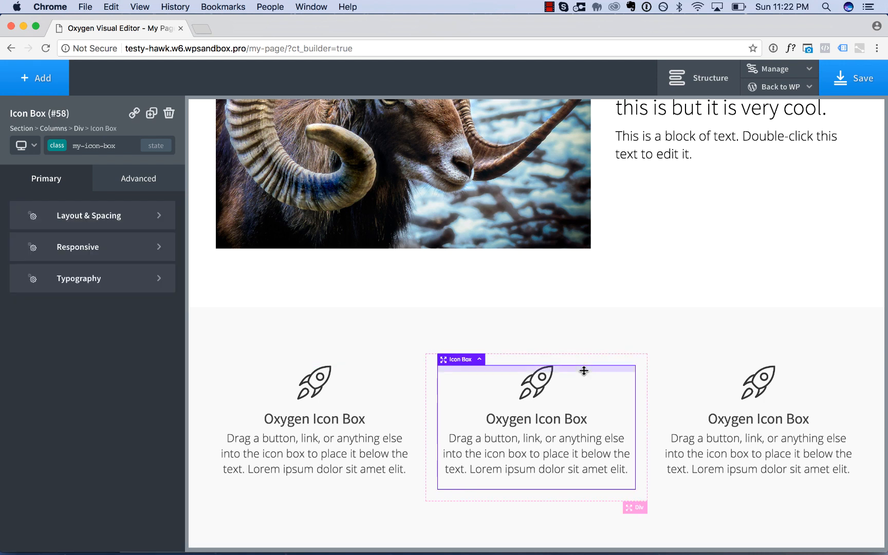
{"action": "left_click", "coordinate": [317, 391]}
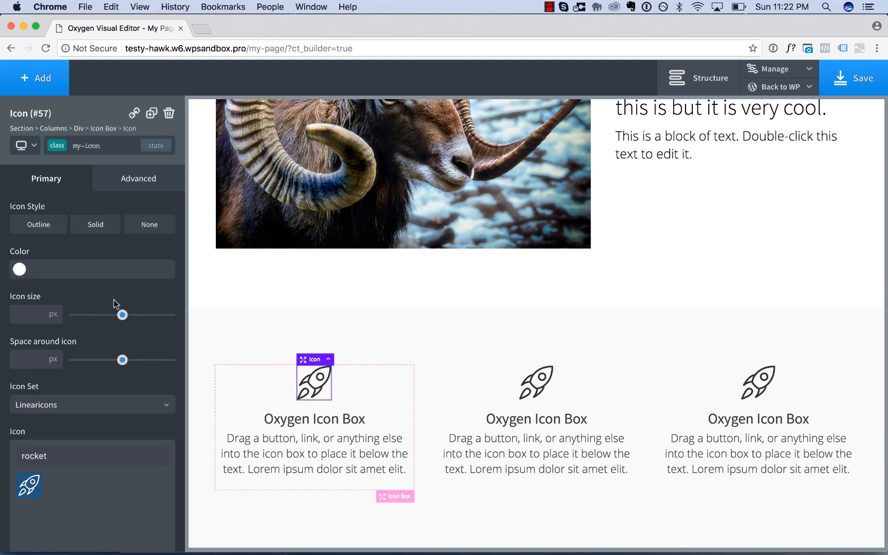
{"action": "left_click", "coordinate": [95, 225]}
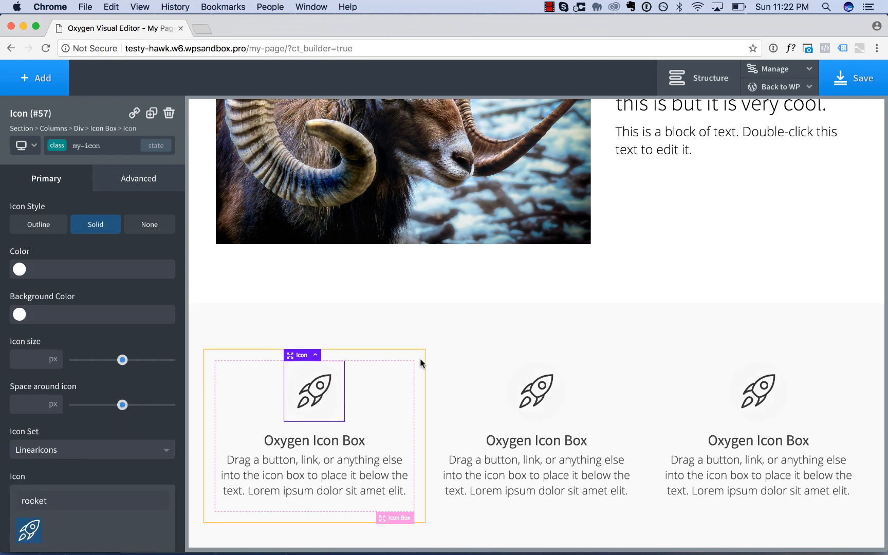
Copy the background color value #3292db from the Click Here Now button's primary-button class.
{"action": "scroll", "coordinate": [420, 359], "scroll_direction": "up", "scroll_amount": 15}
{"action": "scroll", "coordinate": [420, 364], "scroll_direction": "up", "scroll_amount": 20}
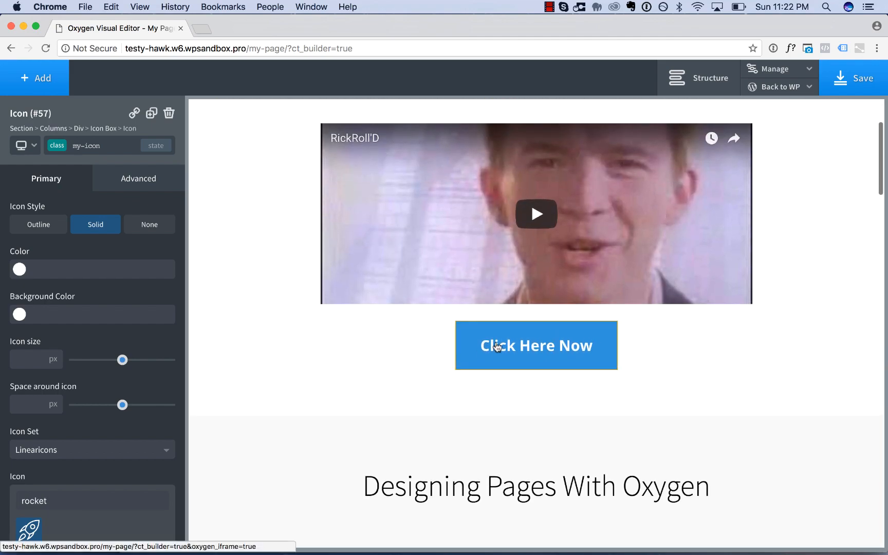
{"action": "left_click", "coordinate": [496, 345]}
{"action": "left_click", "coordinate": [121, 180]}
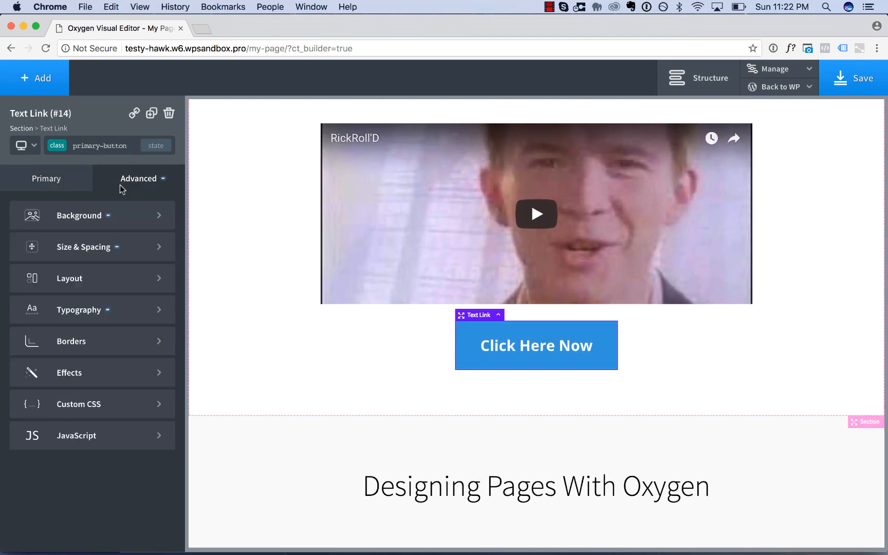
{"action": "left_click", "coordinate": [107, 212]}
{"action": "triple_click", "coordinate": [88, 249]}
{"action": "key", "text": "super+c"}
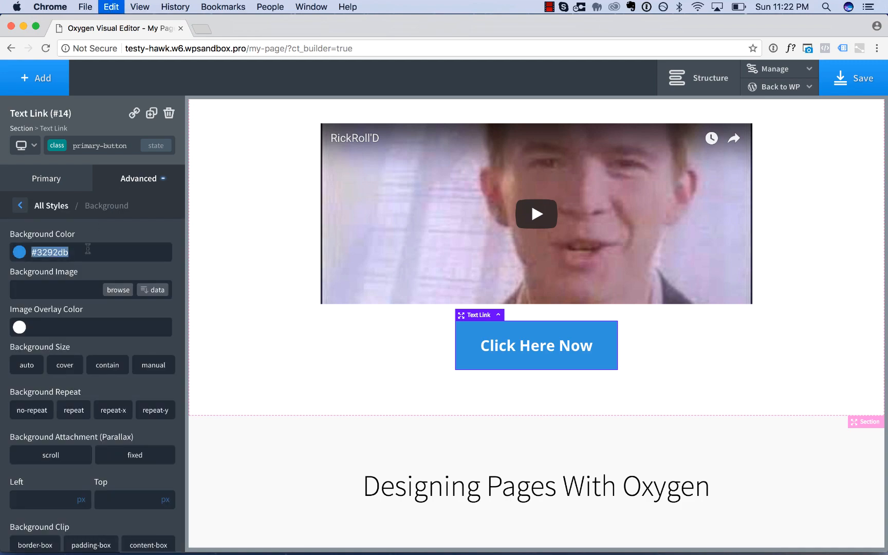
Paste #3292db as the icon color of the my-icon class, working from the first icon.
{"action": "scroll", "coordinate": [327, 383], "scroll_direction": "down", "scroll_amount": 15}
{"action": "scroll", "coordinate": [327, 381], "scroll_direction": "down", "scroll_amount": 15}
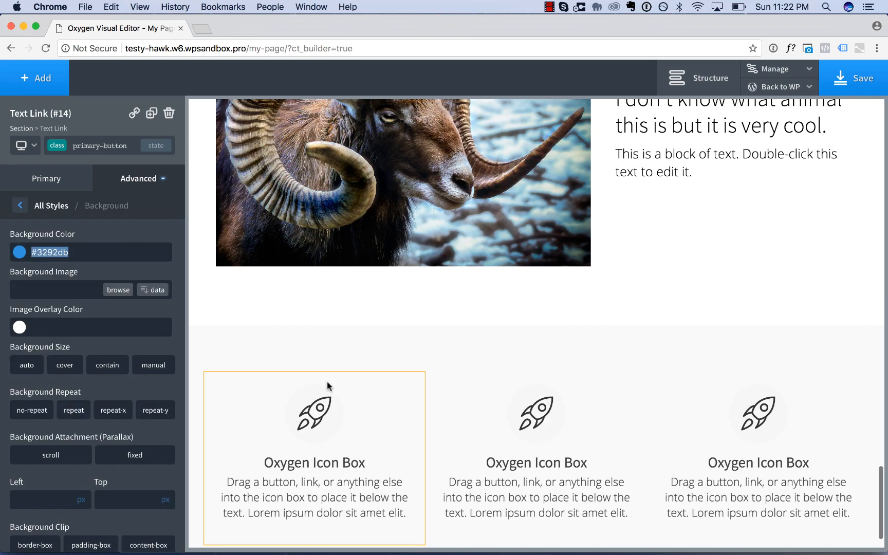
{"action": "left_click", "coordinate": [311, 360]}
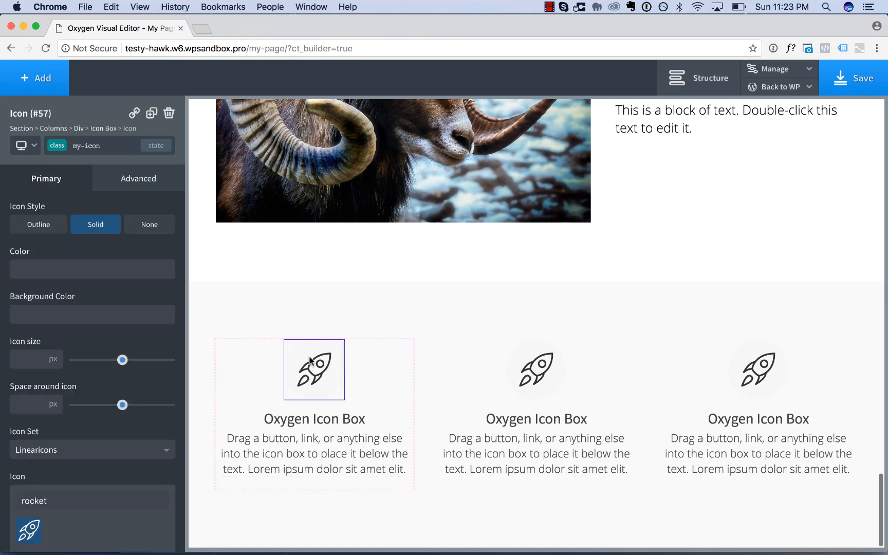
{"action": "left_click", "coordinate": [55, 269]}
{"action": "key", "text": "super+v"}
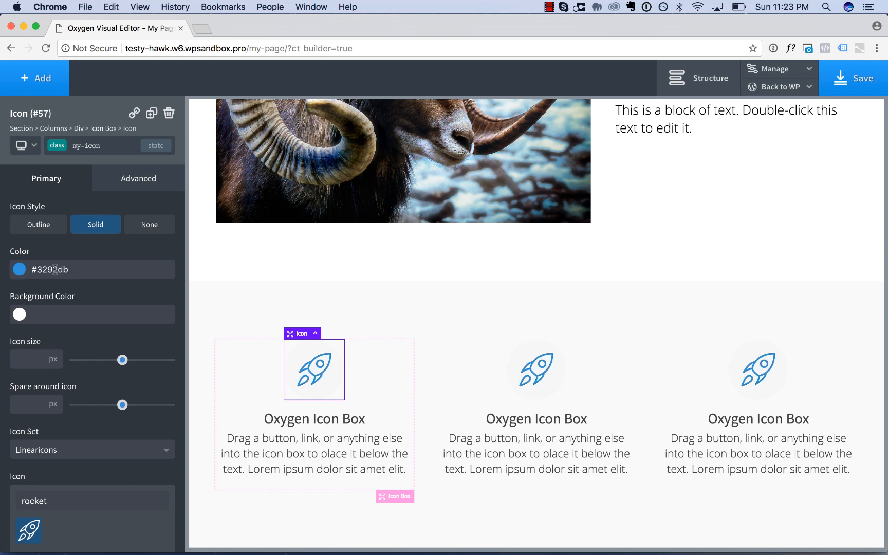
Set the icon background color of the my-icon class to rgba(0,0,0,0.03).
{"action": "left_click", "coordinate": [19, 314]}
{"action": "left_click_drag", "start_coordinate": [32, 401], "coordinate": [28, 440]}
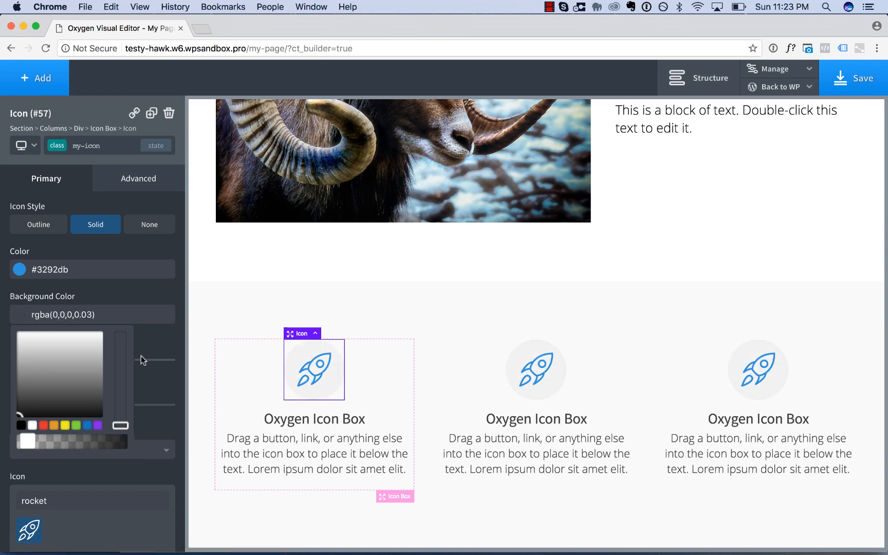
{"action": "left_click", "coordinate": [154, 343]}
Set the space around the icon to 31 px and the icon size to 39 px for the my-icon class.
{"action": "scroll", "coordinate": [152, 337], "scroll_direction": "down", "scroll_amount": 3}
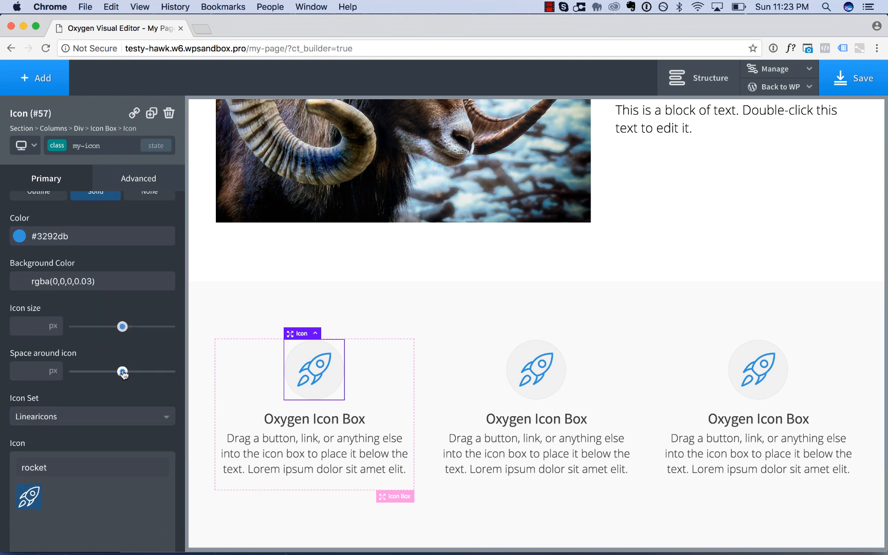
{"action": "left_click_drag", "start_coordinate": [122, 373], "coordinate": [98, 374]}
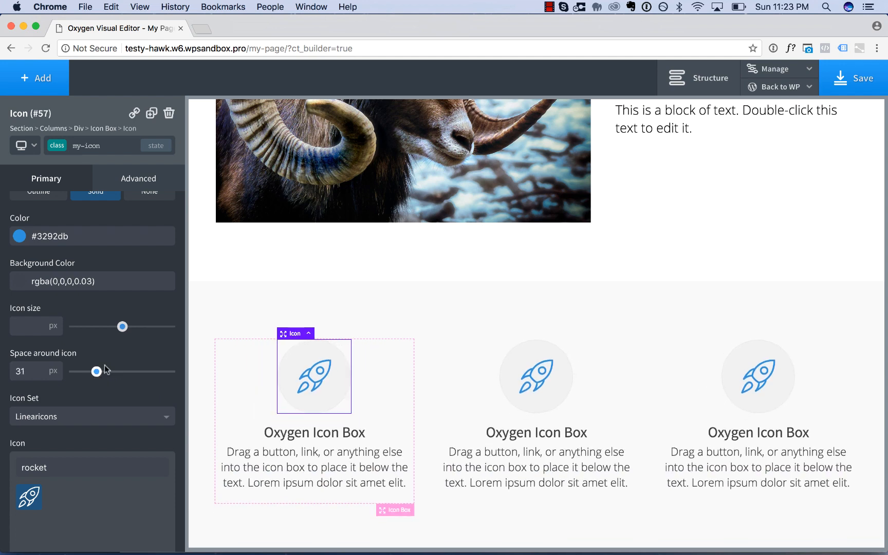
{"action": "left_click_drag", "start_coordinate": [122, 331], "coordinate": [105, 331]}
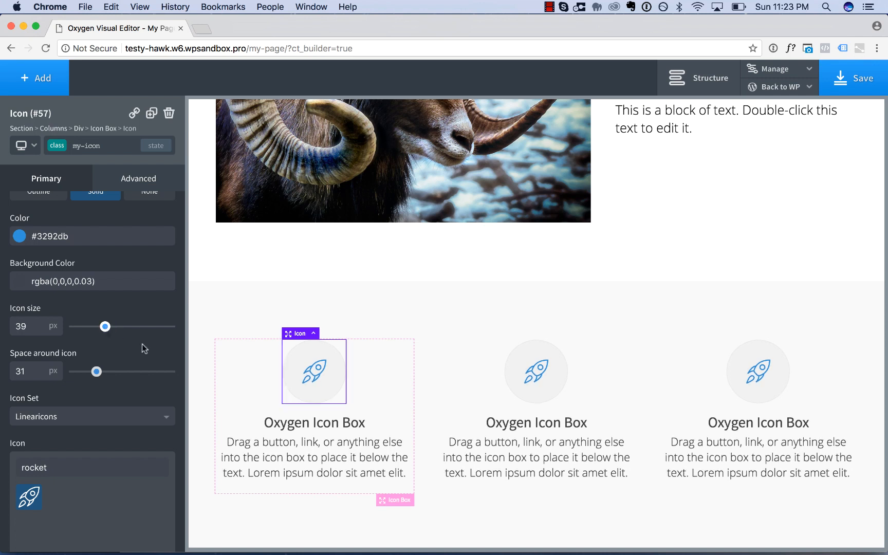
Replace the first icon box's rocket with the apartment icon from the Linearicons set.
{"action": "scroll", "coordinate": [142, 344], "scroll_direction": "down", "scroll_amount": 2}
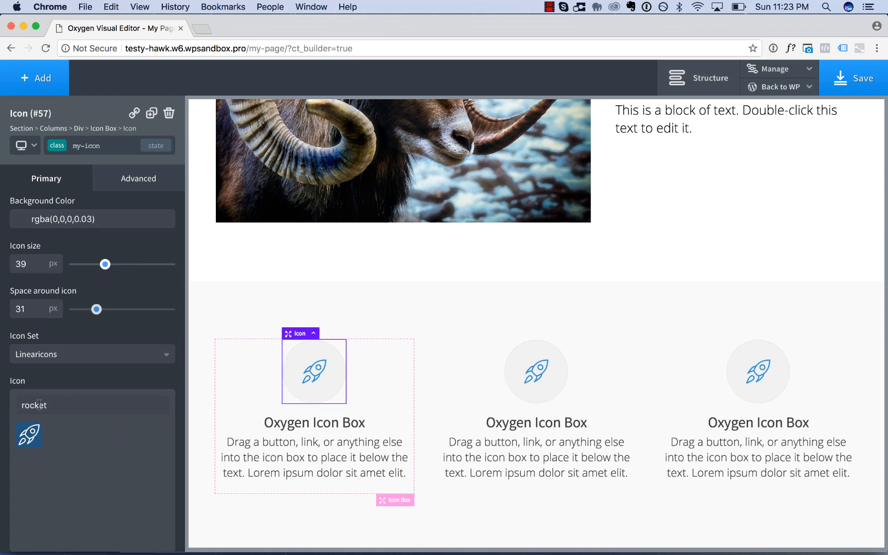
{"action": "scroll", "coordinate": [39, 403], "scroll_direction": "down", "scroll_amount": 1}
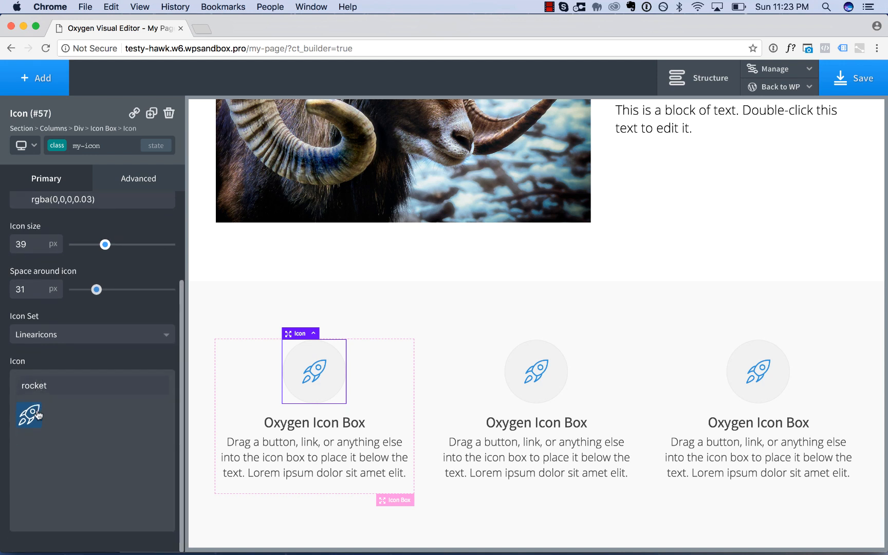
{"action": "double_click", "coordinate": [51, 387]}
{"action": "key", "text": "BackSpace"}
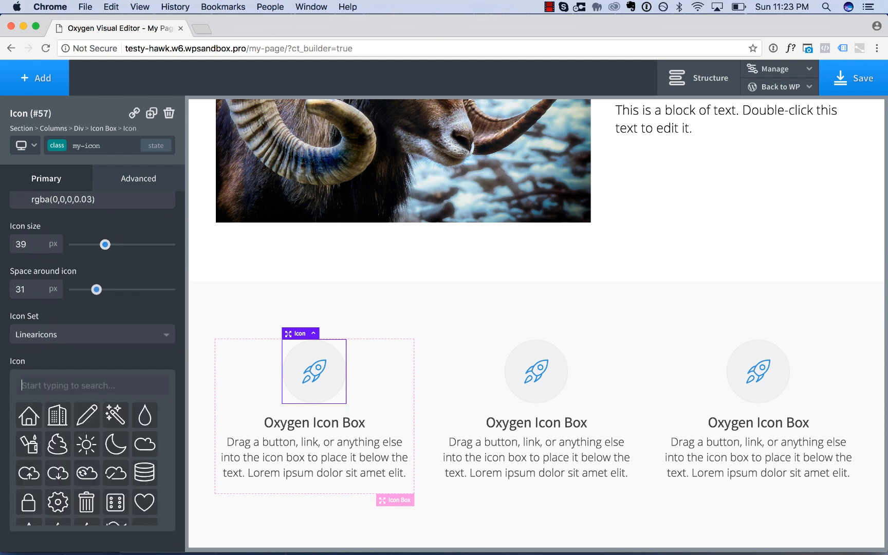
{"action": "left_click", "coordinate": [57, 414]}
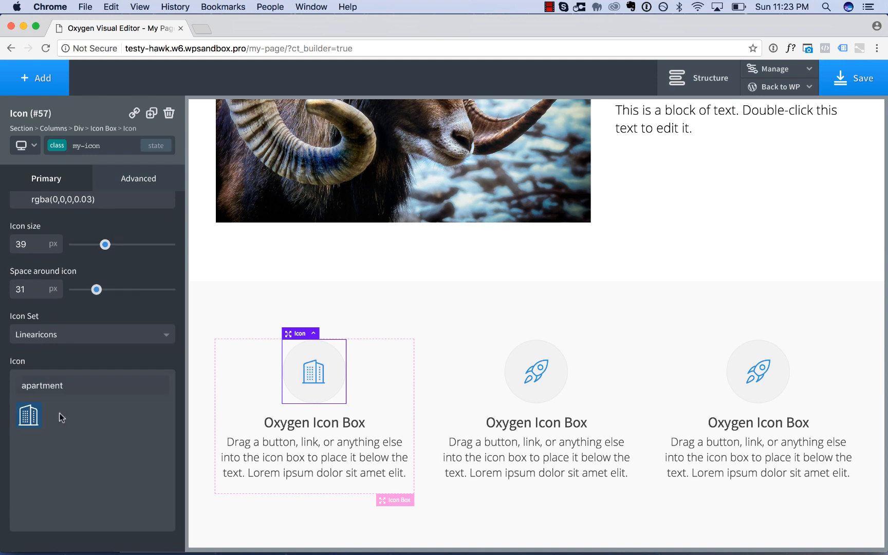
Replace the third icon box's rocket with the pencil icon from the Linearicons set.
{"action": "left_click", "coordinate": [762, 385]}
{"action": "double_click", "coordinate": [62, 386]}
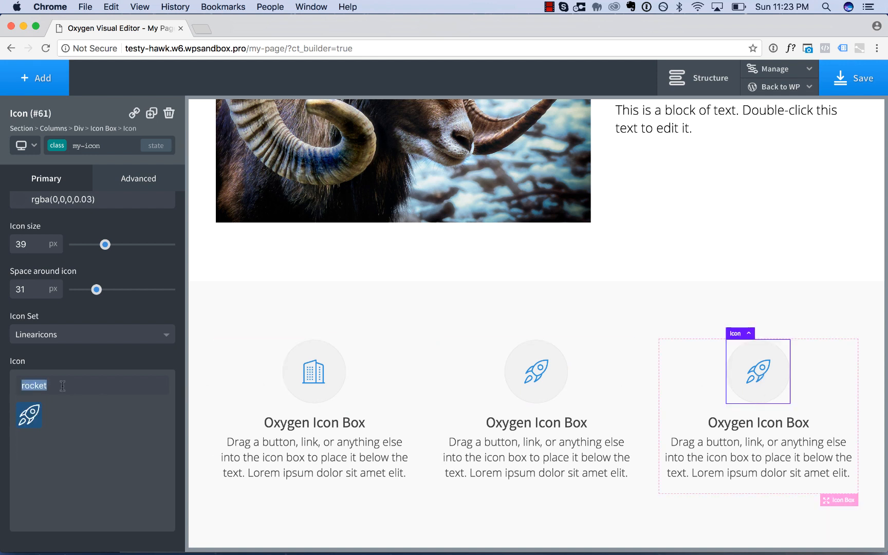
{"action": "key", "text": "BackSpace"}
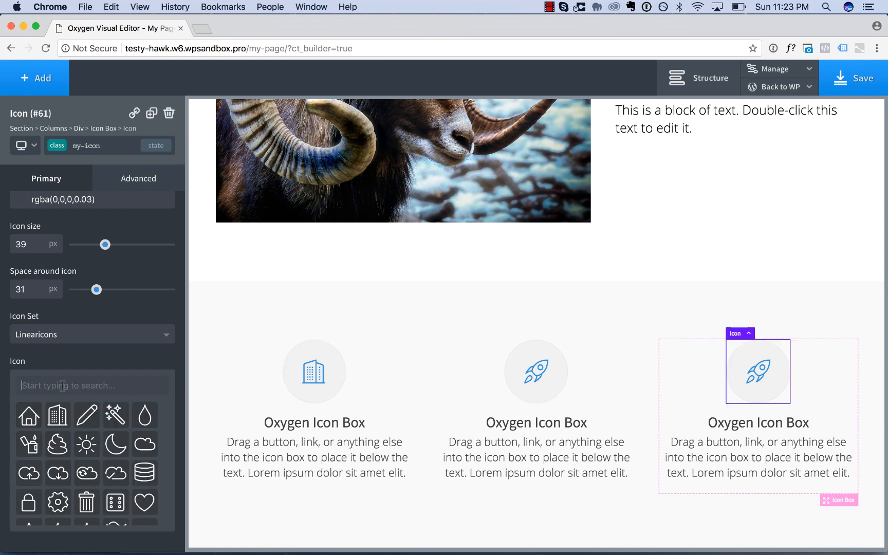
{"action": "left_click", "coordinate": [91, 416]}
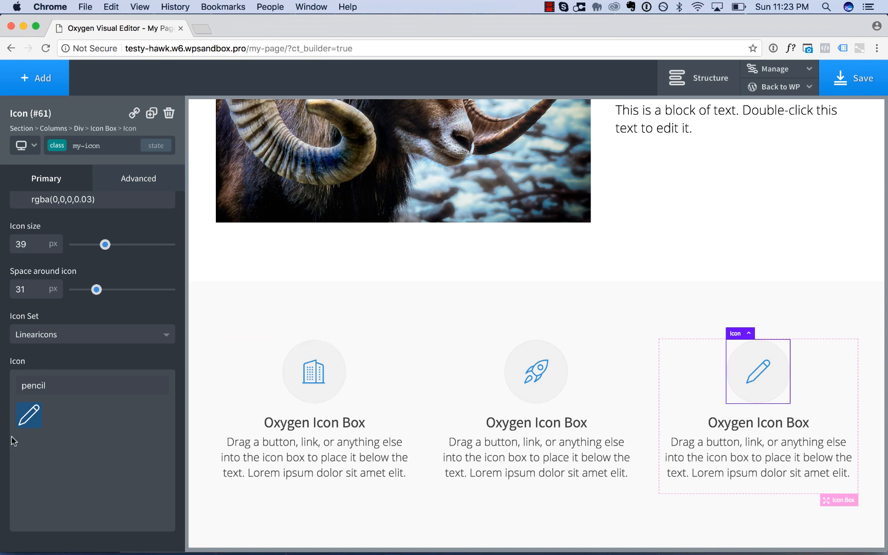
Reduce the icon size of the my-icon class to 35 px.
{"action": "left_click_drag", "start_coordinate": [105, 244], "coordinate": [116, 245]}
{"action": "left_click", "coordinate": [100, 245]}
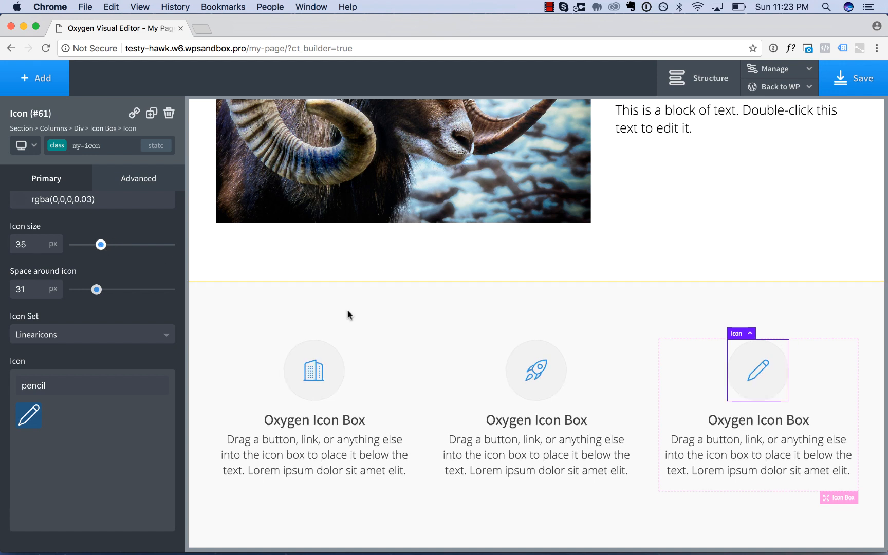
Inspect the individual icons and their section, and review the whole page from the header down to the icon boxes.
{"action": "left_click", "coordinate": [369, 368]}
{"action": "left_click", "coordinate": [532, 368]}
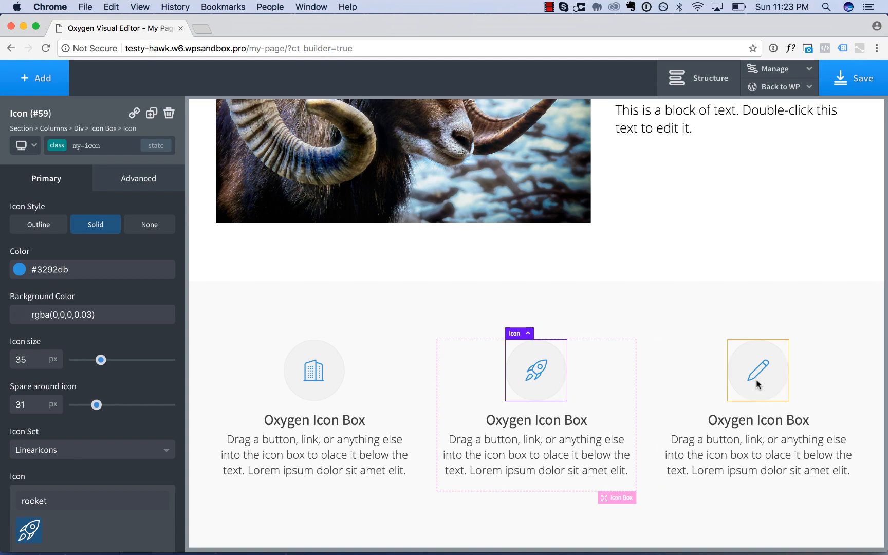
{"action": "left_click", "coordinate": [757, 379]}
{"action": "left_click", "coordinate": [676, 391]}
{"action": "left_click", "coordinate": [602, 290]}
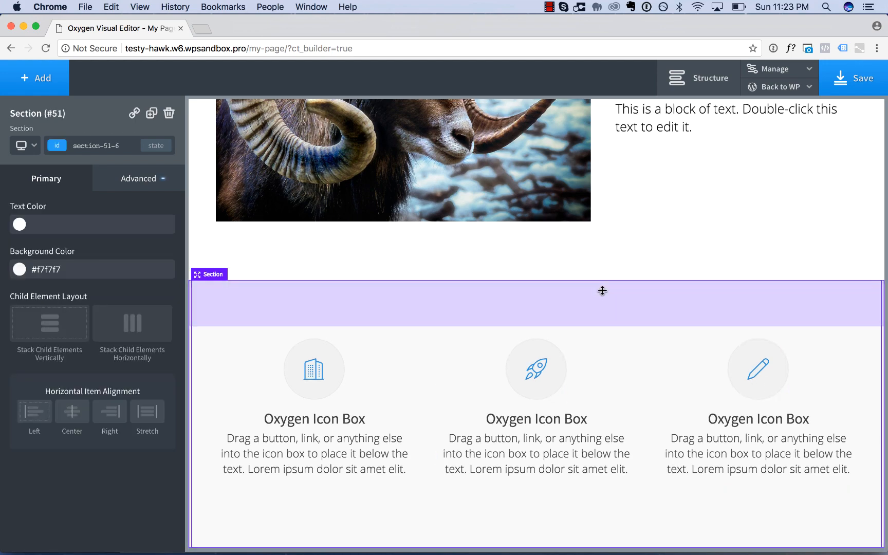
{"action": "scroll", "coordinate": [603, 290], "scroll_direction": "up", "scroll_amount": 5}
{"action": "scroll", "coordinate": [602, 290], "scroll_direction": "up", "scroll_amount": 15}
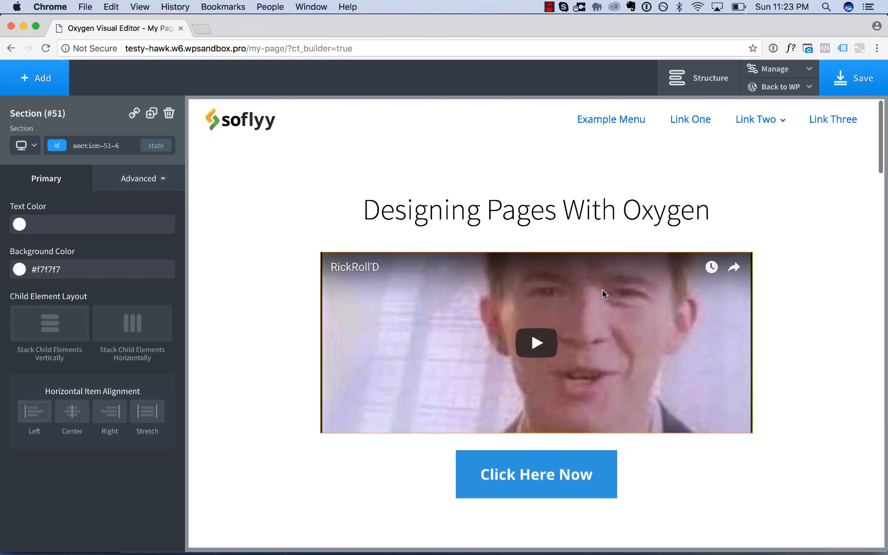
{"action": "scroll", "coordinate": [496, 200], "scroll_direction": "down", "scroll_amount": 10}
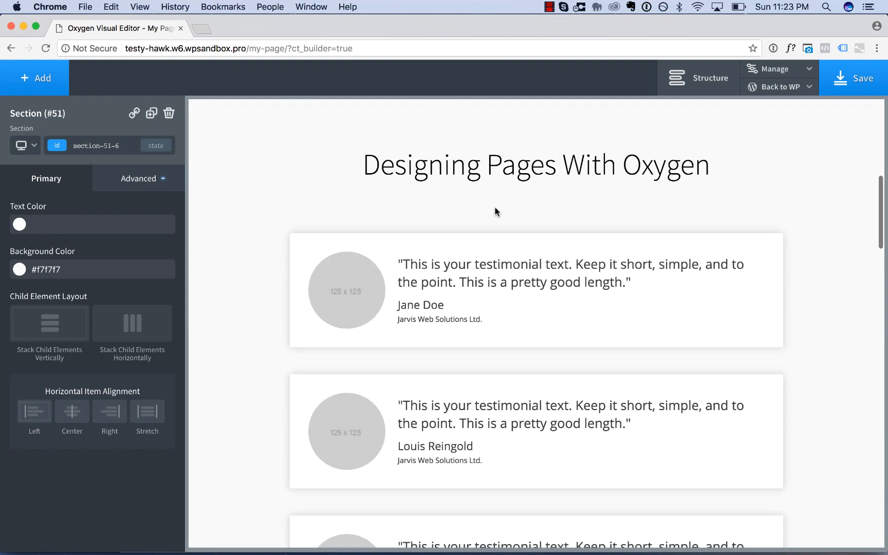
{"action": "scroll", "coordinate": [483, 299], "scroll_direction": "down", "scroll_amount": 15}
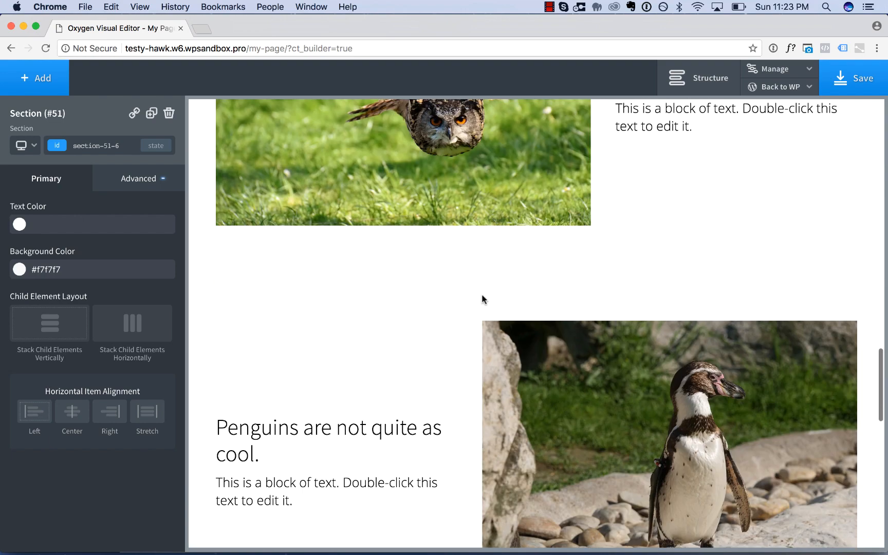
{"action": "scroll", "coordinate": [474, 310], "scroll_direction": "down", "scroll_amount": 8}
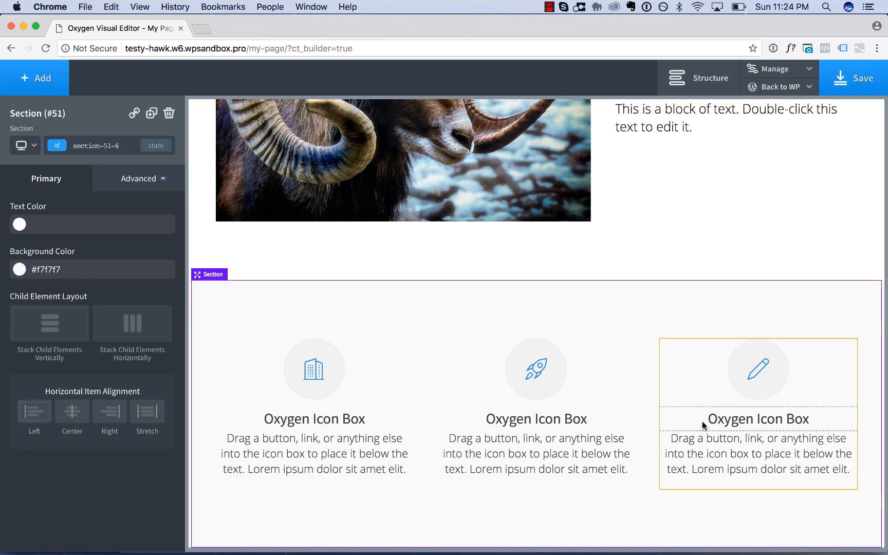
{"action": "scroll", "coordinate": [695, 482], "scroll_direction": "up", "scroll_amount": 20}
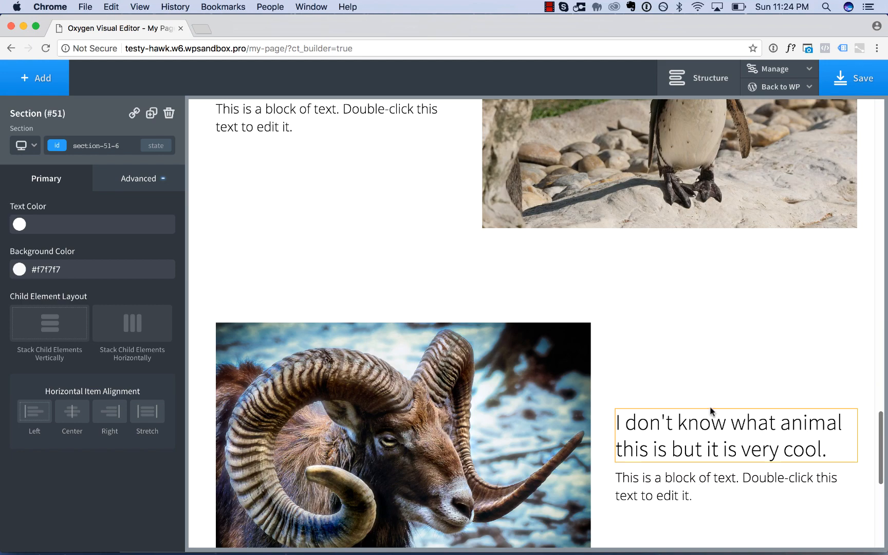
{"action": "scroll", "coordinate": [721, 337], "scroll_direction": "up", "scroll_amount": 10}
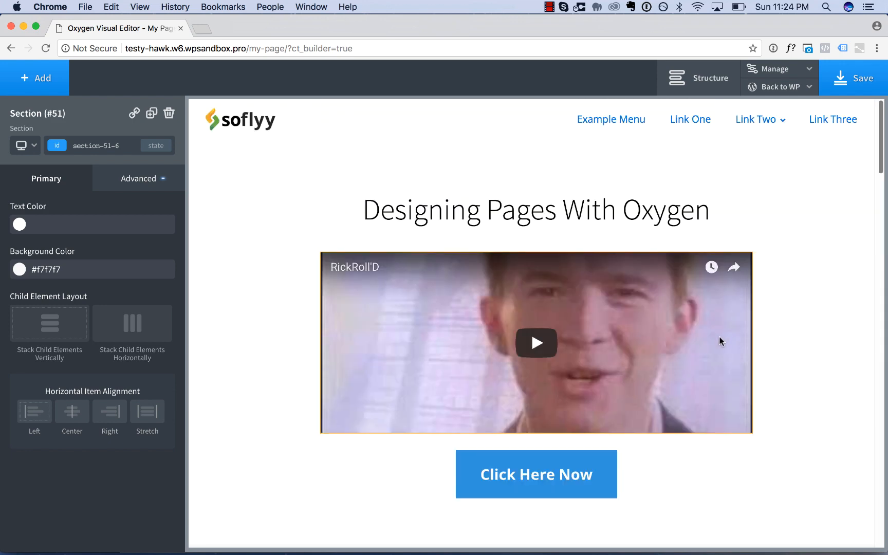
Duplicate the "Click Here Now" button below the video and try moving the copy down the page towards Product Features.
{"action": "scroll", "coordinate": [680, 317], "scroll_direction": "down", "scroll_amount": 5}
{"action": "left_click", "coordinate": [551, 184]}
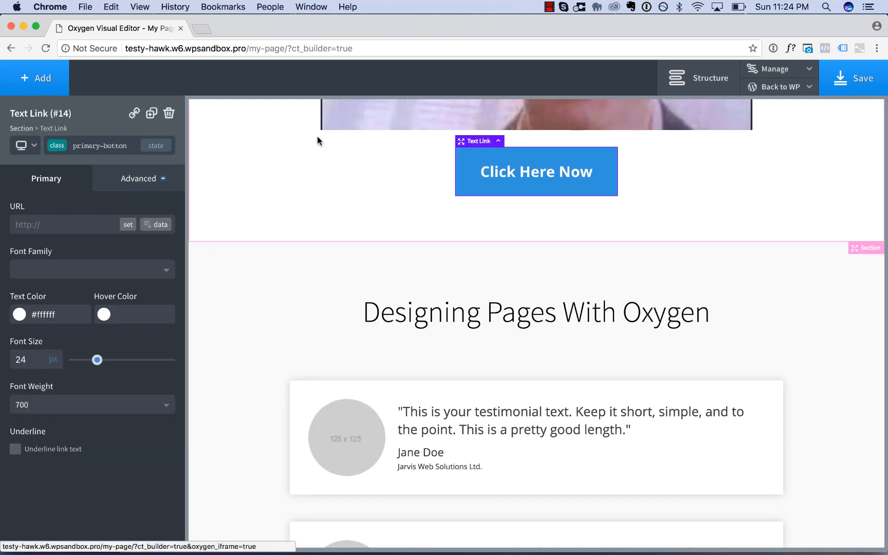
{"action": "left_click", "coordinate": [152, 114]}
{"action": "left_click_drag", "start_coordinate": [534, 229], "coordinate": [533, 188]}
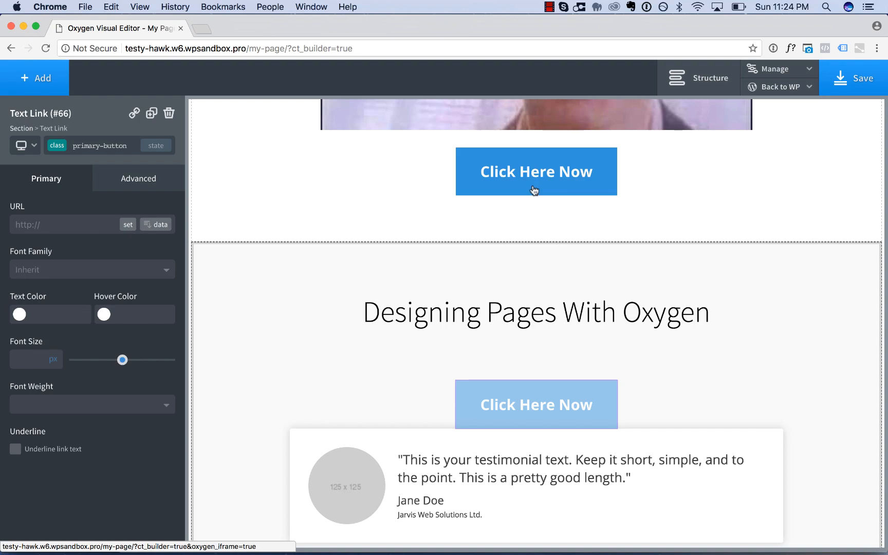
{"action": "scroll", "coordinate": [529, 257], "scroll_direction": "down", "scroll_amount": 15}
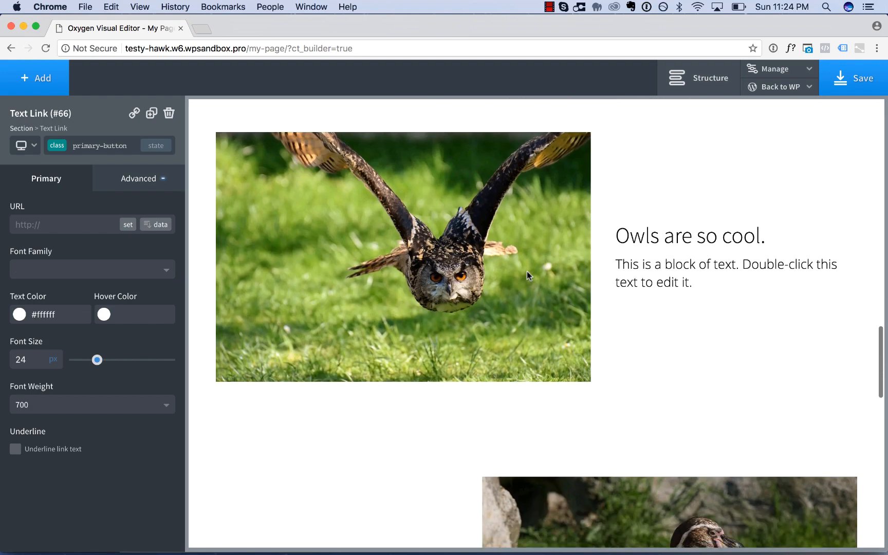
{"action": "scroll", "coordinate": [527, 272], "scroll_direction": "up", "scroll_amount": 10}
{"action": "scroll", "coordinate": [529, 258], "scroll_direction": "down", "scroll_amount": 8}
{"action": "scroll", "coordinate": [530, 258], "scroll_direction": "up", "scroll_amount": 11}
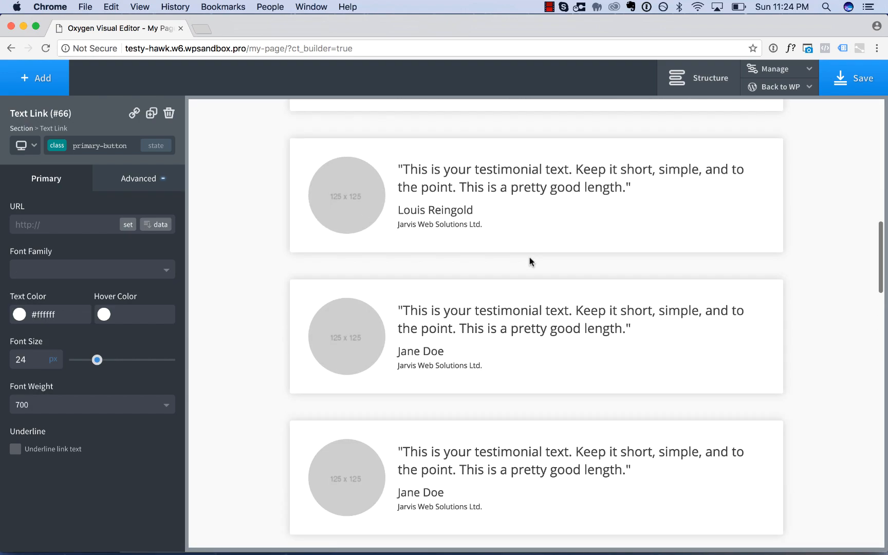
{"action": "scroll", "coordinate": [530, 257], "scroll_direction": "up", "scroll_amount": 9}
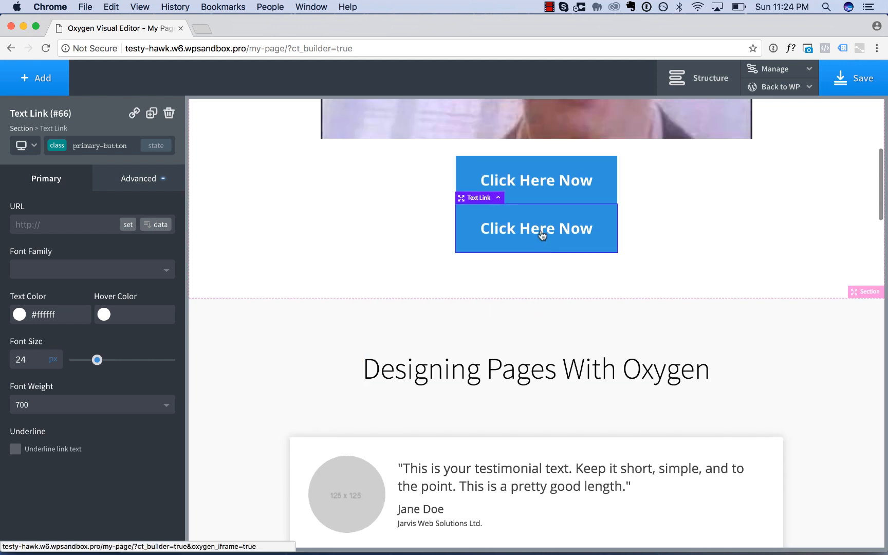
Open the page structure tree and expand the text column of the owl row in Product Features.
{"action": "left_click", "coordinate": [701, 81]}
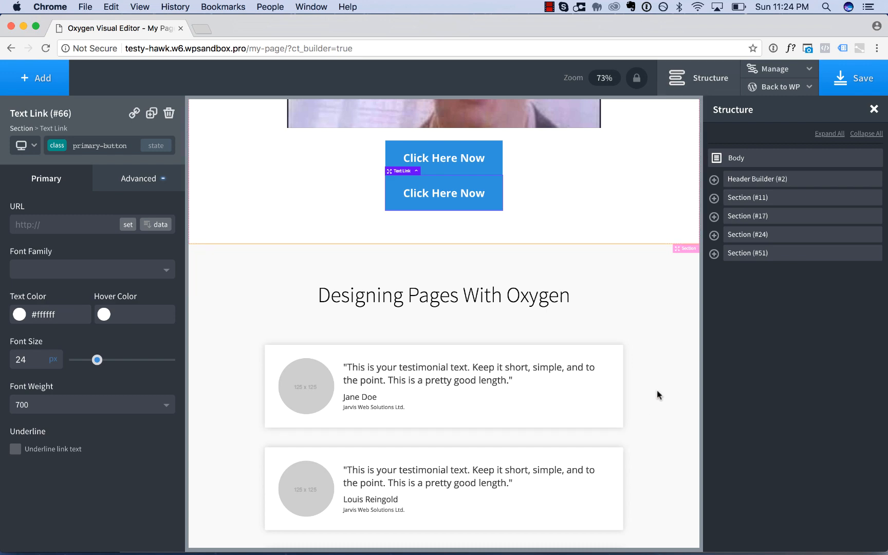
{"action": "scroll", "coordinate": [657, 390], "scroll_direction": "down", "scroll_amount": 7}
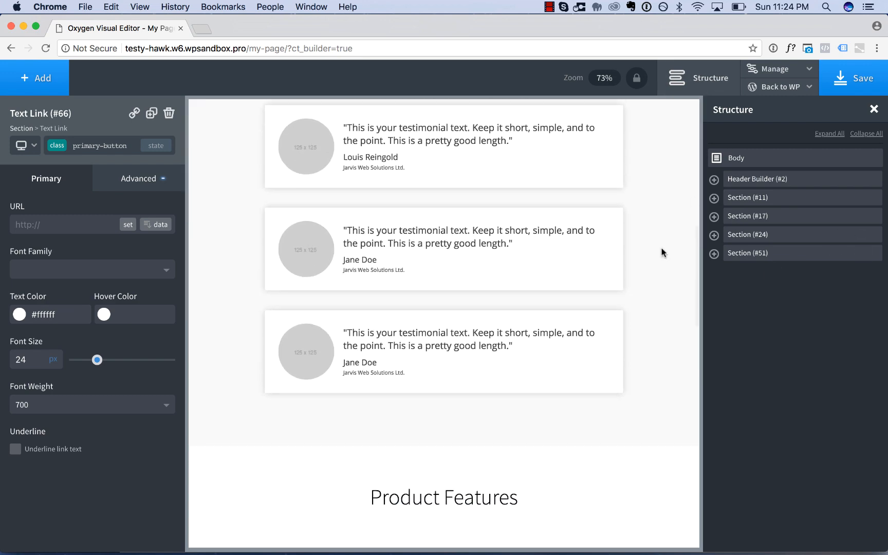
{"action": "scroll", "coordinate": [619, 311], "scroll_direction": "down", "scroll_amount": 7}
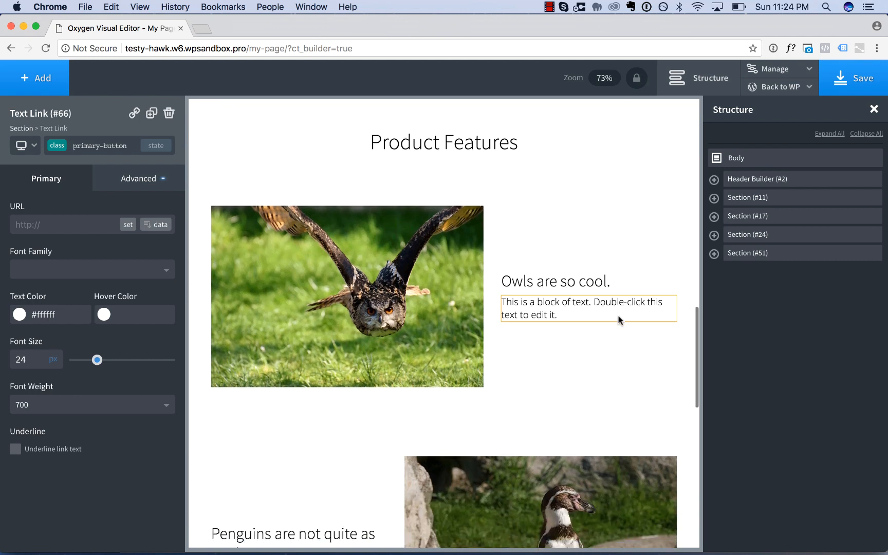
{"action": "left_click", "coordinate": [602, 348]}
{"action": "mouse_move", "coordinate": [774, 312]}
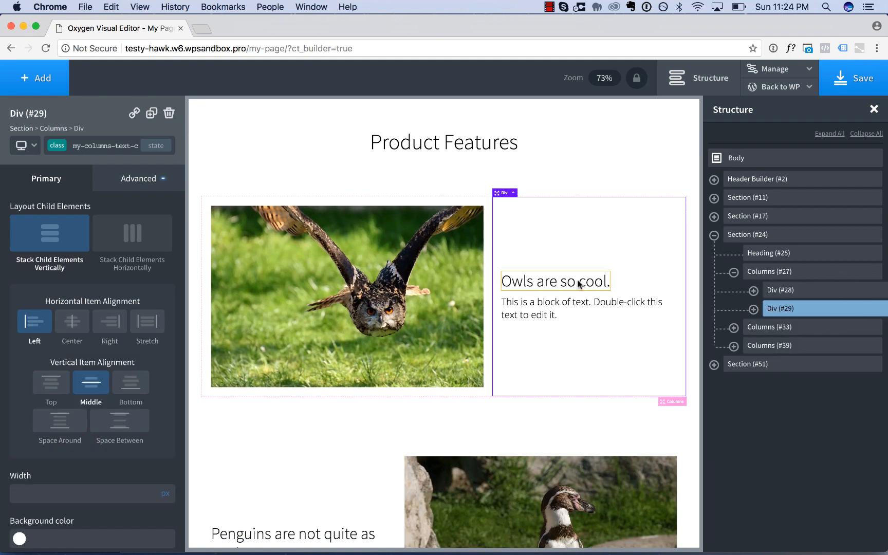
{"action": "left_click", "coordinate": [754, 309]}
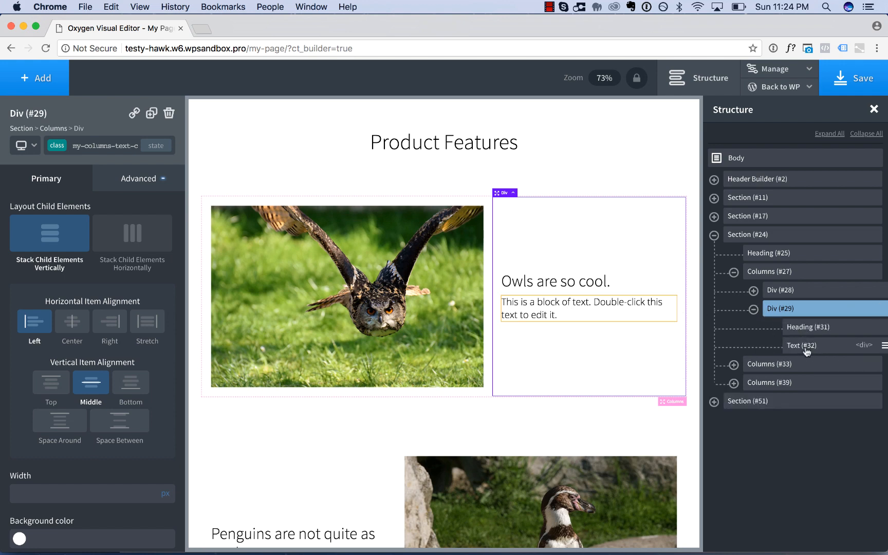
Move the duplicated "Click Here Now" button into the owl row's text column, directly below the text block.
{"action": "scroll", "coordinate": [631, 293], "scroll_direction": "up", "scroll_amount": 10}
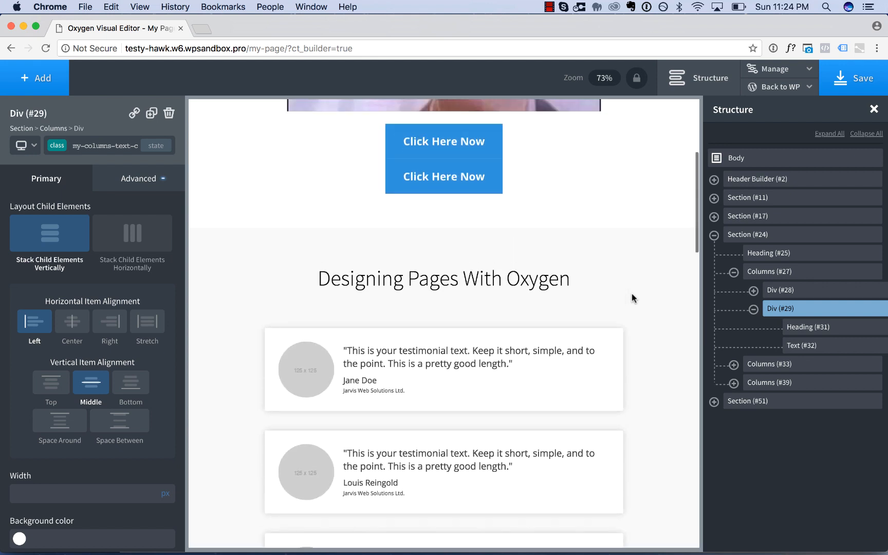
{"action": "scroll", "coordinate": [632, 293], "scroll_direction": "up", "scroll_amount": 3}
{"action": "left_click", "coordinate": [489, 240]}
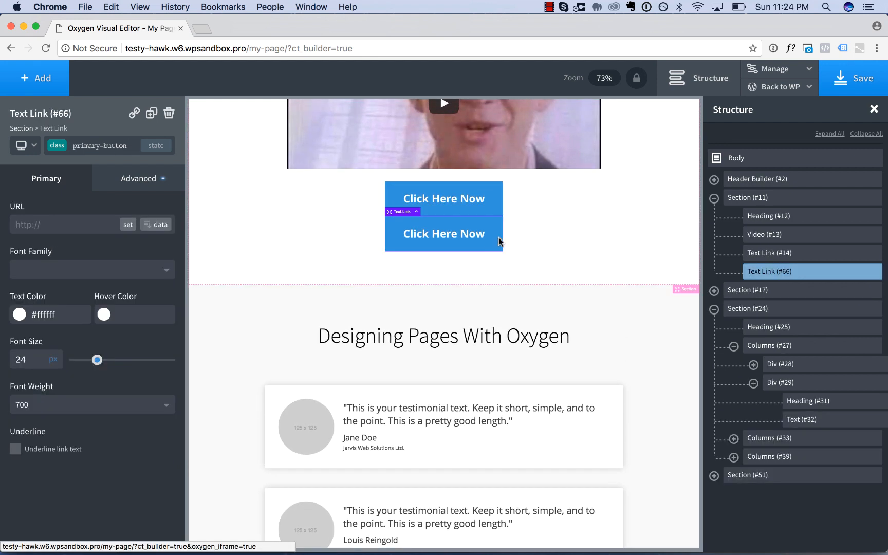
{"action": "left_click_drag", "start_coordinate": [769, 276], "coordinate": [812, 432]}
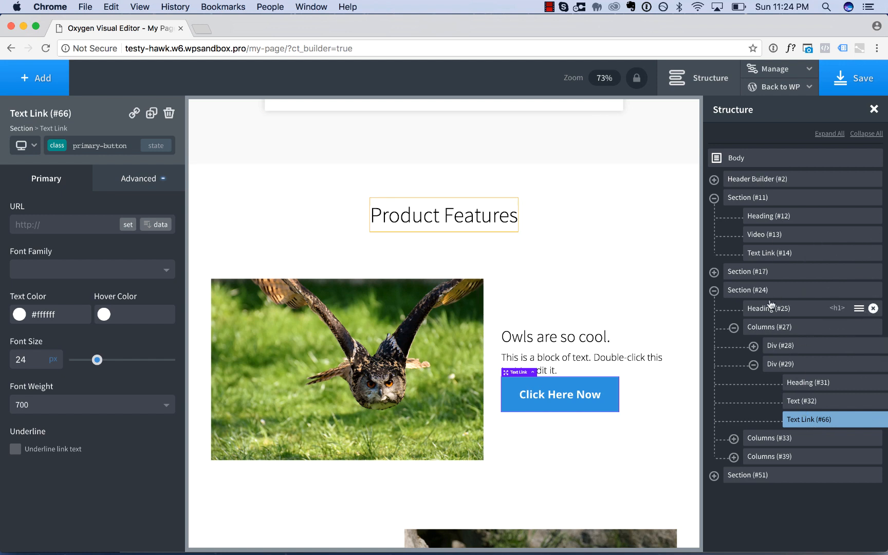
Add a small bottom margin to the feature-text class to separate the owl row's text from the button.
{"action": "scroll", "coordinate": [631, 384], "scroll_direction": "down", "scroll_amount": 5}
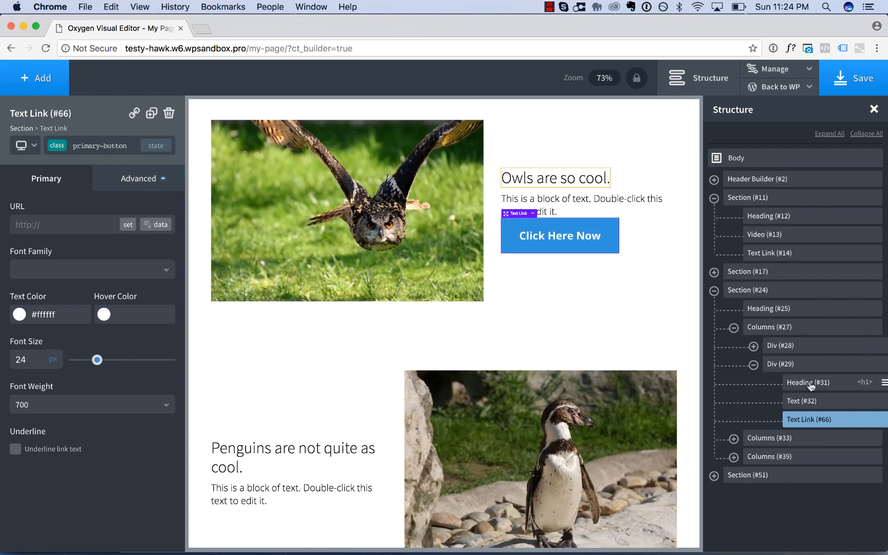
{"action": "left_click", "coordinate": [798, 401]}
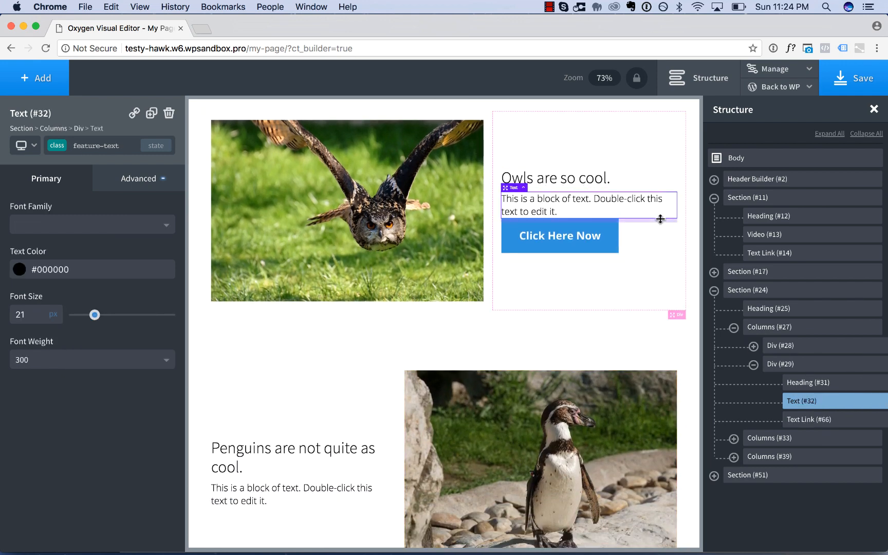
{"action": "left_click_drag", "start_coordinate": [661, 219], "coordinate": [660, 228]}
Change the owl row's button text to "Learn More".
{"action": "triple_click", "coordinate": [578, 239]}
{"action": "type", "text": "Learn"}
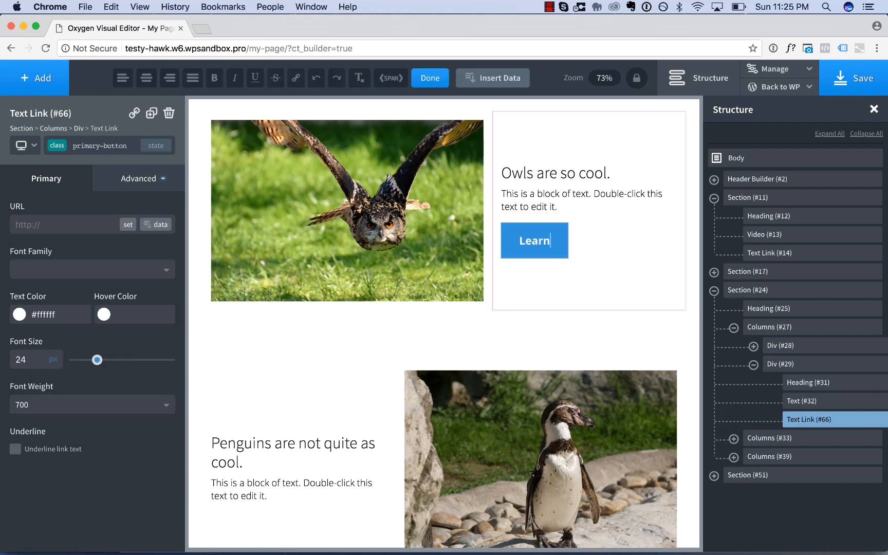
{"action": "type", "text": " More"}
{"action": "left_click", "coordinate": [646, 242]}
{"action": "scroll", "coordinate": [647, 242], "scroll_direction": "down", "scroll_amount": 6}
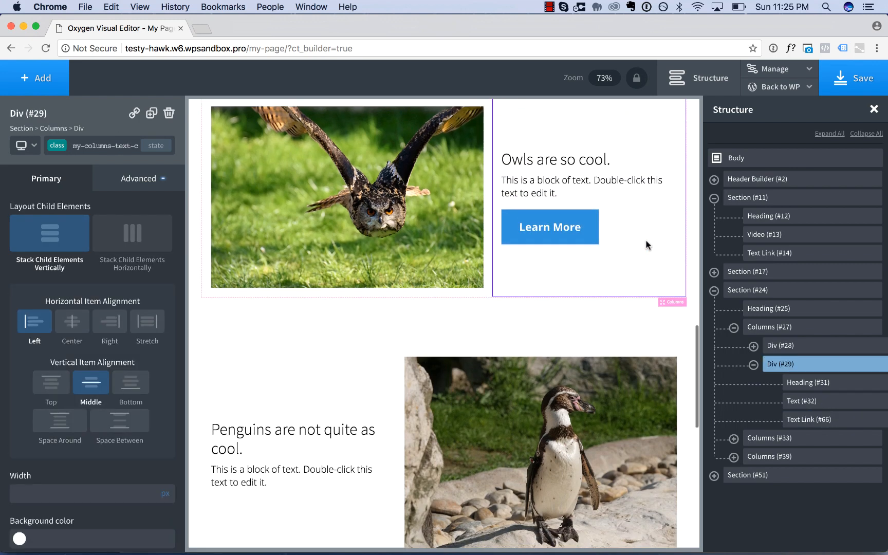
Duplicate the "Learn More" button and place the copy below the text in the ram row.
{"action": "scroll", "coordinate": [646, 241], "scroll_direction": "down", "scroll_amount": 2}
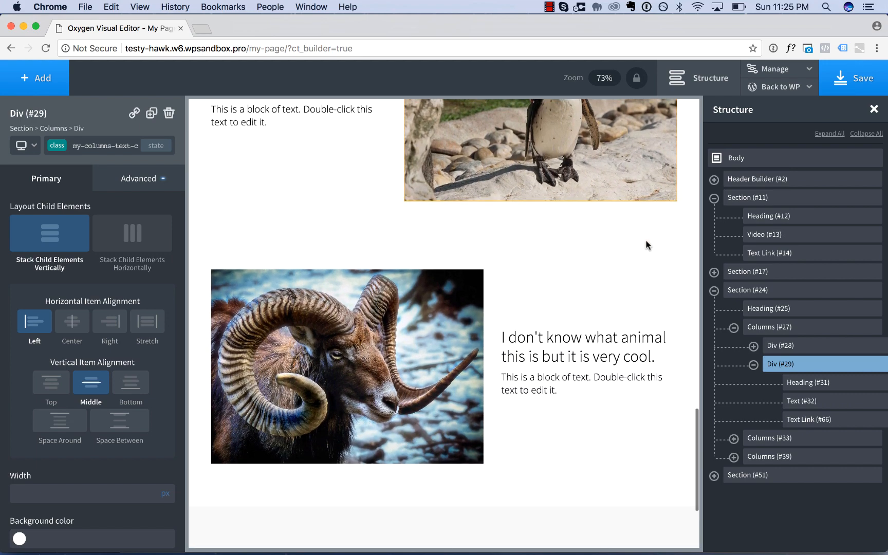
{"action": "scroll", "coordinate": [646, 242], "scroll_direction": "up", "scroll_amount": 6}
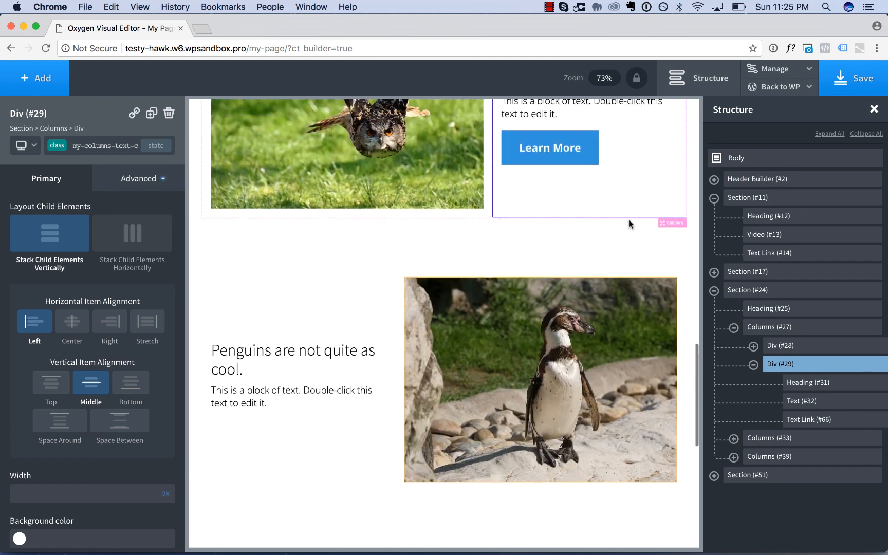
{"action": "left_click", "coordinate": [530, 160]}
{"action": "left_click", "coordinate": [151, 113]}
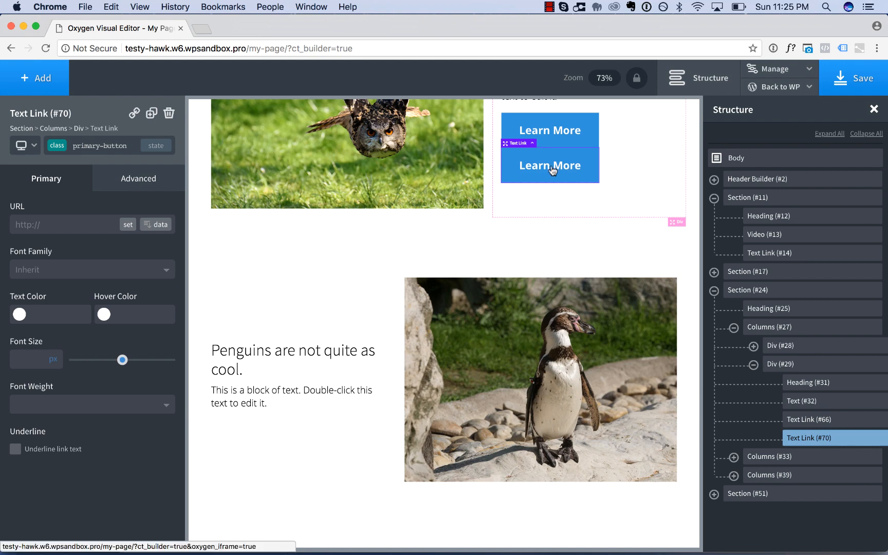
{"action": "left_click_drag", "start_coordinate": [550, 166], "coordinate": [575, 539]}
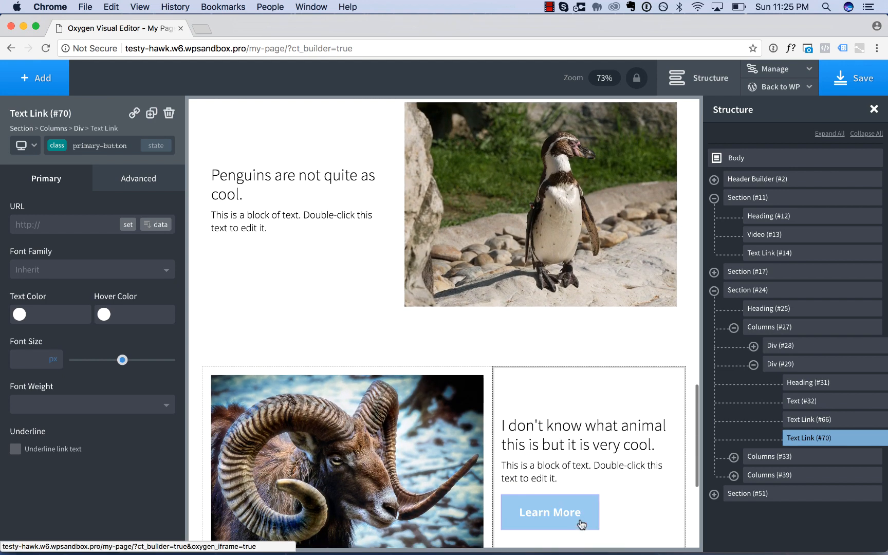
{"action": "left_click_drag", "start_coordinate": [616, 483], "coordinate": [618, 484]}
Change the primary-button class's background color to purple #6c30d3 and check the buttons down the page.
{"action": "scroll", "coordinate": [618, 484], "scroll_direction": "up", "scroll_amount": 20}
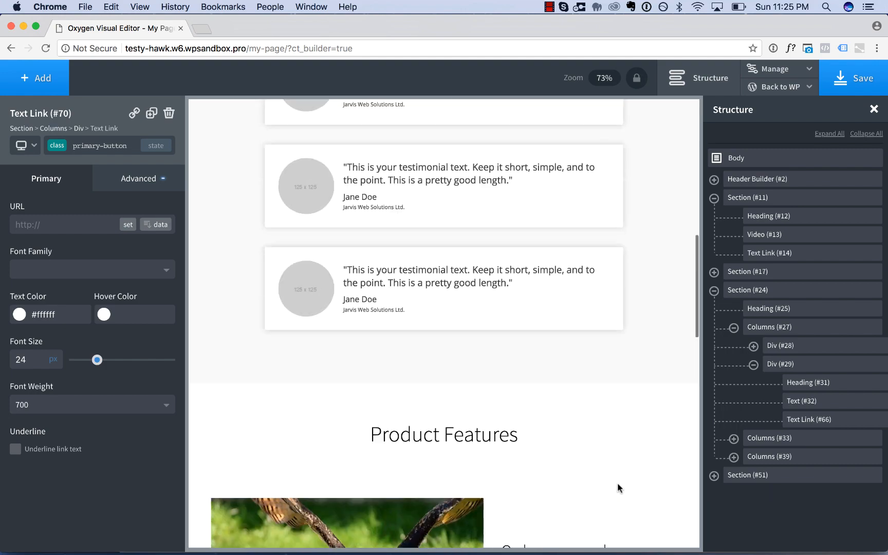
{"action": "left_click", "coordinate": [444, 371]}
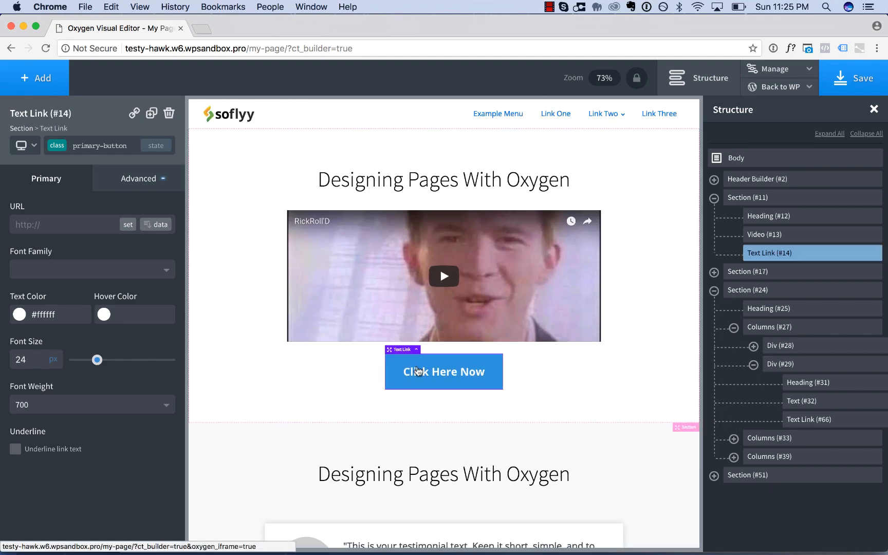
{"action": "left_click", "coordinate": [153, 189]}
{"action": "left_click", "coordinate": [54, 227]}
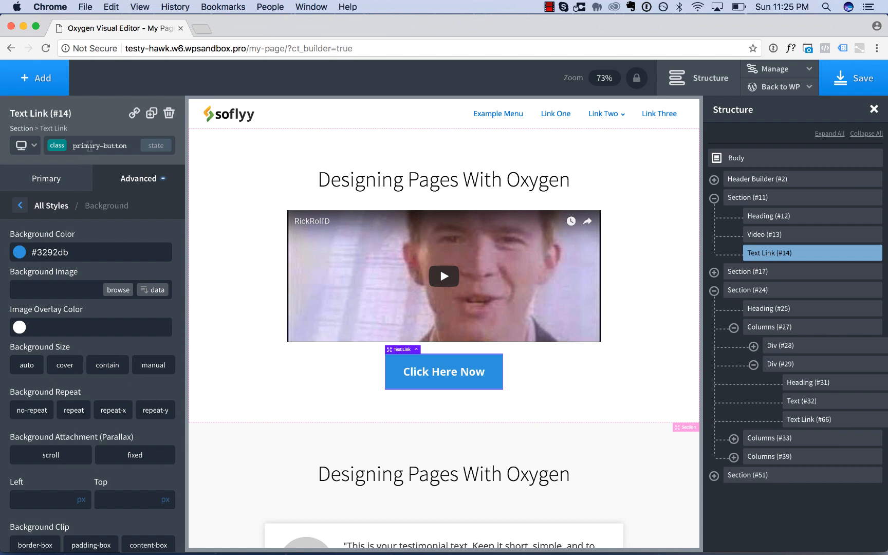
{"action": "left_click", "coordinate": [21, 253]}
{"action": "key", "text": "super+c"}
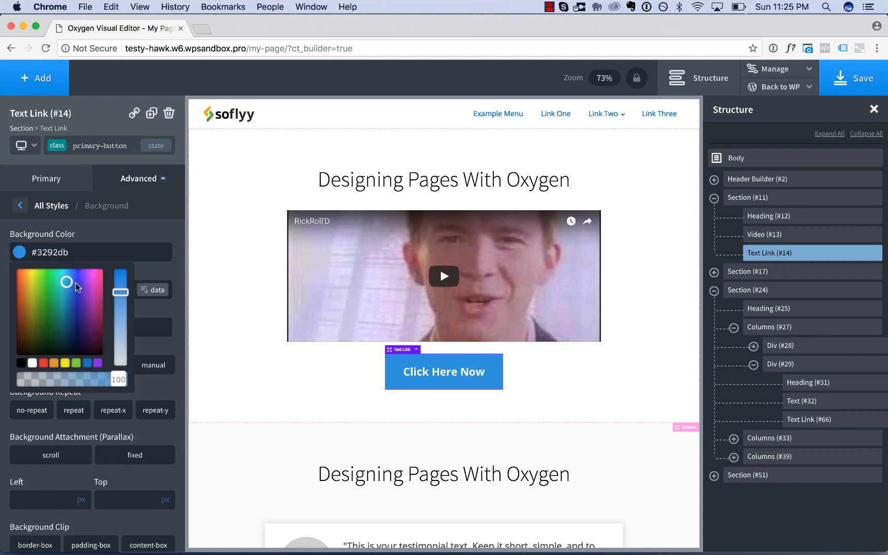
{"action": "left_click", "coordinate": [80, 284]}
{"action": "scroll", "coordinate": [325, 340], "scroll_direction": "down", "scroll_amount": 10}
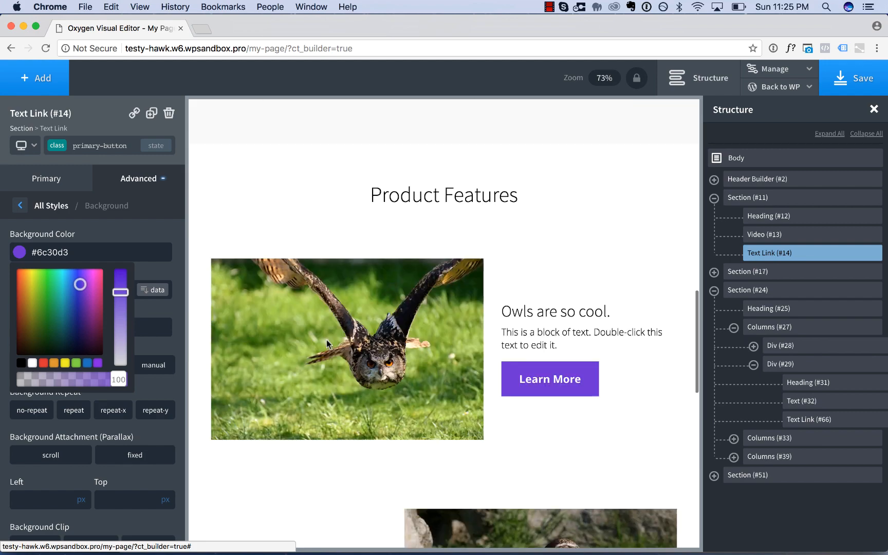
{"action": "scroll", "coordinate": [326, 341], "scroll_direction": "down", "scroll_amount": 15}
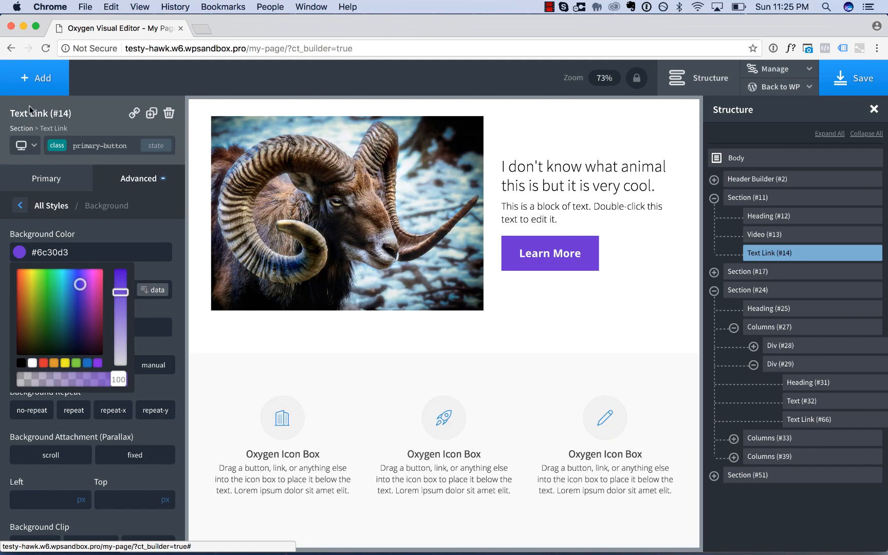
Restore the primary-button class's background color to #3292db.
{"action": "triple_click", "coordinate": [103, 252]}
{"action": "key", "text": "super+v"}
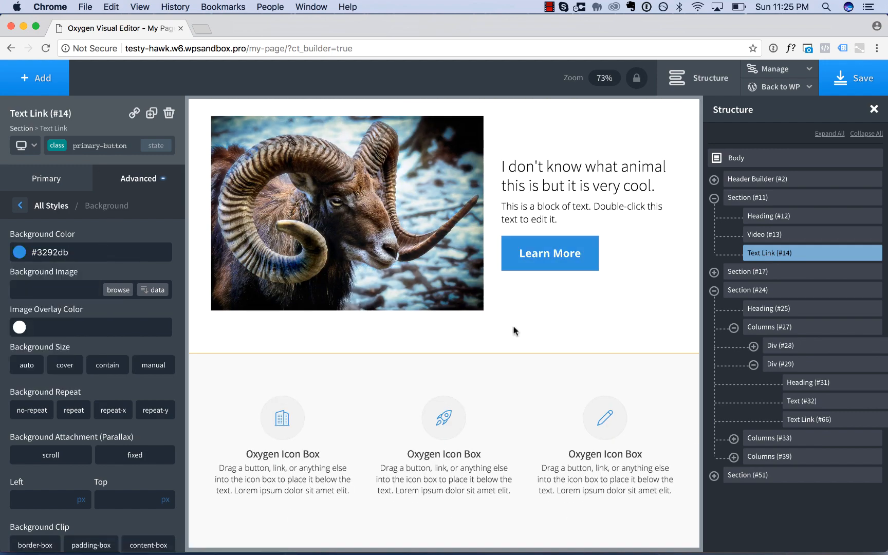
Add a new empty section below the icon boxes section.
{"action": "left_click", "coordinate": [511, 384]}
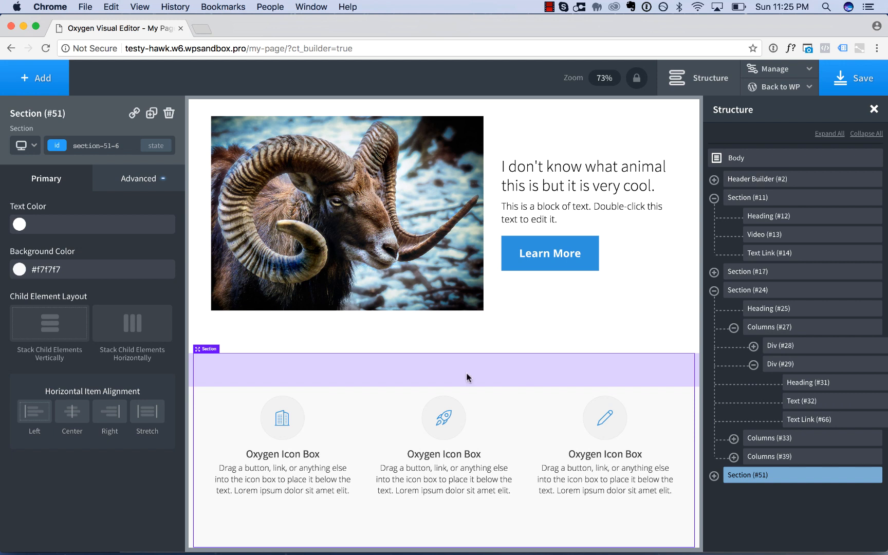
{"action": "left_click", "coordinate": [40, 84]}
{"action": "left_click", "coordinate": [46, 118]}
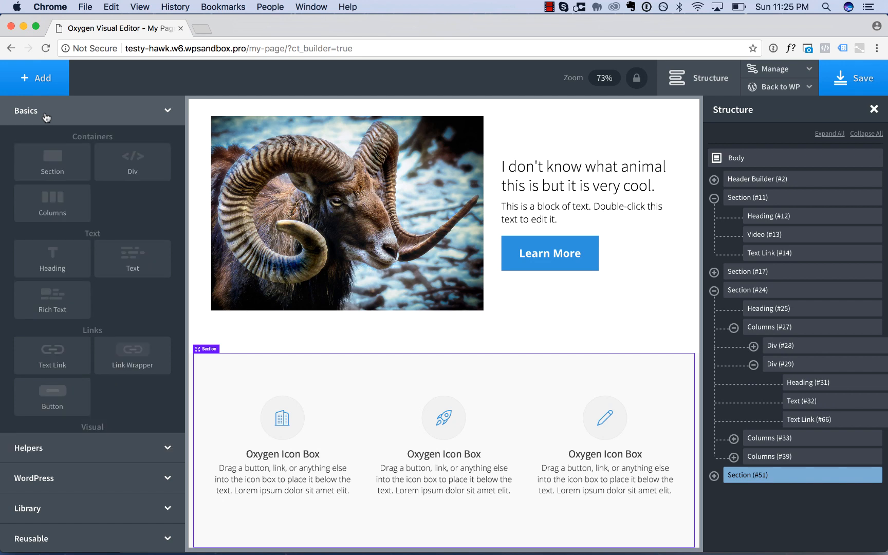
{"action": "left_click", "coordinate": [53, 161]}
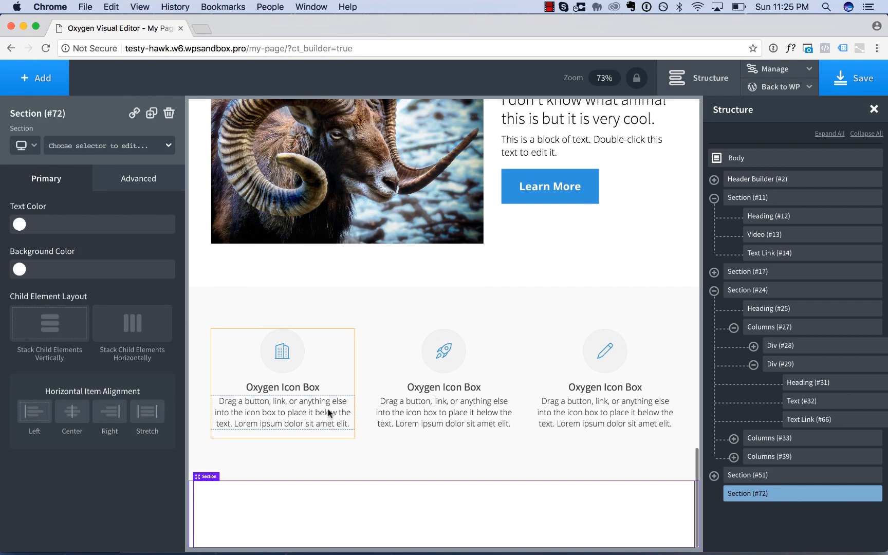
Add a heading to the new last section and assign it the primary-heading class.
{"action": "left_click", "coordinate": [30, 88]}
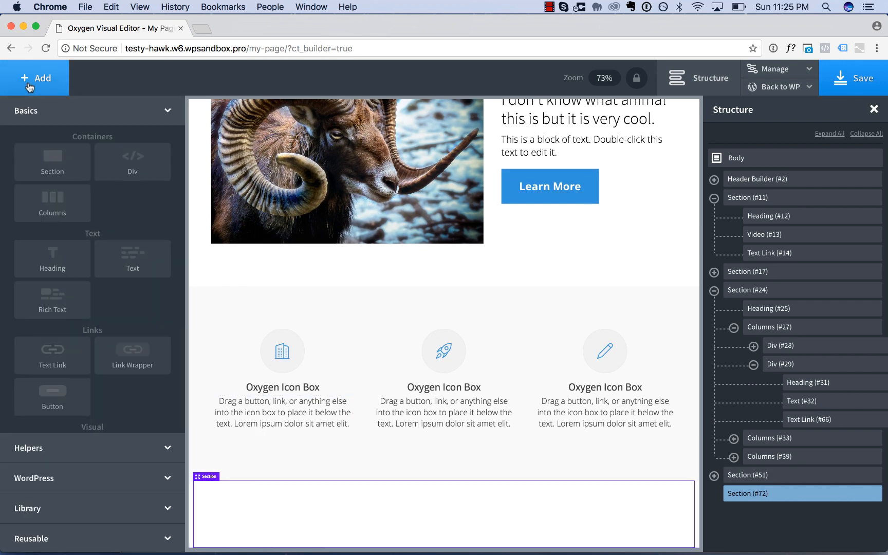
{"action": "left_click", "coordinate": [59, 264]}
{"action": "left_click", "coordinate": [85, 146]}
{"action": "type", "text": "pr"}
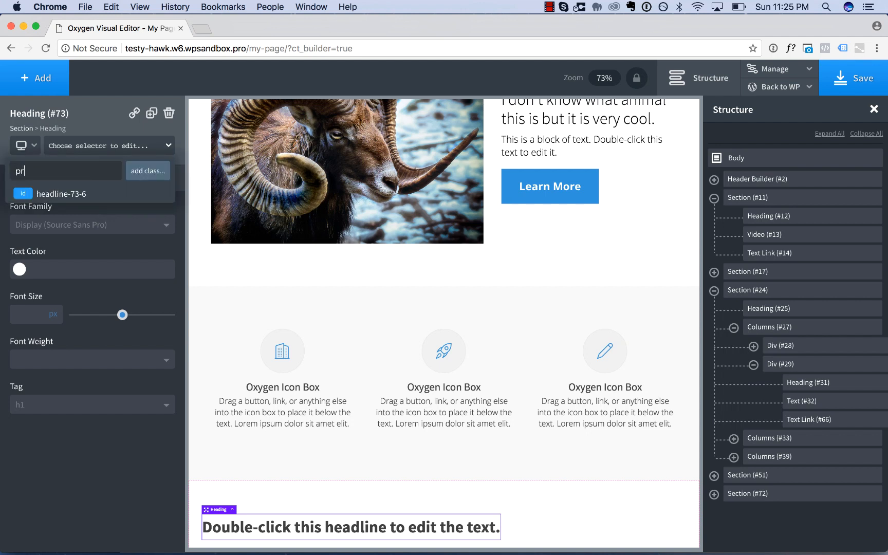
{"action": "type", "text": "imary-heading"}
{"action": "key", "text": "Return"}
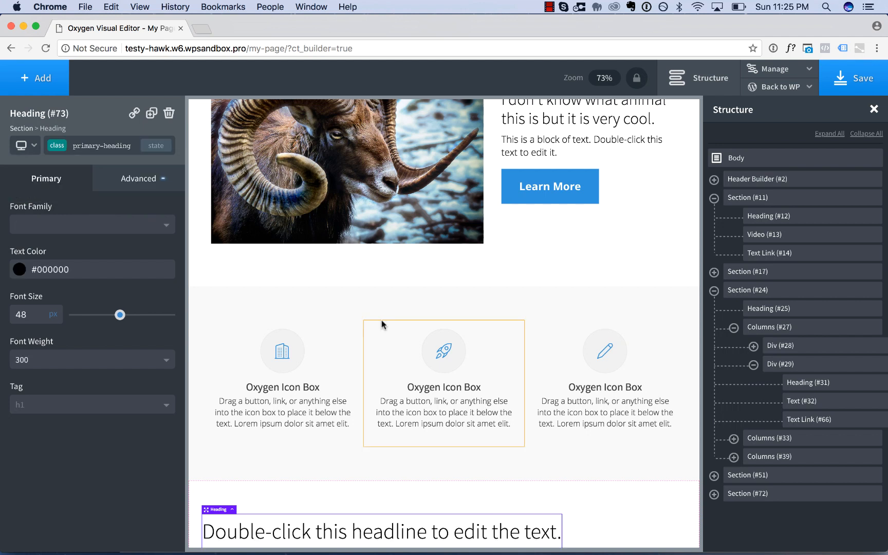
{"action": "scroll", "coordinate": [382, 319], "scroll_direction": "down", "scroll_amount": 1}
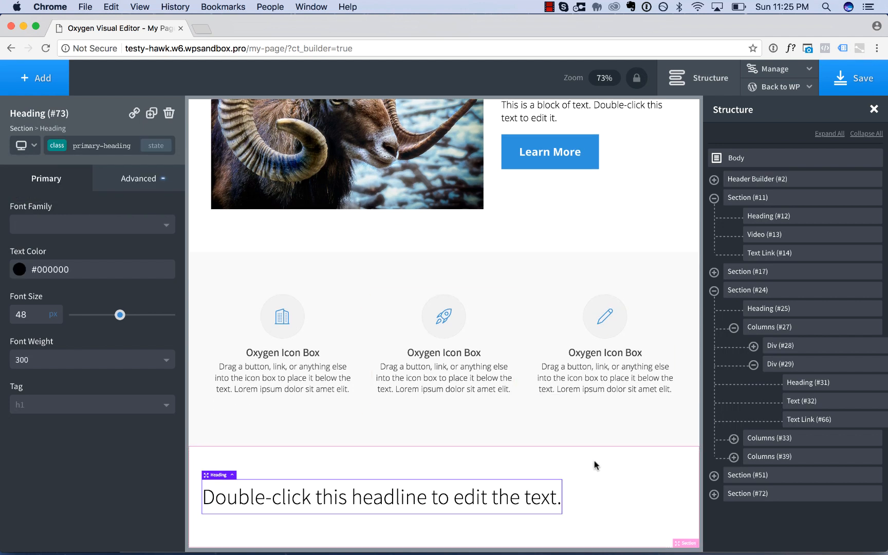
Center the last section's items horizontally and change its heading text to "Frequently Asked Questions".
{"action": "left_click", "coordinate": [596, 479]}
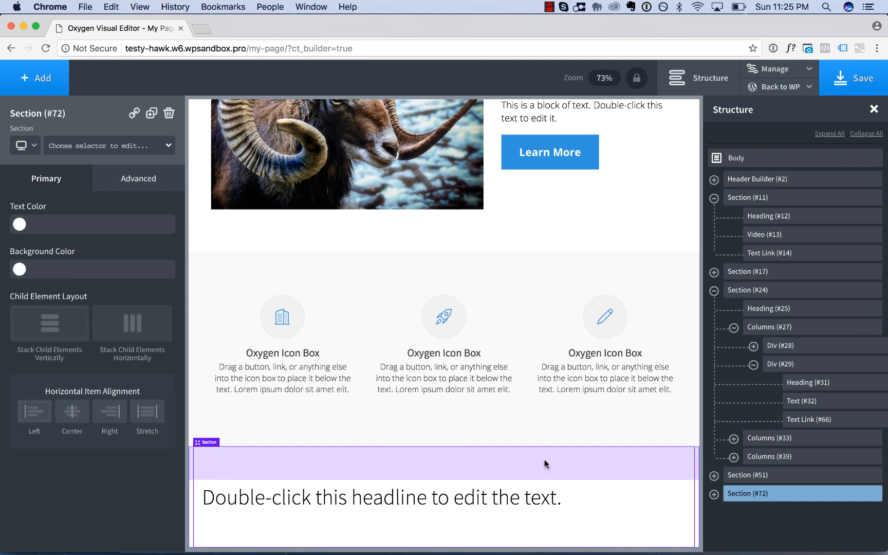
{"action": "left_click", "coordinate": [72, 412]}
{"action": "double_click", "coordinate": [438, 495]}
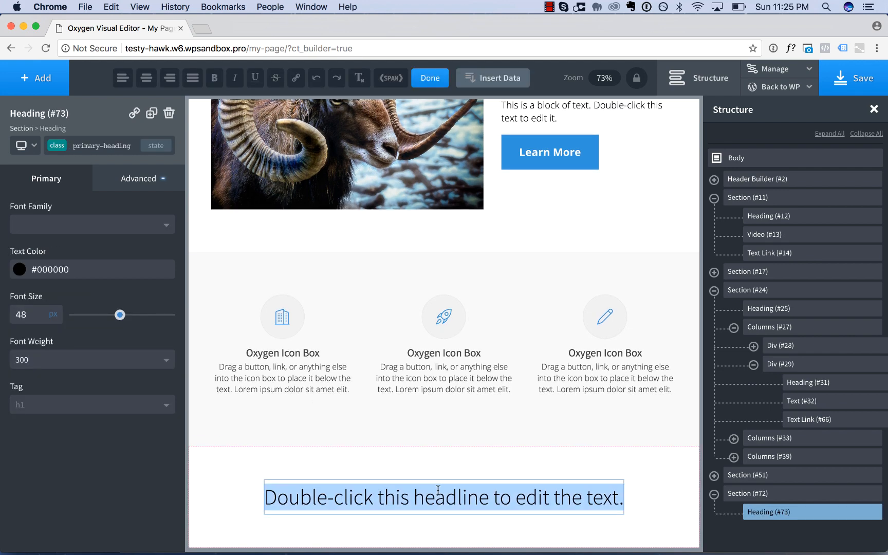
{"action": "type", "text": "Frequently Asked Questions"}
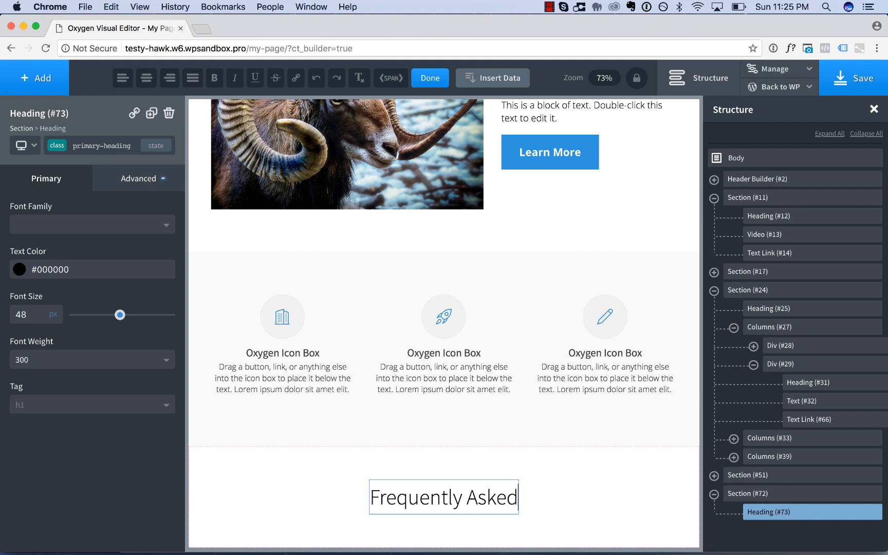
Add a columns element with the 50 50 layout below the Frequently Asked Questions heading.
{"action": "left_click", "coordinate": [519, 474]}
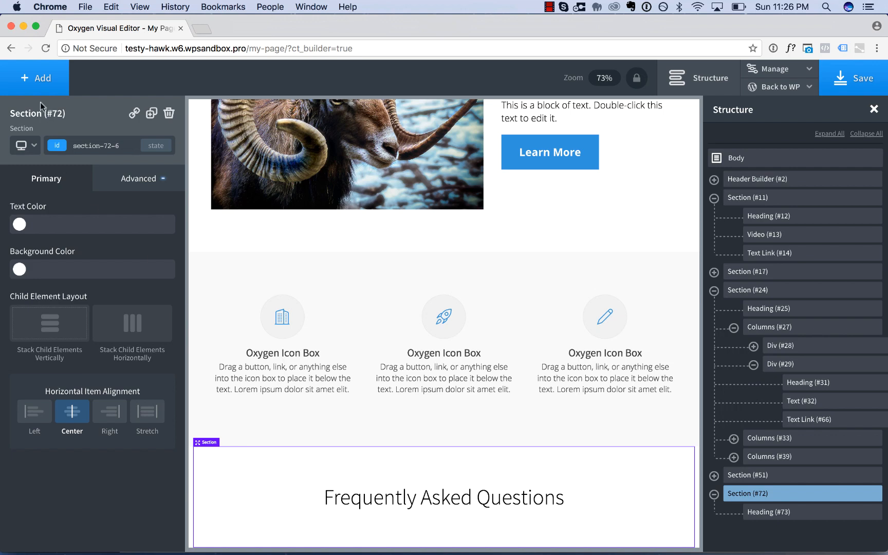
{"action": "left_click", "coordinate": [37, 86]}
{"action": "left_click", "coordinate": [52, 198]}
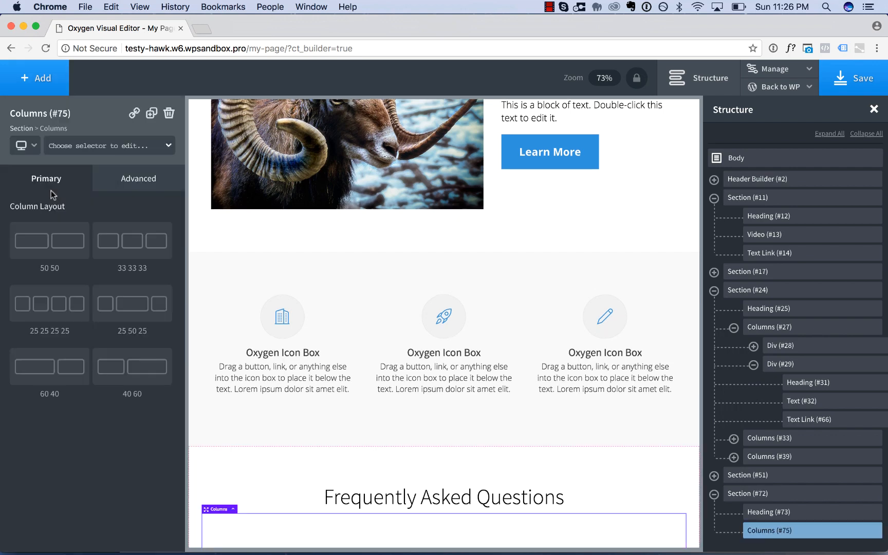
{"action": "left_click", "coordinate": [49, 242]}
{"action": "scroll", "coordinate": [363, 388], "scroll_direction": "down", "scroll_amount": 2}
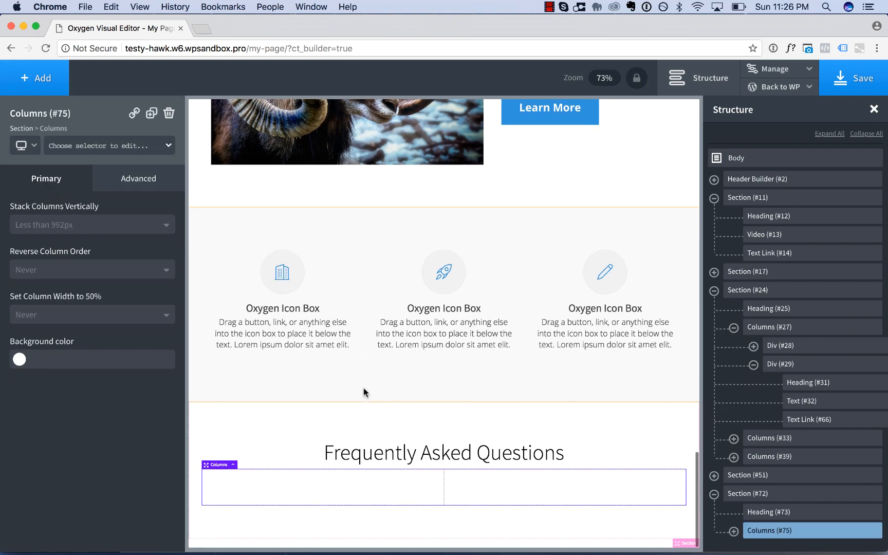
Add a div inside the first of the two new columns.
{"action": "left_click", "coordinate": [351, 488]}
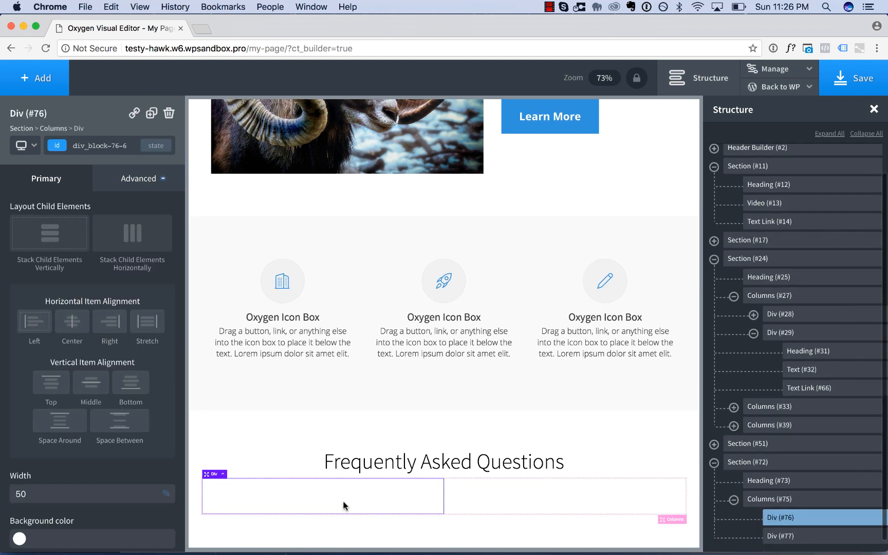
{"action": "left_click", "coordinate": [40, 82]}
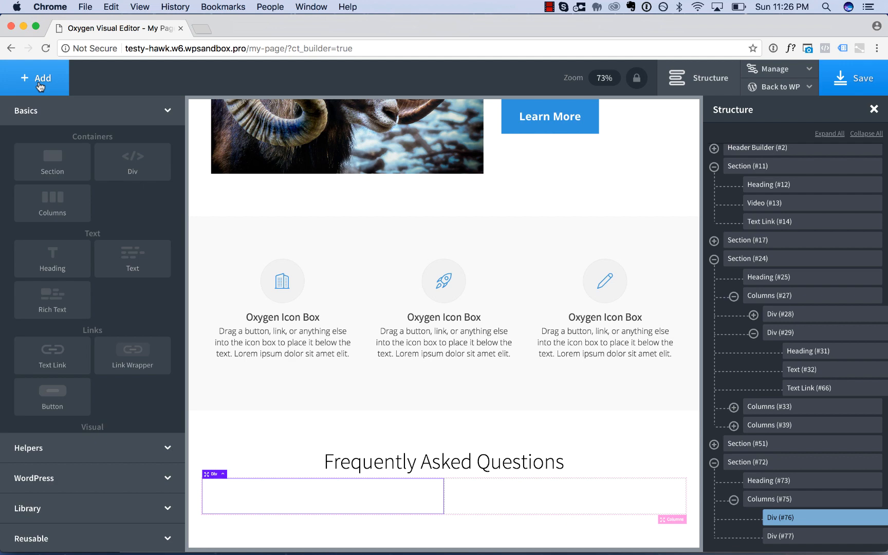
{"action": "left_click", "coordinate": [145, 170]}
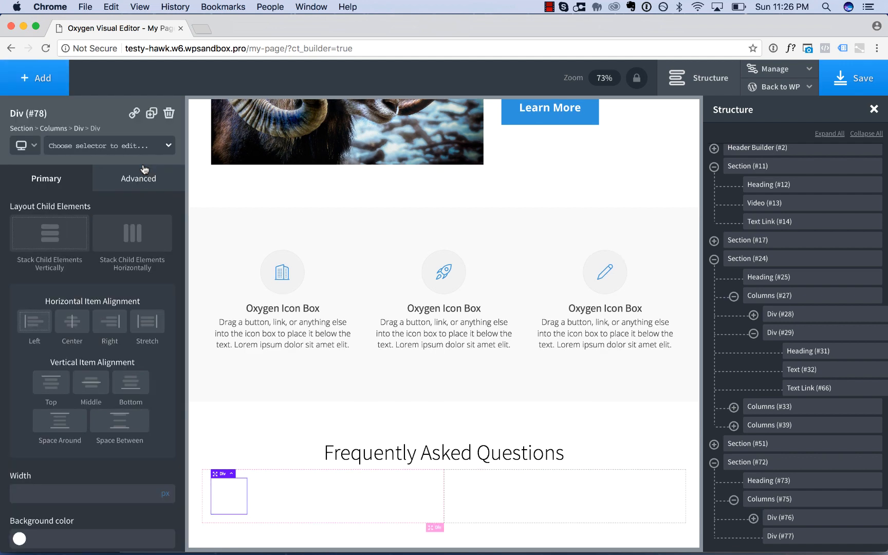
Assign the class faq-question to the new div and set its width to 100%.
{"action": "left_click", "coordinate": [100, 147]}
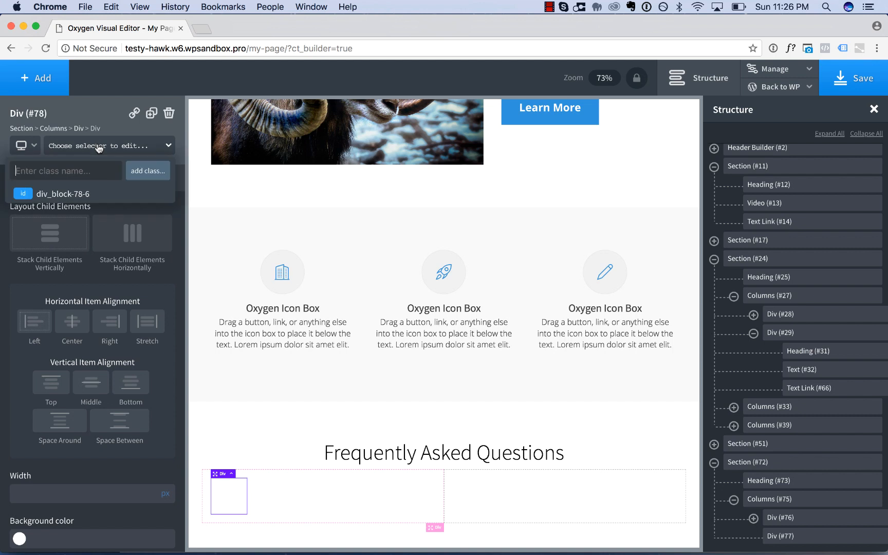
{"action": "type", "text": "faq-question"}
{"action": "key", "text": "Return"}
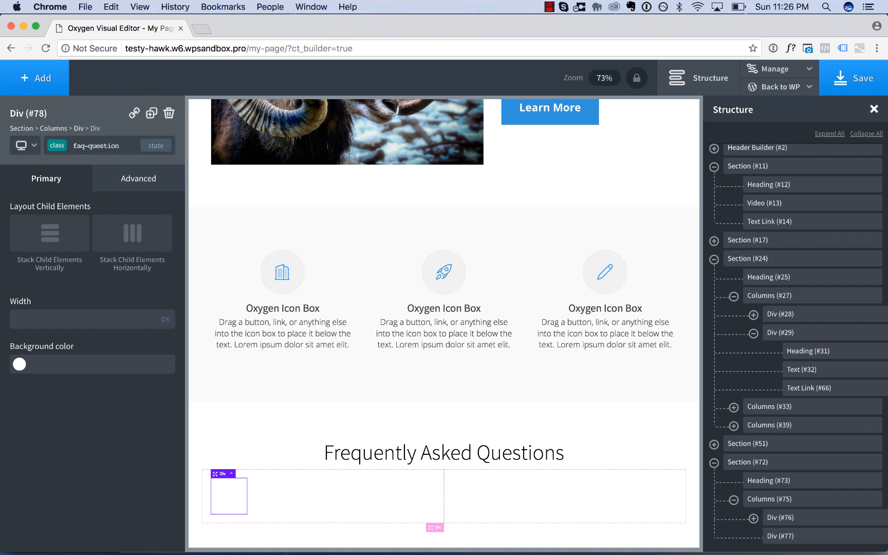
{"action": "left_click", "coordinate": [171, 316]}
{"action": "type", "text": "100"}
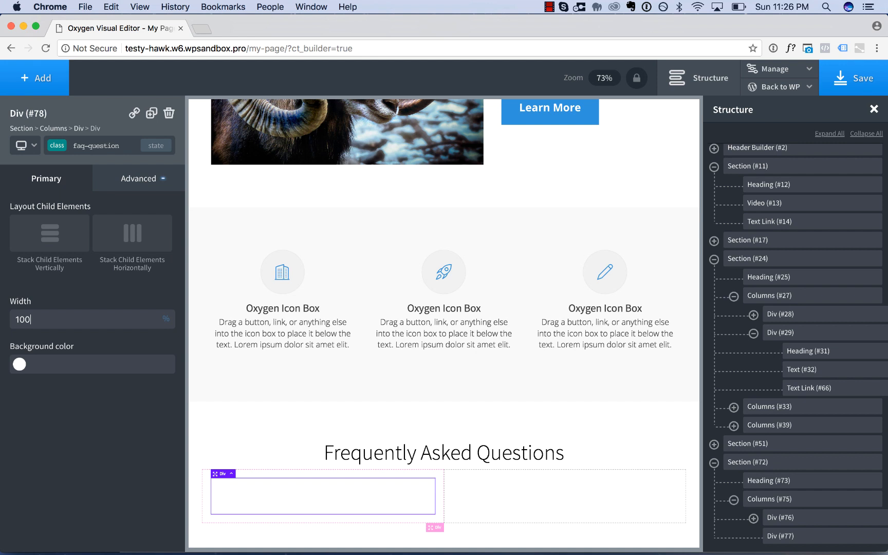
Add a heading inside the faq-question div and set its tag to h3.
{"action": "left_click", "coordinate": [42, 83]}
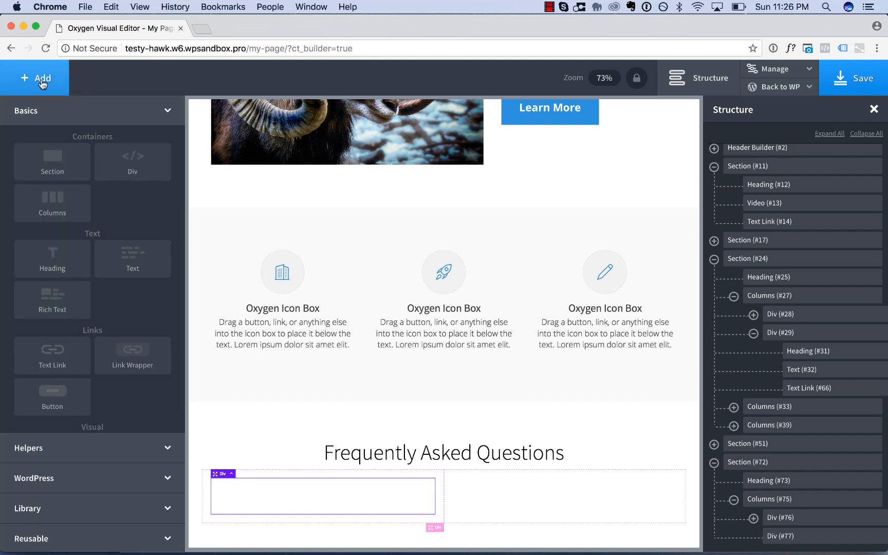
{"action": "left_click", "coordinate": [61, 263]}
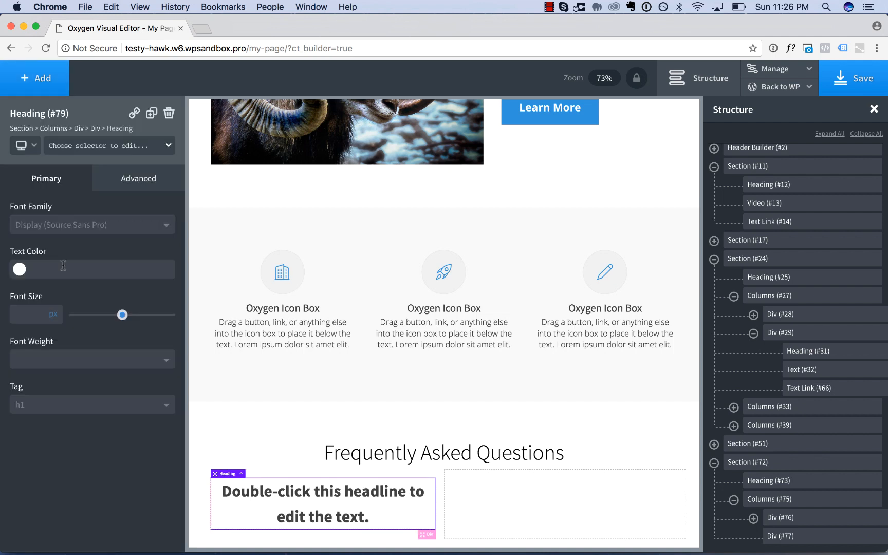
{"action": "left_click", "coordinate": [48, 404]}
{"action": "left_click", "coordinate": [43, 460]}
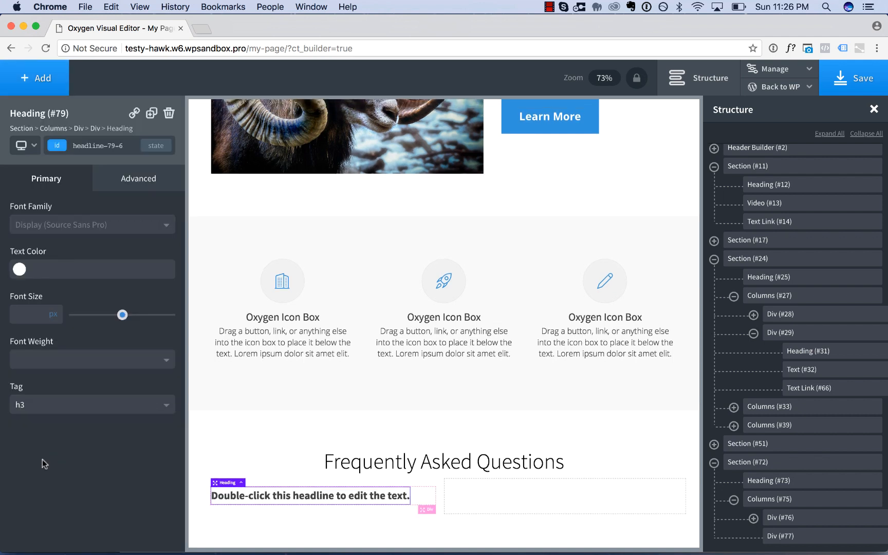
Assign the class faq-title to the h3 heading in the faq-question div.
{"action": "left_click", "coordinate": [85, 145]}
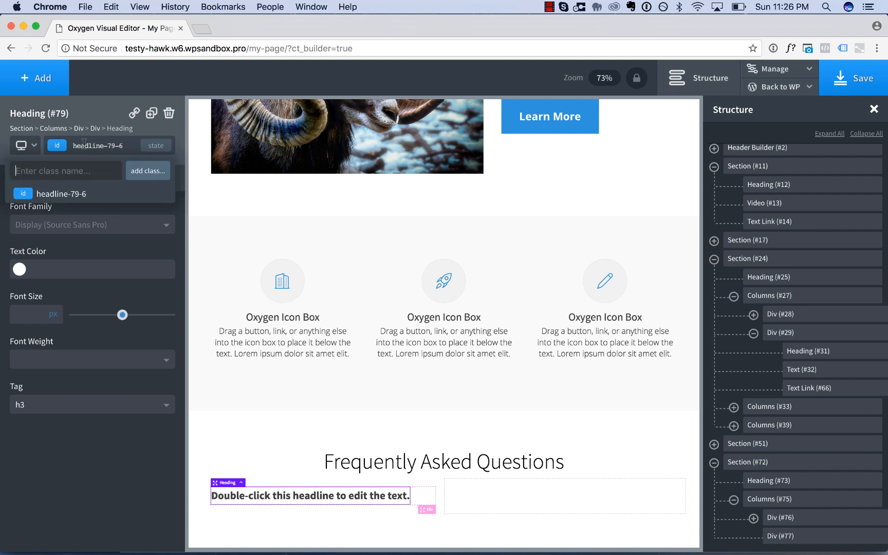
{"action": "type", "text": "faq-title"}
{"action": "key", "text": "Return"}
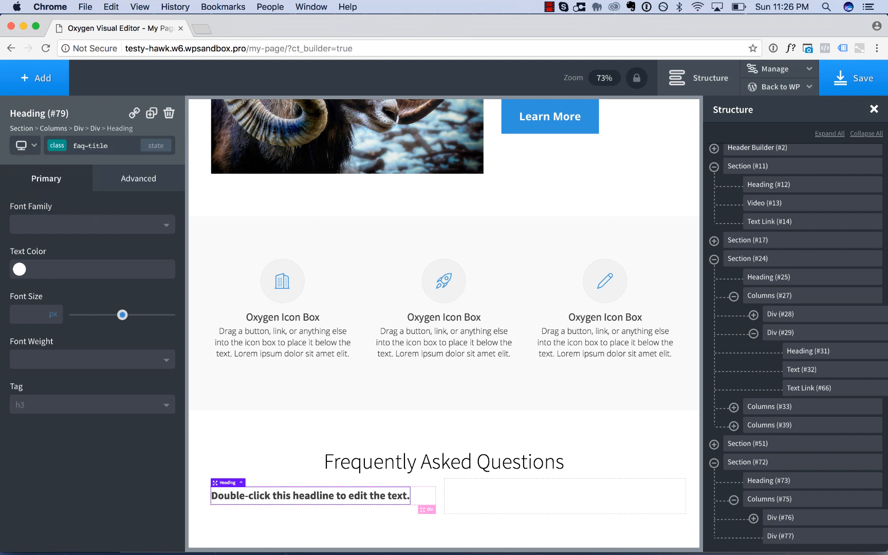
Add a text element below the faq-title heading and assign it the class faq-text.
{"action": "left_click", "coordinate": [36, 78]}
{"action": "left_click", "coordinate": [132, 260]}
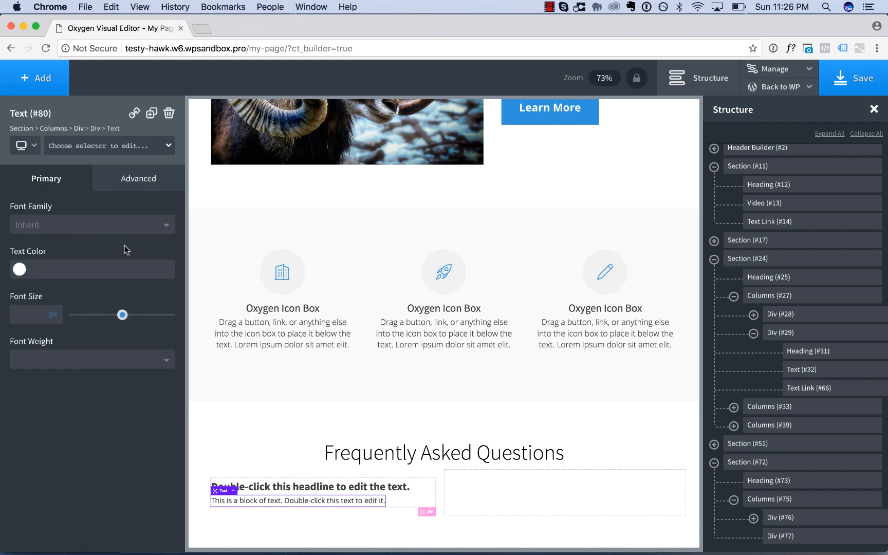
{"action": "left_click", "coordinate": [113, 151]}
{"action": "type", "text": "faq-text"}
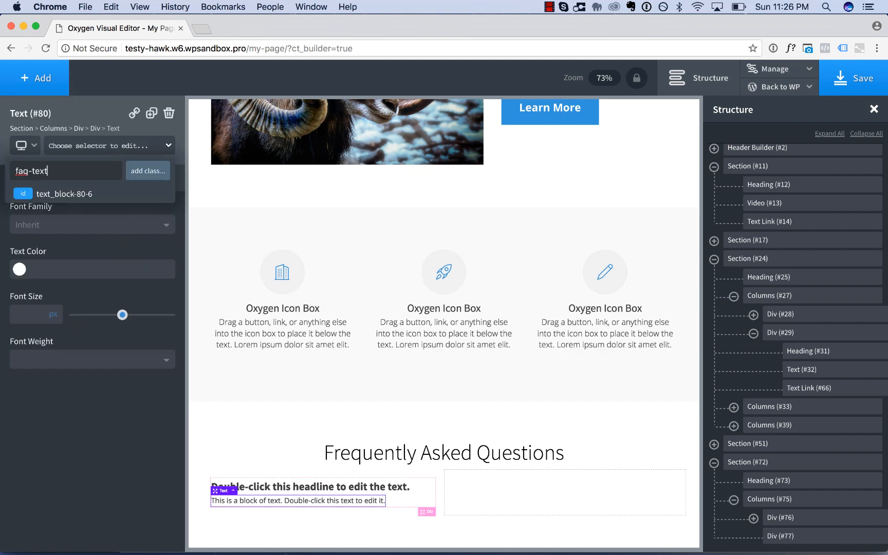
{"action": "key", "text": "Return"}
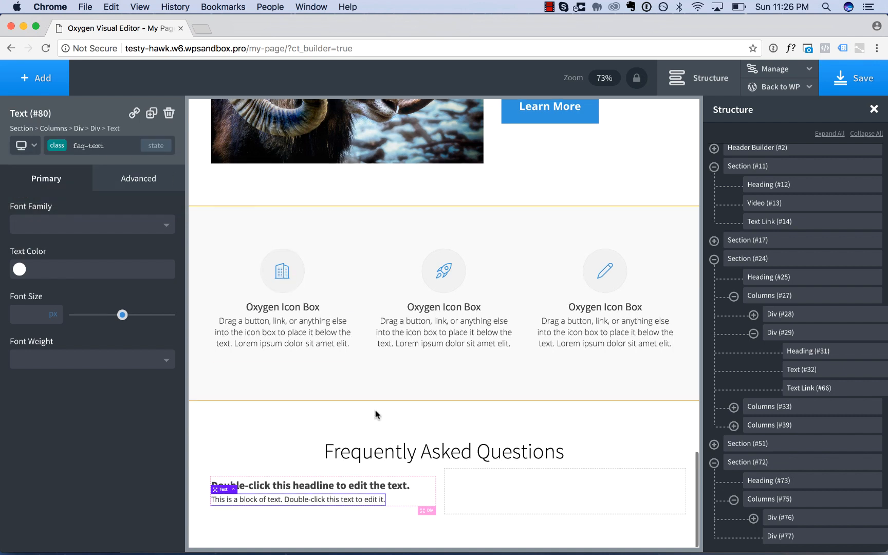
Duplicate the faq-question div six times to stack seven question blocks in the first column.
{"action": "left_click", "coordinate": [420, 491]}
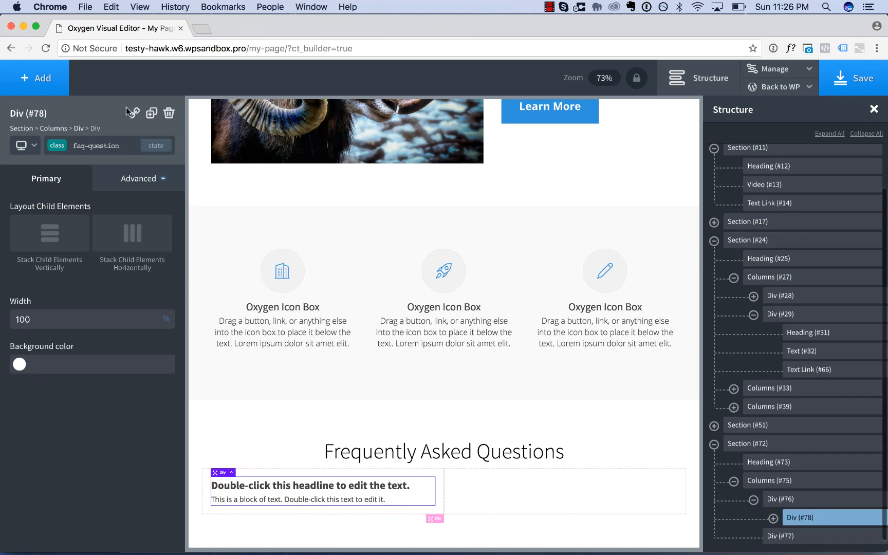
{"action": "left_click", "coordinate": [152, 117]}
{"action": "left_click", "coordinate": [152, 117]}
{"action": "left_click", "coordinate": [152, 117]}
{"action": "scroll", "coordinate": [398, 396], "scroll_direction": "down", "scroll_amount": 3}
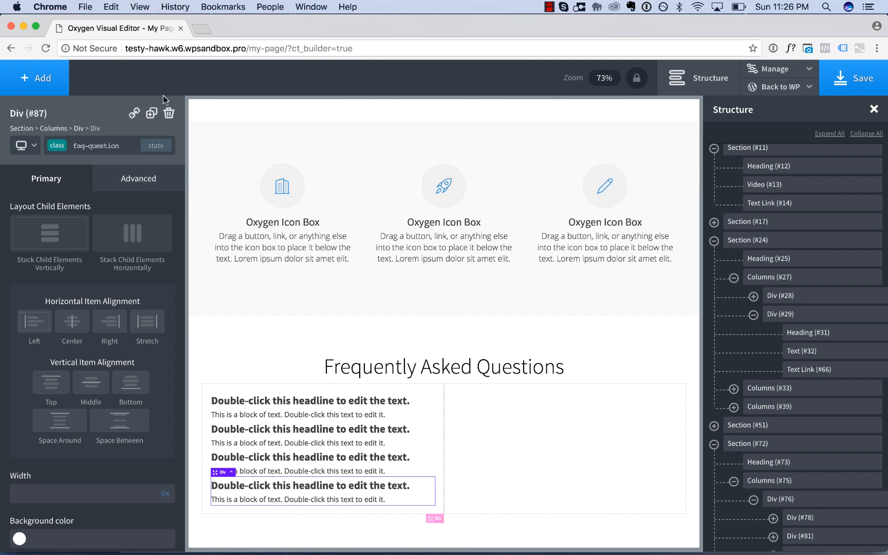
{"action": "left_click", "coordinate": [152, 114]}
{"action": "left_click", "coordinate": [151, 113]}
{"action": "left_click", "coordinate": [152, 113]}
{"action": "scroll", "coordinate": [341, 376], "scroll_direction": "down", "scroll_amount": 3}
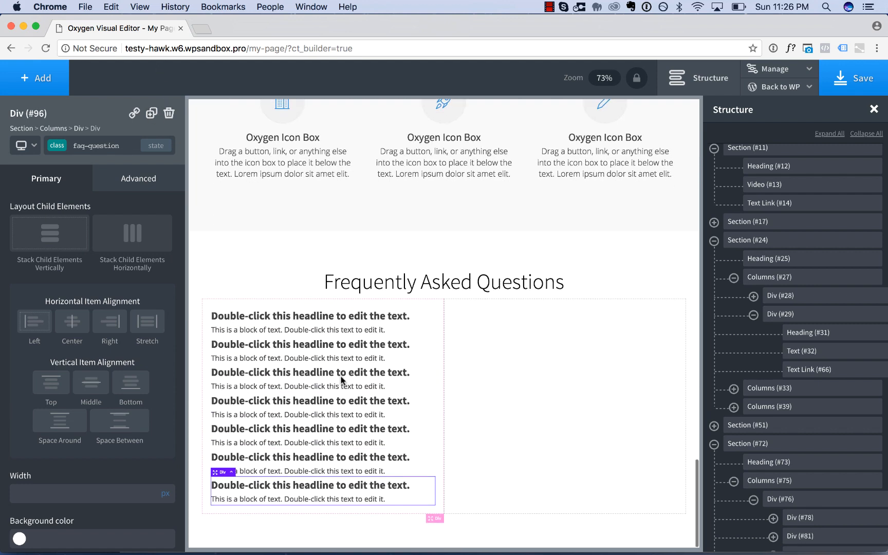
Move three of the faq-question divs from the first column into the second column, one below another.
{"action": "left_click", "coordinate": [412, 389]}
{"action": "left_click_drag", "start_coordinate": [218, 360], "coordinate": [556, 366]}
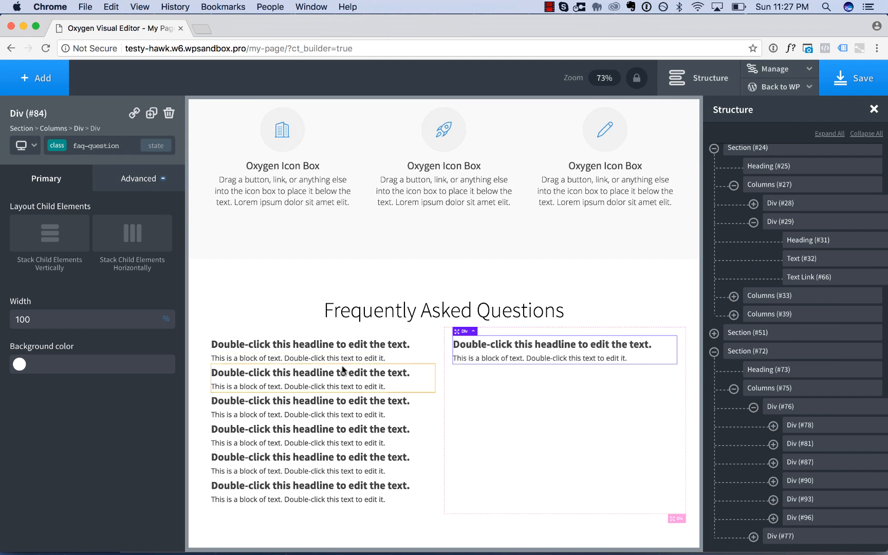
{"action": "left_click", "coordinate": [392, 381]}
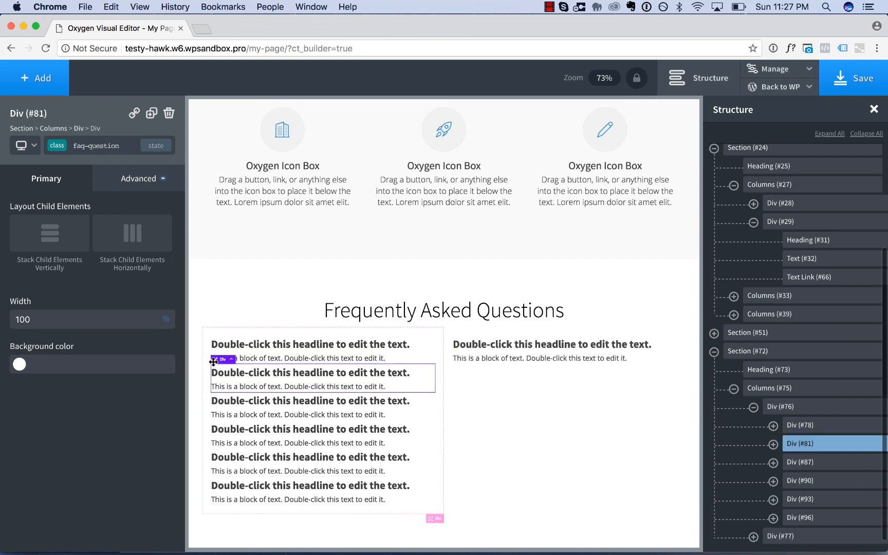
{"action": "left_click_drag", "start_coordinate": [213, 362], "coordinate": [514, 427]}
{"action": "left_click", "coordinate": [267, 397]}
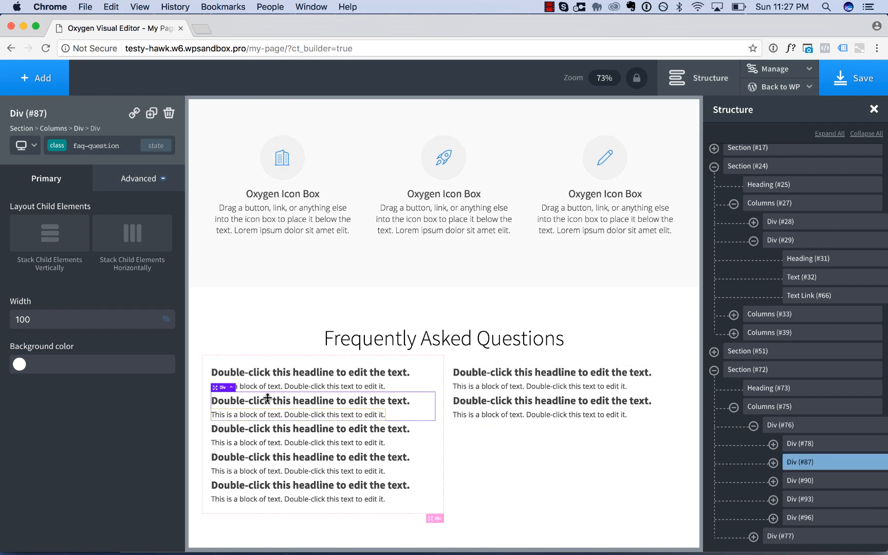
{"action": "left_click_drag", "start_coordinate": [216, 387], "coordinate": [618, 500]}
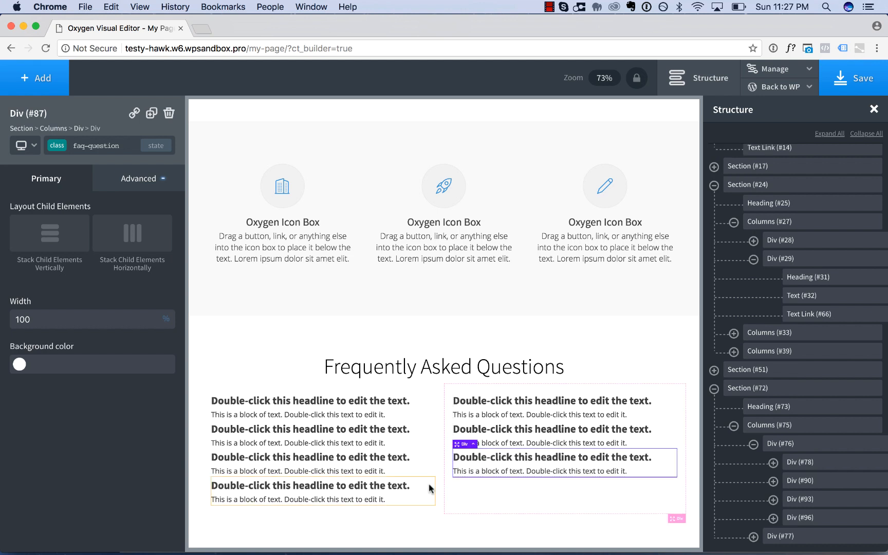
{"action": "left_click", "coordinate": [476, 492]}
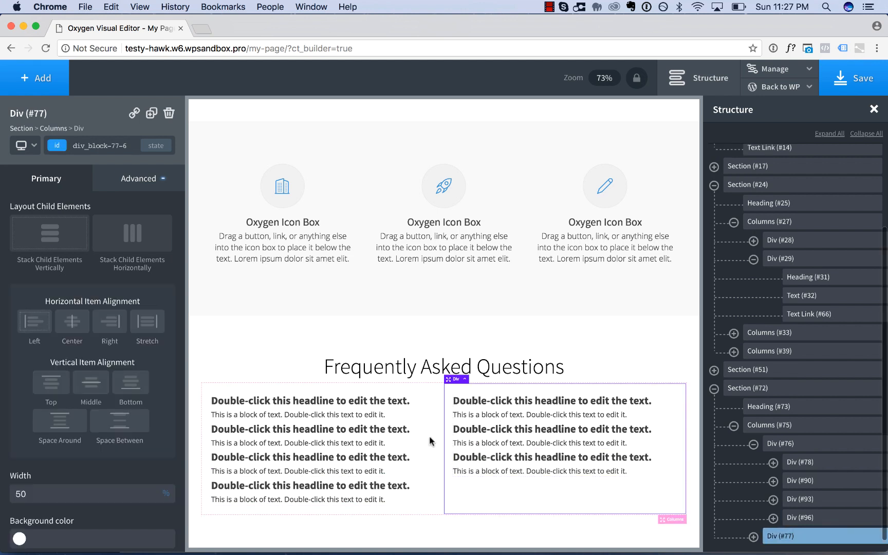
Set the faq-question class's bottom margin to 30 px to space out the question blocks.
{"action": "left_click", "coordinate": [419, 412]}
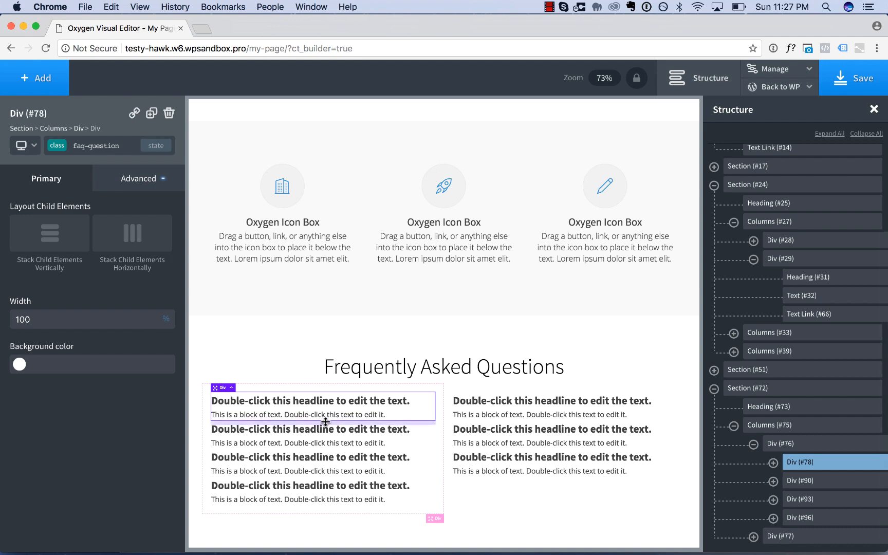
{"action": "left_click_drag", "start_coordinate": [326, 422], "coordinate": [311, 384]}
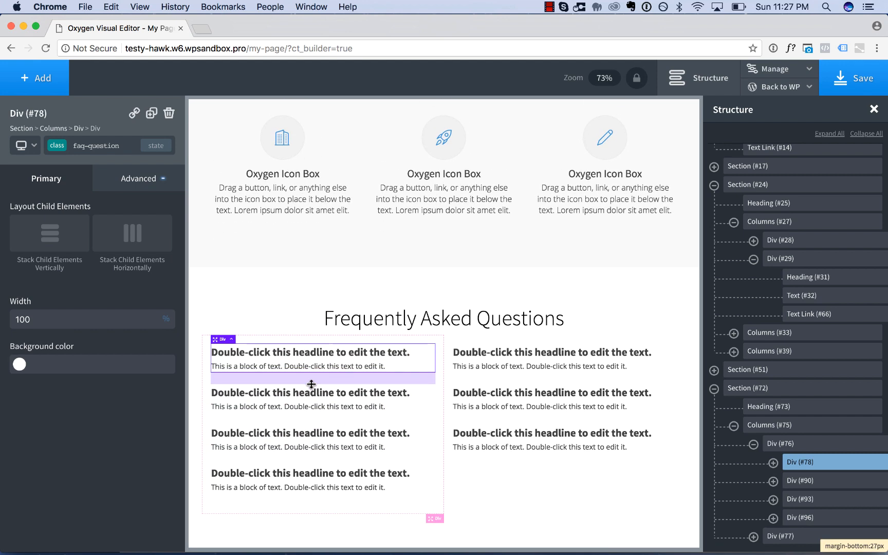
{"action": "left_click", "coordinate": [149, 180]}
{"action": "left_click", "coordinate": [117, 191]}
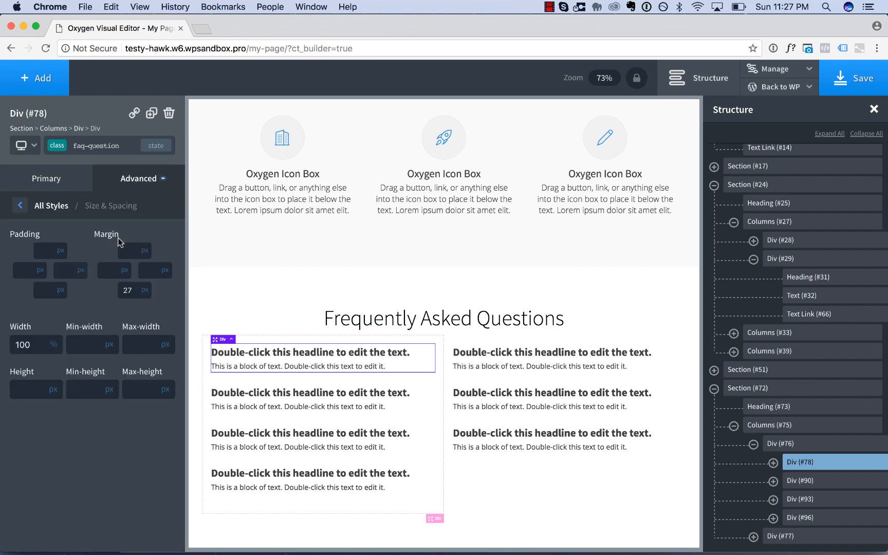
{"action": "left_click", "coordinate": [126, 290]}
{"action": "key", "text": "Up"}
{"action": "key", "text": "Up"}
{"action": "key", "text": "Up"}
{"action": "key", "text": "Up"}
{"action": "key", "text": "Up"}
{"action": "key", "text": "Up"}
{"action": "key", "text": "Up"}
{"action": "key", "text": "Up"}
{"action": "key", "text": "Up"}
{"action": "key", "text": "Up"}
{"action": "key", "text": "Up"}
{"action": "key", "text": "Up"}
{"action": "key", "text": "Up"}
{"action": "key", "text": "Up"}
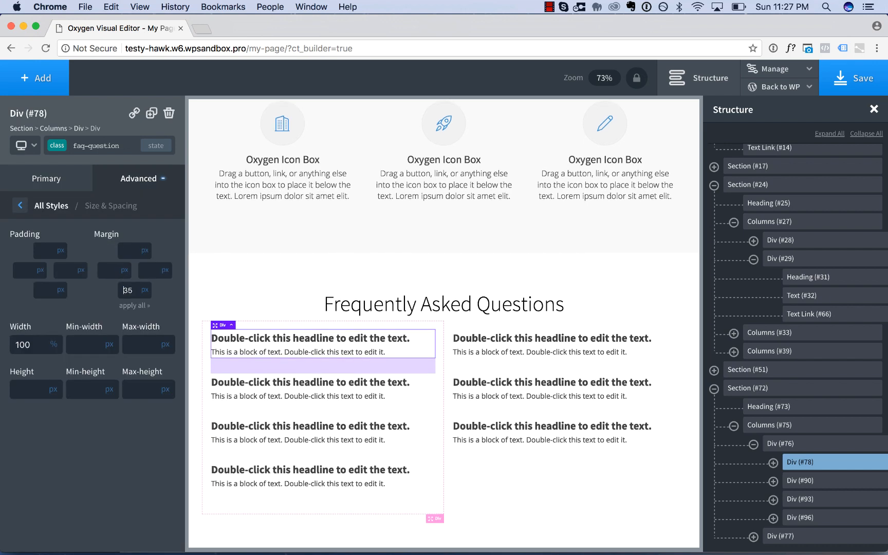
{"action": "key", "text": "Up"}
{"action": "key", "text": "Up"}
{"action": "key", "text": "Up"}
{"action": "key", "text": "Up"}
{"action": "key", "text": "Up"}
{"action": "key", "text": "Up"}
{"action": "key", "text": "Up"}
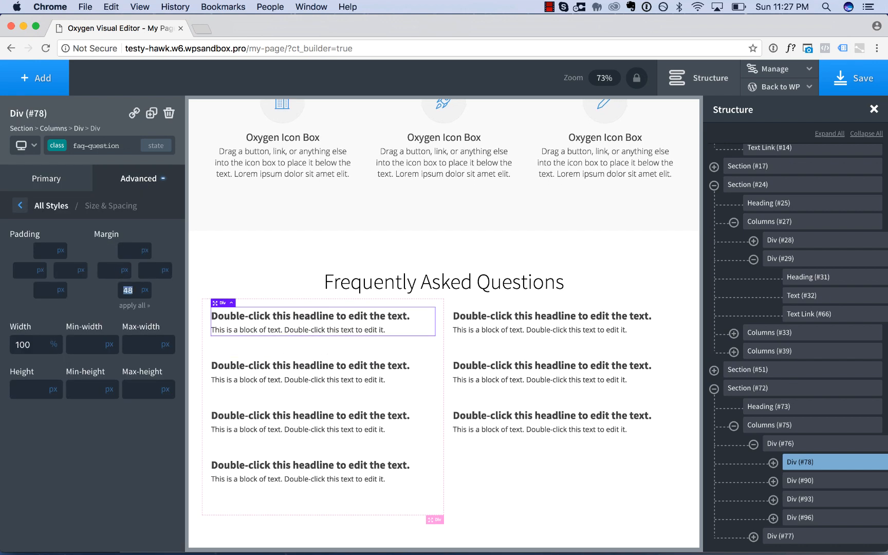
{"action": "type", "text": "30"}
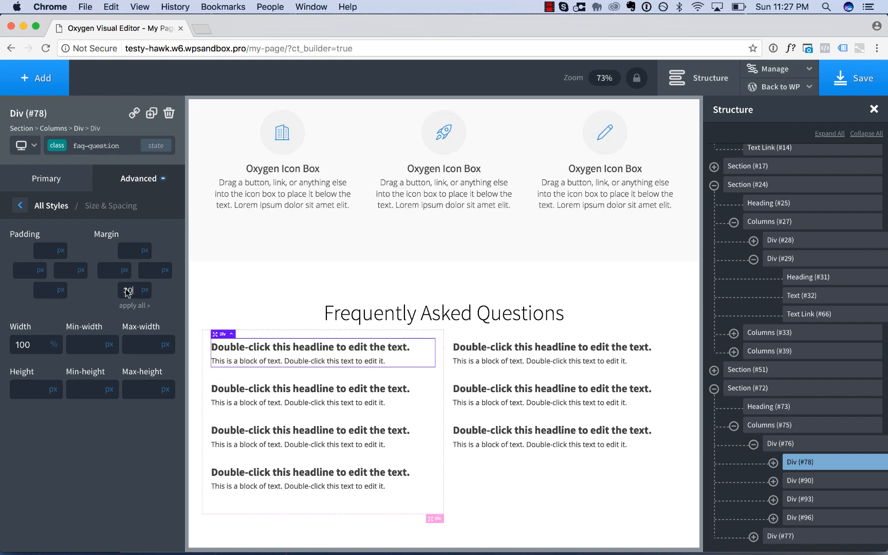
Hide the page structure tree and view the Frequently Asked Questions section at the wider page size.
{"action": "left_click", "coordinate": [703, 79]}
{"action": "scroll", "coordinate": [631, 125], "scroll_direction": "down", "scroll_amount": 3}
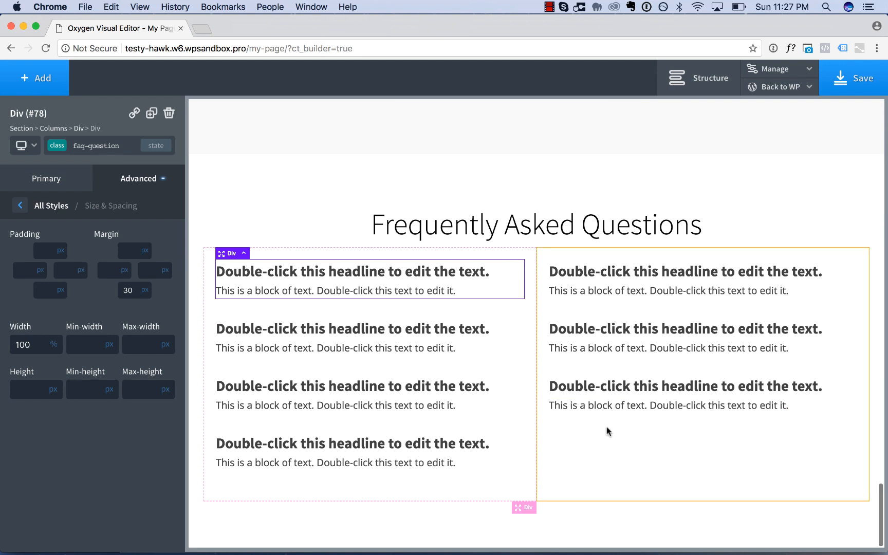
Fill in the first FAQ block with the question "What is the meaning of life?" and the answer "42.".
{"action": "left_click", "coordinate": [602, 477]}
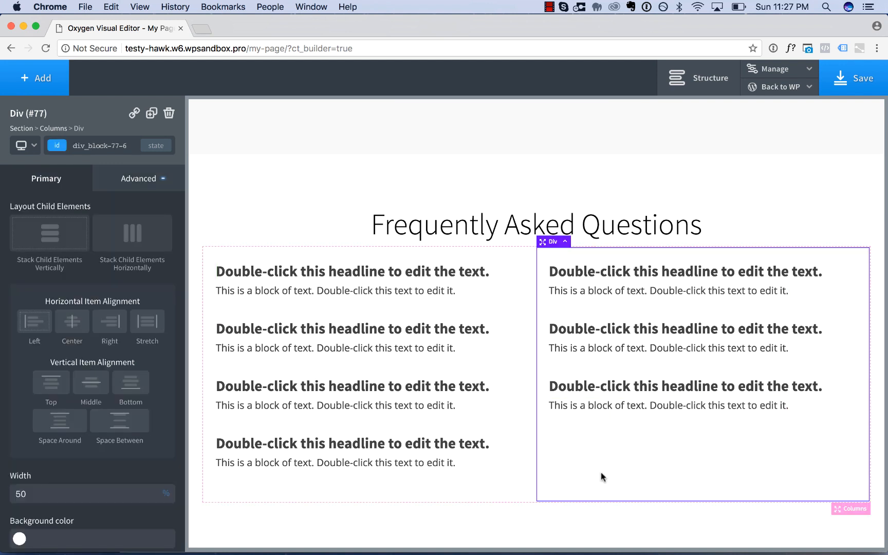
{"action": "double_click", "coordinate": [386, 276]}
{"action": "type", "text": "What is t"}
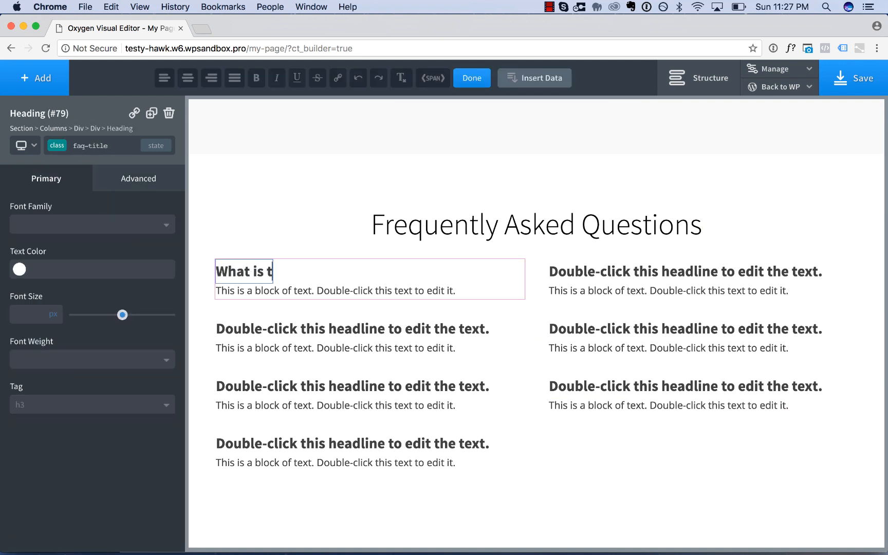
{"action": "type", "text": "he meaning of life?"}
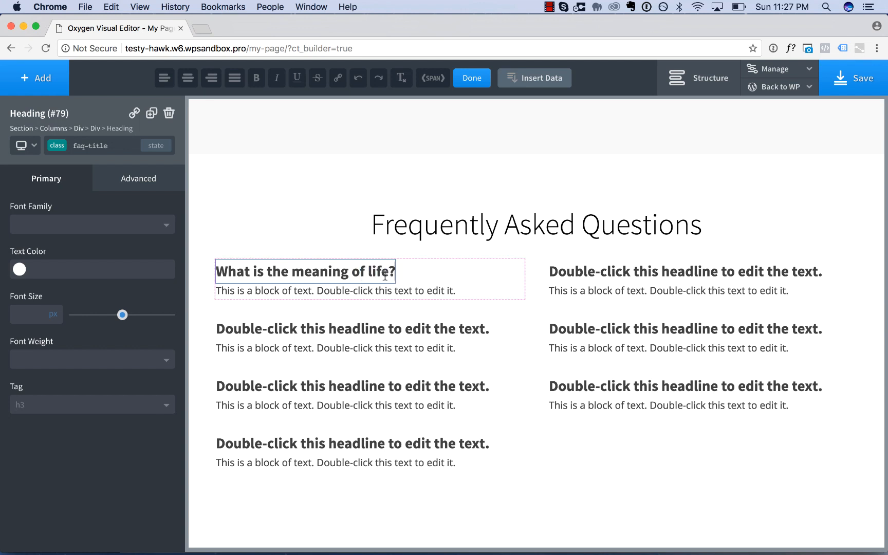
{"action": "double_click", "coordinate": [424, 289]}
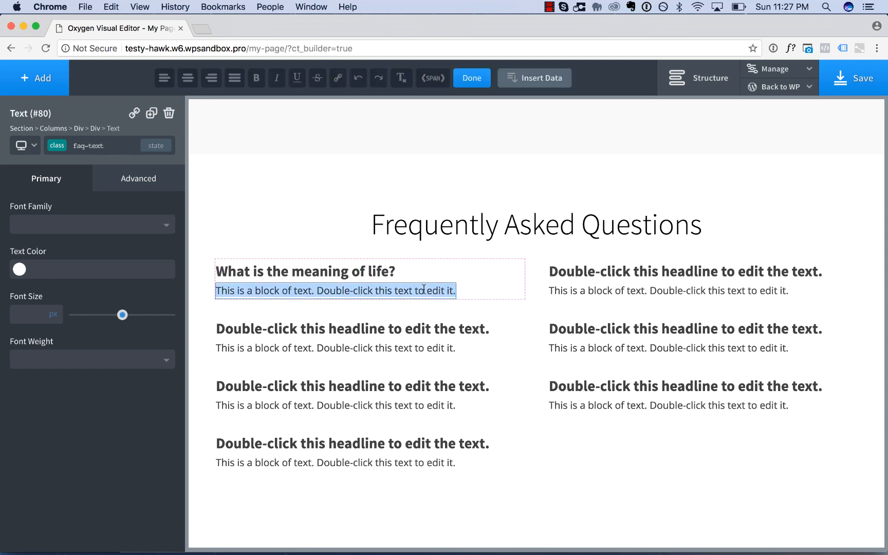
Fill in the second FAQ block with the question "Is Oxygen really great?" and the answer "You better believe it.".
{"action": "double_click", "coordinate": [423, 327]}
{"action": "type", "text": "Is Oxygen really great?"}
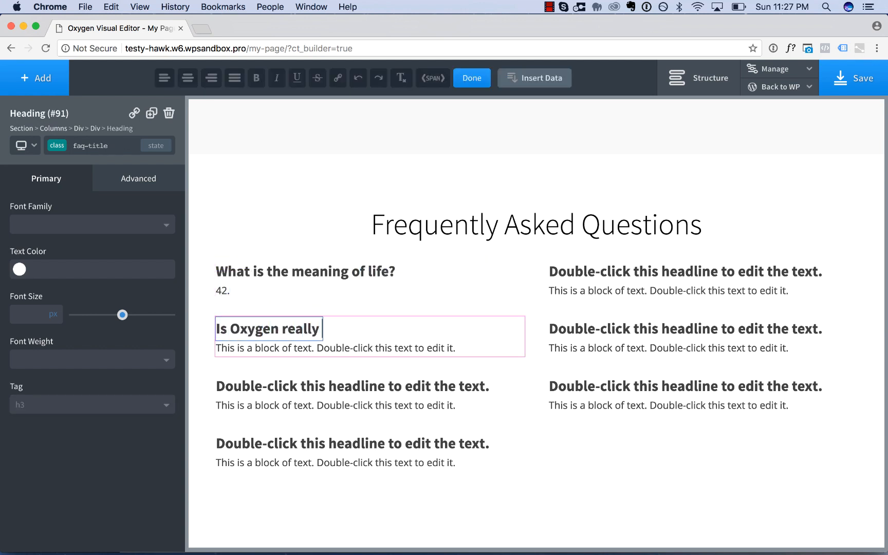
{"action": "left_click", "coordinate": [436, 347]}
{"action": "double_click", "coordinate": [436, 347]}
{"action": "type", "text": "Y"}
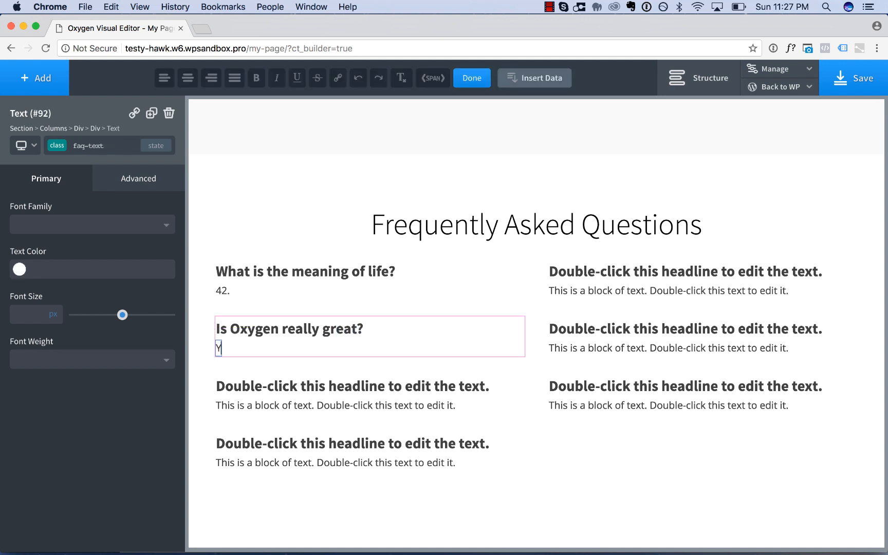
{"action": "type", "text": "ou better believe it."}
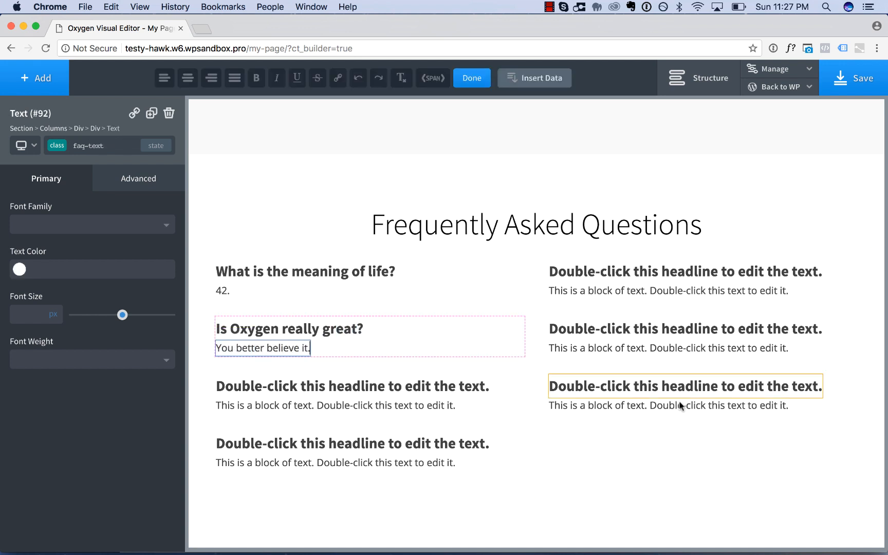
Increase the top margin of the FAQ columns element to add space below the Frequently Asked Questions heading.
{"action": "left_click", "coordinate": [699, 458]}
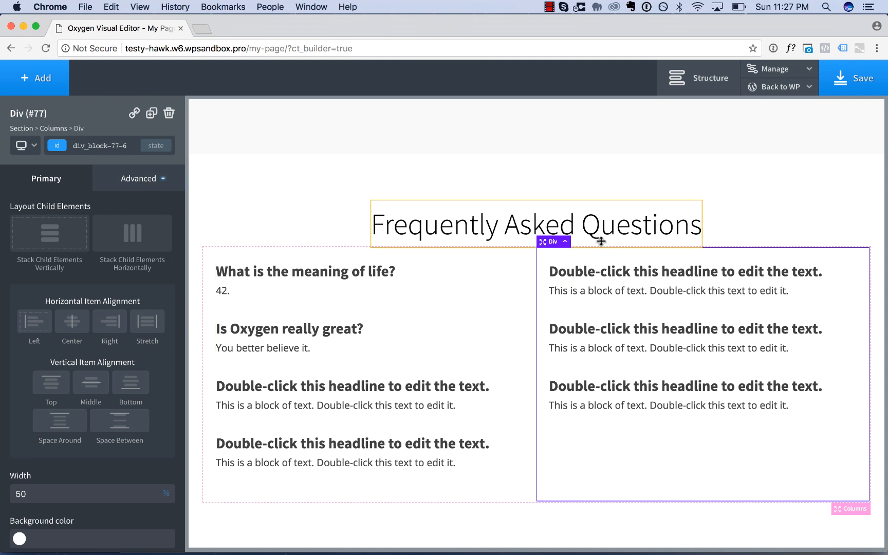
{"action": "left_click", "coordinate": [566, 242]}
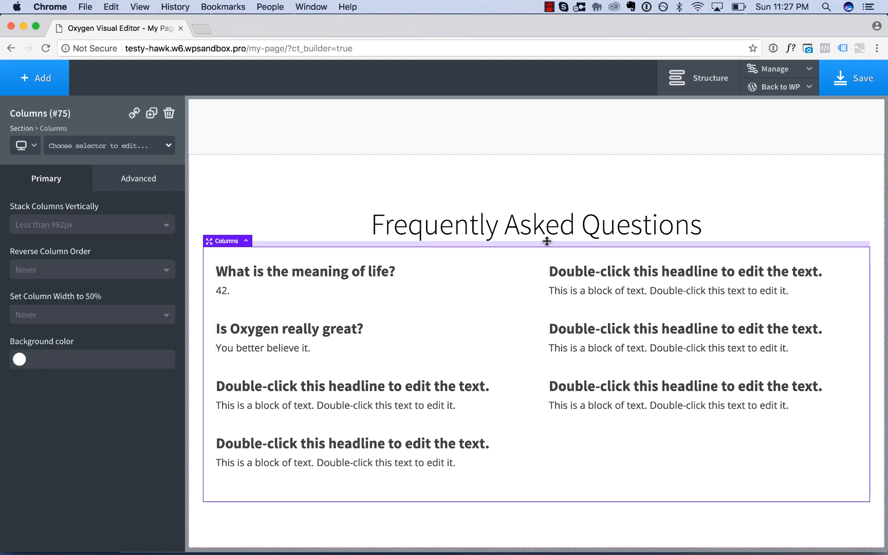
{"action": "left_click_drag", "start_coordinate": [547, 241], "coordinate": [549, 257]}
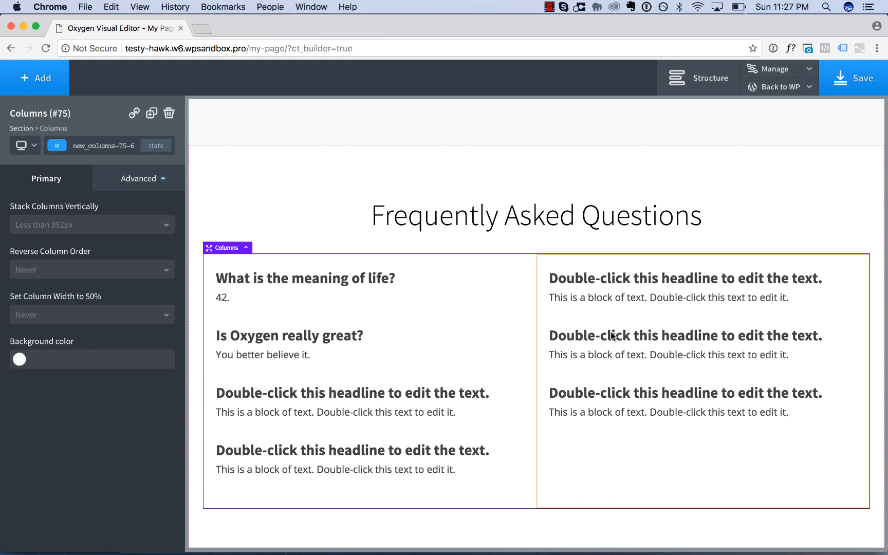
{"action": "left_click", "coordinate": [738, 168]}
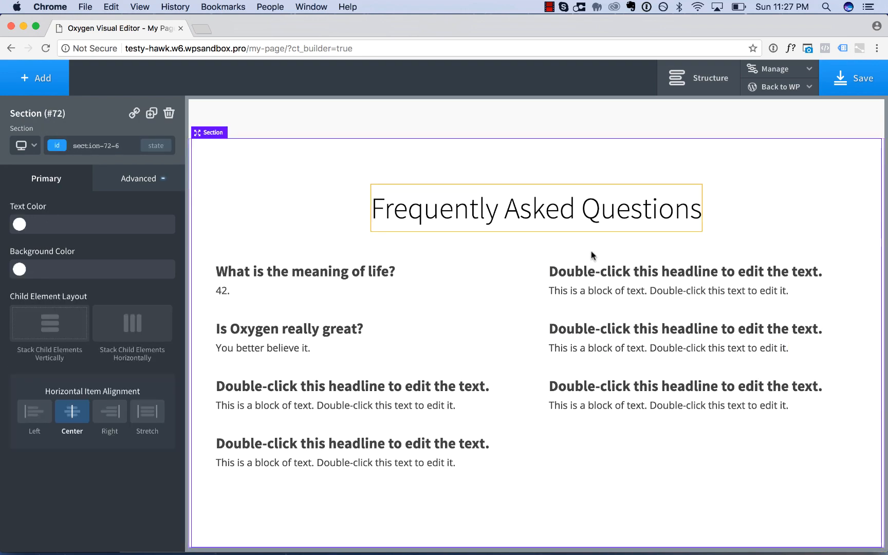
Add a new section below the Frequently Asked Questions section and insert a heading and a text link in it.
{"action": "scroll", "coordinate": [591, 254], "scroll_direction": "up", "scroll_amount": 15}
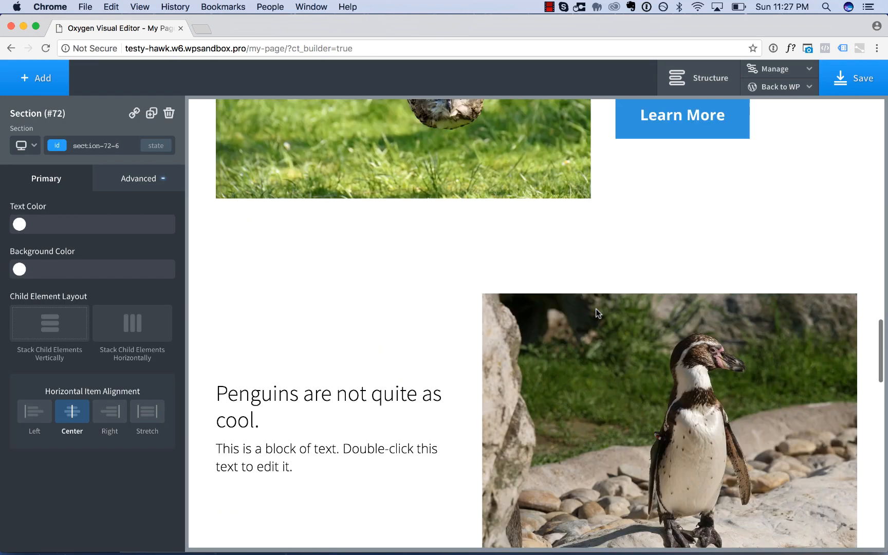
{"action": "scroll", "coordinate": [596, 312], "scroll_direction": "up", "scroll_amount": 15}
{"action": "scroll", "coordinate": [597, 312], "scroll_direction": "down", "scroll_amount": 5}
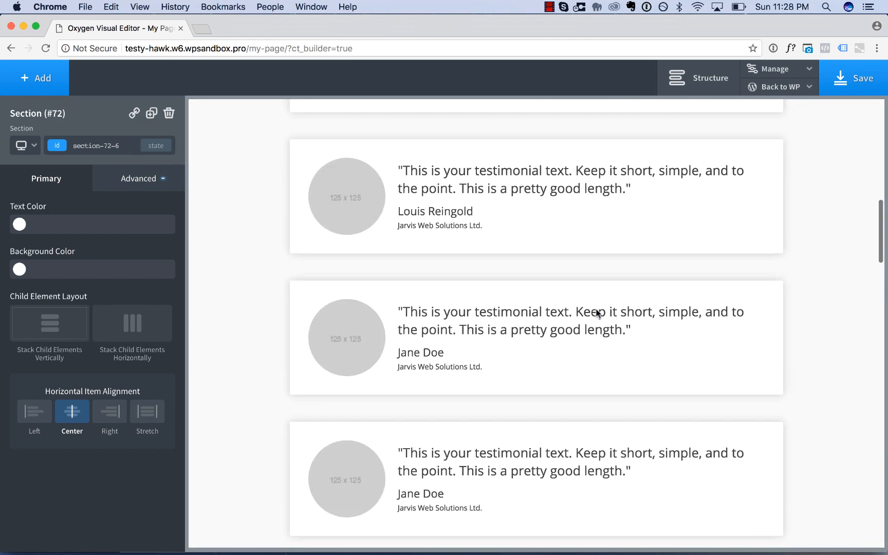
{"action": "scroll", "coordinate": [596, 312], "scroll_direction": "down", "scroll_amount": 8}
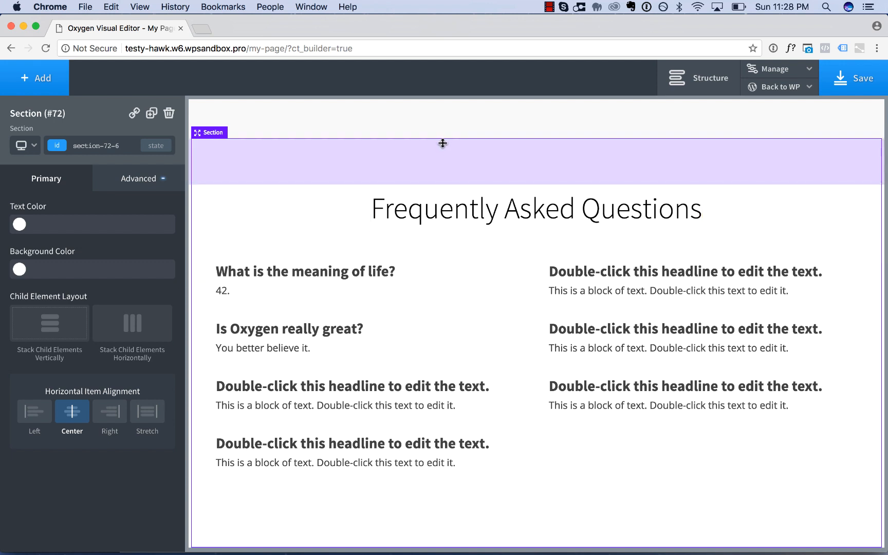
{"action": "left_click", "coordinate": [24, 85]}
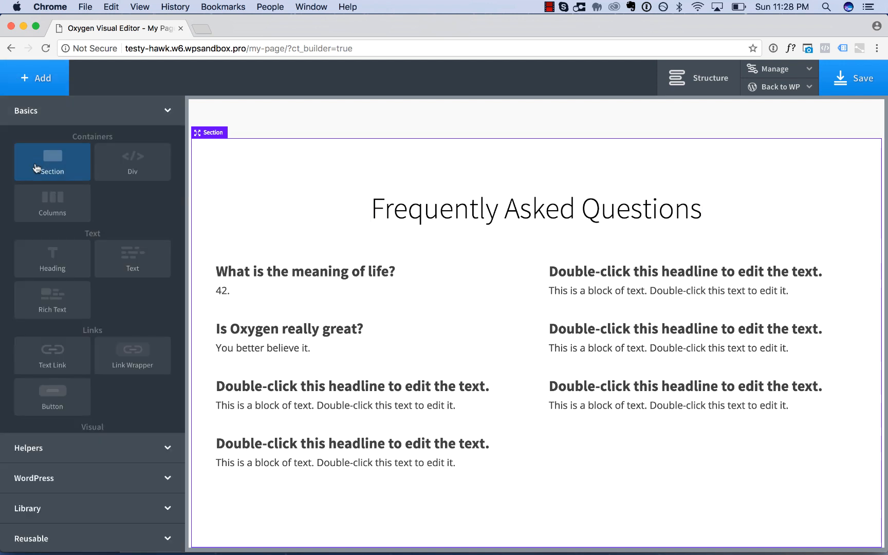
{"action": "left_click", "coordinate": [33, 165]}
{"action": "left_click", "coordinate": [25, 93]}
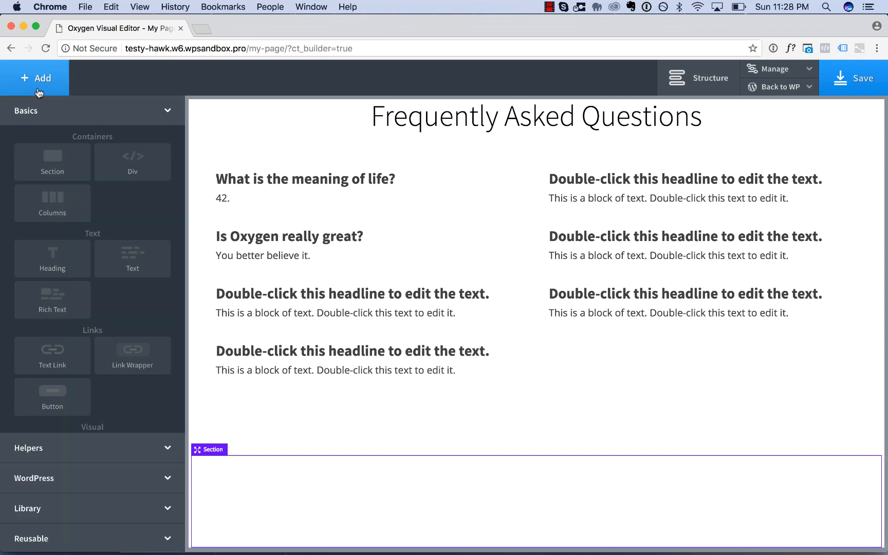
{"action": "left_click", "coordinate": [70, 261]}
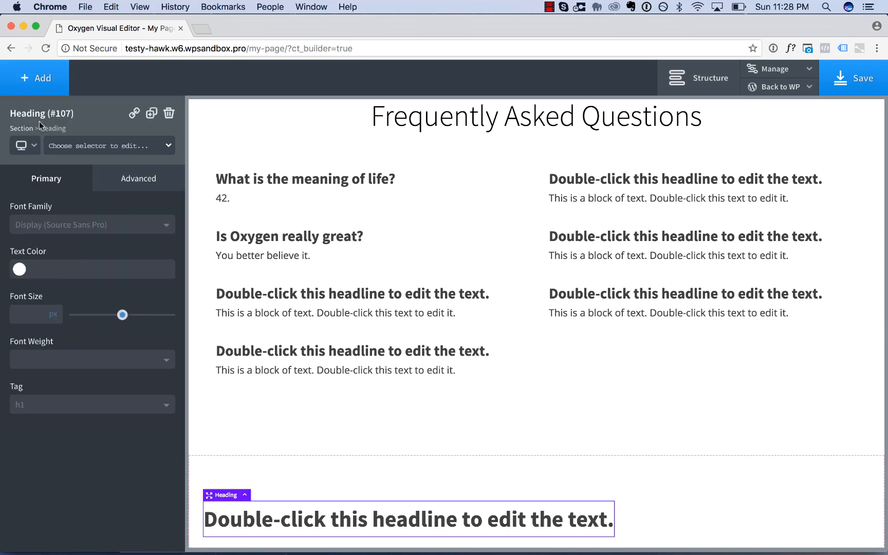
{"action": "left_click", "coordinate": [32, 79]}
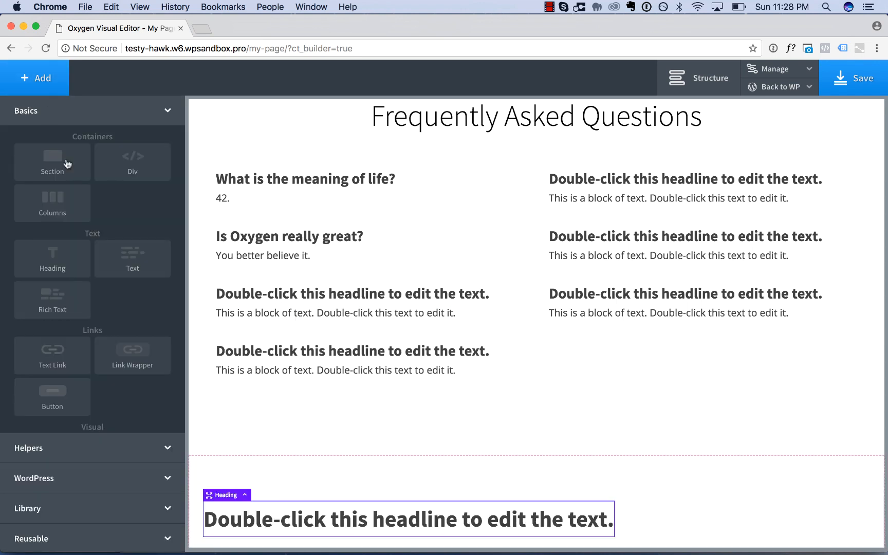
{"action": "left_click", "coordinate": [67, 347]}
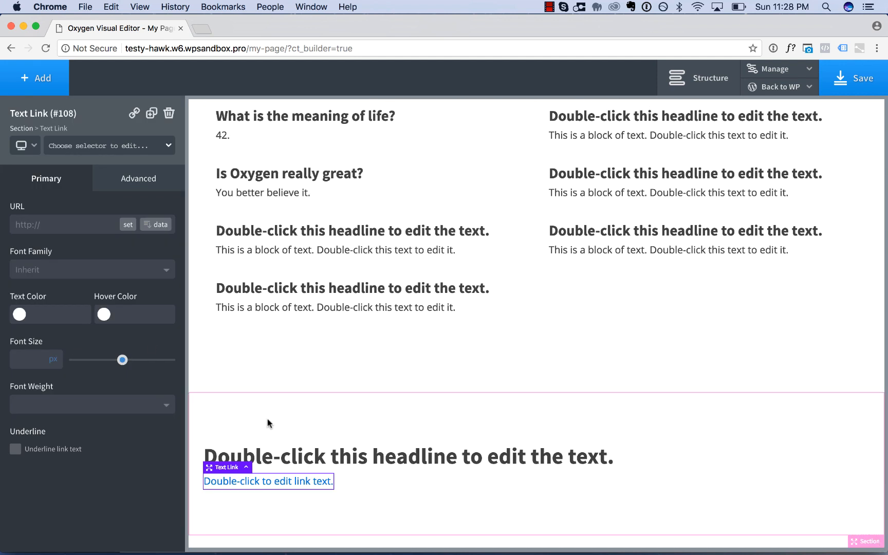
Apply the existing primary-button class to the new text link.
{"action": "left_click", "coordinate": [101, 146]}
{"action": "type", "text": "primary-button"}
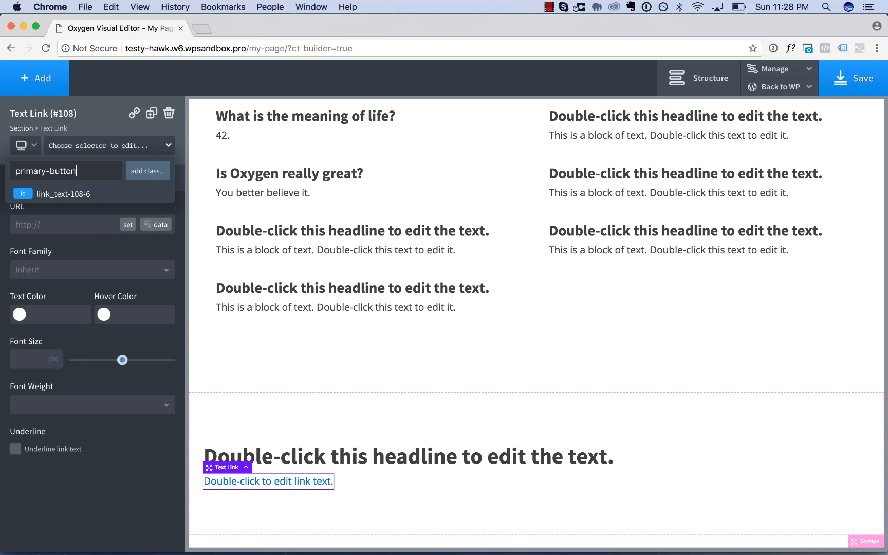
{"action": "key", "text": "Return"}
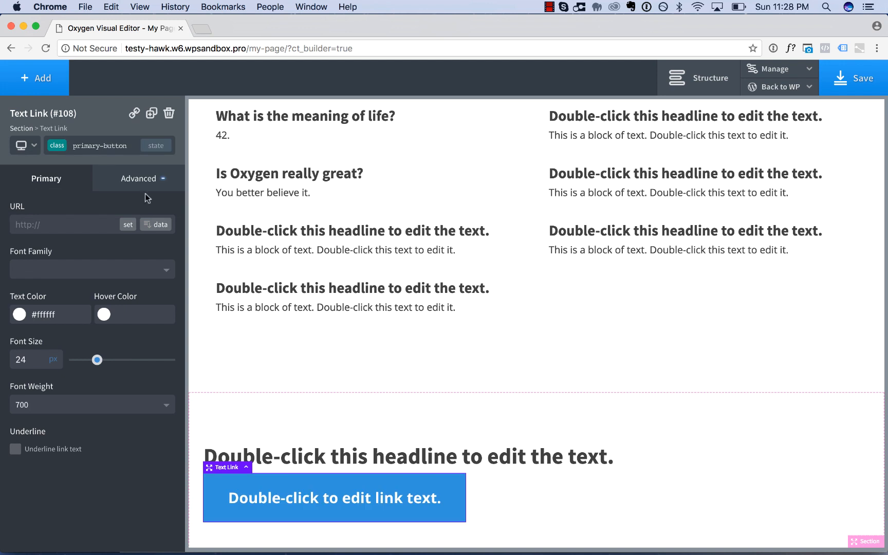
Apply the primary-heading class to the heading above the new blue button.
{"action": "left_click", "coordinate": [208, 458]}
{"action": "left_click", "coordinate": [113, 148]}
{"action": "type", "text": "pri"}
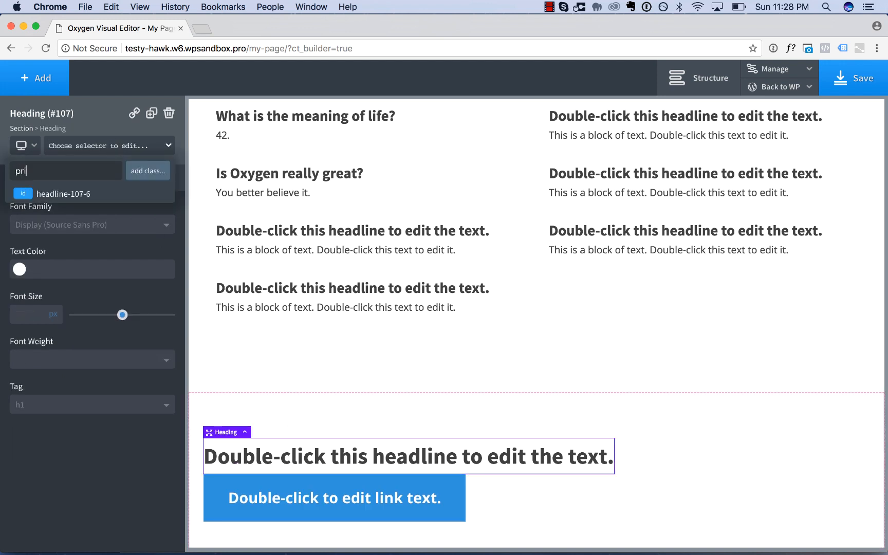
{"action": "type", "text": "mary-heading"}
{"action": "key", "text": "Return"}
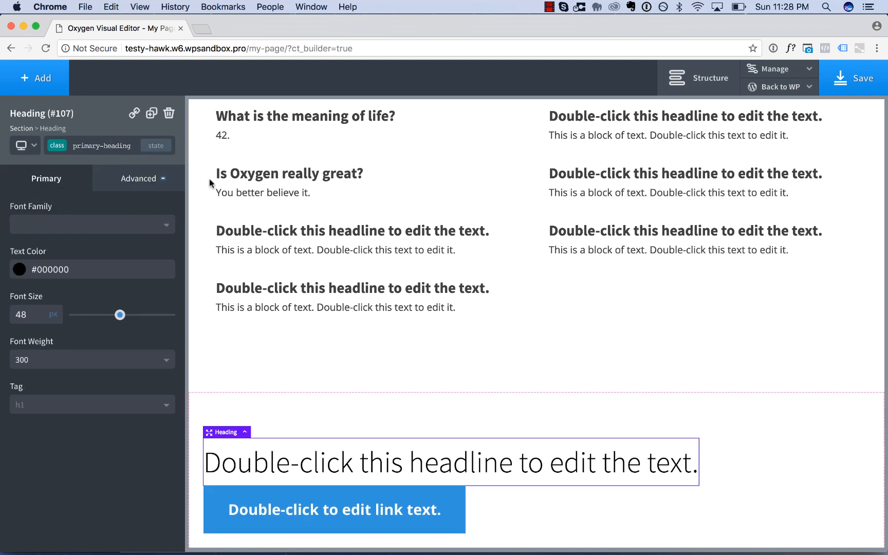
Stack the new section's child elements vertically and align them to the center.
{"action": "scroll", "coordinate": [347, 261], "scroll_direction": "down", "scroll_amount": 1}
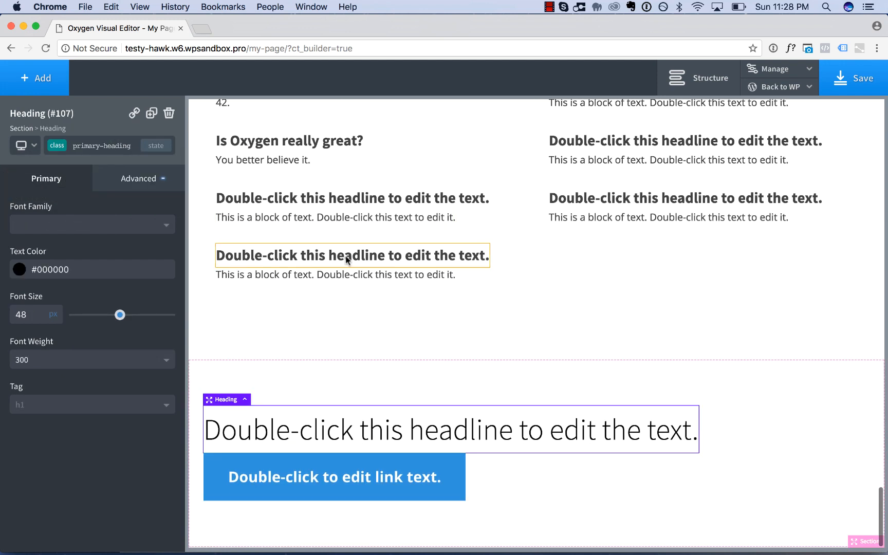
{"action": "left_click", "coordinate": [766, 423]}
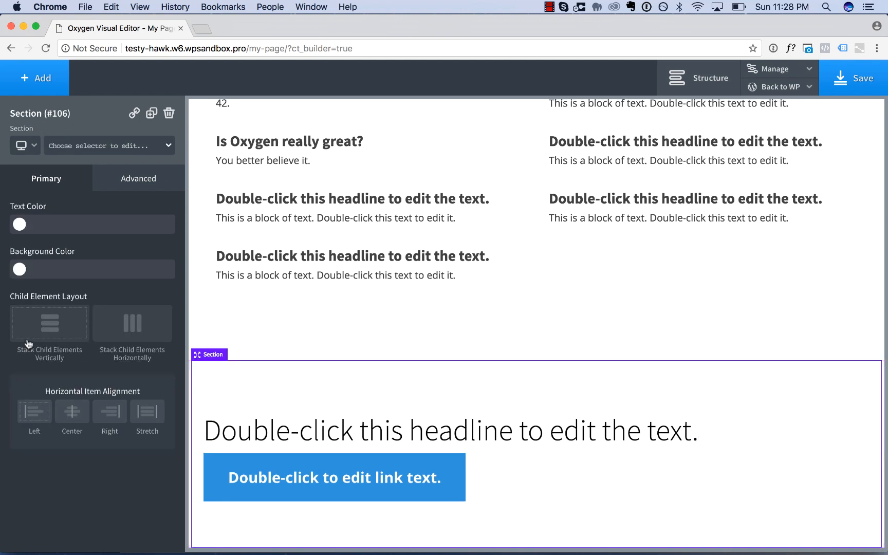
{"action": "left_click", "coordinate": [39, 329]}
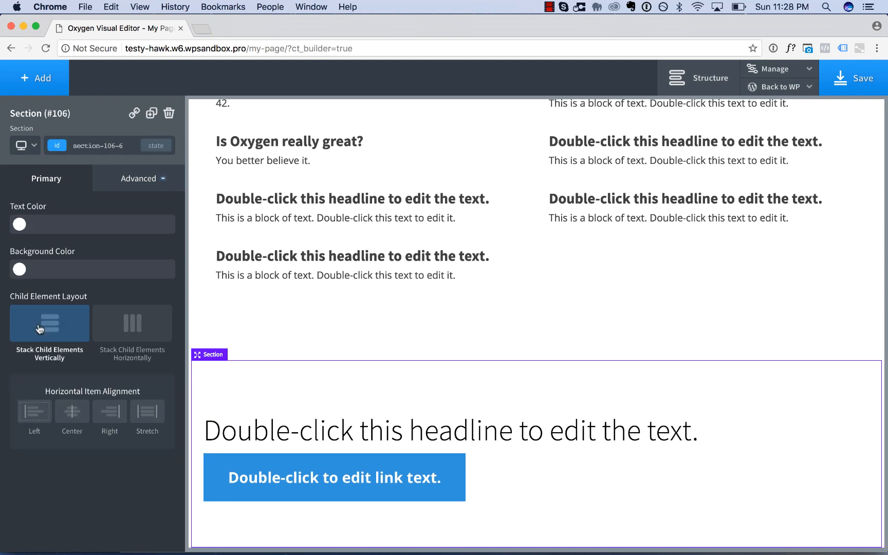
{"action": "left_click", "coordinate": [73, 420]}
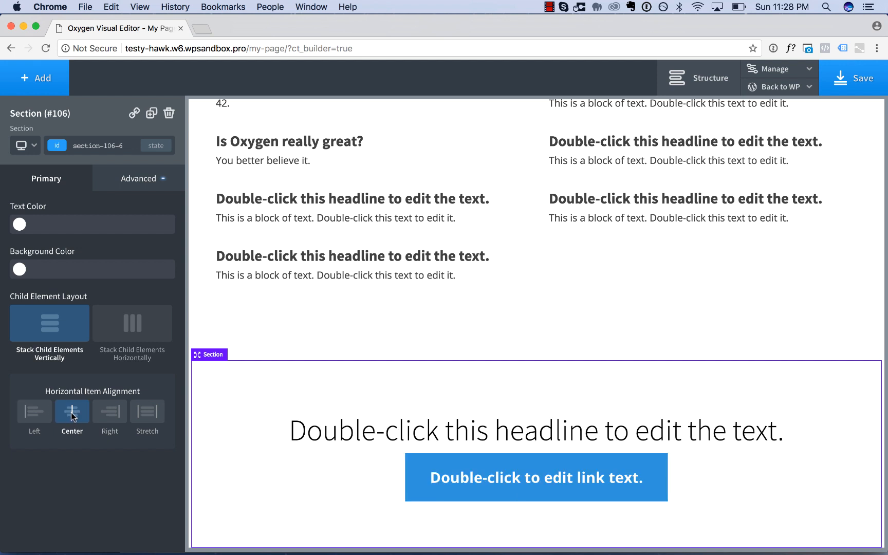
Lay out the new section's child elements horizontally with Space Between as the horizontal item alignment.
{"action": "left_click", "coordinate": [136, 324]}
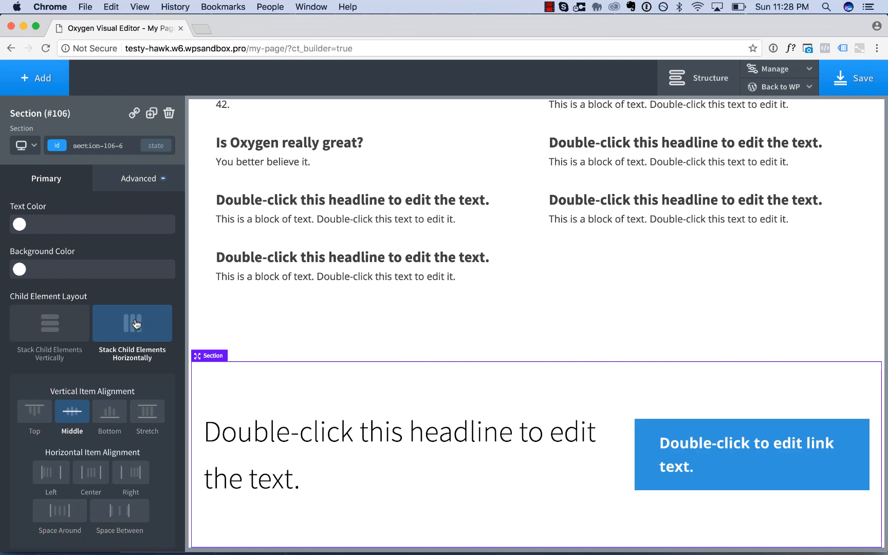
{"action": "scroll", "coordinate": [151, 477], "scroll_direction": "down", "scroll_amount": 1}
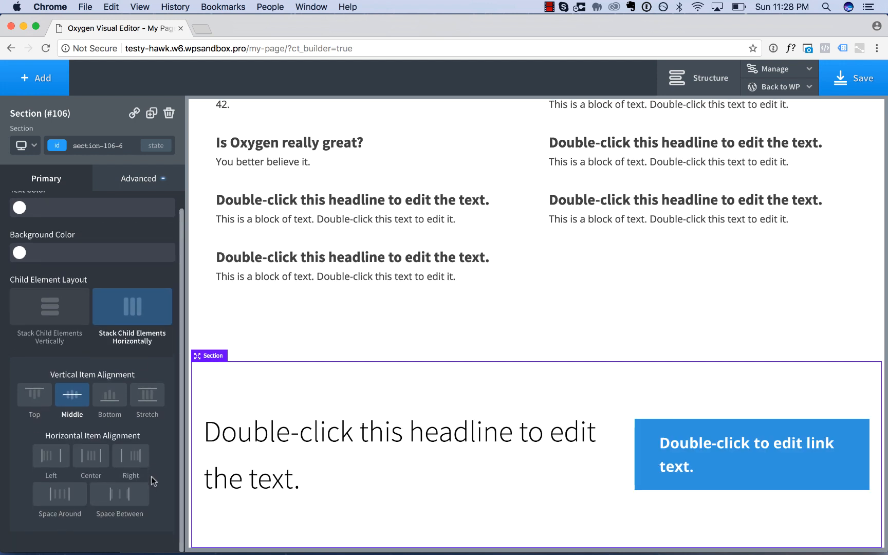
{"action": "left_click", "coordinate": [128, 498]}
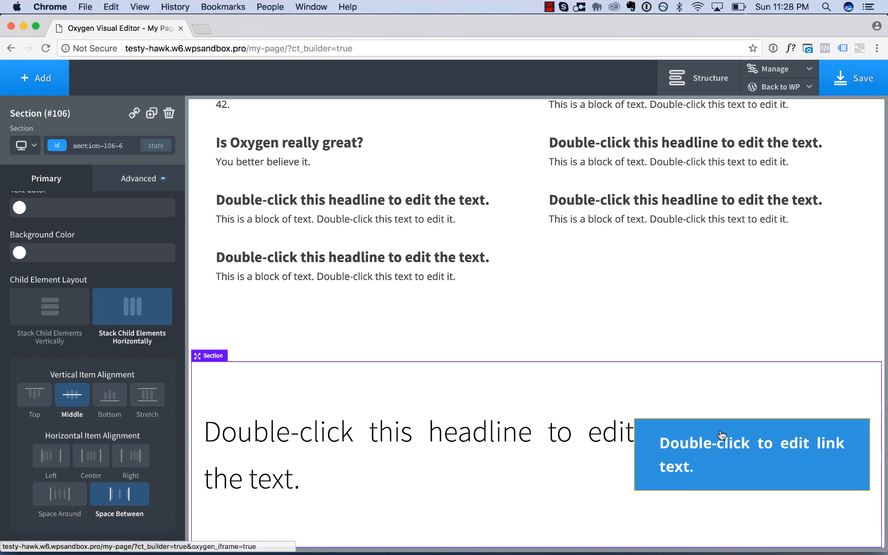
Set the new section's heading text to "Learn more about it!".
{"action": "double_click", "coordinate": [554, 474]}
{"action": "type", "text": "L"}
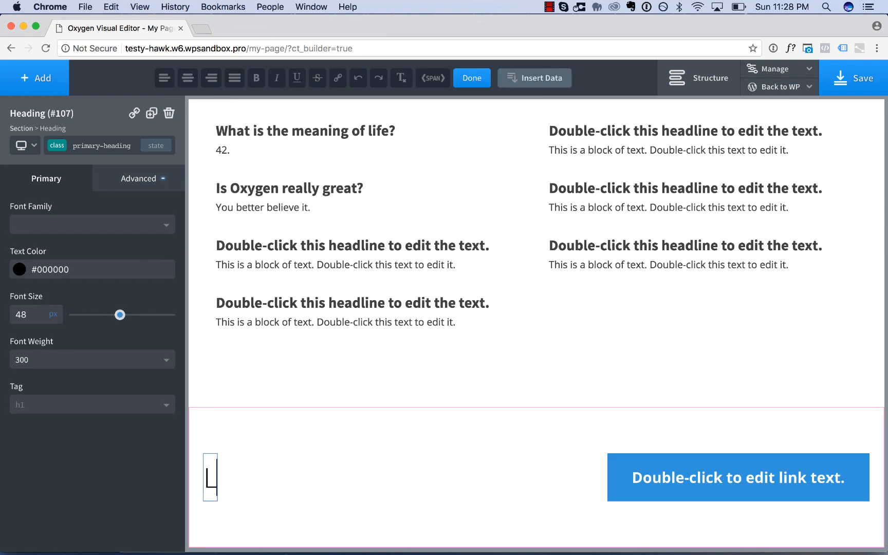
{"action": "type", "text": "earn more about it!"}
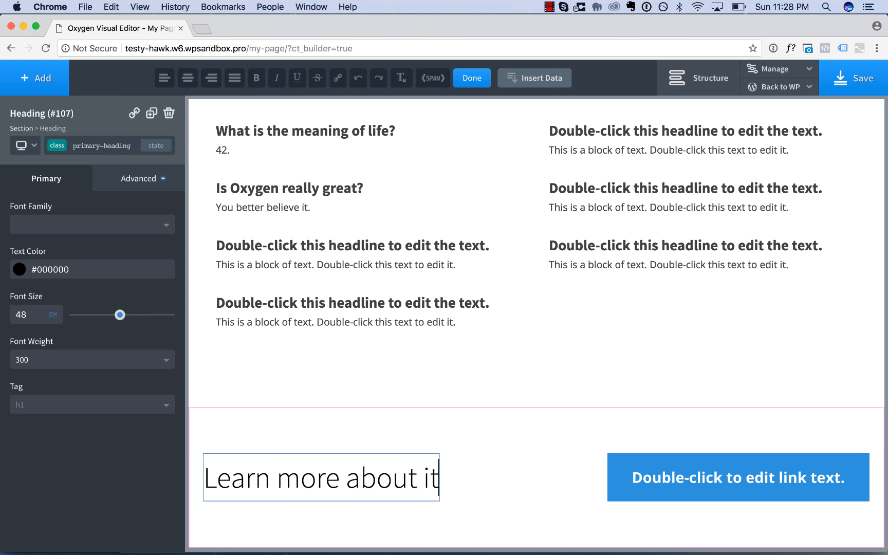
Change the text of the new section's button to "Buy Now".
{"action": "left_click", "coordinate": [816, 479]}
{"action": "double_click", "coordinate": [816, 481]}
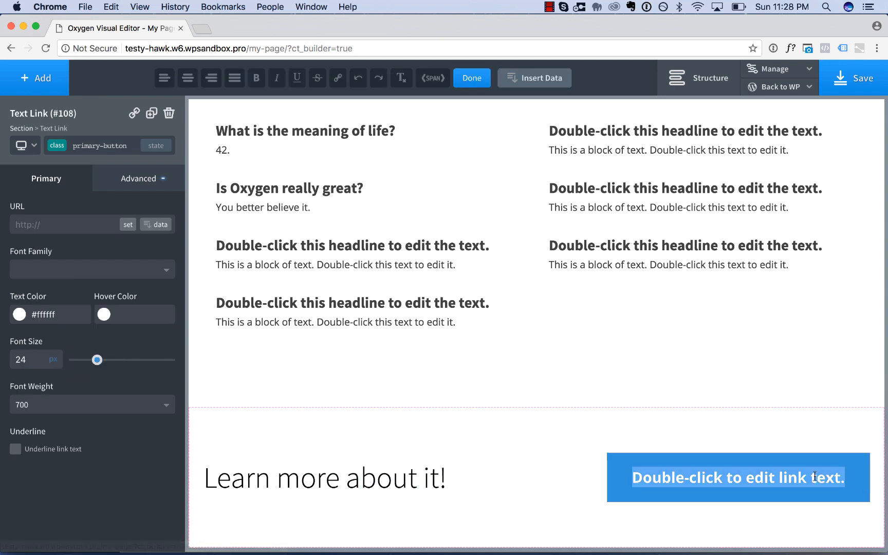
{"action": "type", "text": "Buy Now"}
Change the heading text of the closing call-to-action section to "What are you waiting for?".
{"action": "left_click", "coordinate": [410, 468]}
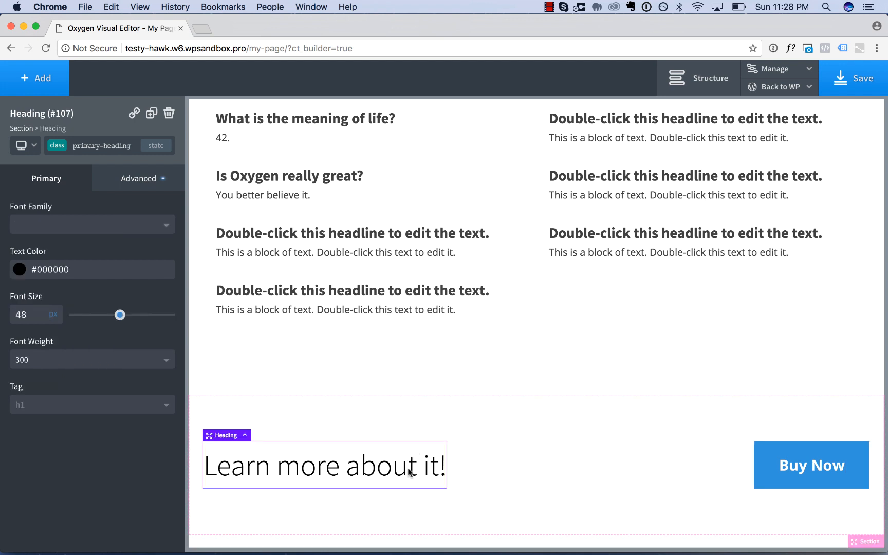
{"action": "double_click", "coordinate": [410, 468]}
{"action": "type", "text": "What are you waiutin"}
{"action": "key", "text": "BackSpace"}
{"action": "key", "text": "BackSpace"}
{"action": "key", "text": "BackSpace"}
{"action": "key", "text": "BackSpace"}
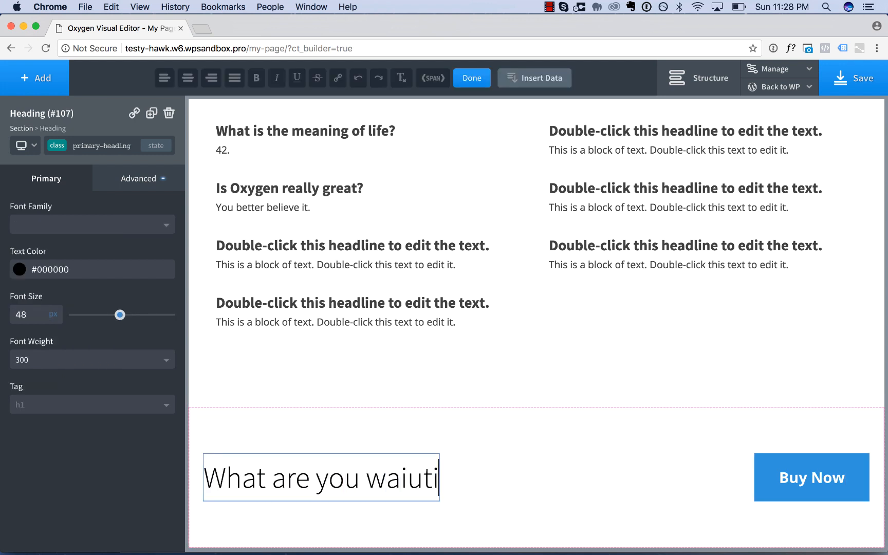
{"action": "type", "text": "ting for?"}
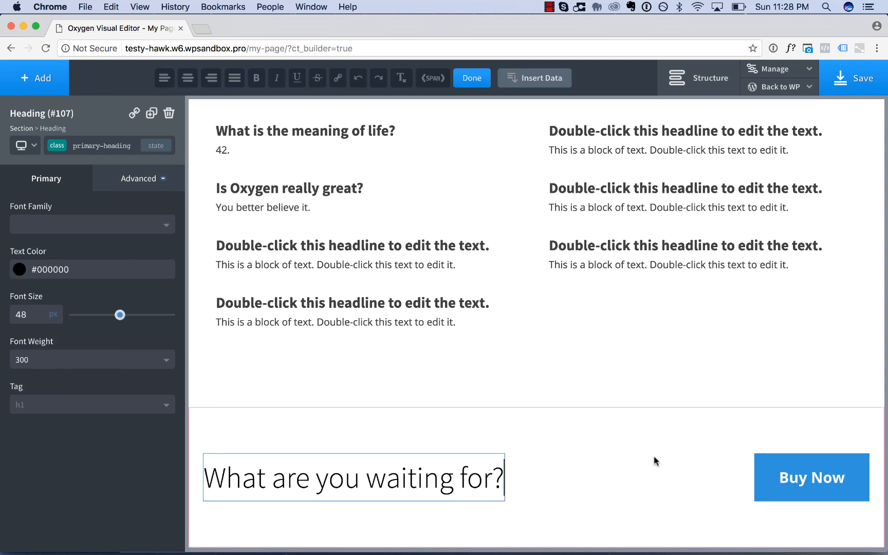
Change the text of the closing section's button to "Buy The Product Today".
{"action": "left_click", "coordinate": [807, 489]}
{"action": "double_click", "coordinate": [809, 473]}
{"action": "type", "text": "Bu"}
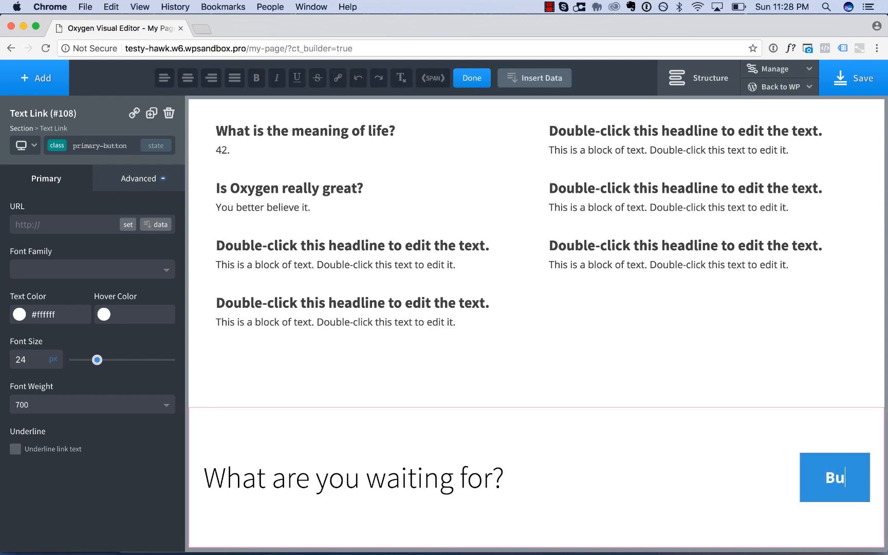
{"action": "type", "text": "y The Product Today"}
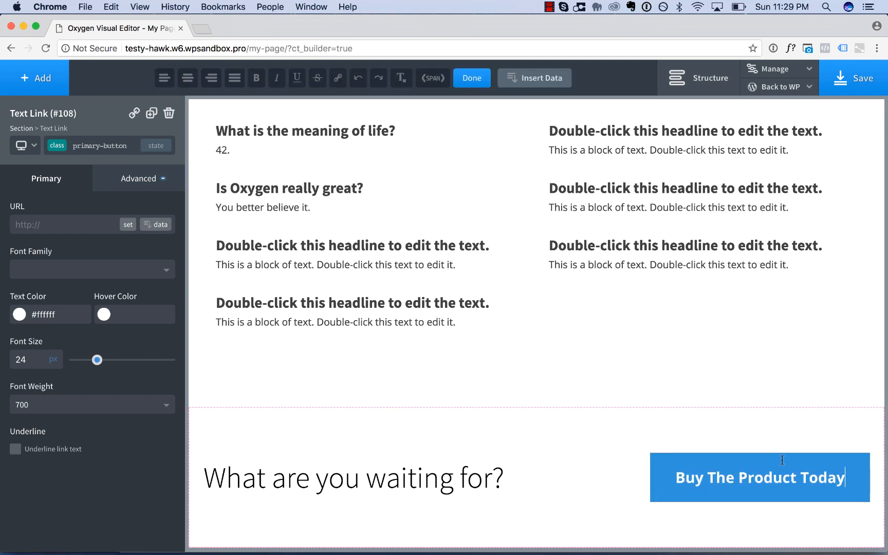
Give the closing call-to-action section a light grey background colour of #f4f4f4.
{"action": "left_click", "coordinate": [746, 430]}
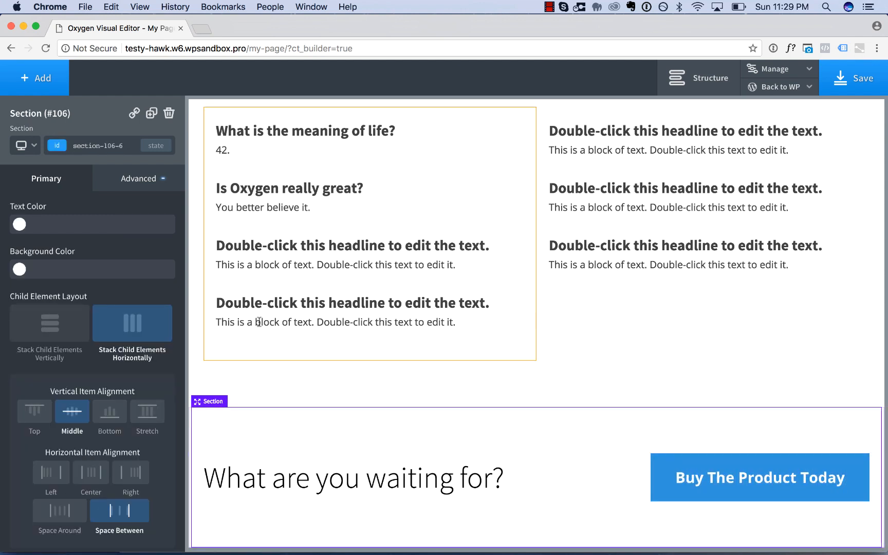
{"action": "left_click", "coordinate": [20, 269]}
{"action": "left_click_drag", "start_coordinate": [24, 297], "coordinate": [11, 290]}
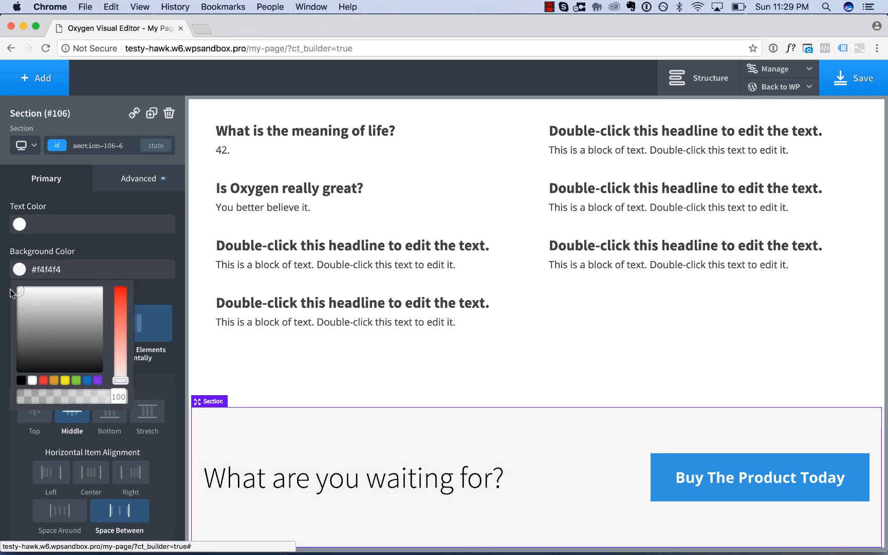
{"action": "left_click", "coordinate": [394, 345]}
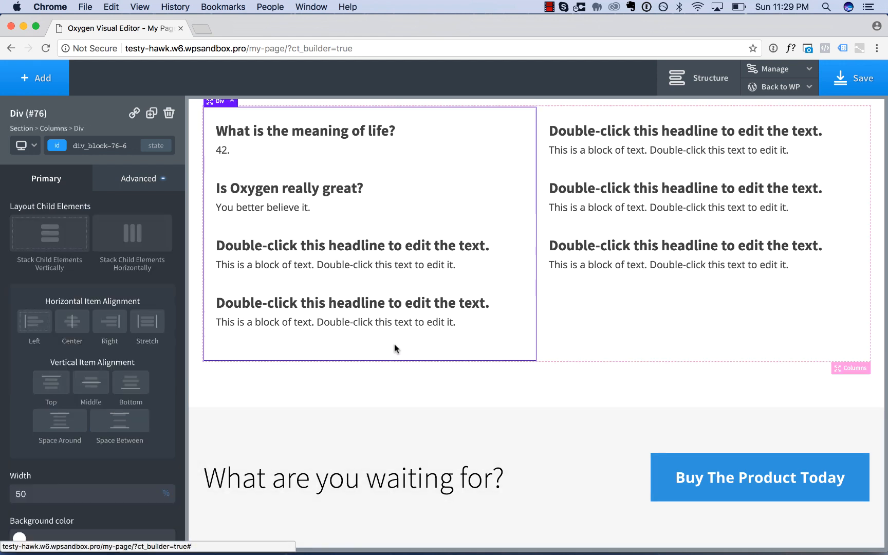
{"action": "left_click", "coordinate": [582, 417]}
{"action": "scroll", "coordinate": [583, 417], "scroll_direction": "up", "scroll_amount": 7}
{"action": "scroll", "coordinate": [583, 417], "scroll_direction": "down", "scroll_amount": 7}
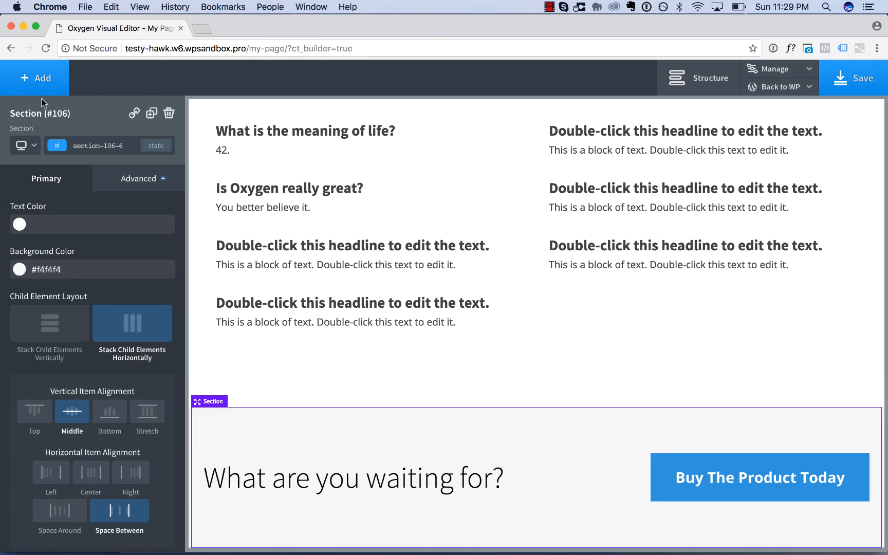
Add a footer section containing a text element below the call-to-action, with horizontal item alignment set to Center.
{"action": "left_click", "coordinate": [38, 81]}
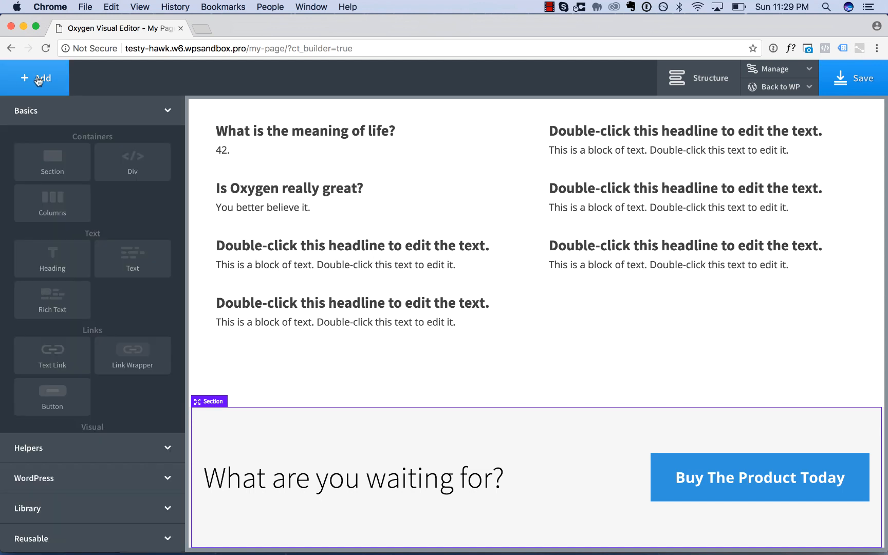
{"action": "left_click", "coordinate": [38, 158]}
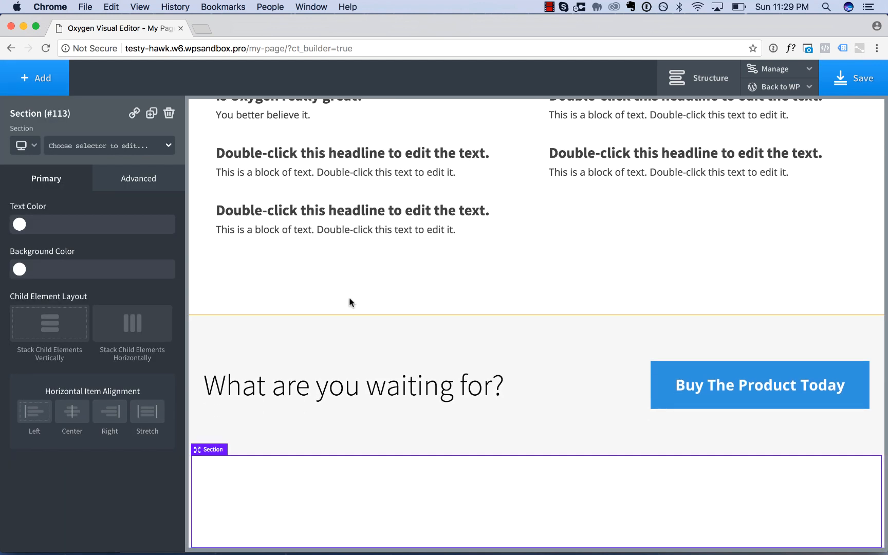
{"action": "left_click", "coordinate": [47, 82]}
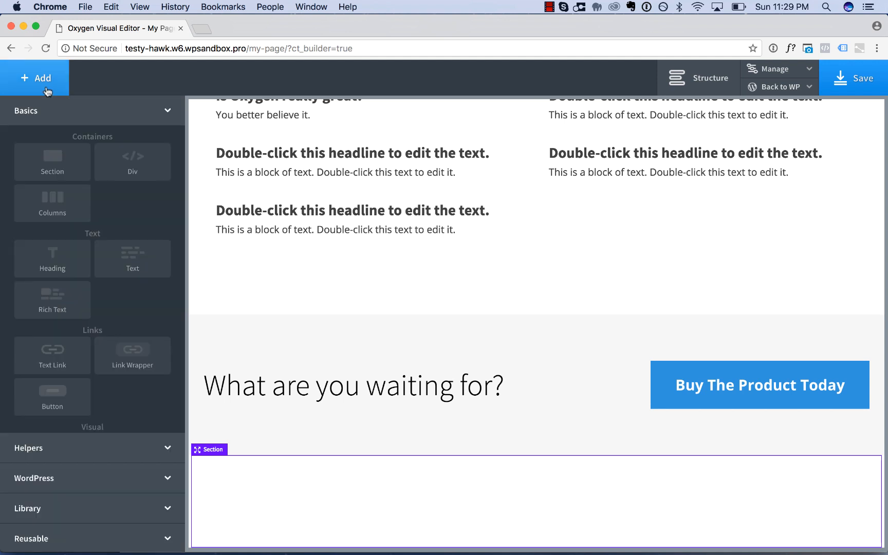
{"action": "left_click", "coordinate": [132, 260]}
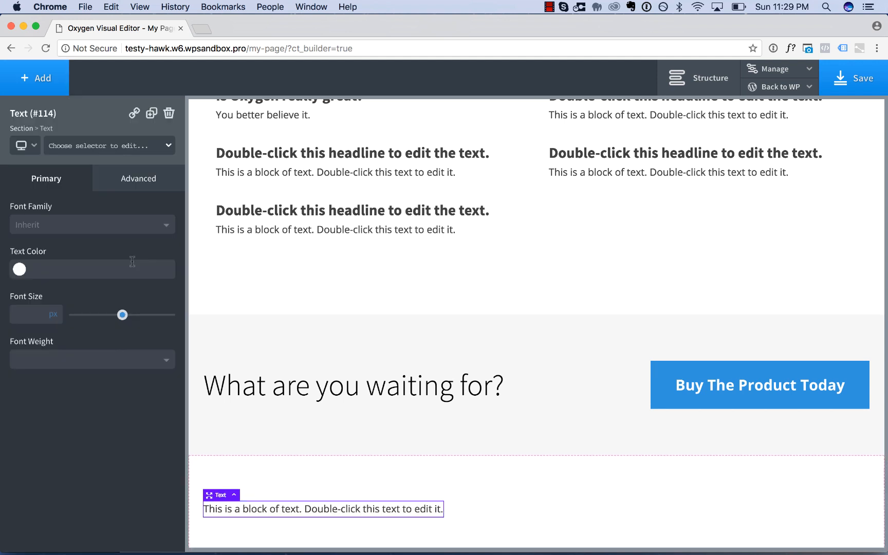
{"action": "left_click", "coordinate": [397, 478]}
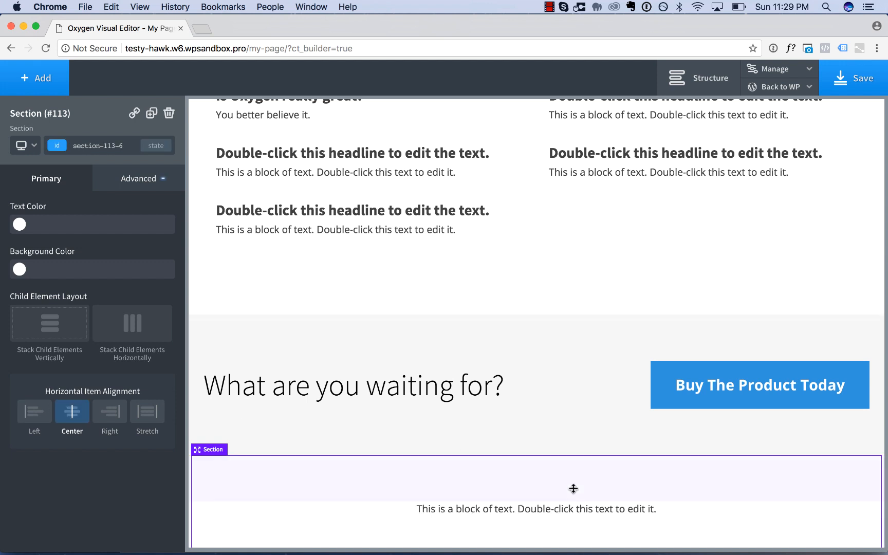
Set the footer text to "Copyright © Soflyy 2018" with a font size of 14 px.
{"action": "double_click", "coordinate": [559, 509]}
{"action": "type", "text": "Copyrigh"}
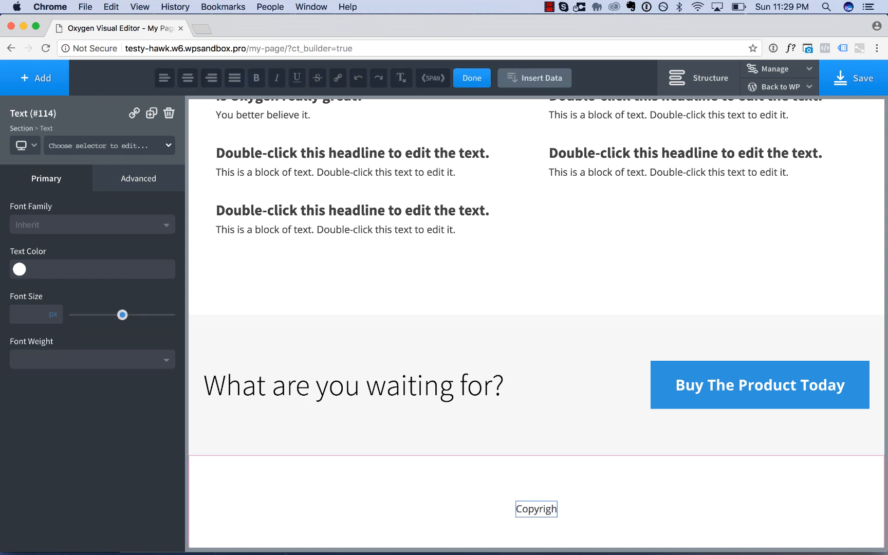
{"action": "type", "text": "t"}
{"action": "type", "text": "©"}
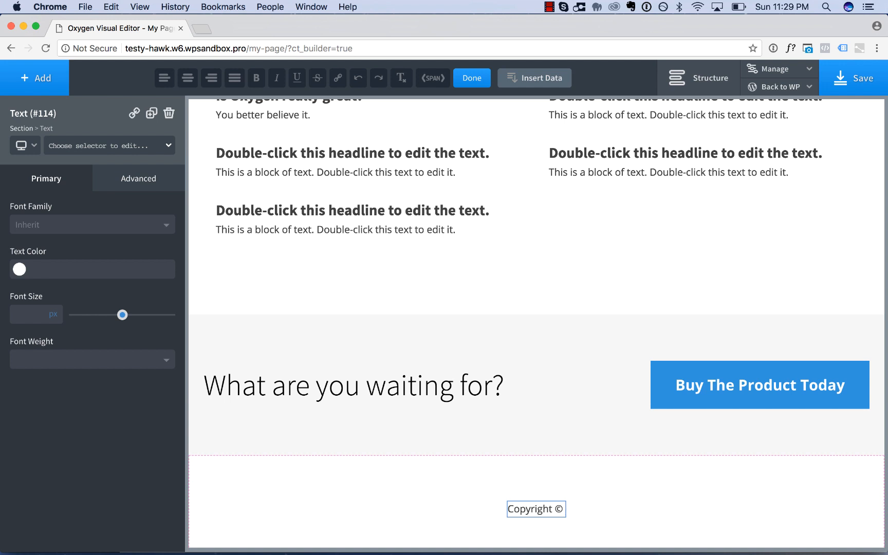
{"action": "type", "text": " Soflyy"}
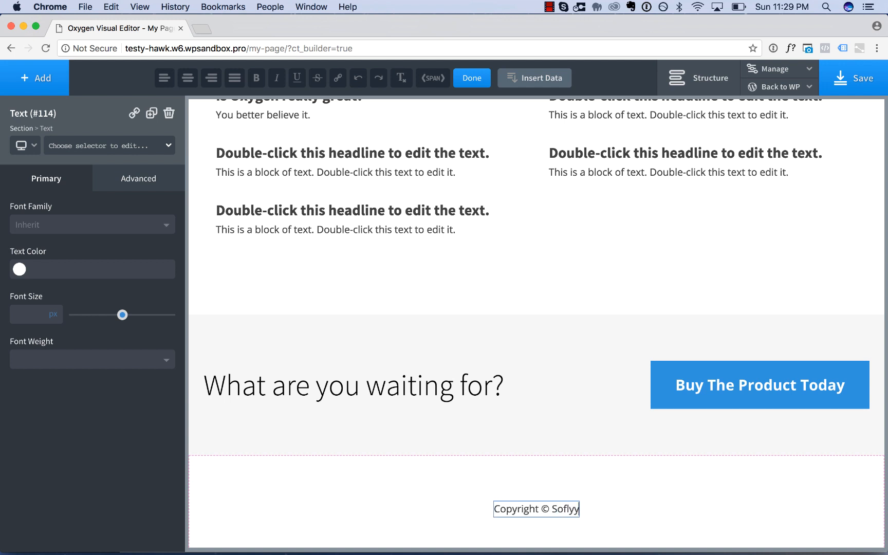
{"action": "type", "text": " 2018"}
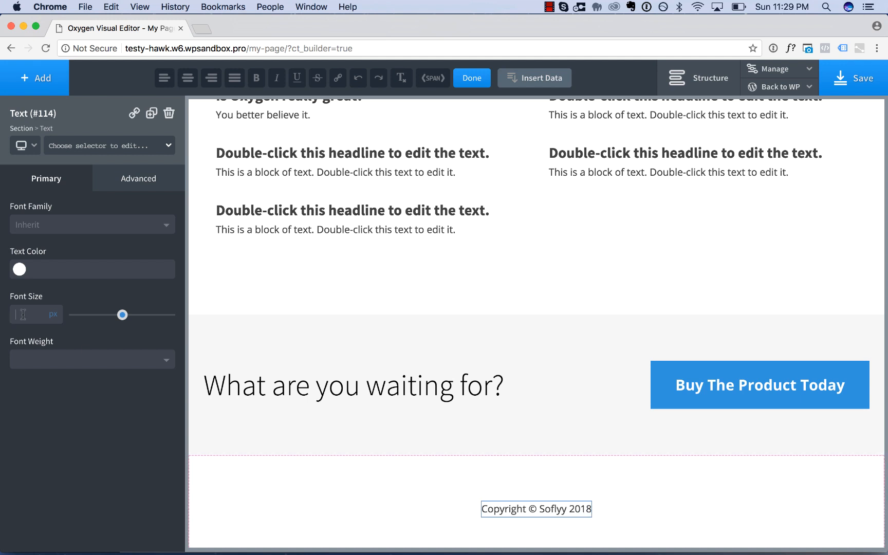
{"action": "type", "text": "14"}
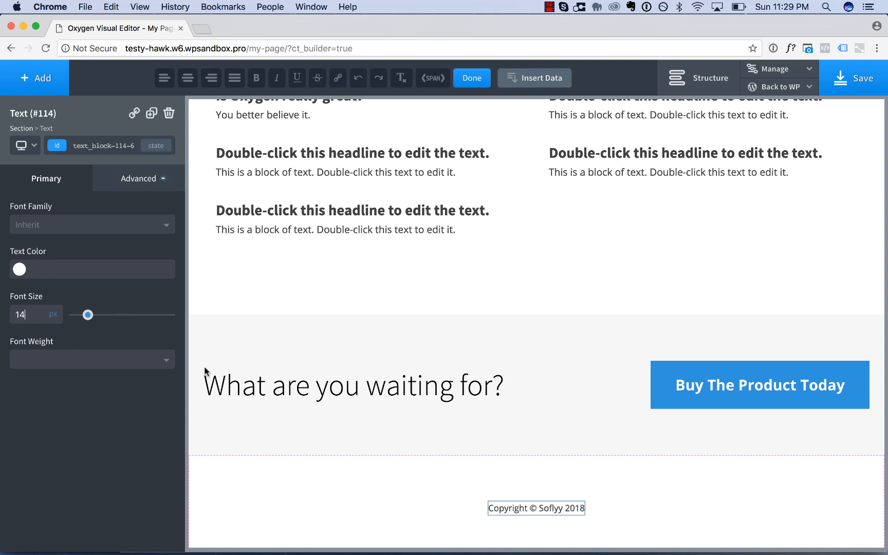
{"action": "left_click", "coordinate": [429, 474]}
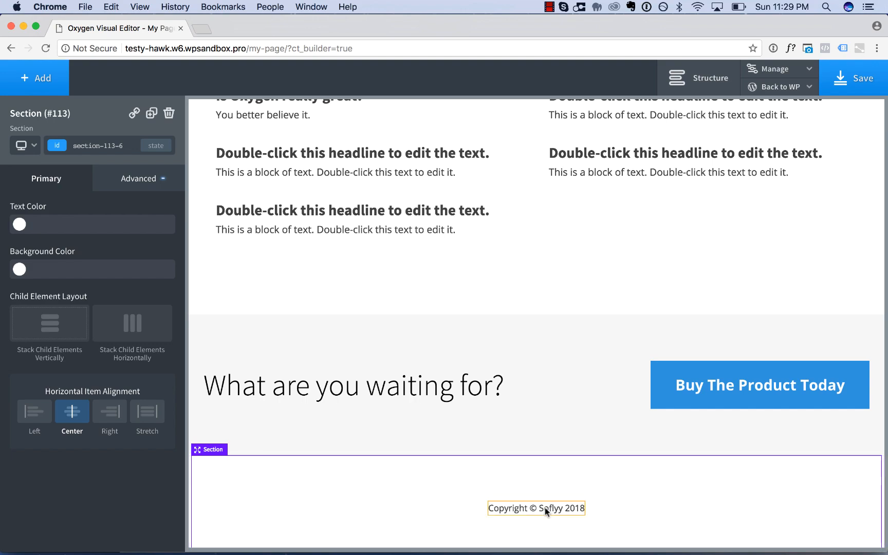
Duplicate the soflyy logo in the header and move one copy into the footer section above the copyright text.
{"action": "scroll", "coordinate": [546, 512], "scroll_direction": "up", "scroll_amount": 20}
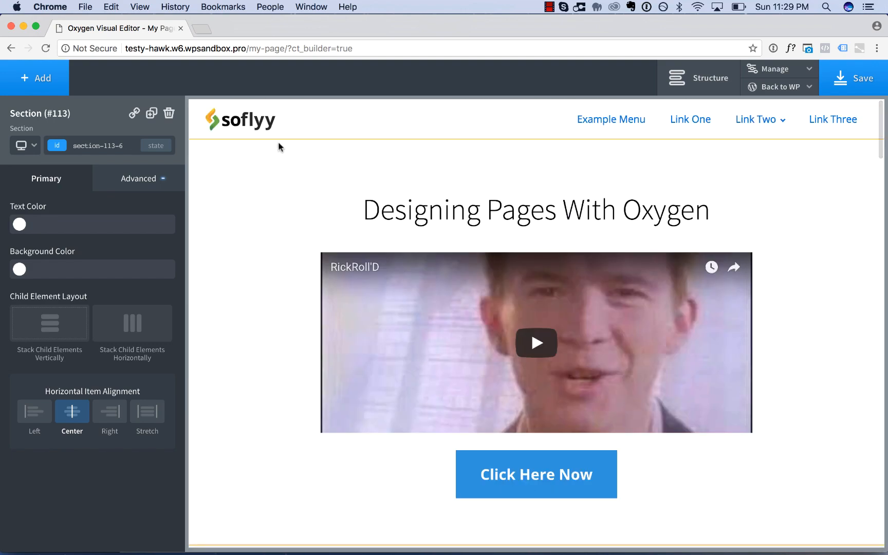
{"action": "left_click", "coordinate": [260, 128]}
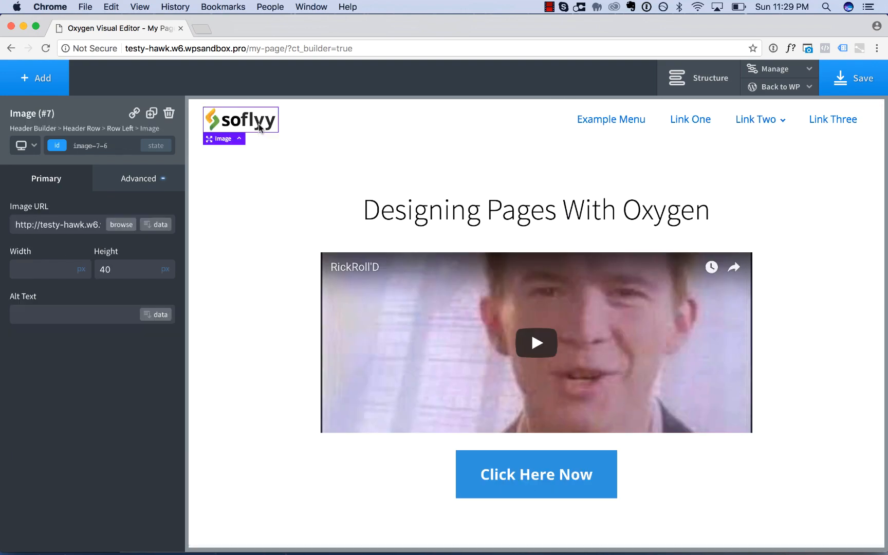
{"action": "left_click", "coordinate": [151, 113]}
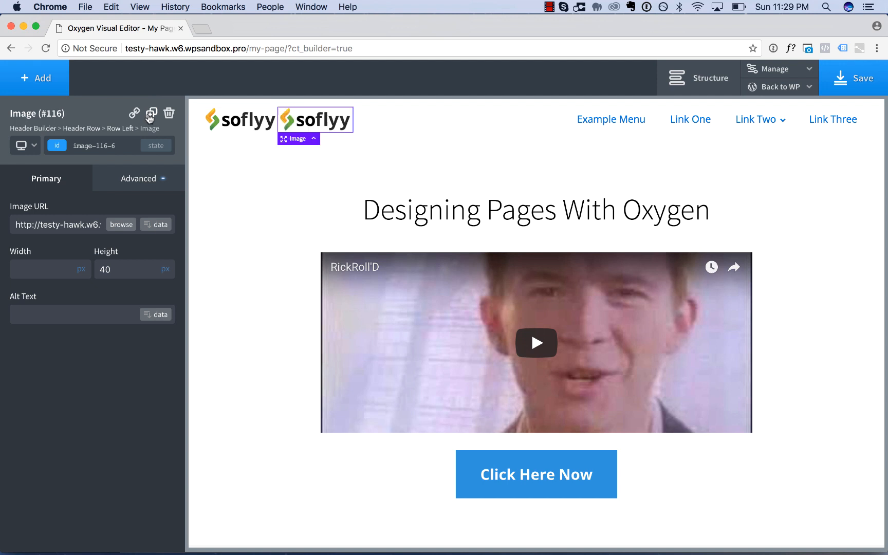
{"action": "left_click", "coordinate": [735, 85]}
{"action": "left_click", "coordinate": [224, 115]}
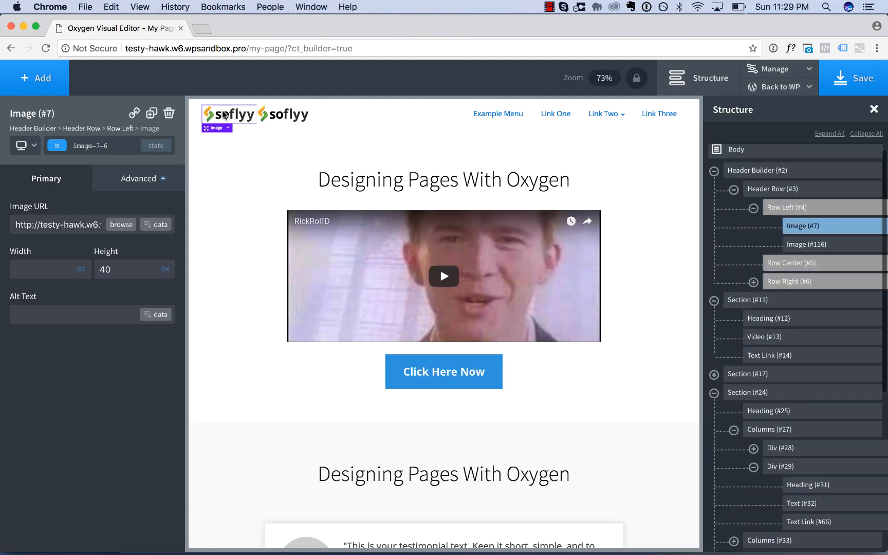
{"action": "left_click_drag", "start_coordinate": [813, 228], "coordinate": [767, 520]}
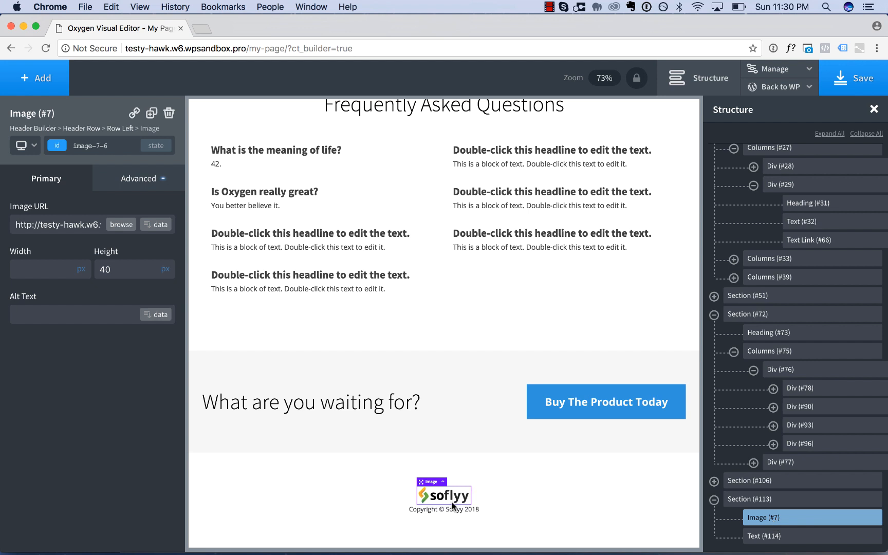
Add a small gap between the footer logo and the copyright text, and close the page structure view.
{"action": "left_click_drag", "start_coordinate": [449, 506], "coordinate": [448, 509]}
{"action": "left_click", "coordinate": [521, 485]}
{"action": "scroll", "coordinate": [521, 485], "scroll_direction": "up", "scroll_amount": 15}
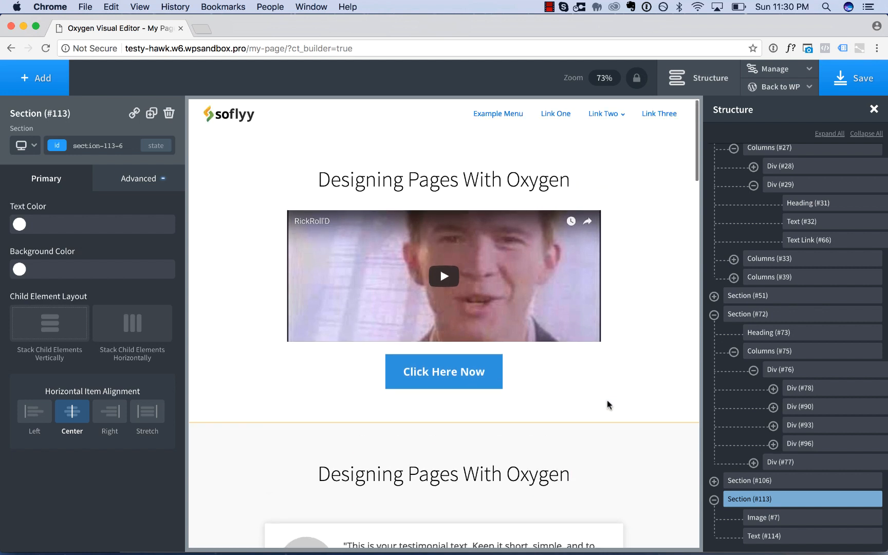
{"action": "left_click", "coordinate": [699, 77]}
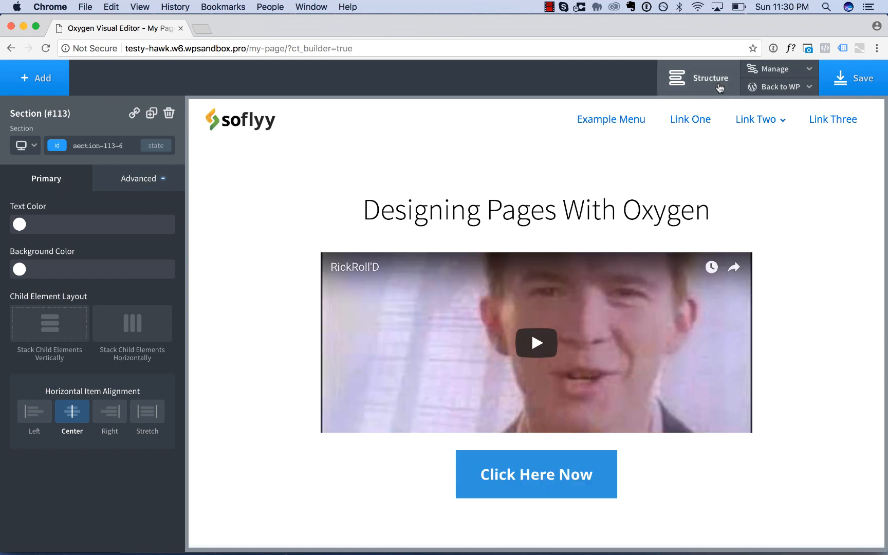
Copy the primary-button class's background colour #3292db into the background colour of its hover state.
{"action": "scroll", "coordinate": [870, 298], "scroll_direction": "down", "scroll_amount": 3}
{"action": "left_click", "coordinate": [535, 323]}
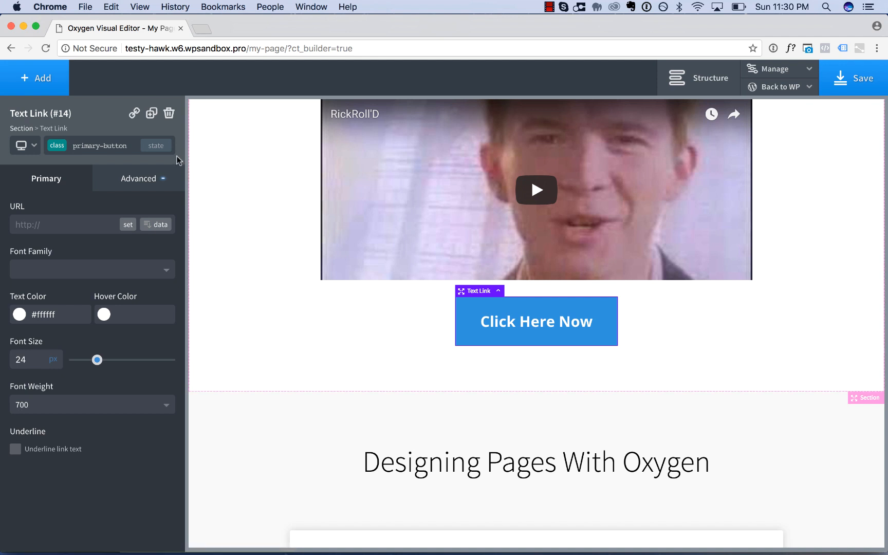
{"action": "left_click", "coordinate": [154, 177]}
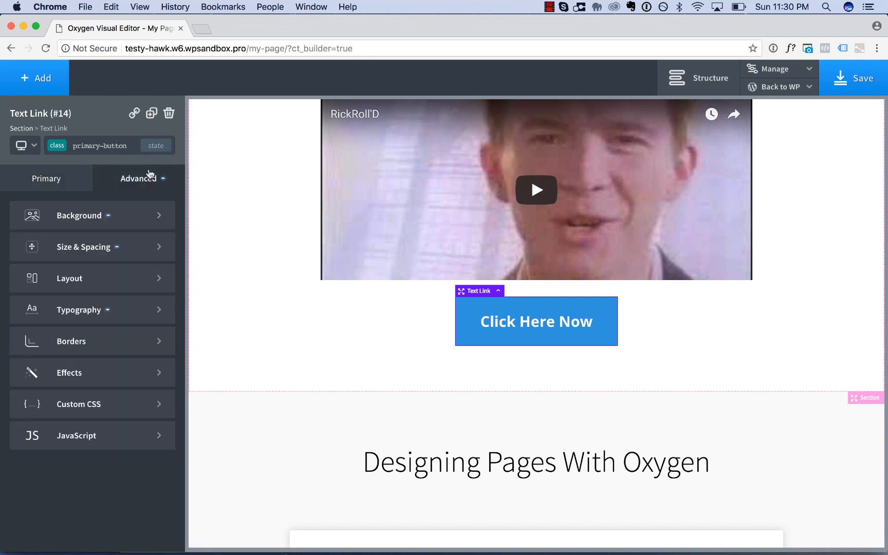
{"action": "left_click", "coordinate": [103, 214]}
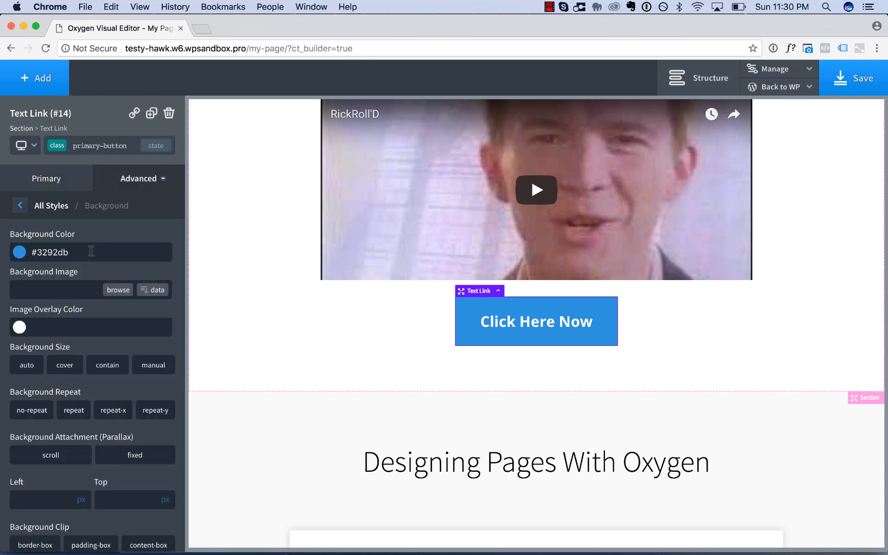
{"action": "left_click", "coordinate": [90, 250]}
{"action": "key", "text": "super+c"}
{"action": "left_click", "coordinate": [156, 146]}
{"action": "left_click", "coordinate": [75, 184]}
{"action": "key", "text": "super+v"}
Make the primary-button hover background a darker, more saturated blue and check it on the buttons down the page.
{"action": "left_click", "coordinate": [20, 253]}
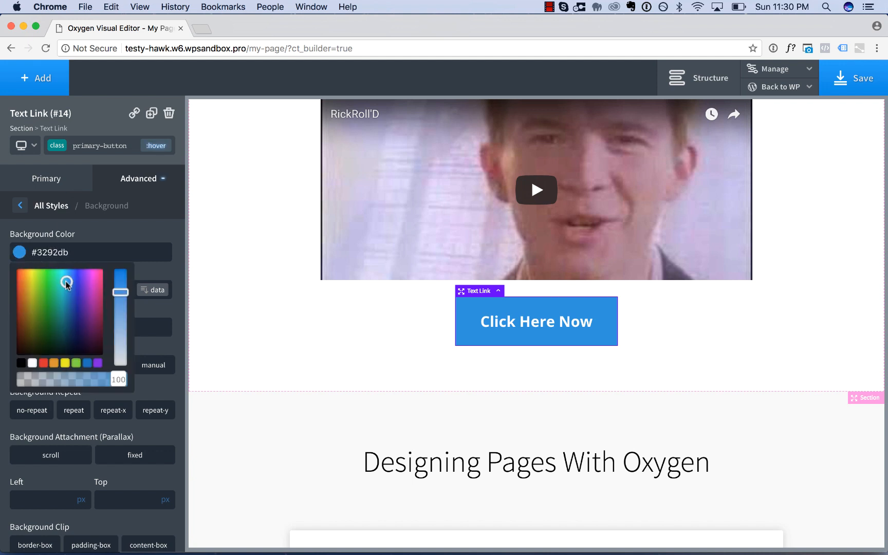
{"action": "left_click_drag", "start_coordinate": [119, 292], "coordinate": [122, 279]}
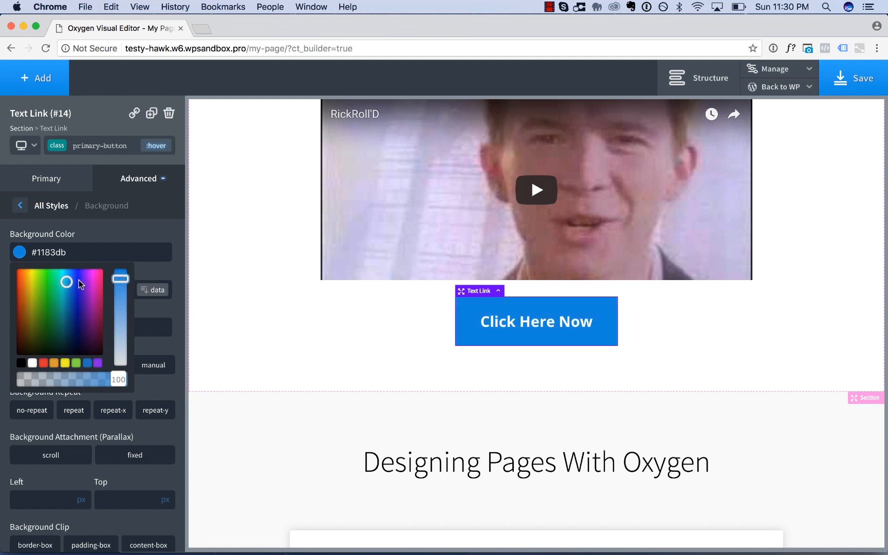
{"action": "left_click_drag", "start_coordinate": [68, 282], "coordinate": [64, 290]}
{"action": "left_click", "coordinate": [361, 336]}
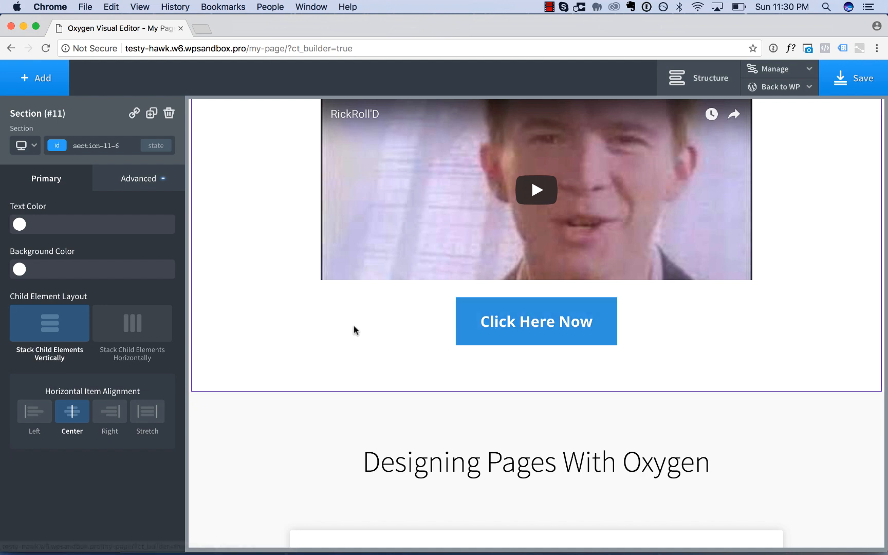
{"action": "scroll", "coordinate": [488, 357], "scroll_direction": "down", "scroll_amount": 10}
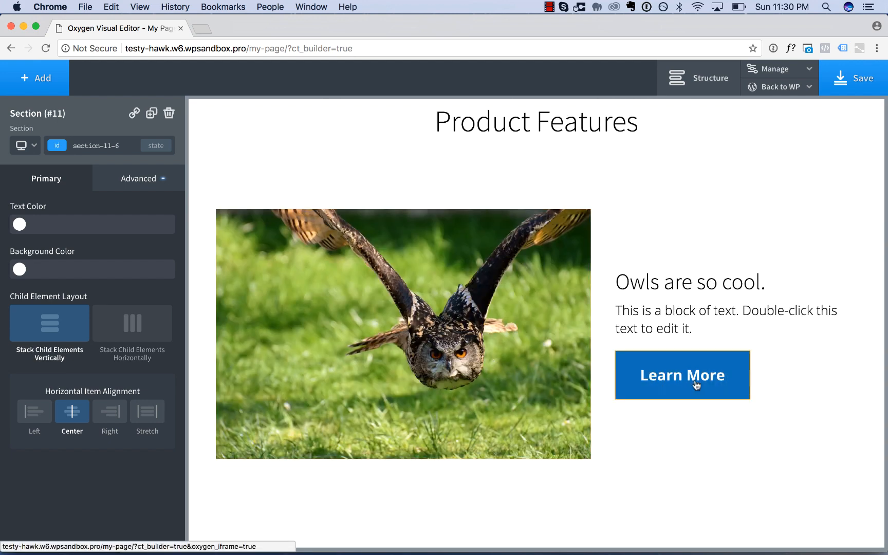
{"action": "scroll", "coordinate": [641, 455], "scroll_direction": "down", "scroll_amount": 15}
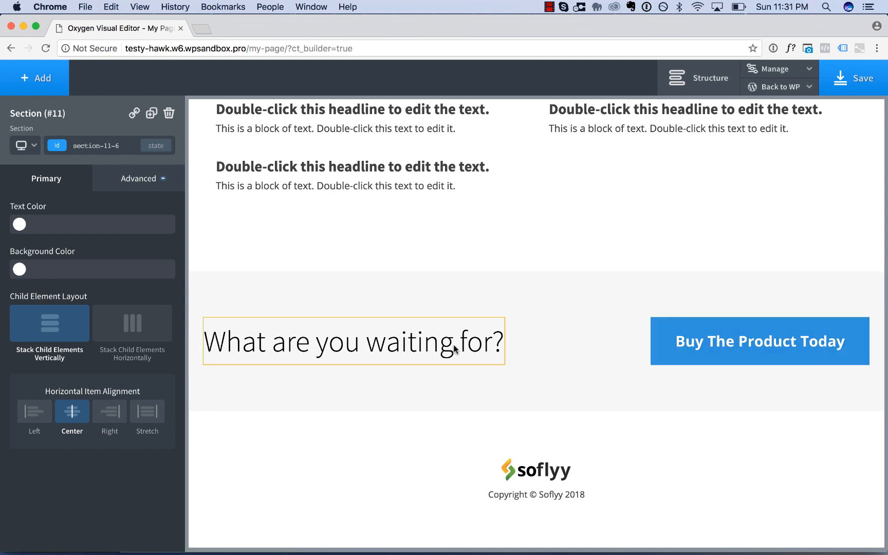
Give the primary-button class a transition duration of 0.5 seconds and check the hover effect on the page's buttons.
{"action": "left_click", "coordinate": [728, 344]}
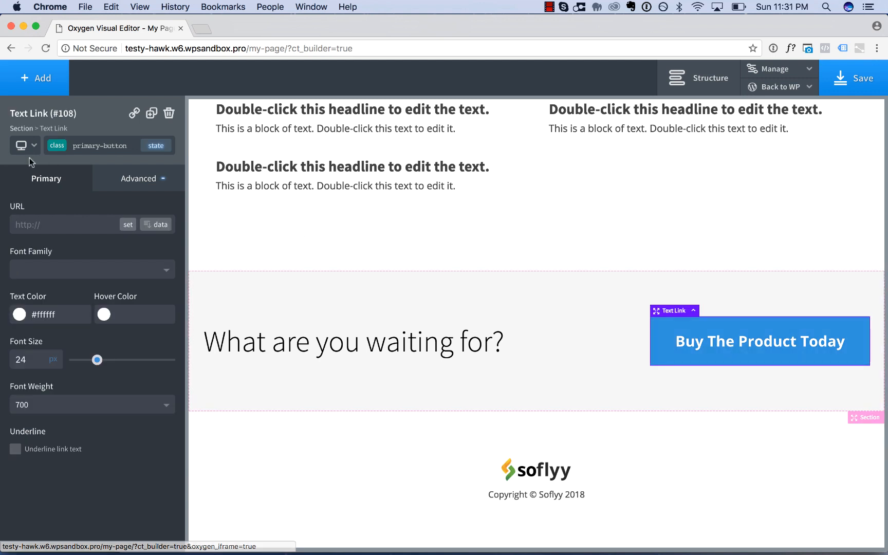
{"action": "left_click", "coordinate": [139, 178]}
{"action": "left_click", "coordinate": [100, 371]}
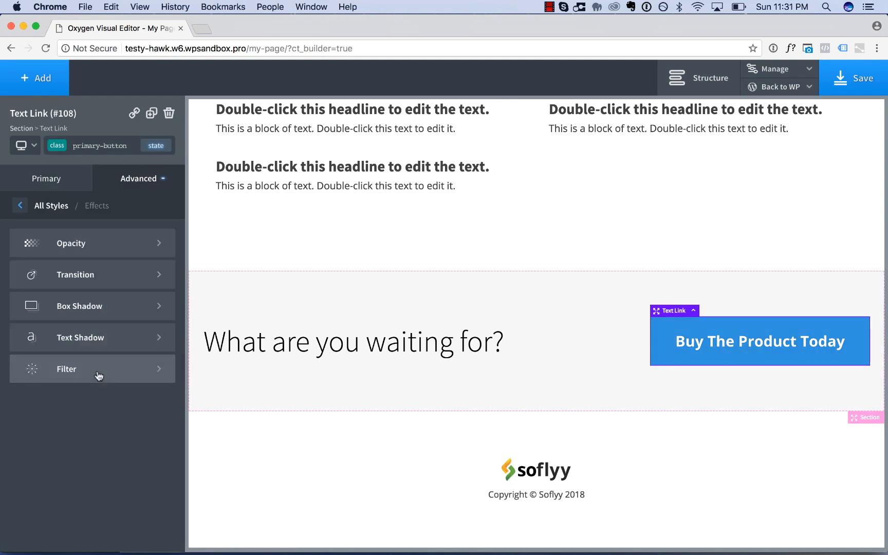
{"action": "left_click", "coordinate": [106, 276]}
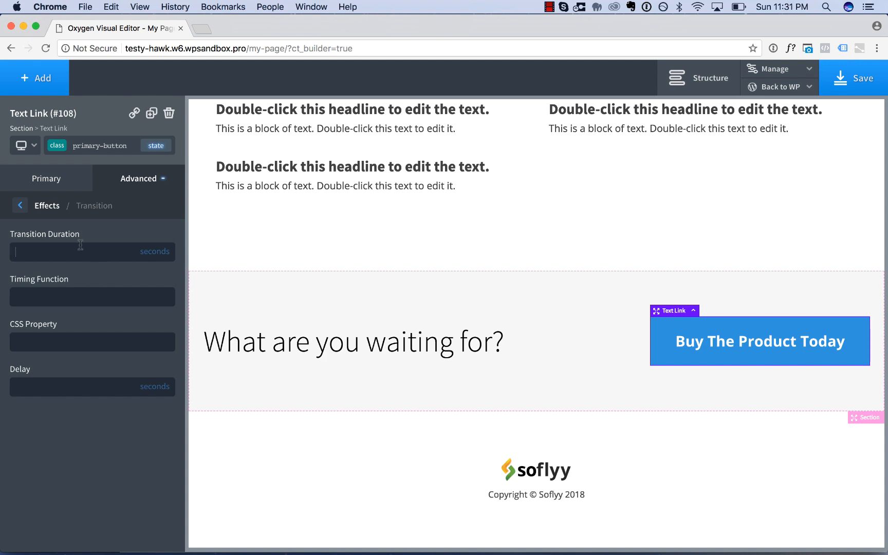
{"action": "type", "text": "0.5"}
{"action": "left_click", "coordinate": [157, 148]}
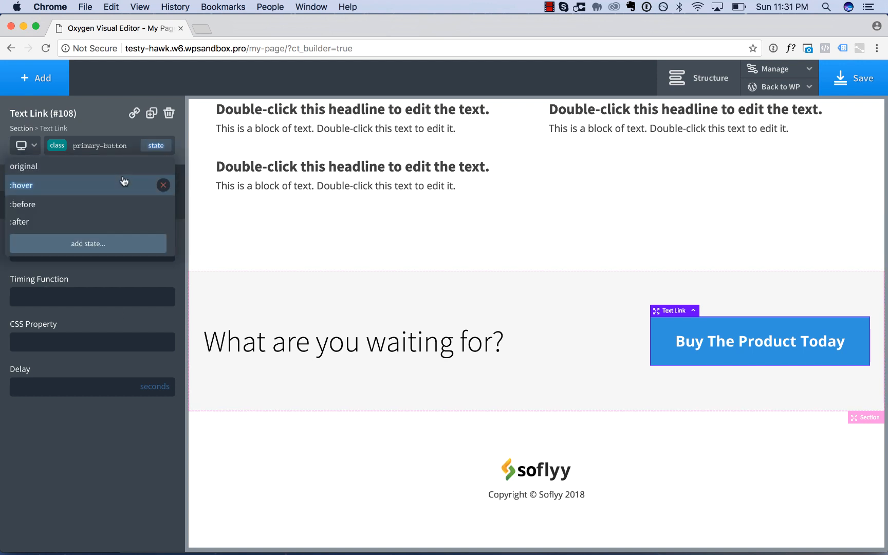
{"action": "left_click", "coordinate": [124, 181]}
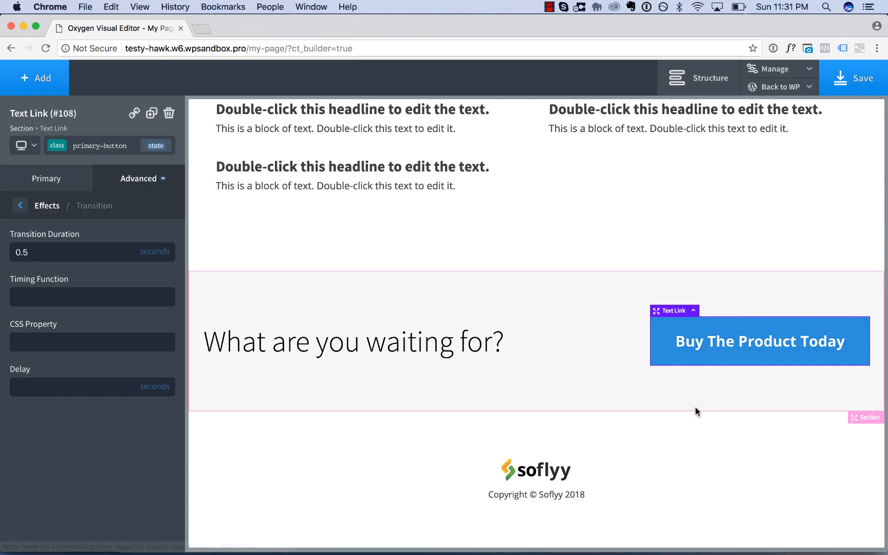
{"action": "scroll", "coordinate": [696, 410], "scroll_direction": "up", "scroll_amount": 10}
{"action": "scroll", "coordinate": [697, 411], "scroll_direction": "up", "scroll_amount": 15}
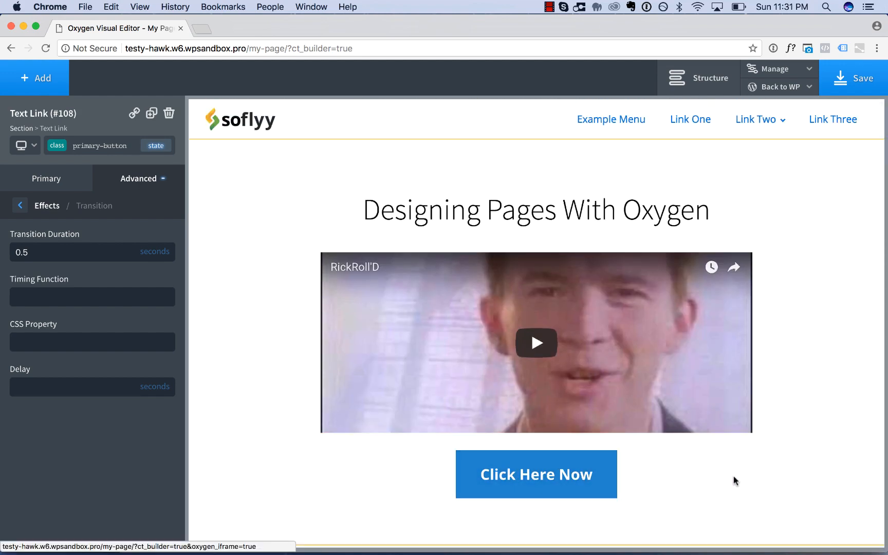
{"action": "scroll", "coordinate": [734, 476], "scroll_direction": "down", "scroll_amount": 3}
{"action": "scroll", "coordinate": [733, 477], "scroll_direction": "down", "scroll_amount": 4}
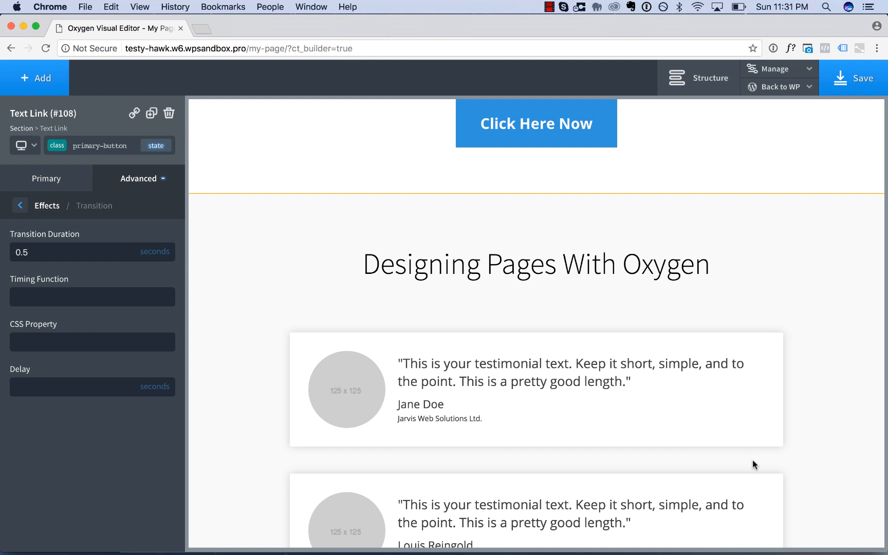
{"action": "scroll", "coordinate": [775, 334], "scroll_direction": "up", "scroll_amount": 7}
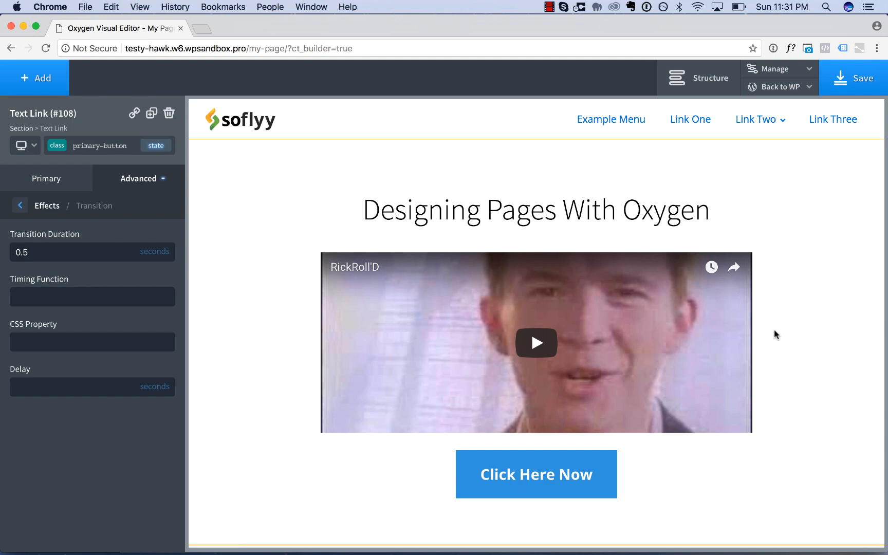
Open the display and text font settings in the page's global styles.
{"action": "left_click", "coordinate": [777, 71]}
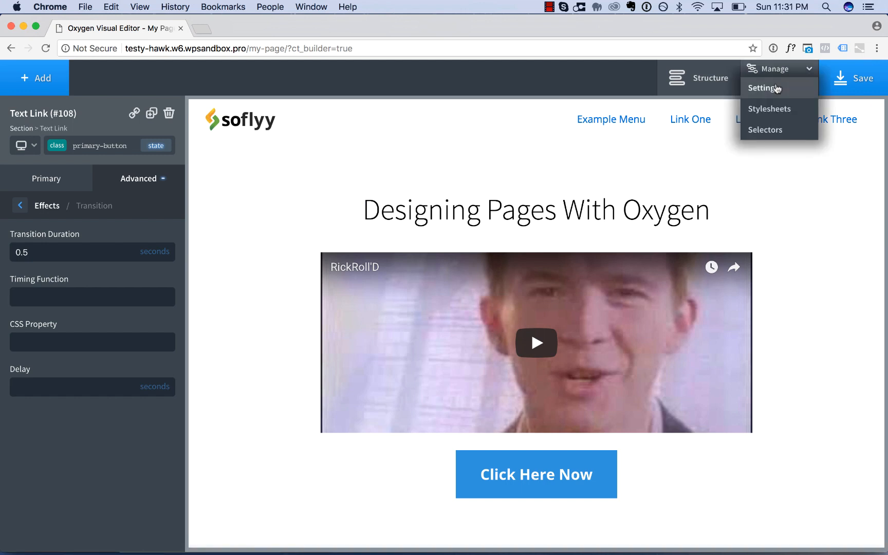
{"action": "left_click", "coordinate": [776, 87]}
{"action": "left_click", "coordinate": [787, 213]}
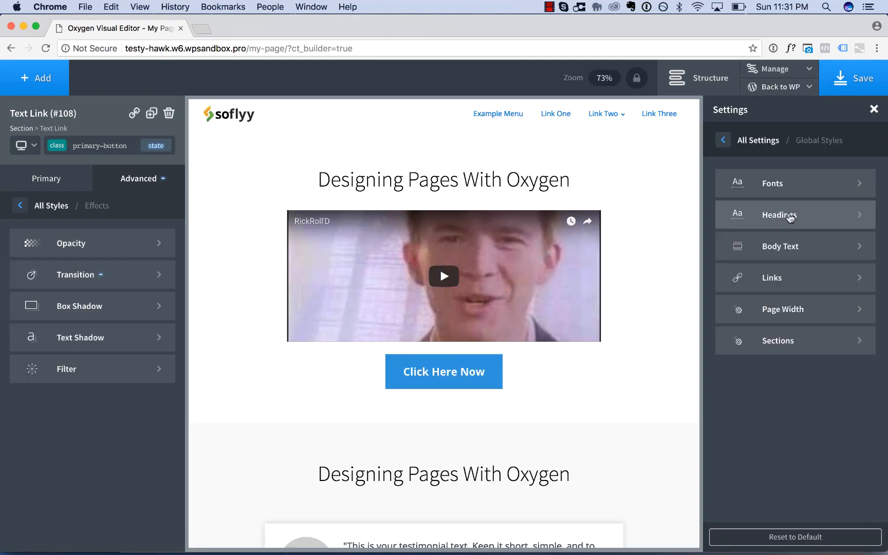
{"action": "left_click", "coordinate": [791, 198]}
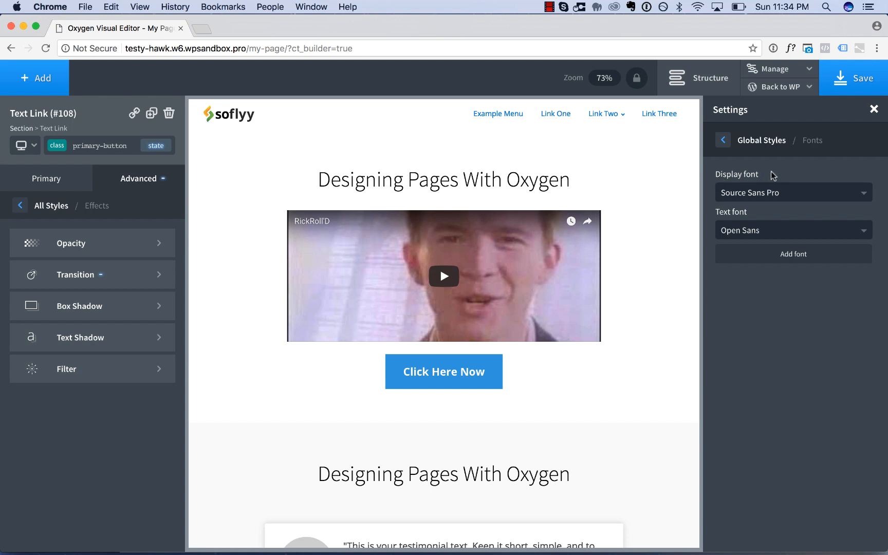
Set the global display font to Alegreya Sans SC and the global text font to Alegreya Sans.
{"action": "left_click", "coordinate": [751, 194]}
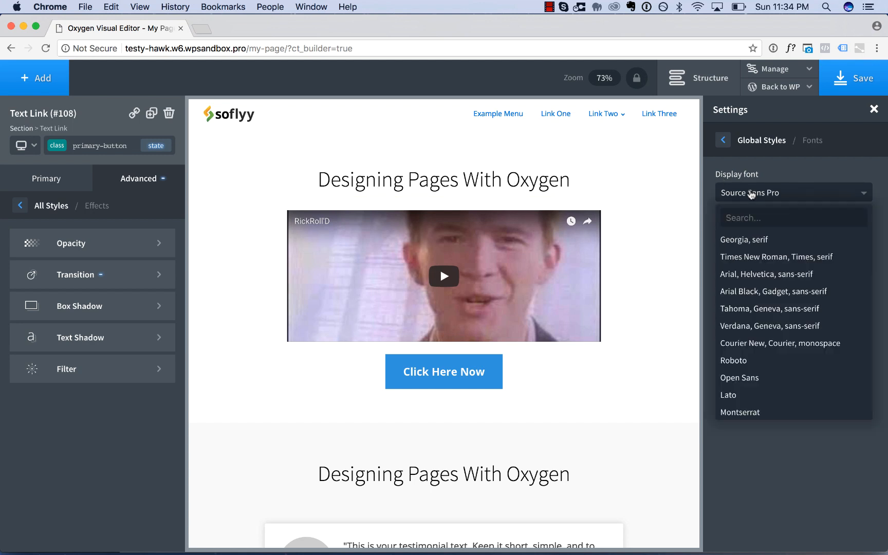
{"action": "type", "text": "aleg"}
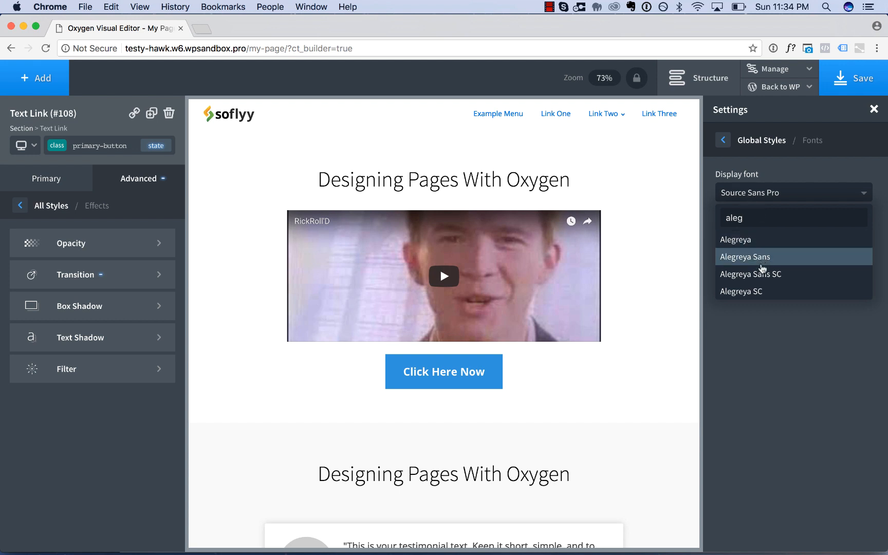
{"action": "left_click", "coordinate": [773, 275]}
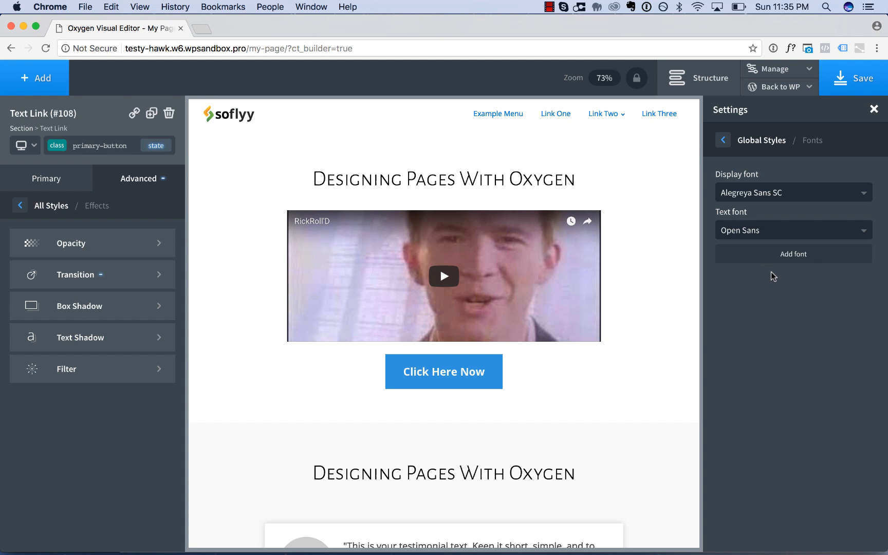
{"action": "left_click", "coordinate": [755, 231]}
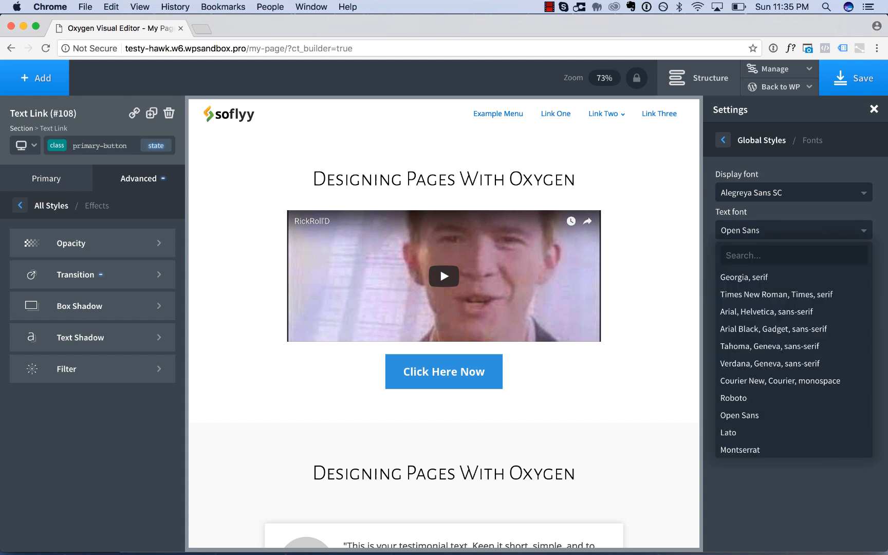
{"action": "type", "text": "alegr"}
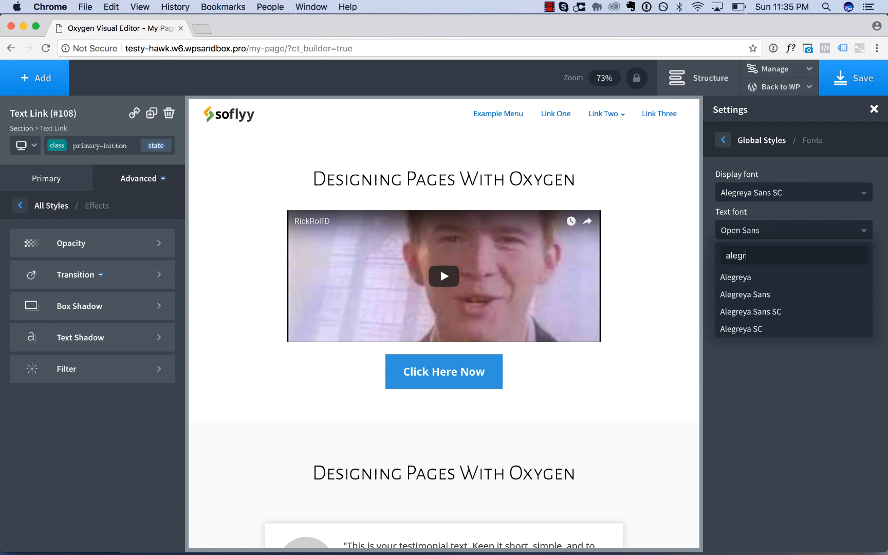
{"action": "left_click", "coordinate": [755, 295]}
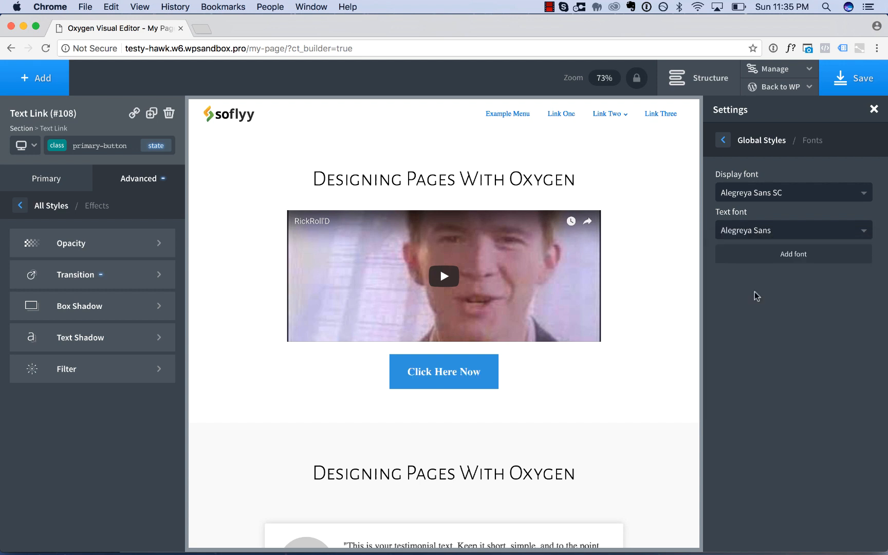
Look through the display font choices, including the Alegreya family, and check the fonts in every section down the page.
{"action": "left_click", "coordinate": [773, 202]}
{"action": "scroll", "coordinate": [789, 389], "scroll_direction": "down", "scroll_amount": 5}
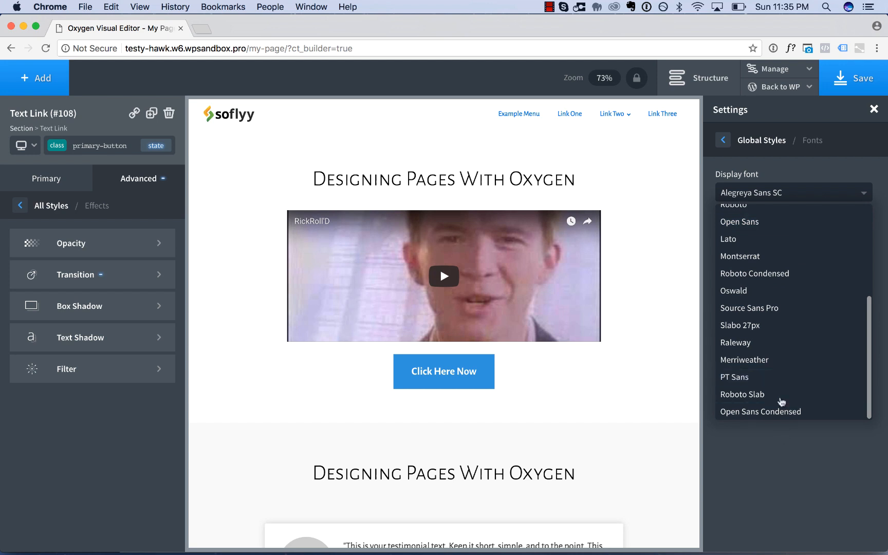
{"action": "scroll", "coordinate": [763, 400], "scroll_direction": "up", "scroll_amount": 5}
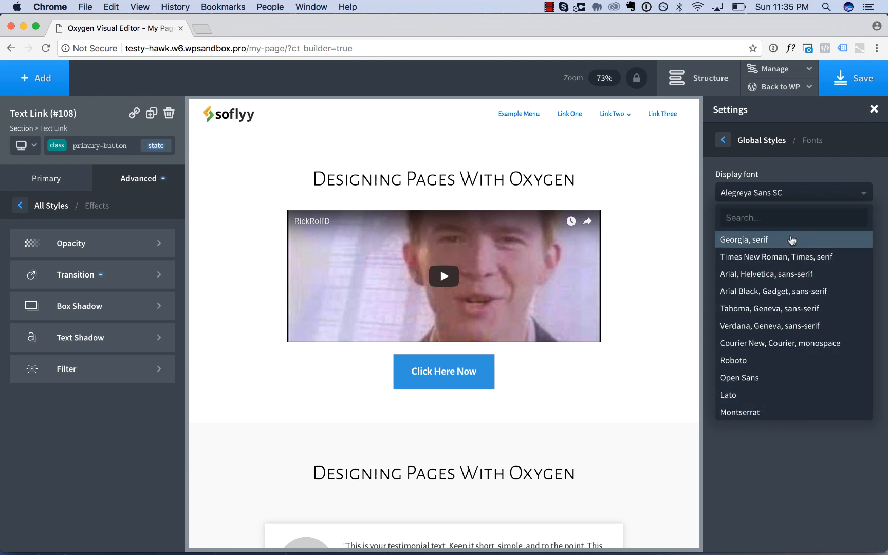
{"action": "type", "text": "aleg"}
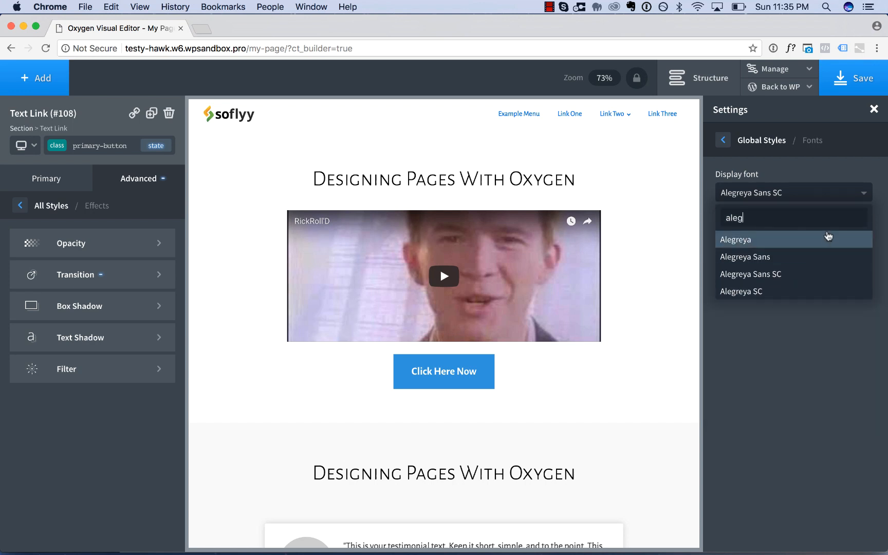
{"action": "left_click", "coordinate": [773, 359]}
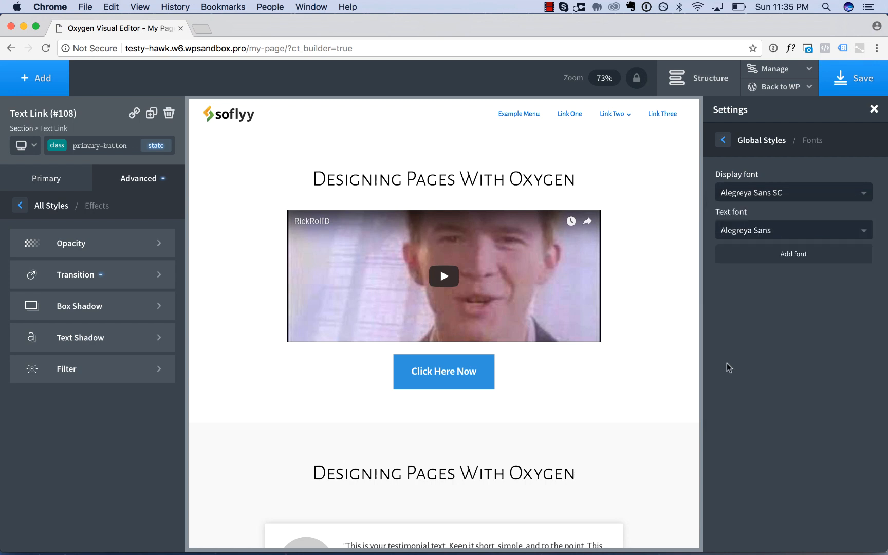
{"action": "scroll", "coordinate": [684, 377], "scroll_direction": "down", "scroll_amount": 6}
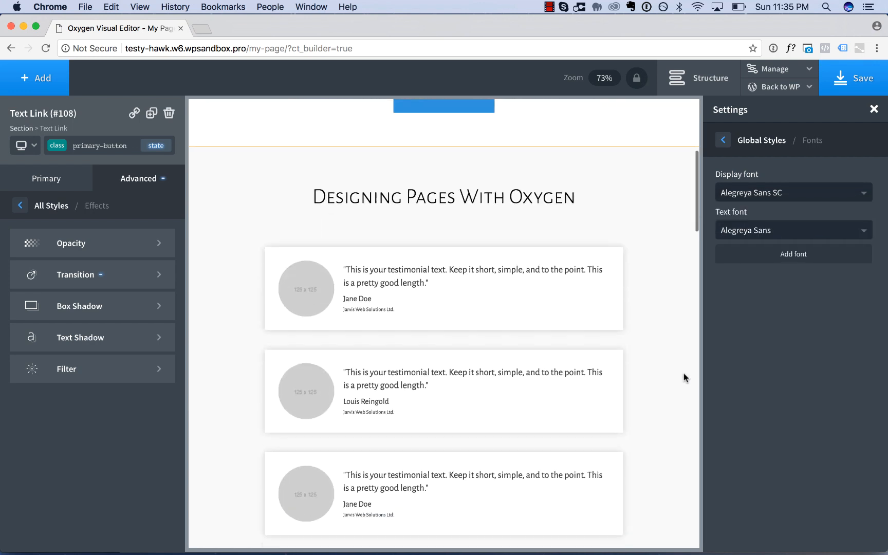
{"action": "scroll", "coordinate": [684, 378], "scroll_direction": "down", "scroll_amount": 10}
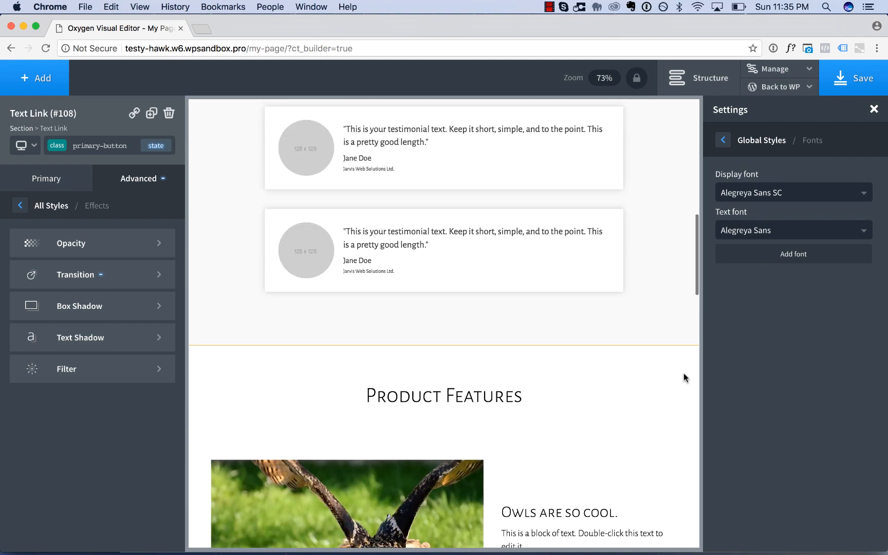
{"action": "scroll", "coordinate": [684, 378], "scroll_direction": "down", "scroll_amount": 11}
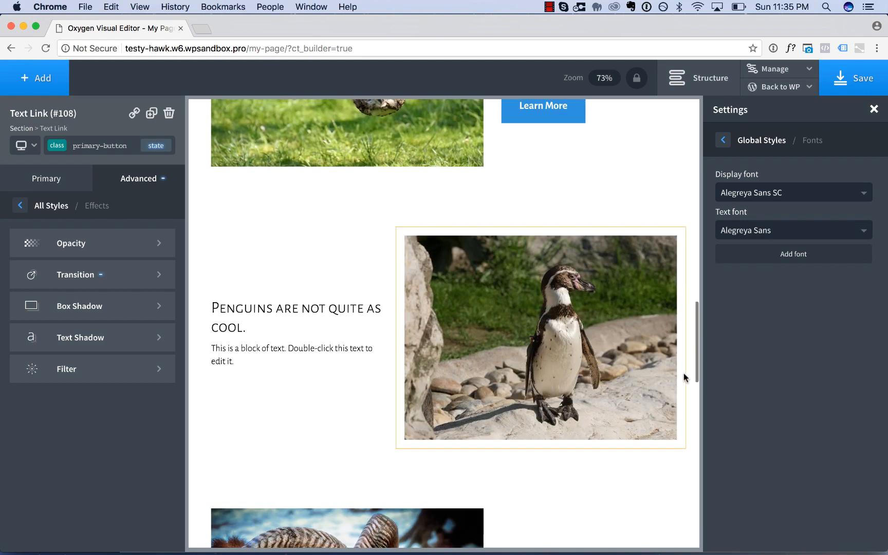
{"action": "scroll", "coordinate": [684, 378], "scroll_direction": "down", "scroll_amount": 15}
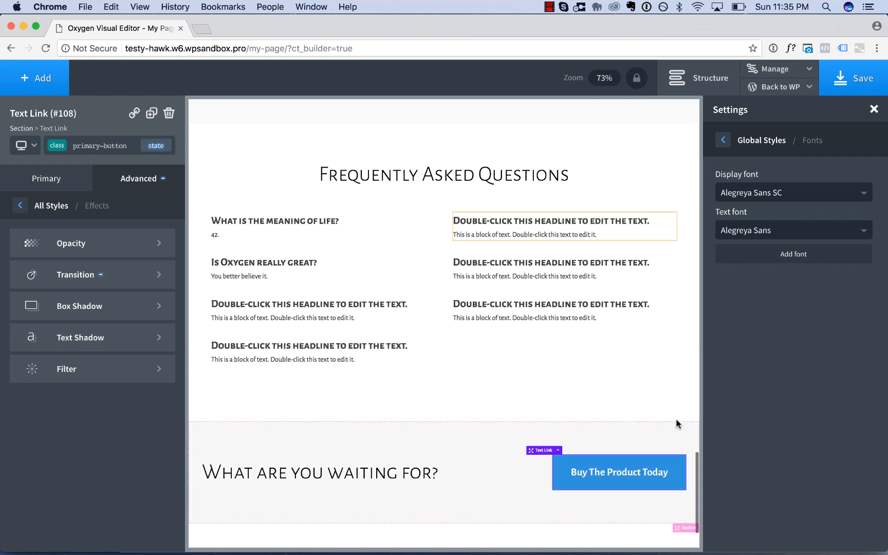
{"action": "scroll", "coordinate": [676, 424], "scroll_direction": "down", "scroll_amount": 3}
Change the global display font to Alegreya Sans and check the headings throughout the page.
{"action": "left_click", "coordinate": [769, 201]}
{"action": "type", "text": "aleg"}
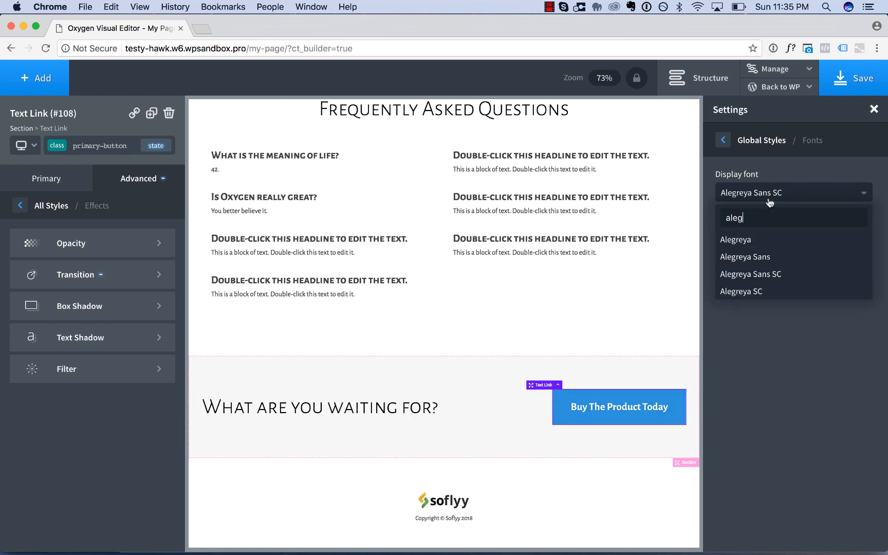
{"action": "left_click", "coordinate": [765, 261]}
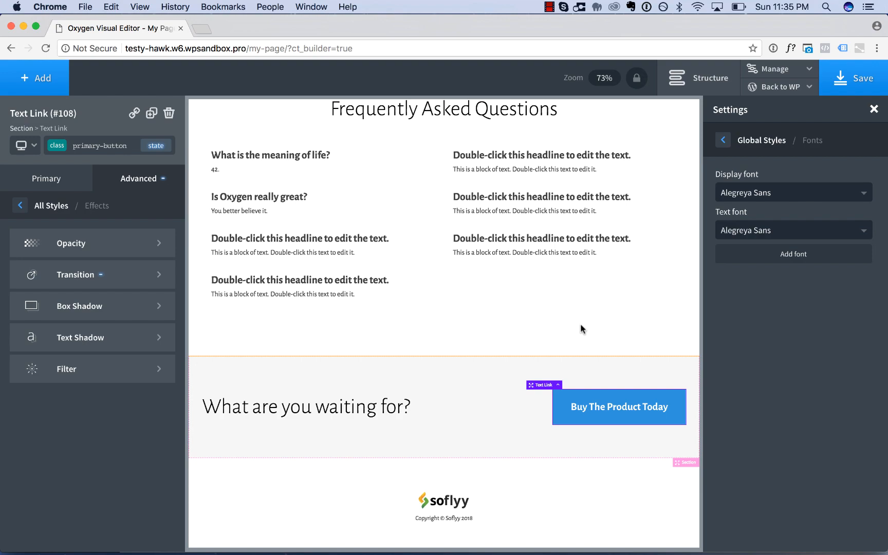
{"action": "scroll", "coordinate": [581, 329], "scroll_direction": "up", "scroll_amount": 15}
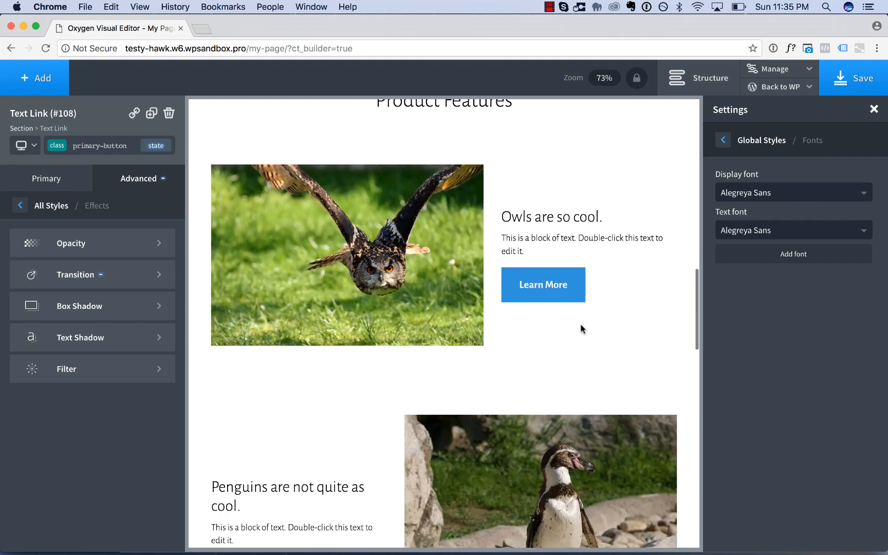
{"action": "scroll", "coordinate": [581, 328], "scroll_direction": "up", "scroll_amount": 15}
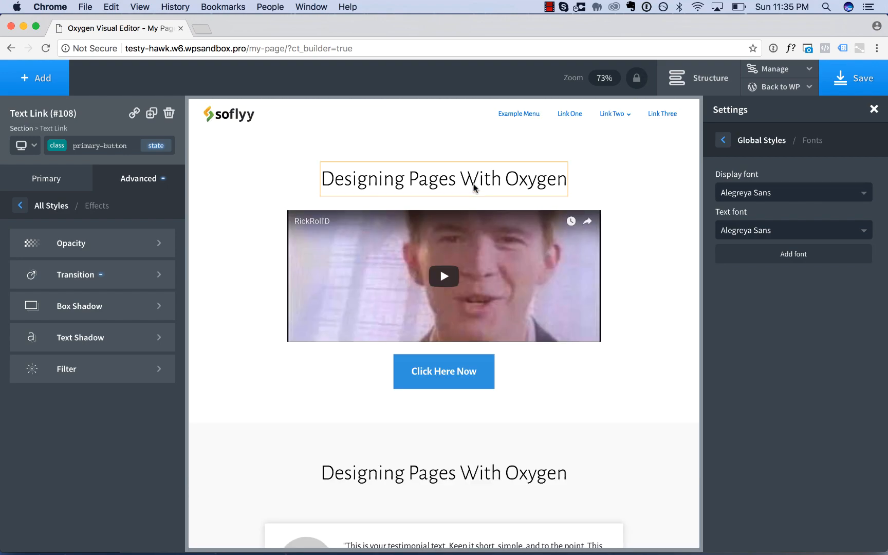
Set the primary-heading class's font family to Alegreya Sans SC, check the headings down the page and close the global settings.
{"action": "left_click", "coordinate": [474, 188]}
{"action": "left_click", "coordinate": [113, 230]}
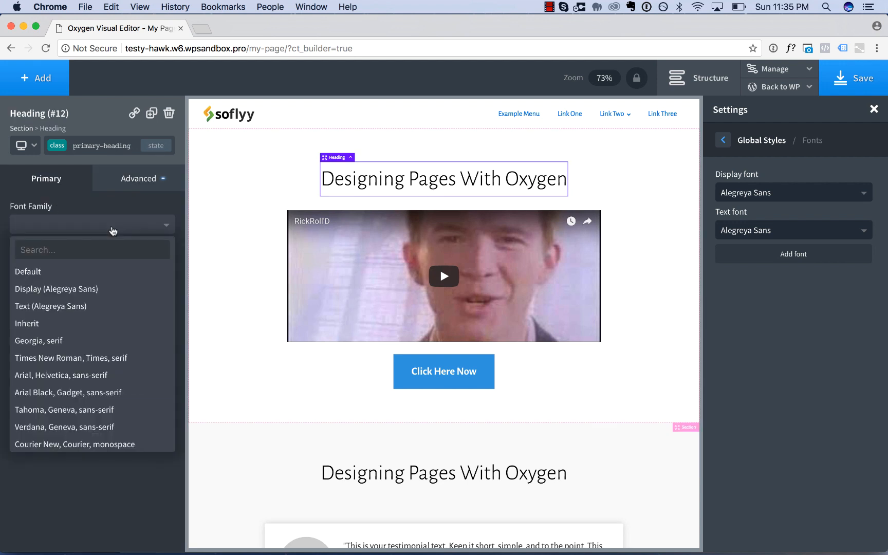
{"action": "type", "text": "aleg"}
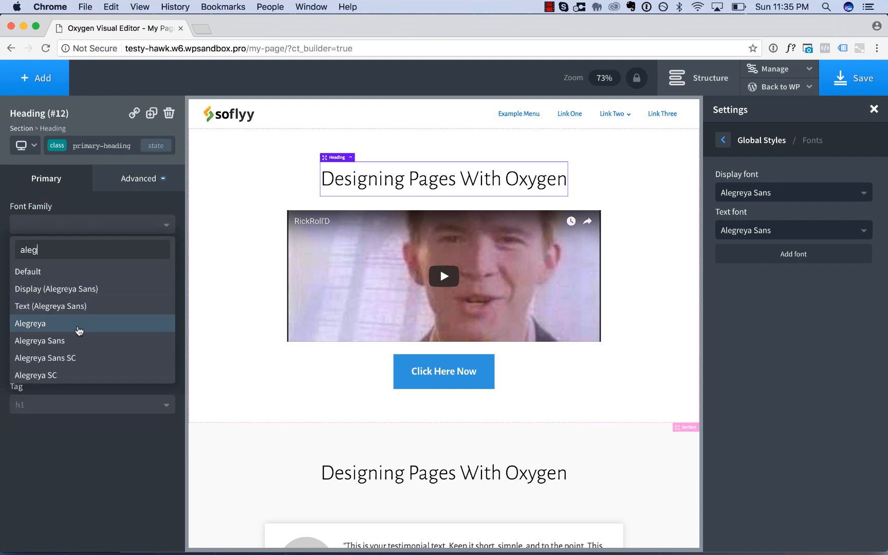
{"action": "left_click", "coordinate": [76, 357]}
{"action": "scroll", "coordinate": [592, 324], "scroll_direction": "down", "scroll_amount": 10}
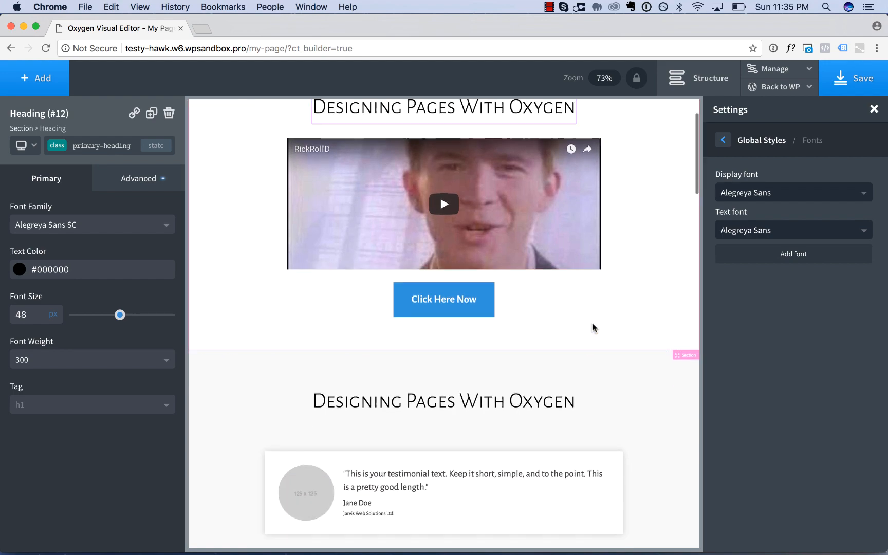
{"action": "scroll", "coordinate": [592, 328], "scroll_direction": "down", "scroll_amount": 10}
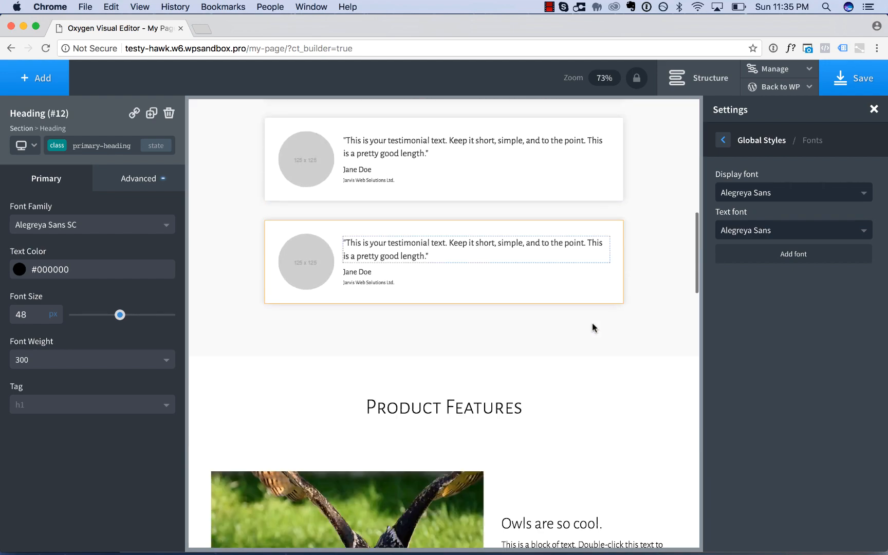
{"action": "scroll", "coordinate": [593, 327], "scroll_direction": "down", "scroll_amount": 10}
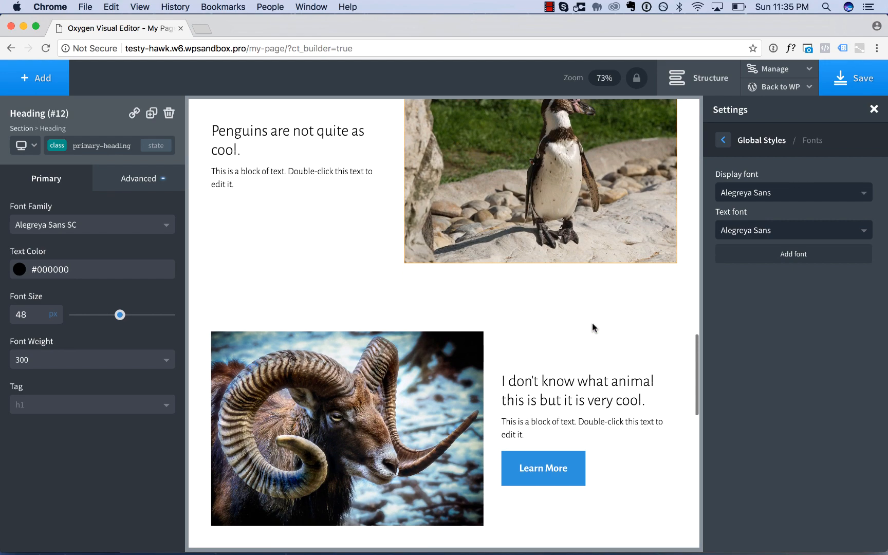
{"action": "scroll", "coordinate": [583, 406], "scroll_direction": "down", "scroll_amount": 5}
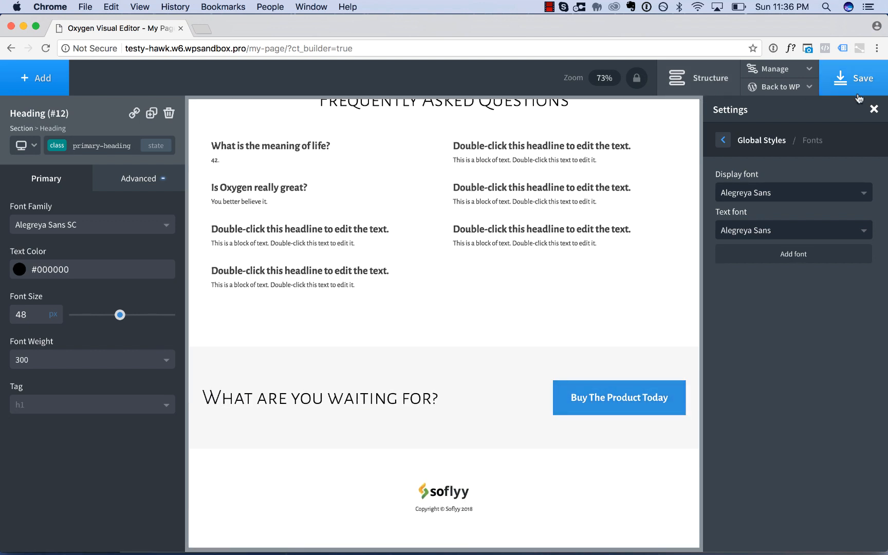
{"action": "left_click", "coordinate": [874, 110]}
{"action": "scroll", "coordinate": [665, 242], "scroll_direction": "up", "scroll_amount": 15}
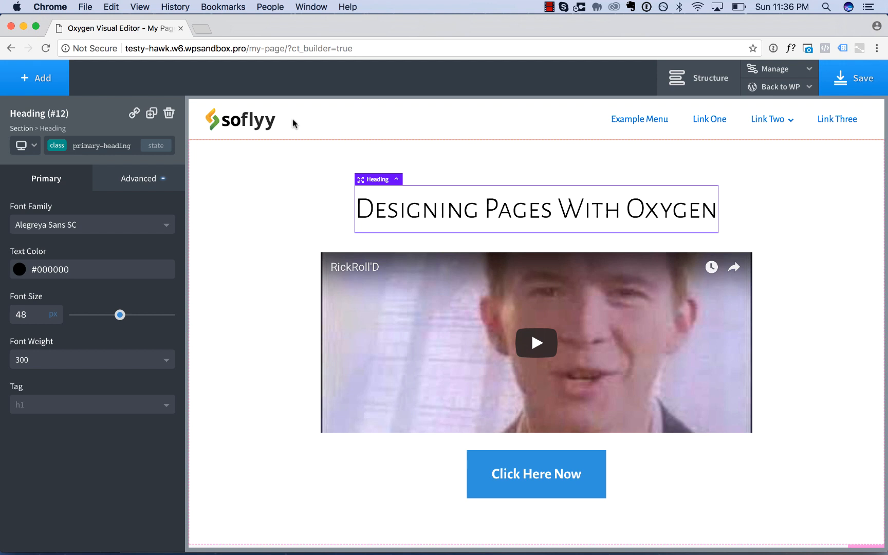
Preview the page at the page container (1120px), 992px, 768px and 480px breakpoints and return to all devices.
{"action": "left_click", "coordinate": [23, 149]}
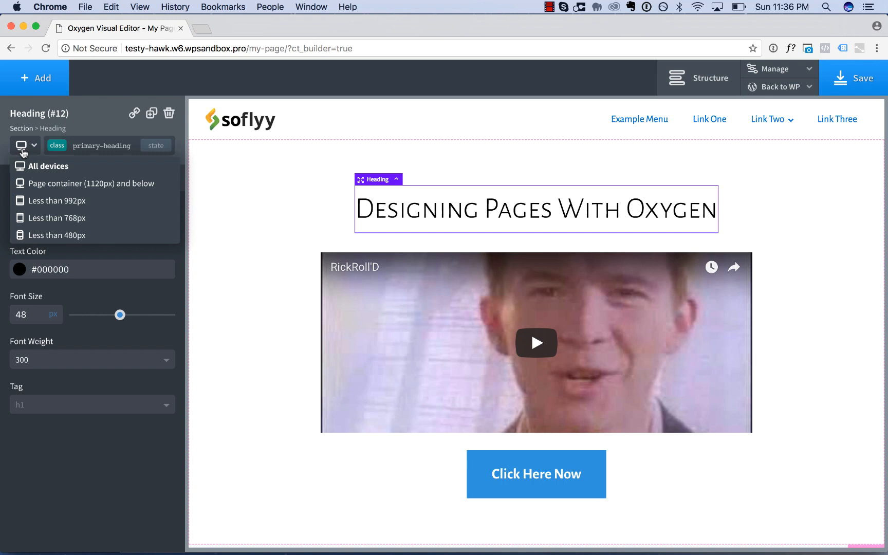
{"action": "left_click", "coordinate": [39, 183]}
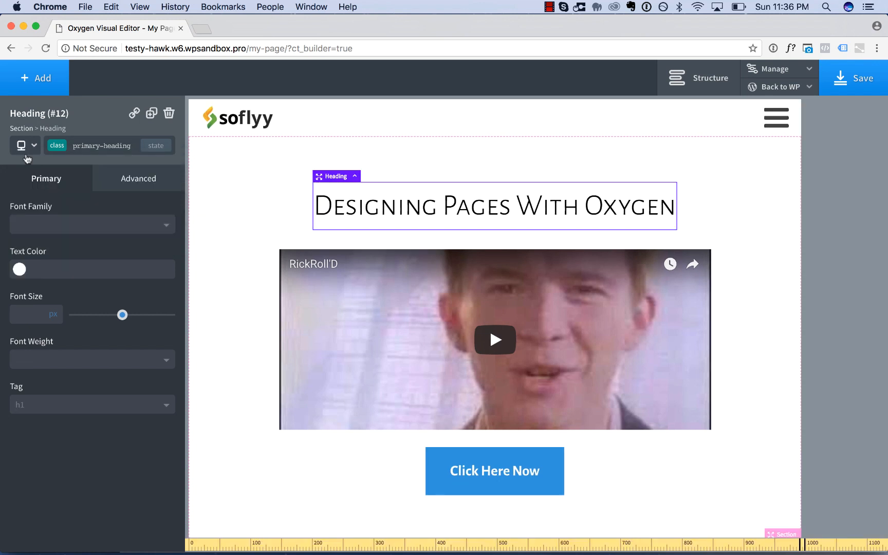
{"action": "left_click", "coordinate": [23, 146]}
{"action": "left_click", "coordinate": [42, 198]}
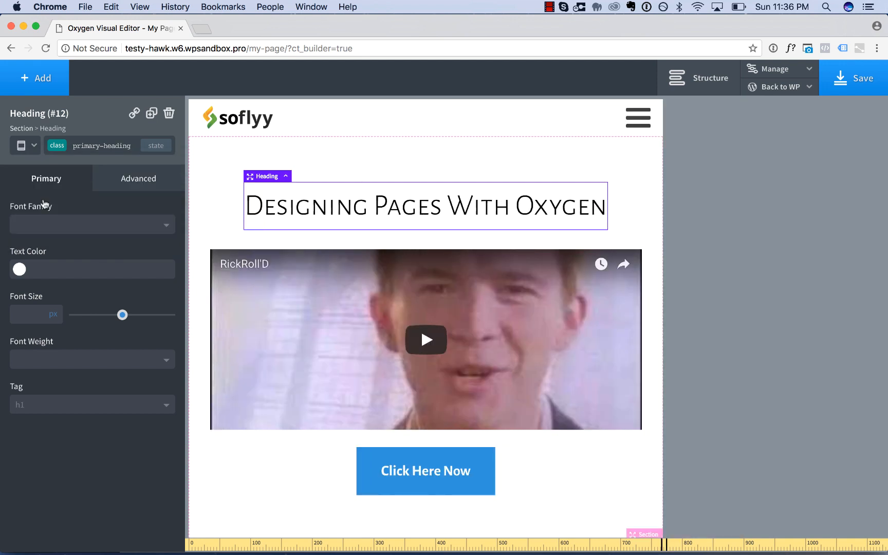
{"action": "left_click", "coordinate": [23, 146]}
{"action": "left_click", "coordinate": [45, 219]}
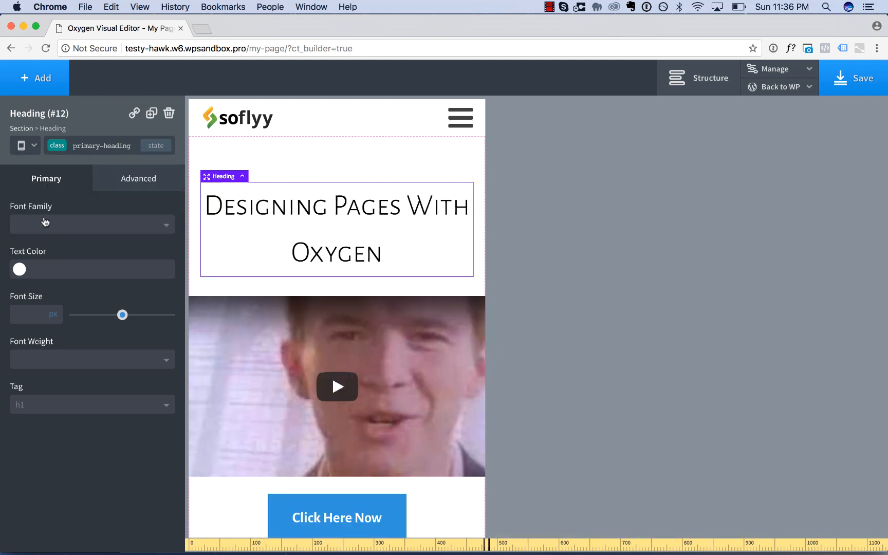
{"action": "left_click", "coordinate": [25, 148]}
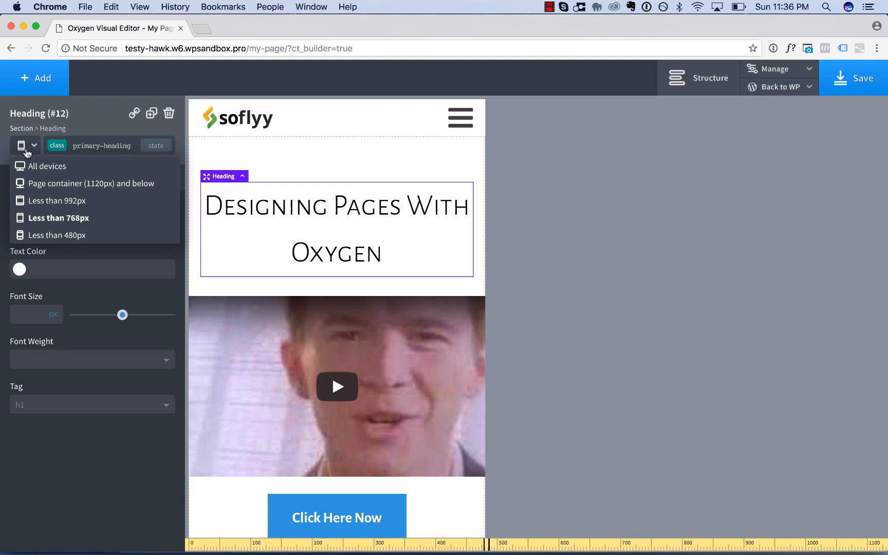
{"action": "left_click", "coordinate": [29, 236]}
{"action": "scroll", "coordinate": [286, 396], "scroll_direction": "down", "scroll_amount": 5}
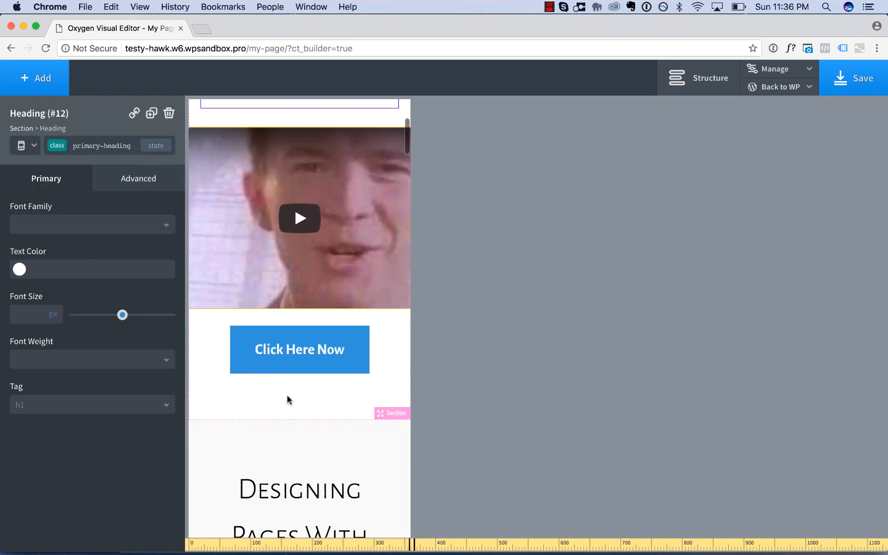
{"action": "scroll", "coordinate": [287, 415], "scroll_direction": "up", "scroll_amount": 5}
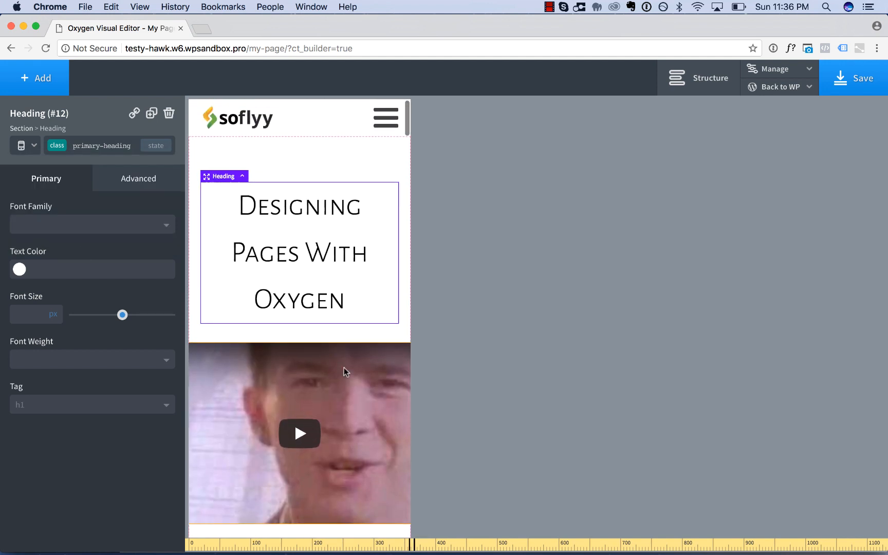
{"action": "scroll", "coordinate": [344, 368], "scroll_direction": "right", "scroll_amount": 5}
{"action": "scroll", "coordinate": [344, 368], "scroll_direction": "left", "scroll_amount": 5}
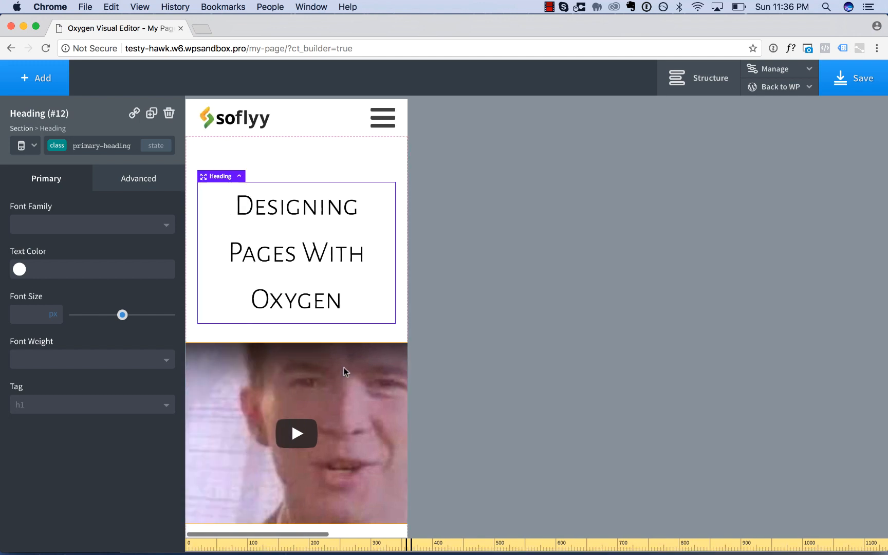
{"action": "left_click", "coordinate": [21, 146]}
{"action": "left_click", "coordinate": [37, 167]}
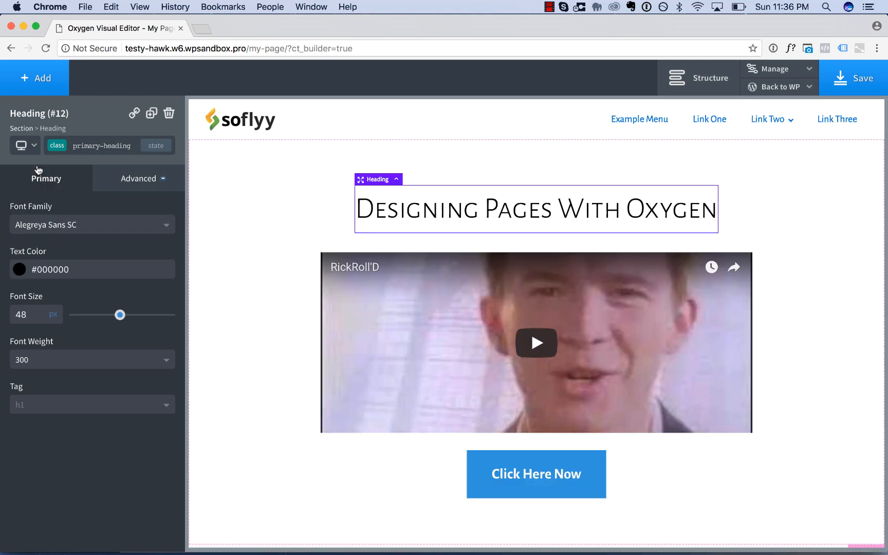
Open the hero video's size and spacing settings and check how the video fits horizontally at the less than 480px breakpoint.
{"action": "left_click", "coordinate": [371, 284]}
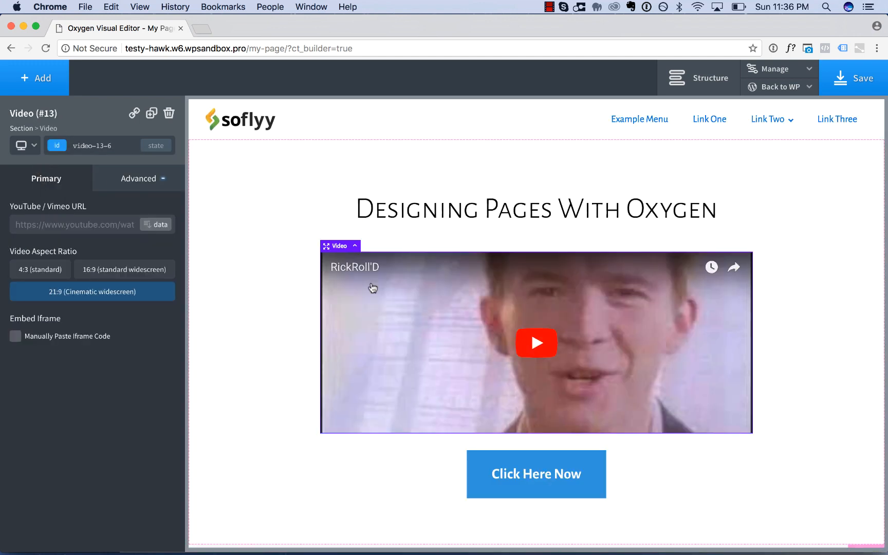
{"action": "left_click", "coordinate": [130, 185]}
{"action": "left_click", "coordinate": [115, 243]}
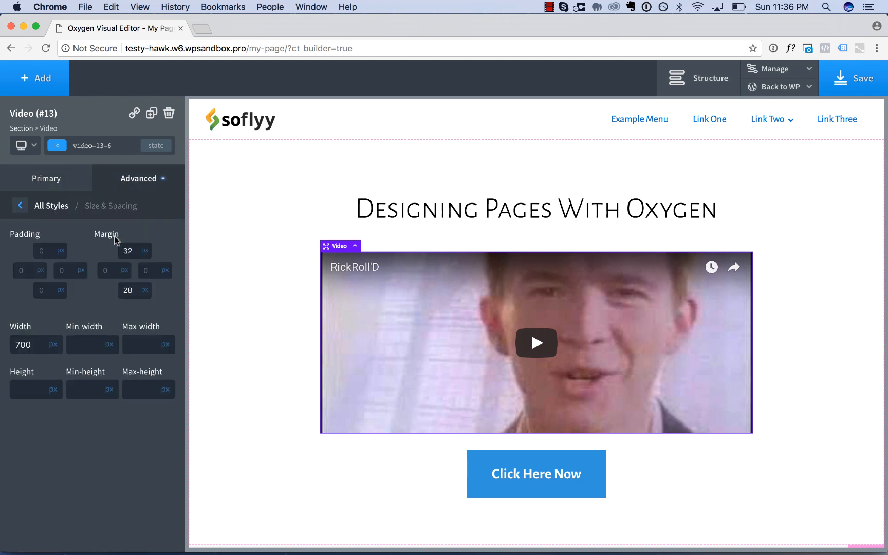
{"action": "double_click", "coordinate": [37, 351]}
{"action": "left_click", "coordinate": [28, 147]}
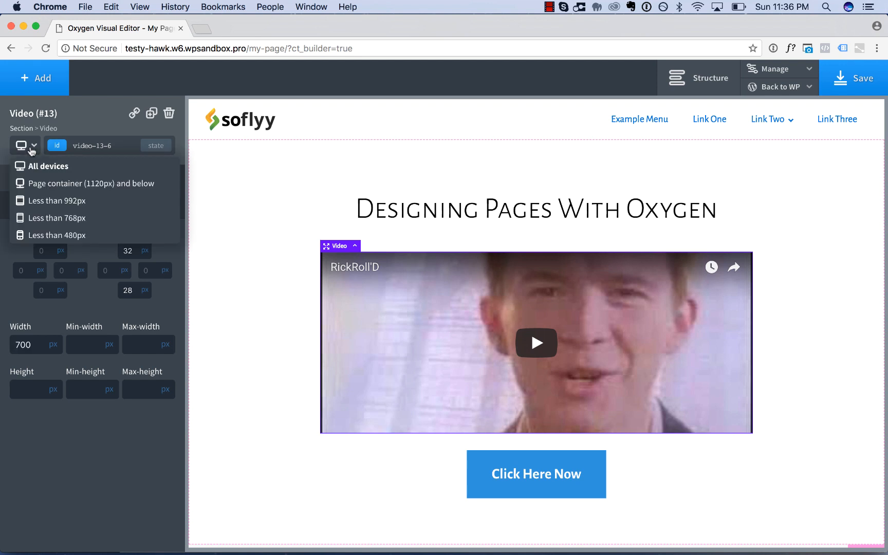
{"action": "left_click", "coordinate": [48, 233]}
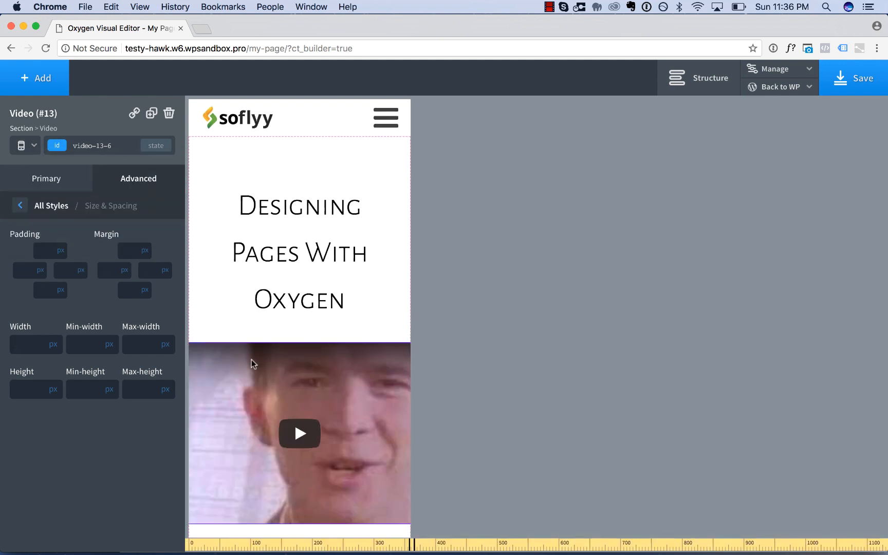
{"action": "scroll", "coordinate": [252, 359], "scroll_direction": "right", "scroll_amount": 2}
{"action": "scroll", "coordinate": [252, 360], "scroll_direction": "left", "scroll_amount": 2}
{"action": "scroll", "coordinate": [251, 359], "scroll_direction": "right", "scroll_amount": 2}
{"action": "scroll", "coordinate": [251, 360], "scroll_direction": "left", "scroll_amount": 3}
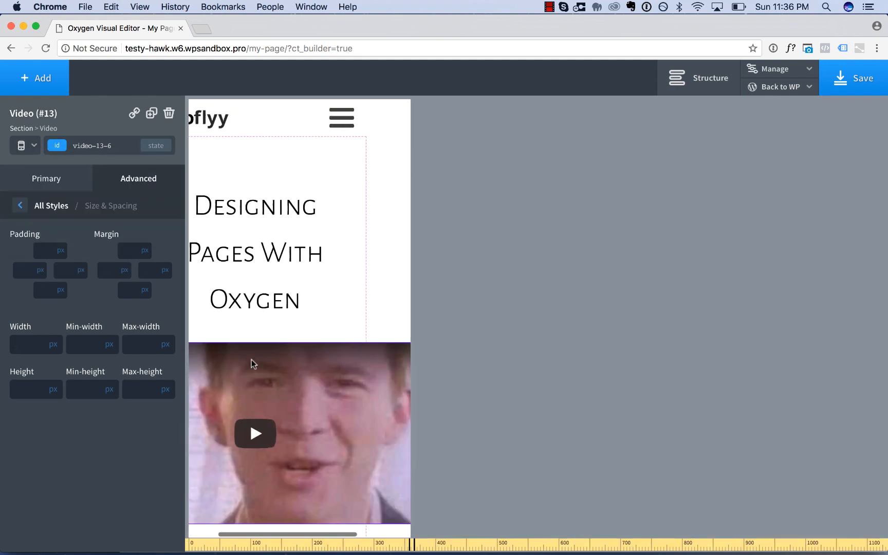
{"action": "scroll", "coordinate": [251, 359], "scroll_direction": "right", "scroll_amount": 1}
{"action": "scroll", "coordinate": [252, 359], "scroll_direction": "left", "scroll_amount": 2}
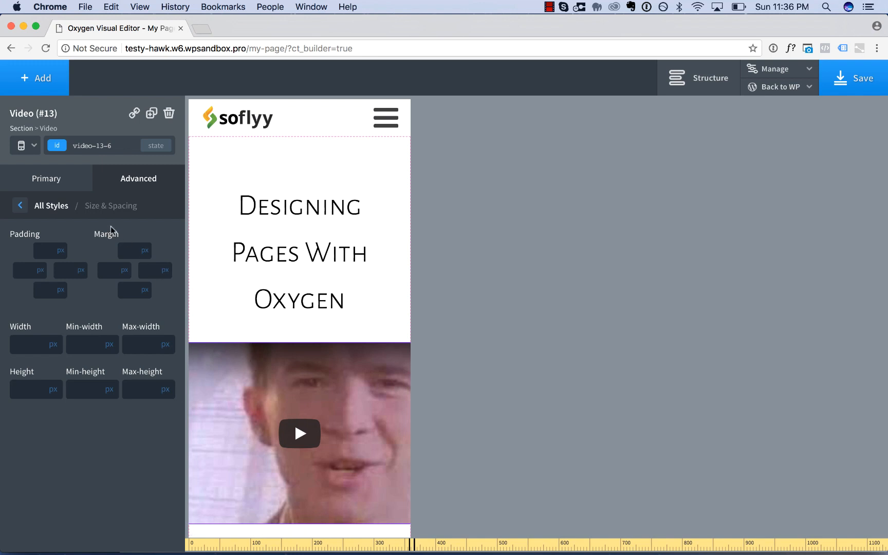
For all devices, clear the video's fixed width and set its max-width to 700 px.
{"action": "left_click", "coordinate": [22, 147]}
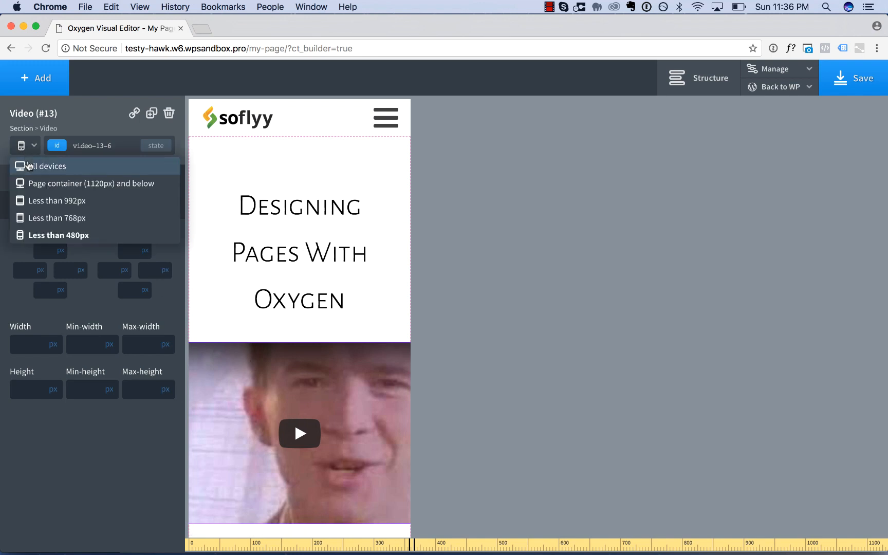
{"action": "left_click", "coordinate": [29, 165]}
{"action": "double_click", "coordinate": [33, 340]}
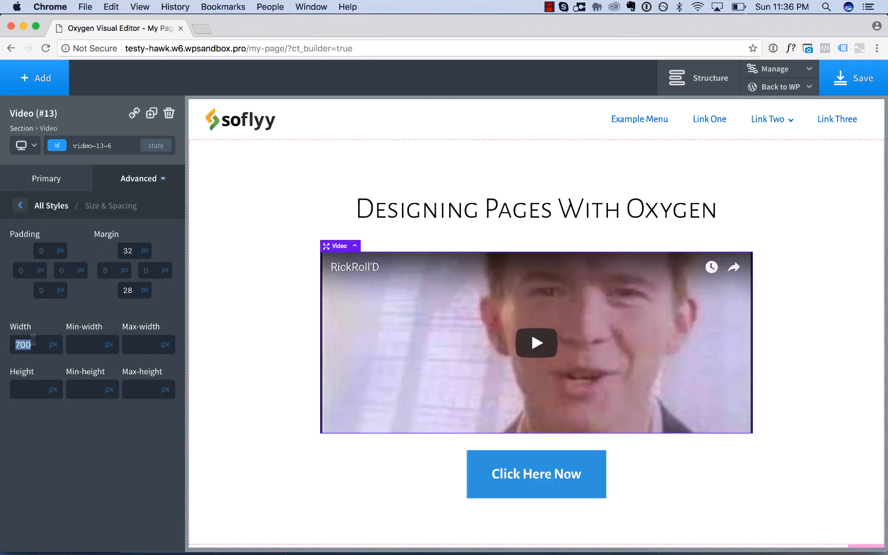
{"action": "key", "text": "BackSpace"}
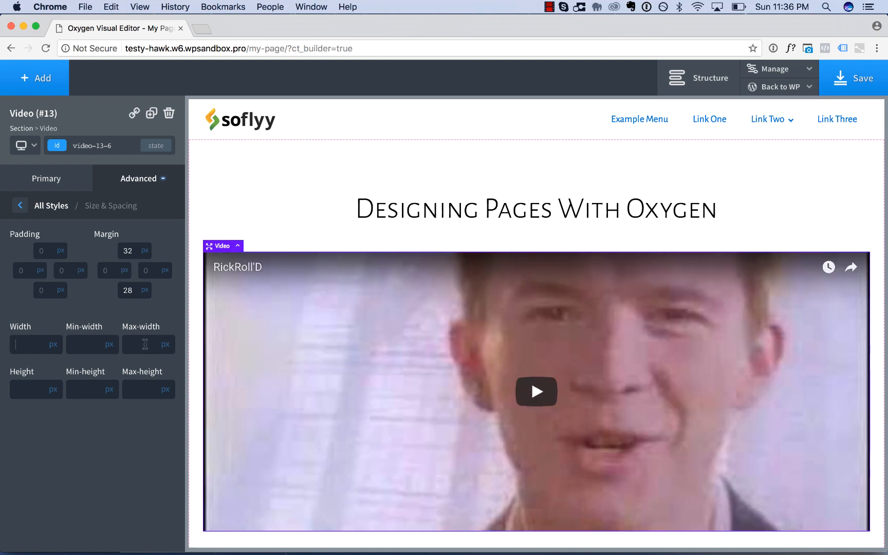
{"action": "type", "text": "700"}
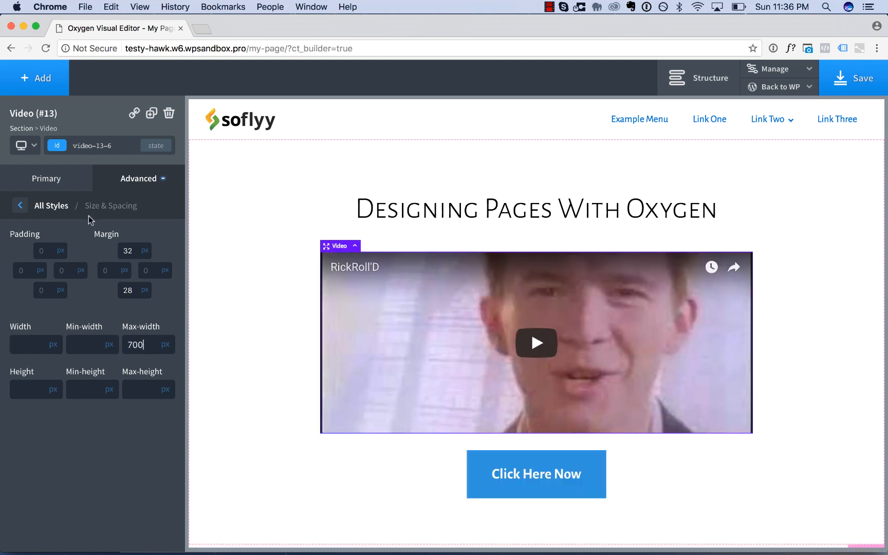
Preview the page at less than 480px and check the video, the headings and the testimonials.
{"action": "left_click", "coordinate": [26, 150]}
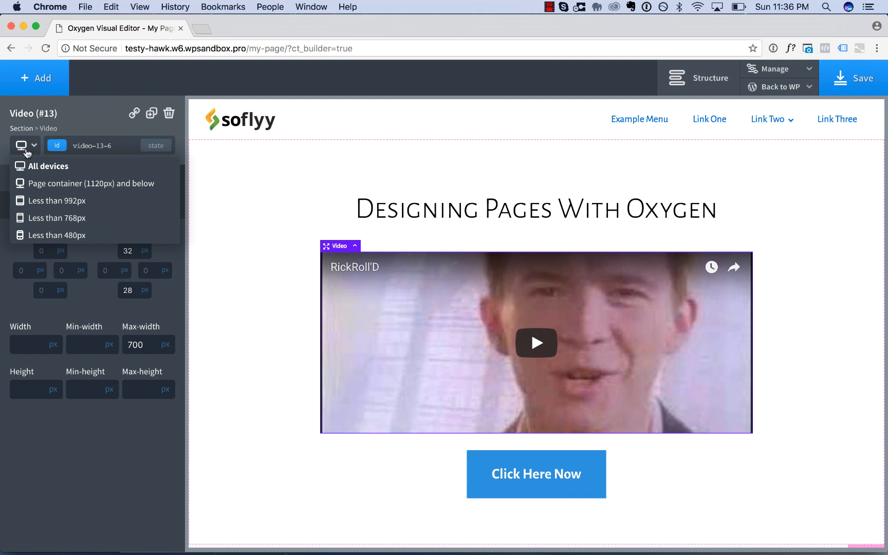
{"action": "left_click", "coordinate": [71, 237]}
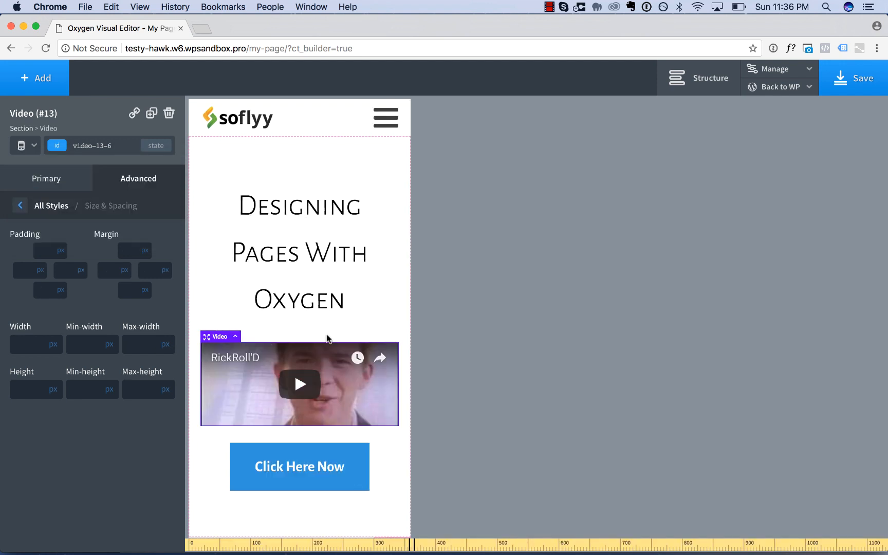
{"action": "scroll", "coordinate": [370, 472], "scroll_direction": "down", "scroll_amount": 15}
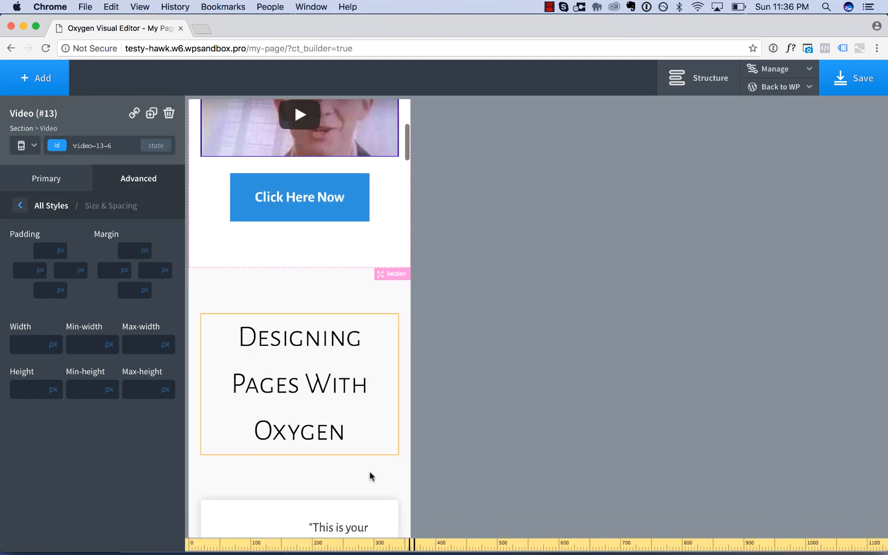
{"action": "scroll", "coordinate": [365, 409], "scroll_direction": "up", "scroll_amount": 15}
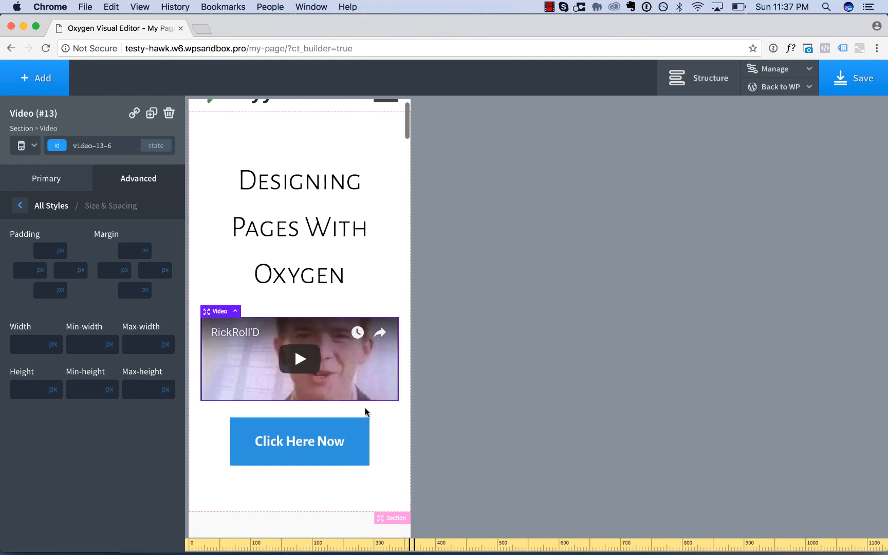
{"action": "scroll", "coordinate": [367, 413], "scroll_direction": "down", "scroll_amount": 2}
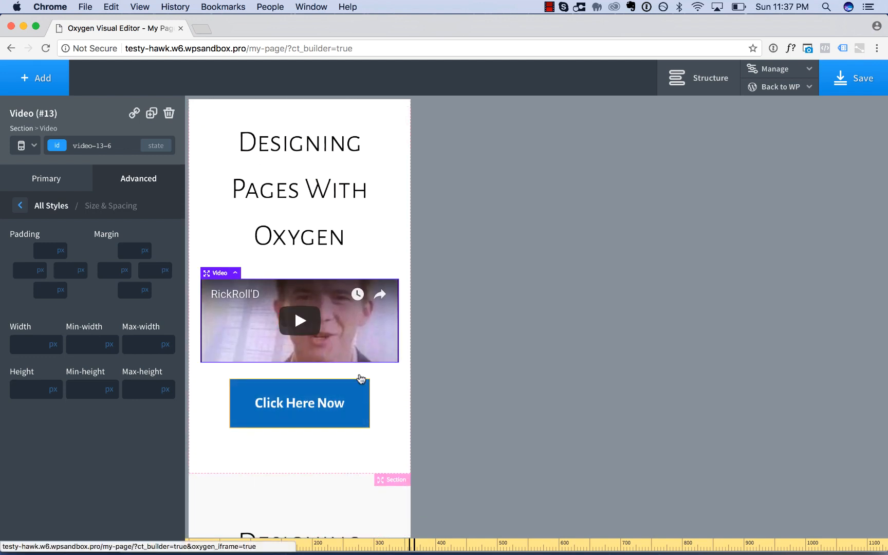
{"action": "scroll", "coordinate": [349, 252], "scroll_direction": "up", "scroll_amount": 2}
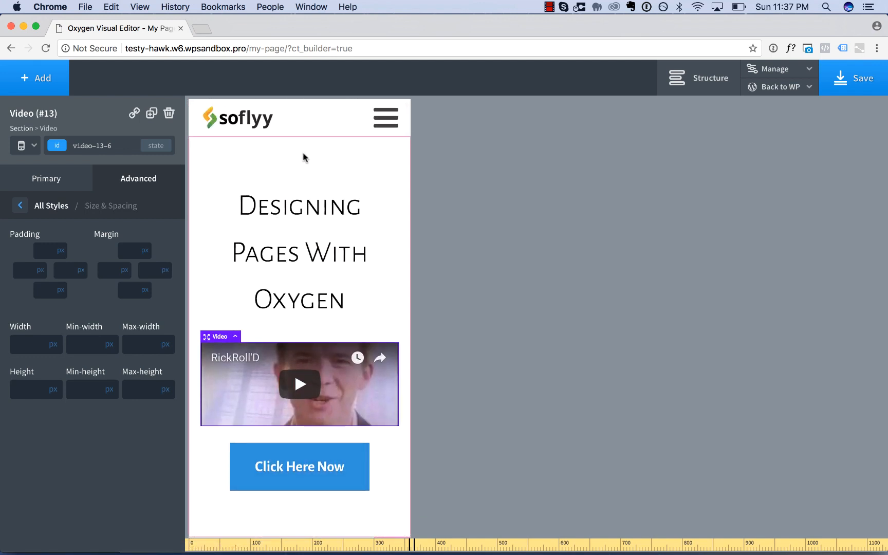
{"action": "scroll", "coordinate": [303, 154], "scroll_direction": "down", "scroll_amount": 10}
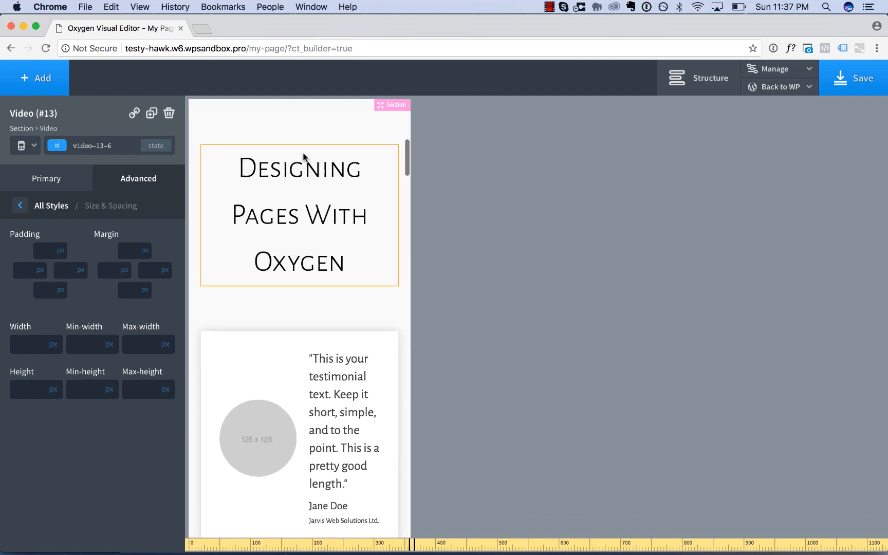
{"action": "scroll", "coordinate": [303, 154], "scroll_direction": "down", "scroll_amount": 4}
{"action": "scroll", "coordinate": [303, 152], "scroll_direction": "up", "scroll_amount": 1}
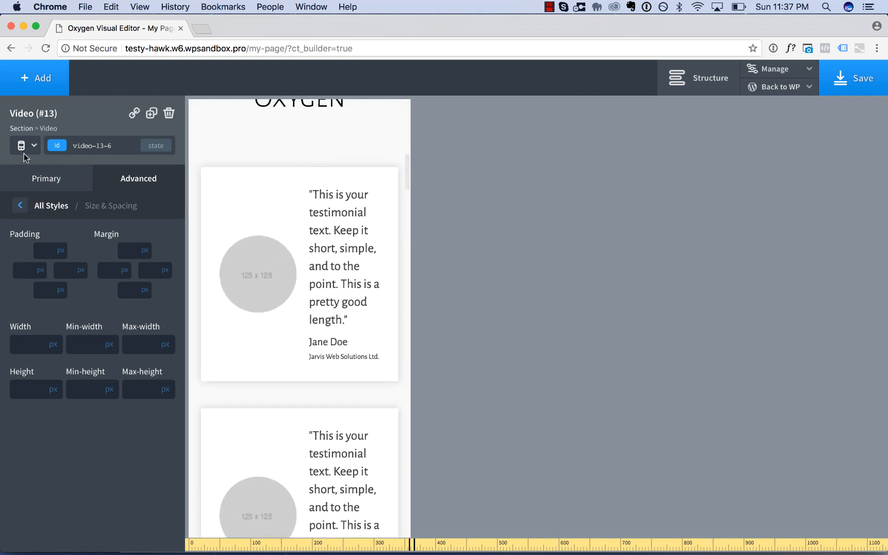
Open the first testimonial's layout settings and compare the testimonials at all devices, page container (1120px), 992px and 768px.
{"action": "left_click", "coordinate": [262, 194]}
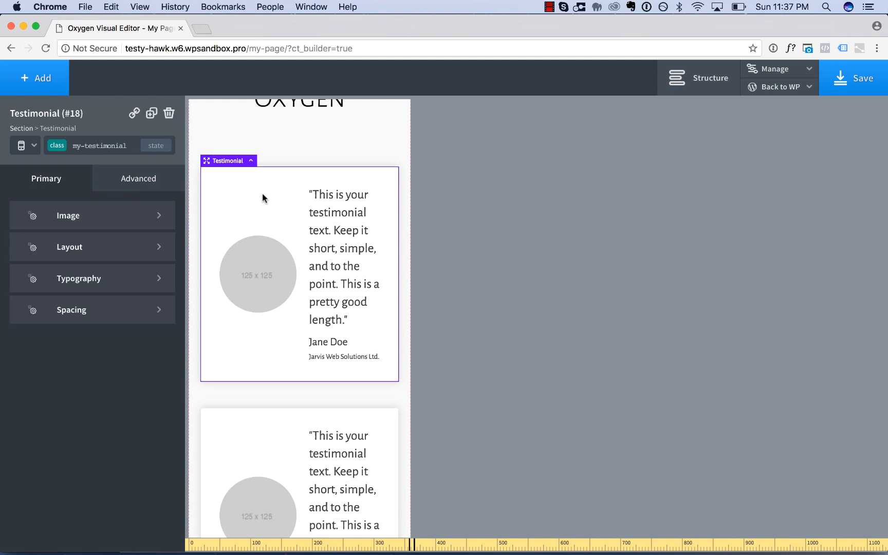
{"action": "left_click", "coordinate": [126, 248]}
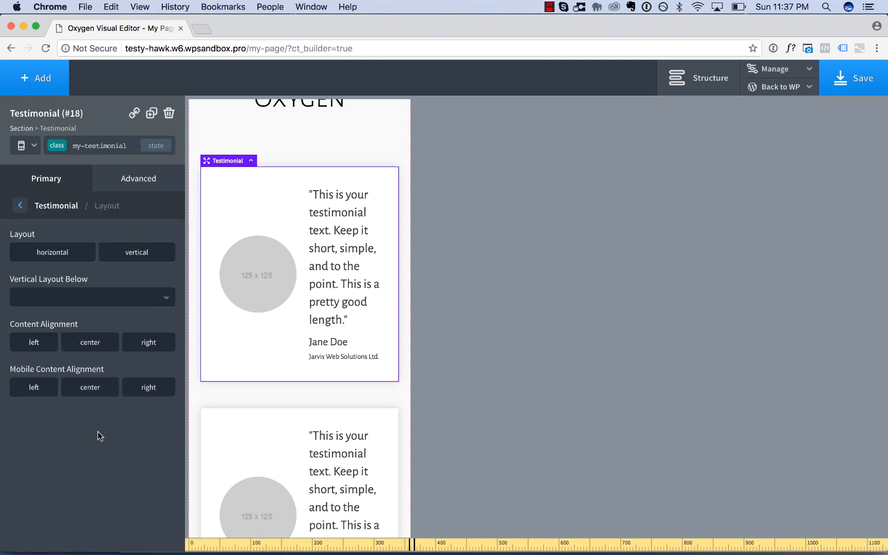
{"action": "left_click", "coordinate": [25, 146]}
{"action": "left_click", "coordinate": [30, 160]}
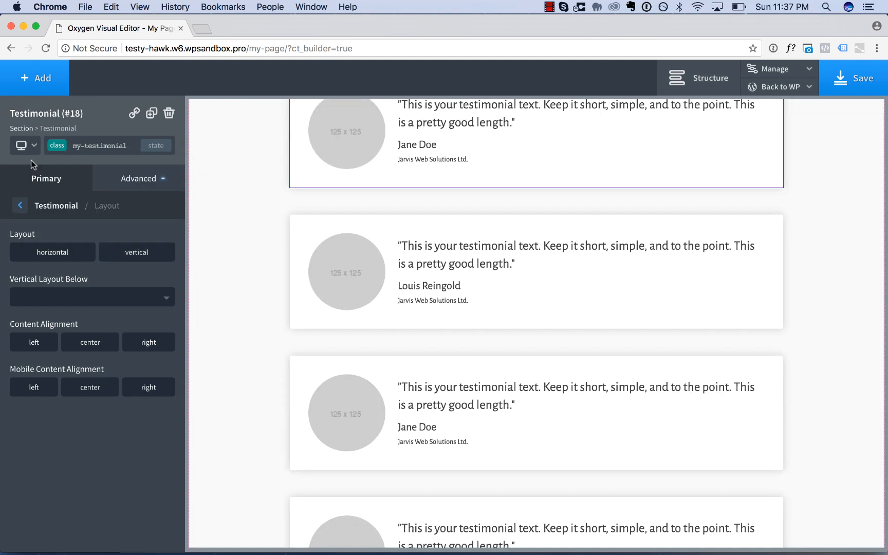
{"action": "scroll", "coordinate": [281, 229], "scroll_direction": "up", "scroll_amount": 2}
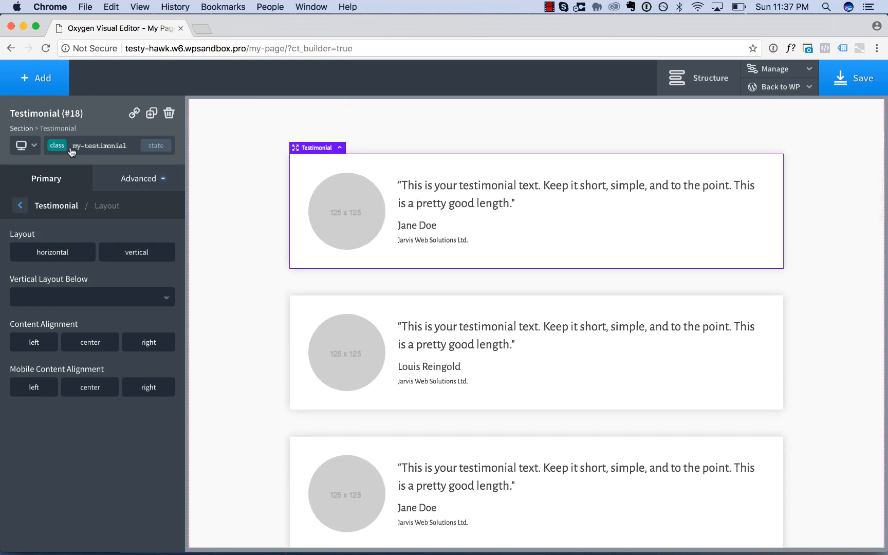
{"action": "left_click", "coordinate": [30, 147]}
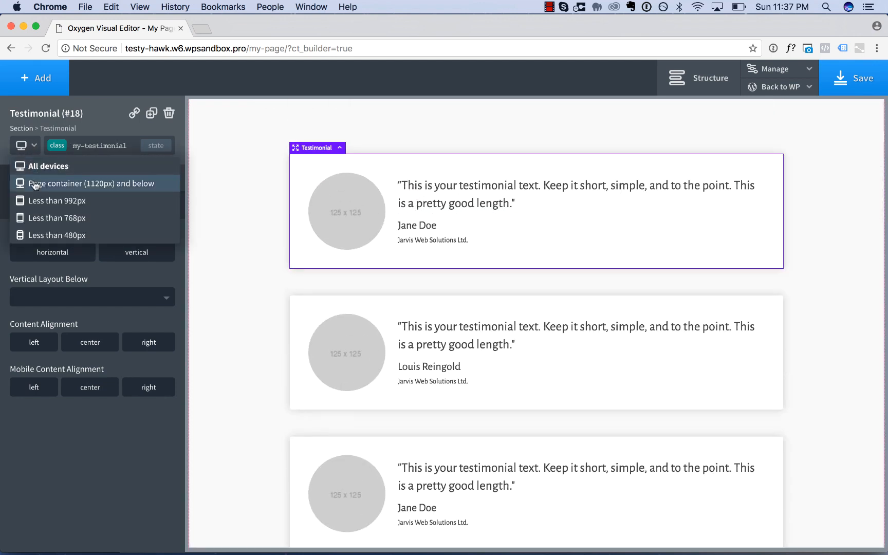
{"action": "left_click", "coordinate": [35, 186]}
{"action": "left_click", "coordinate": [21, 145]}
{"action": "left_click", "coordinate": [45, 199]}
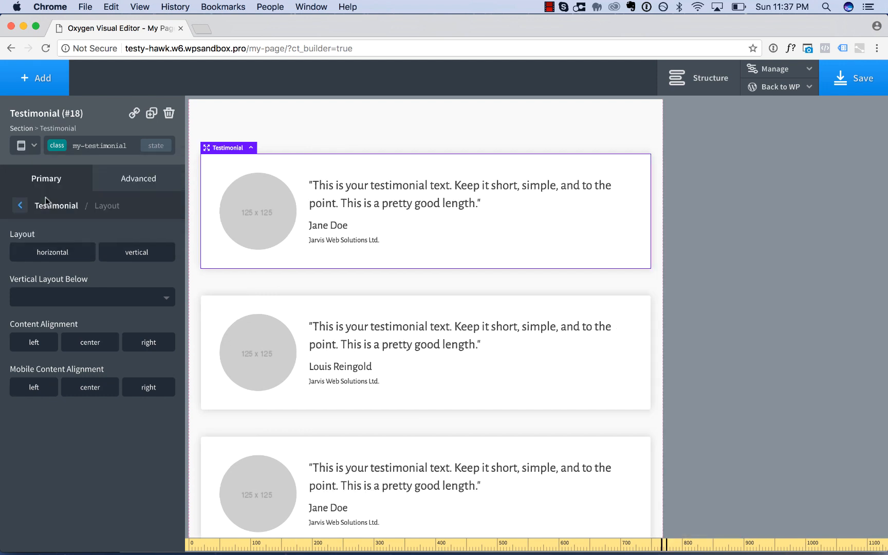
{"action": "left_click", "coordinate": [21, 146]}
{"action": "left_click", "coordinate": [50, 216]}
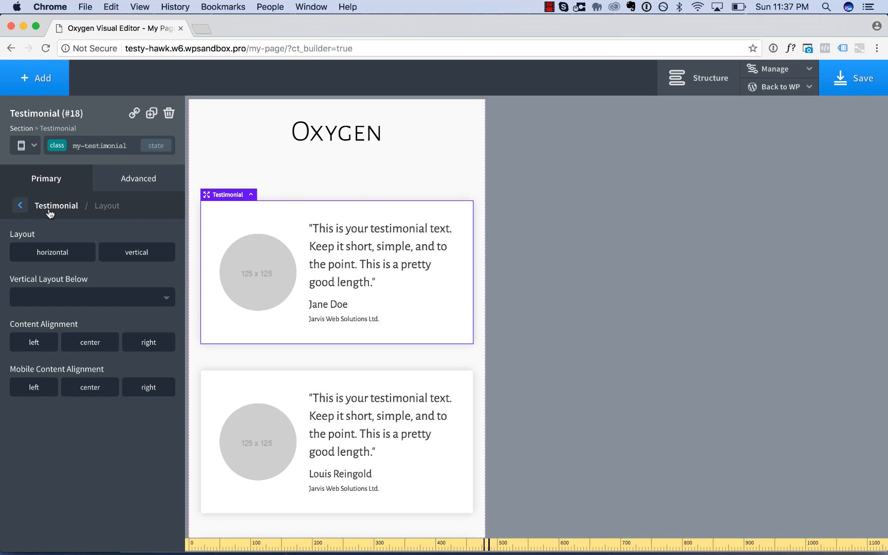
Set the my-testimonial class to a vertical layout below 768px with centered mobile content alignment.
{"action": "left_click", "coordinate": [75, 298]}
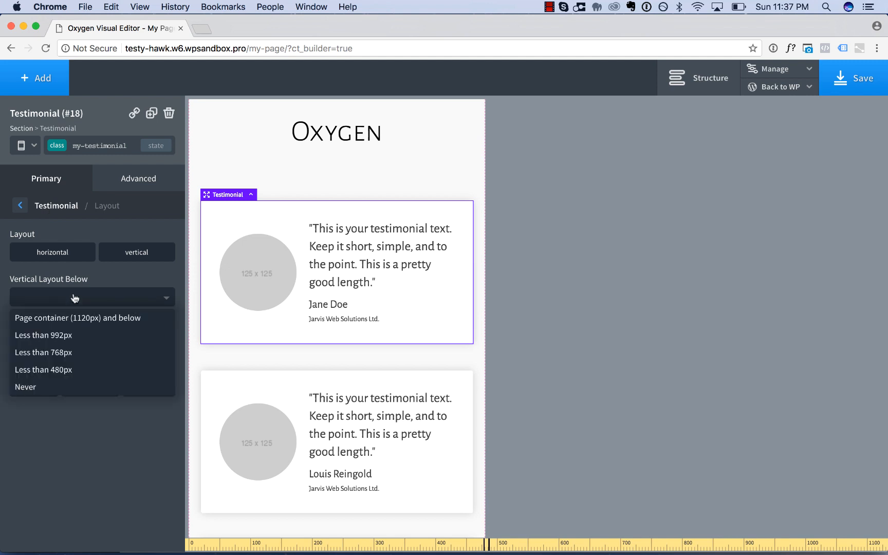
{"action": "left_click", "coordinate": [71, 351]}
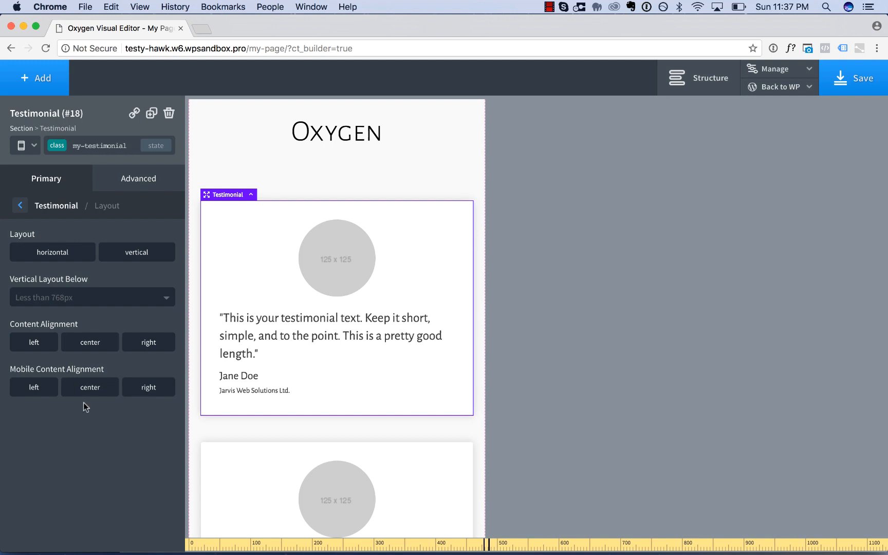
{"action": "left_click", "coordinate": [90, 388]}
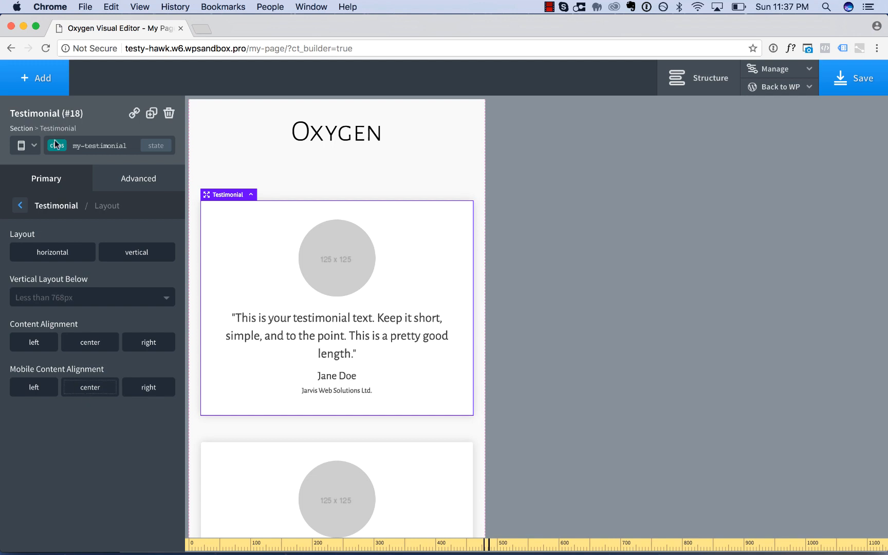
Compare the testimonials at all devices and less than 480px, and check the Product Features section at the smaller size.
{"action": "left_click", "coordinate": [32, 147]}
{"action": "left_click", "coordinate": [34, 170]}
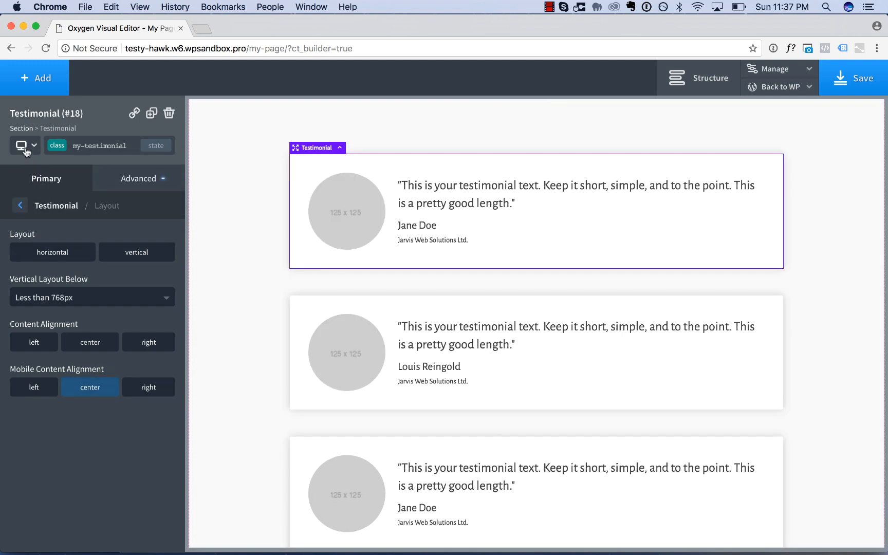
{"action": "left_click", "coordinate": [25, 147]}
{"action": "left_click", "coordinate": [54, 233]}
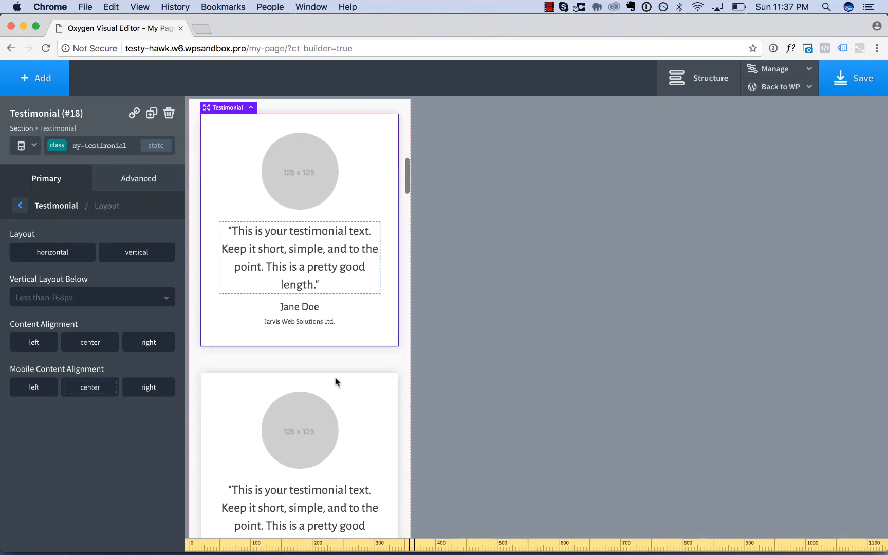
{"action": "scroll", "coordinate": [335, 378], "scroll_direction": "down", "scroll_amount": 10}
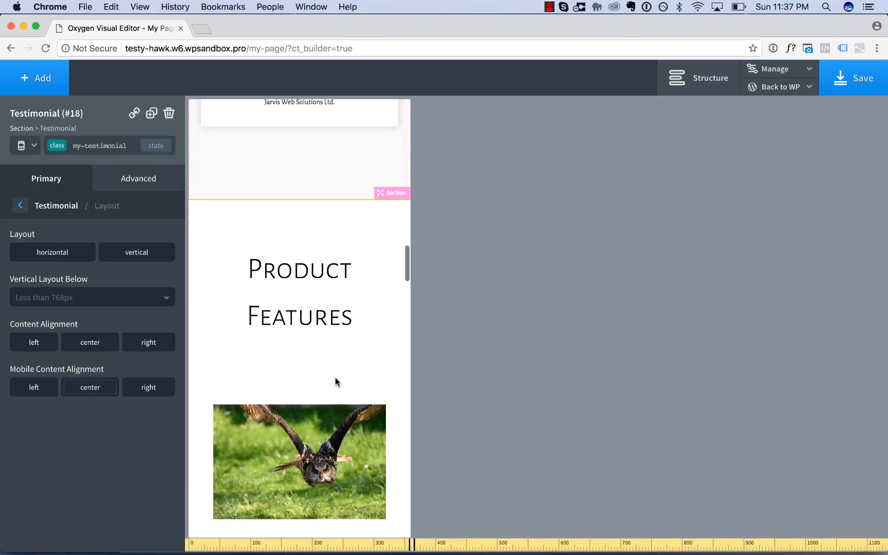
{"action": "scroll", "coordinate": [335, 381], "scroll_direction": "down", "scroll_amount": 15}
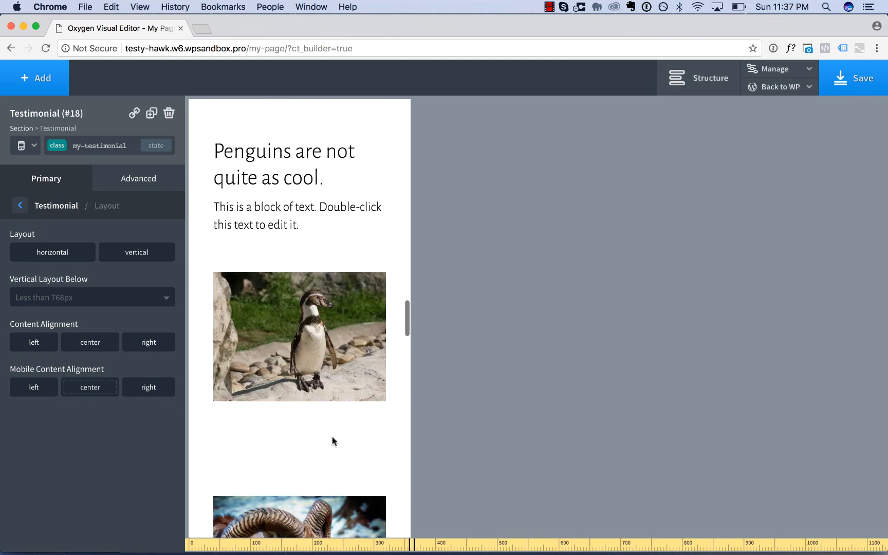
{"action": "scroll", "coordinate": [329, 449], "scroll_direction": "down", "scroll_amount": 5}
{"action": "scroll", "coordinate": [330, 415], "scroll_direction": "up", "scroll_amount": 10}
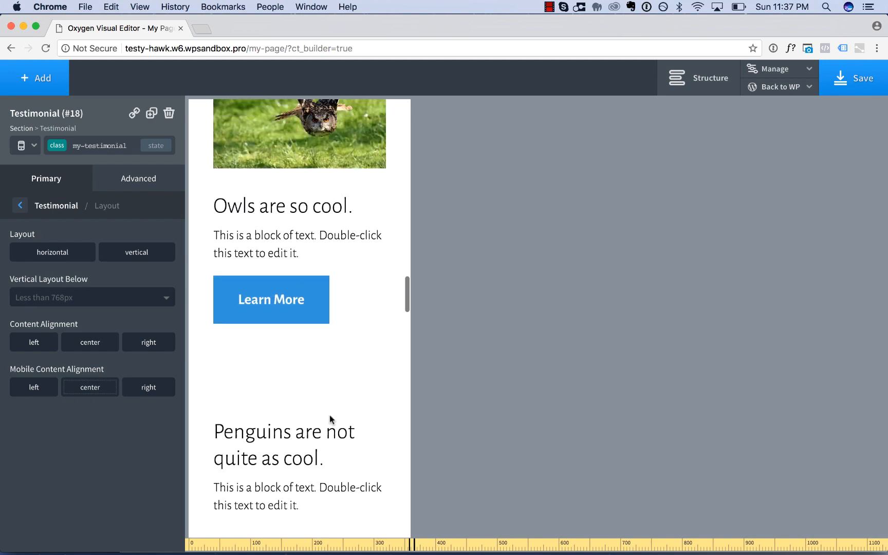
Return to the all-devices view and check the Product Features rows from the ram up to the owl.
{"action": "left_click", "coordinate": [14, 145]}
{"action": "left_click", "coordinate": [31, 166]}
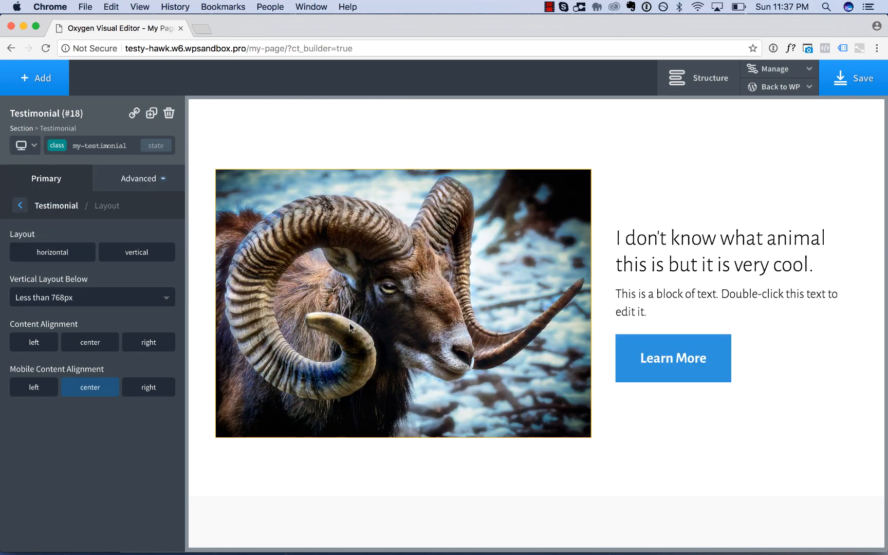
{"action": "scroll", "coordinate": [349, 321], "scroll_direction": "up", "scroll_amount": 8}
{"action": "scroll", "coordinate": [349, 327], "scroll_direction": "up", "scroll_amount": 3}
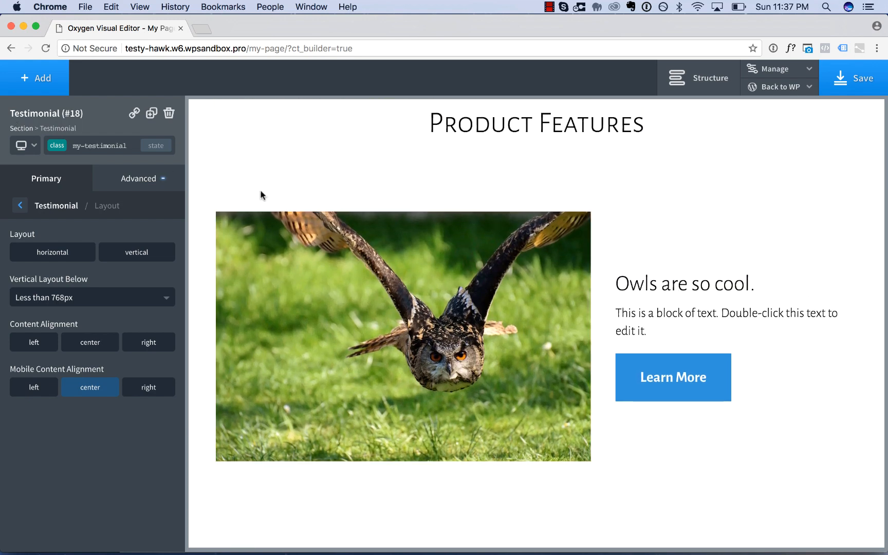
Select the owl row's columns and examine how the Product Features rows stack at less than 992px.
{"action": "left_click", "coordinate": [279, 205]}
{"action": "left_click", "coordinate": [233, 195]}
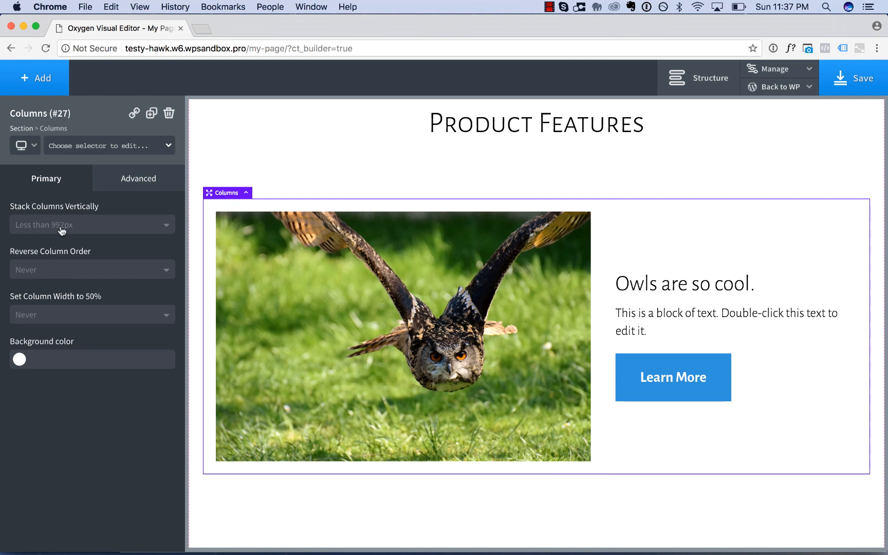
{"action": "left_click", "coordinate": [29, 149]}
{"action": "left_click", "coordinate": [51, 198]}
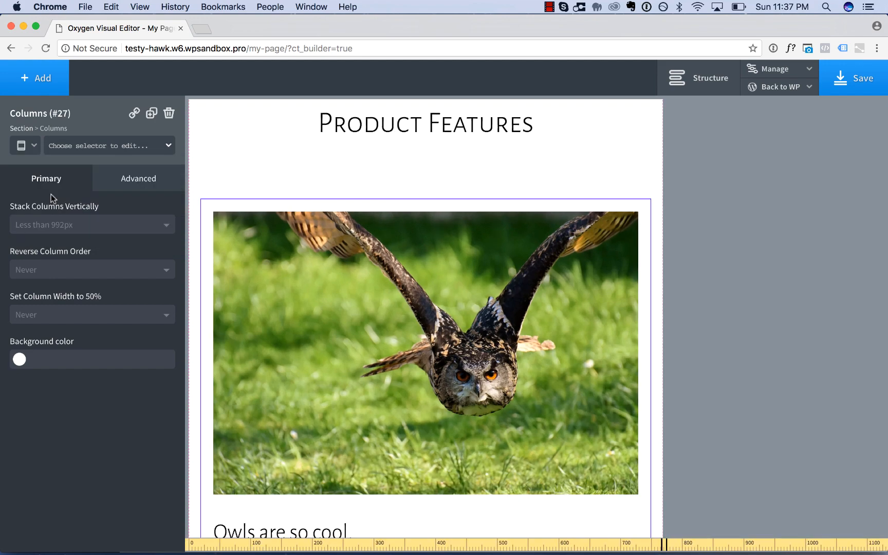
{"action": "scroll", "coordinate": [362, 303], "scroll_direction": "down", "scroll_amount": 12}
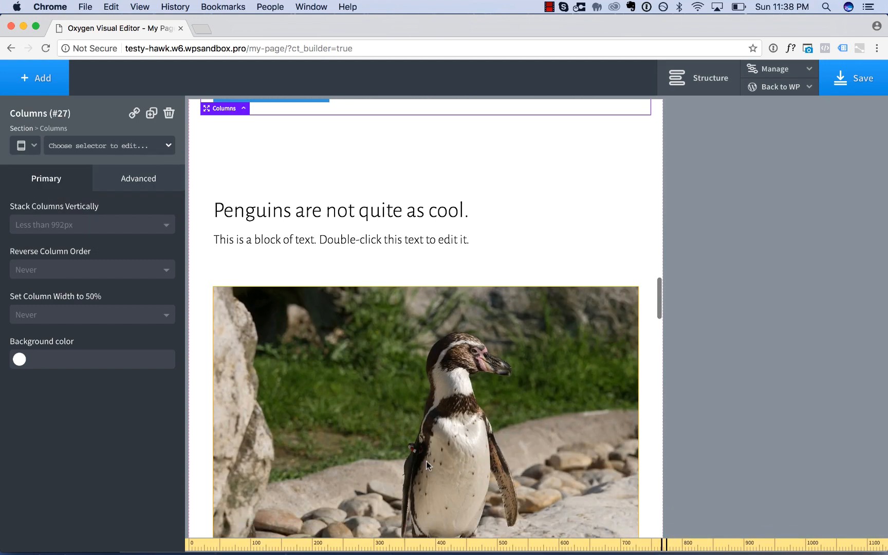
{"action": "scroll", "coordinate": [427, 462], "scroll_direction": "down", "scroll_amount": 6}
{"action": "scroll", "coordinate": [427, 461], "scroll_direction": "up", "scroll_amount": 4}
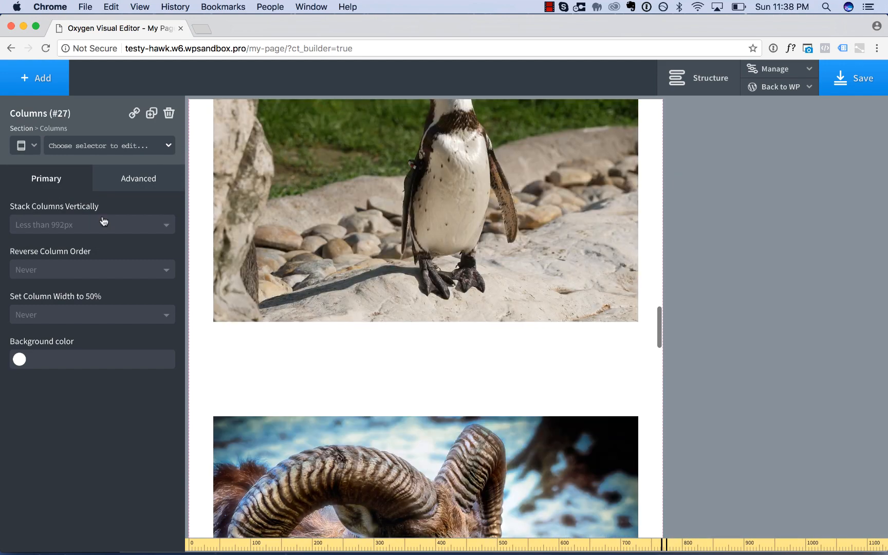
Return to the all-devices view and compare the image and text order of the owl and penguin rows.
{"action": "left_click", "coordinate": [25, 149]}
{"action": "left_click", "coordinate": [31, 167]}
{"action": "scroll", "coordinate": [327, 281], "scroll_direction": "up", "scroll_amount": 10}
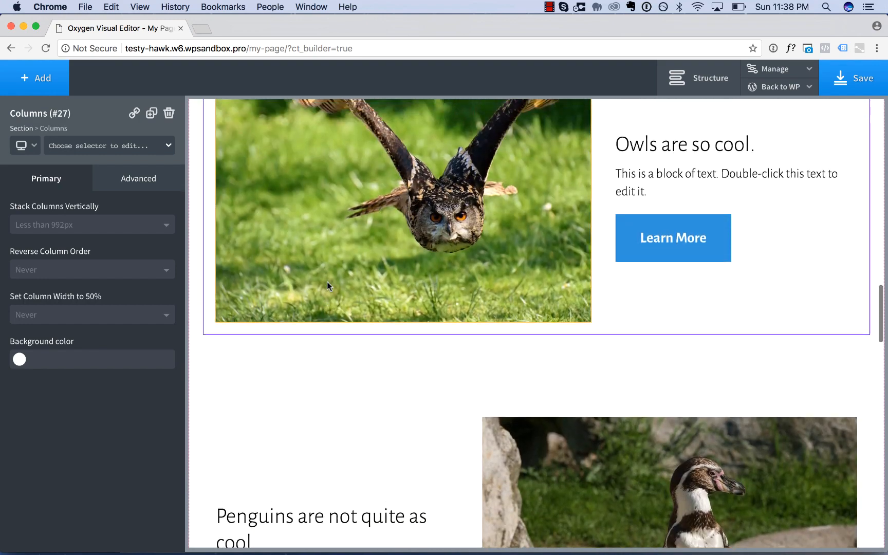
{"action": "scroll", "coordinate": [355, 218], "scroll_direction": "down", "scroll_amount": 5}
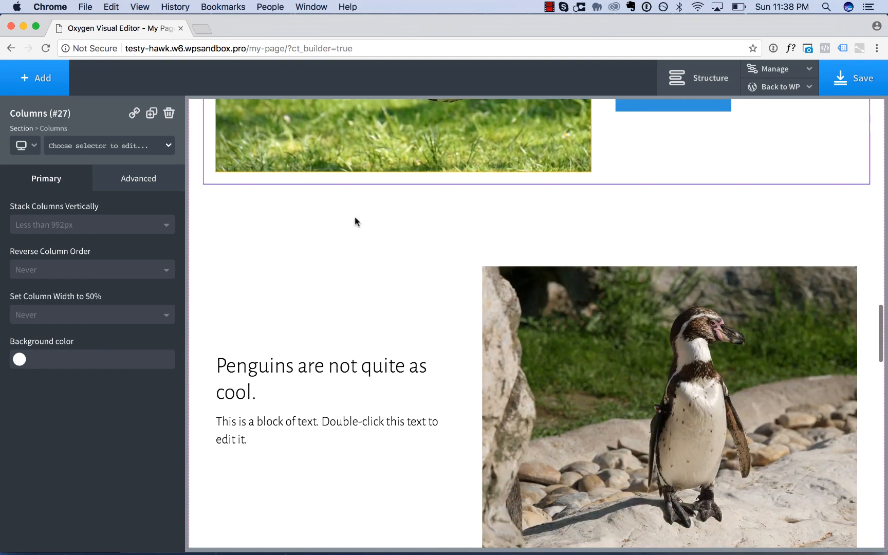
{"action": "scroll", "coordinate": [586, 303], "scroll_direction": "down", "scroll_amount": 1}
{"action": "scroll", "coordinate": [624, 288], "scroll_direction": "up", "scroll_amount": 5}
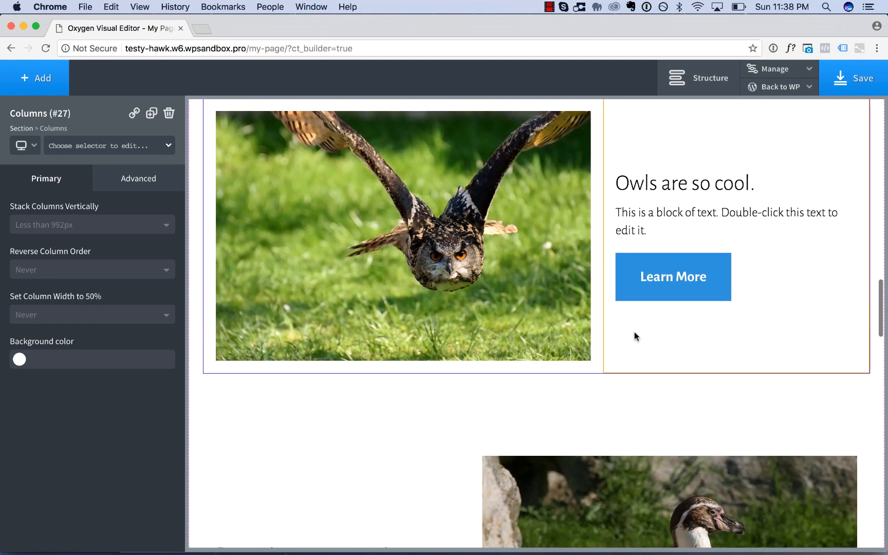
{"action": "scroll", "coordinate": [632, 337], "scroll_direction": "down", "scroll_amount": 1}
{"action": "scroll", "coordinate": [532, 369], "scroll_direction": "down", "scroll_amount": 1}
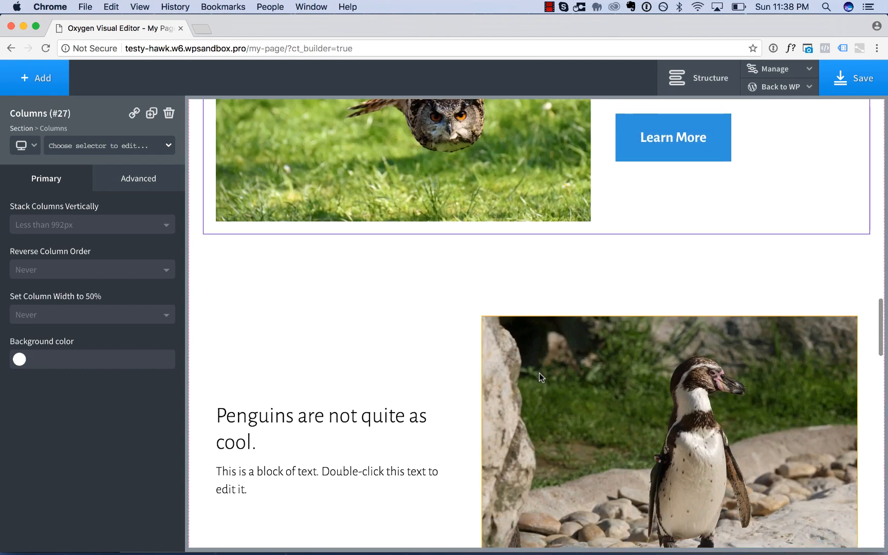
In the less than 992px view, set the penguin row's columns to reverse their order at less than 992px.
{"action": "left_click", "coordinate": [25, 145]}
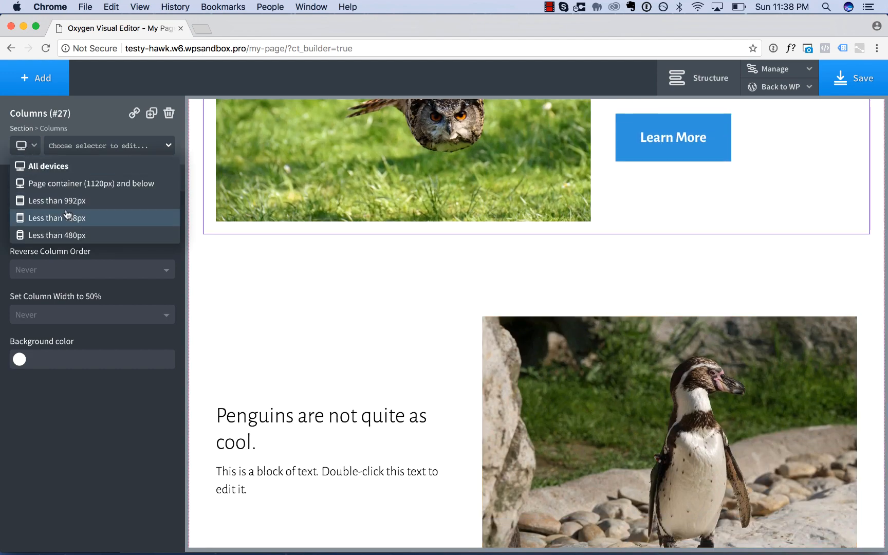
{"action": "left_click", "coordinate": [44, 216]}
{"action": "scroll", "coordinate": [379, 301], "scroll_direction": "down", "scroll_amount": 6}
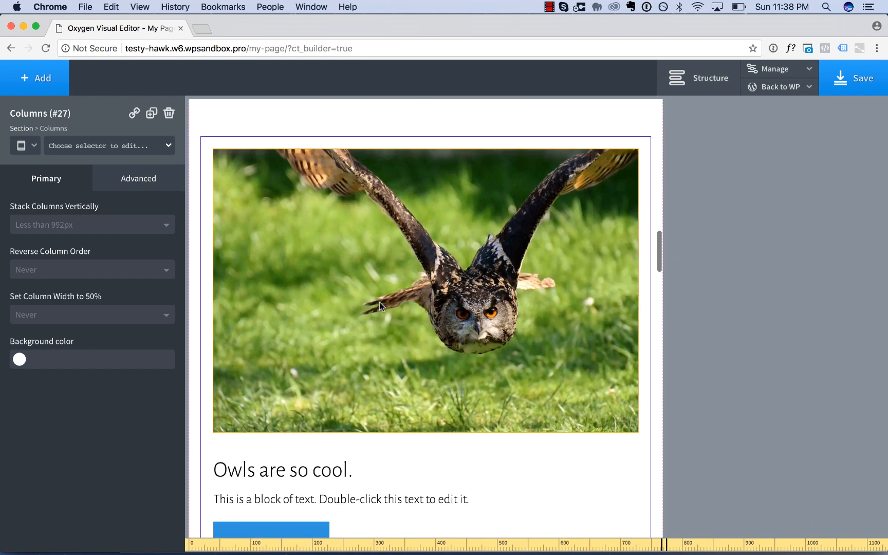
{"action": "scroll", "coordinate": [482, 343], "scroll_direction": "down", "scroll_amount": 5}
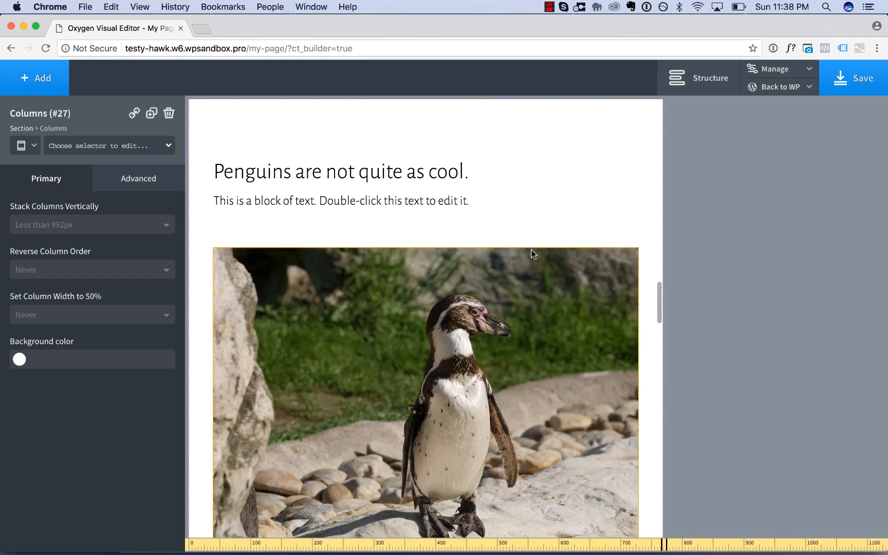
{"action": "scroll", "coordinate": [495, 328], "scroll_direction": "down", "scroll_amount": 2}
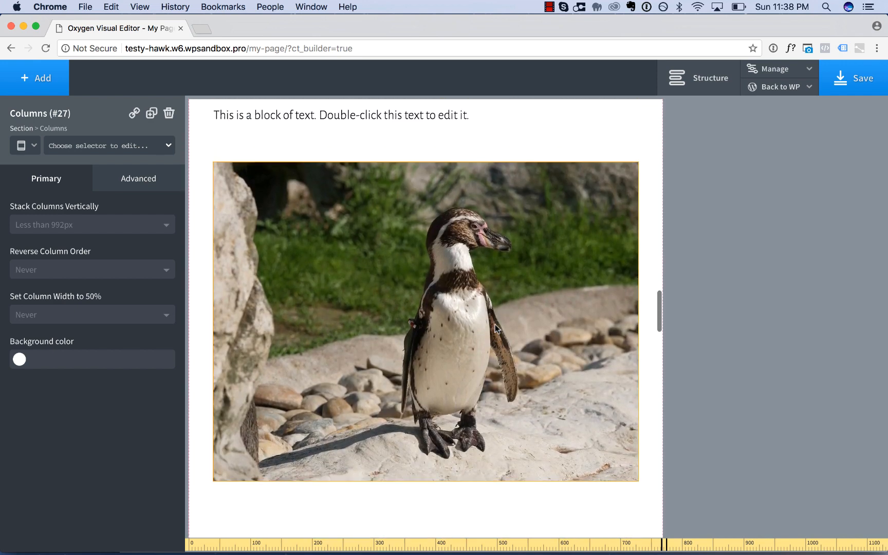
{"action": "scroll", "coordinate": [365, 171], "scroll_direction": "up", "scroll_amount": 1}
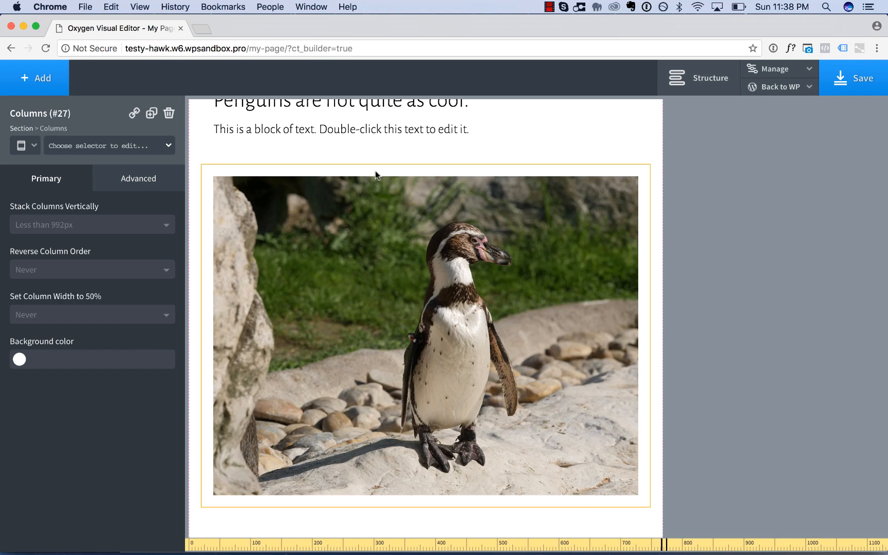
{"action": "scroll", "coordinate": [375, 170], "scroll_direction": "up", "scroll_amount": 1}
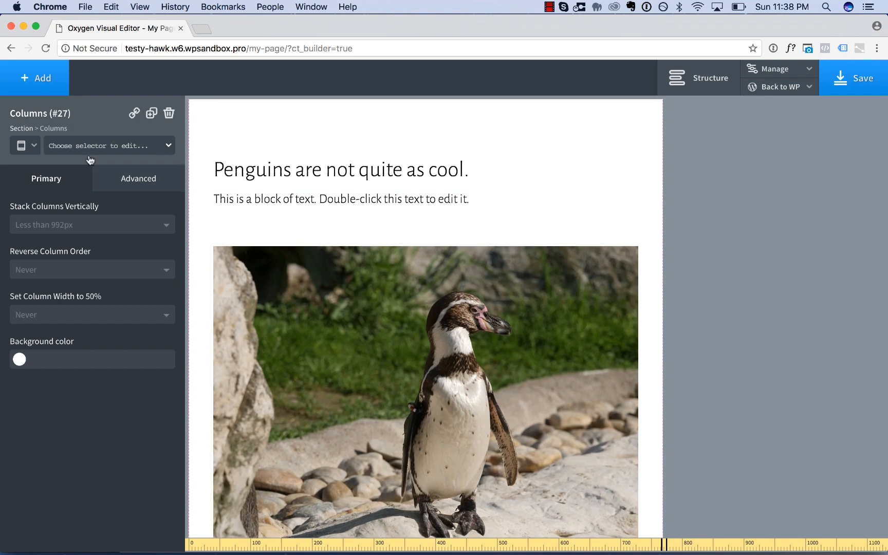
{"action": "left_click", "coordinate": [259, 233]}
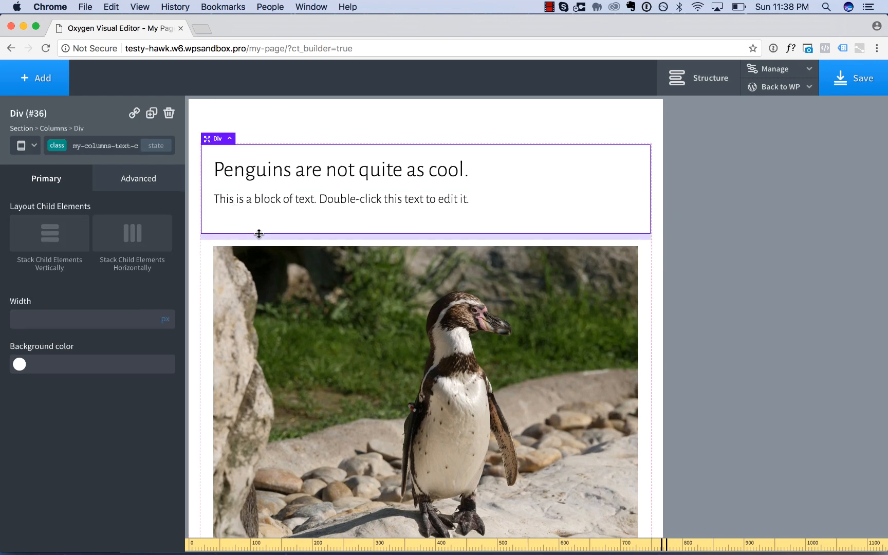
{"action": "left_click", "coordinate": [230, 139]}
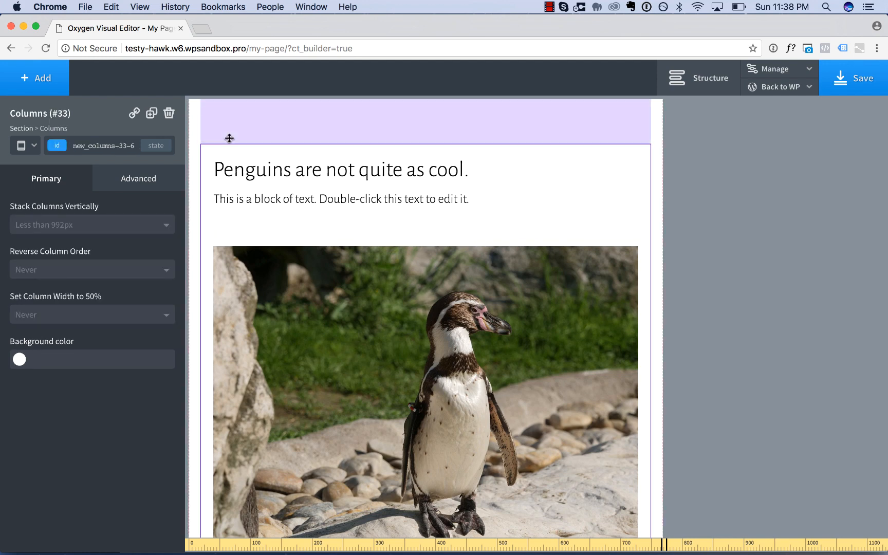
{"action": "left_click", "coordinate": [101, 271]}
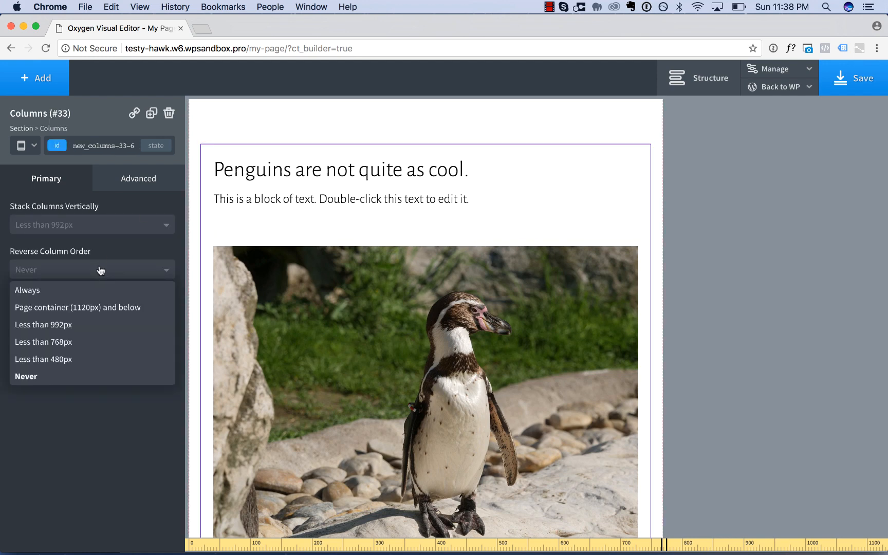
{"action": "left_click", "coordinate": [90, 325]}
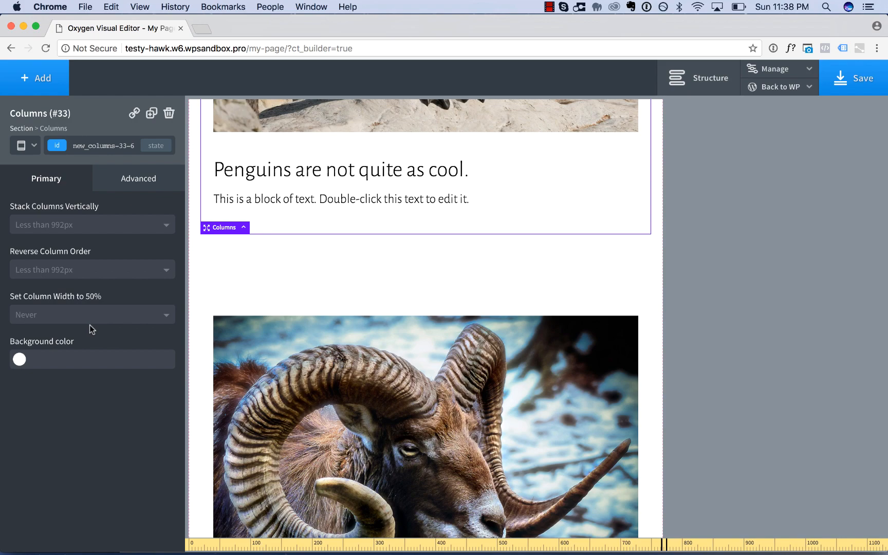
Check the order of the Product Features rows at less than 992px and at all devices.
{"action": "scroll", "coordinate": [386, 306], "scroll_direction": "up", "scroll_amount": 15}
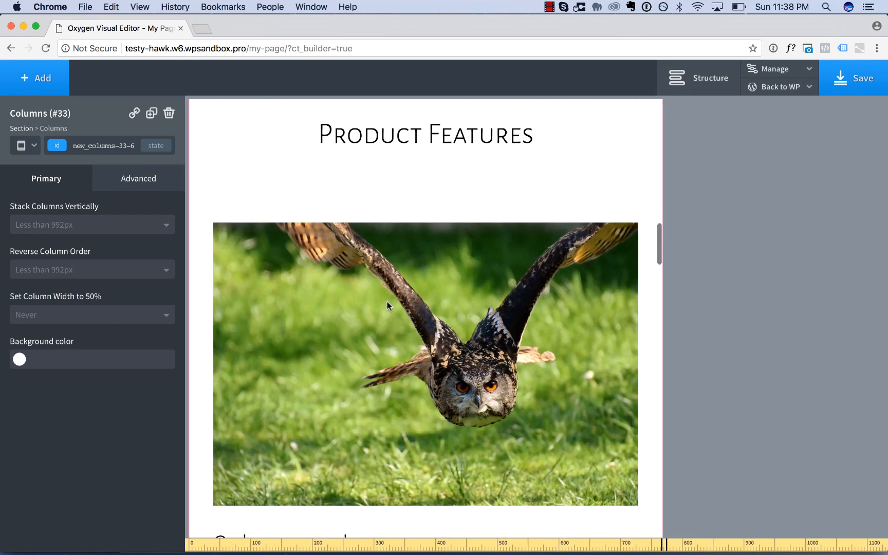
{"action": "scroll", "coordinate": [398, 284], "scroll_direction": "down", "scroll_amount": 15}
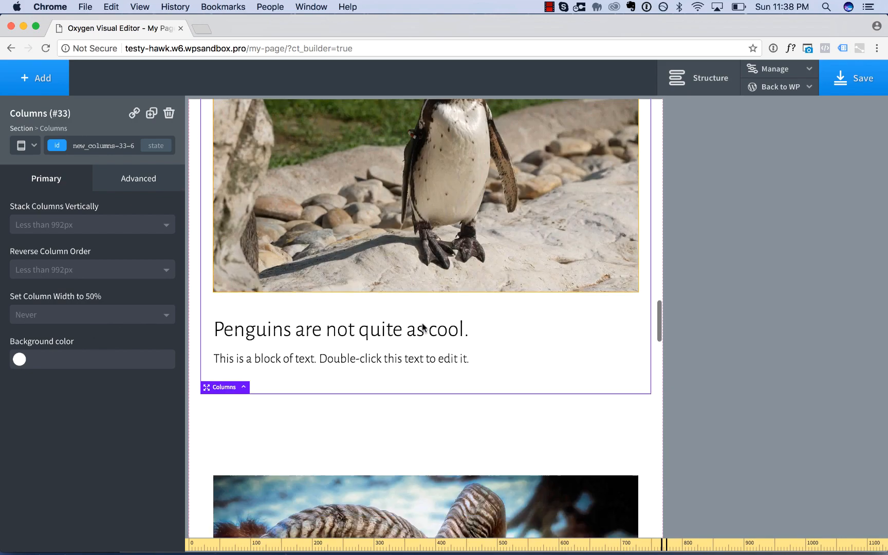
{"action": "scroll", "coordinate": [421, 345], "scroll_direction": "down", "scroll_amount": 10}
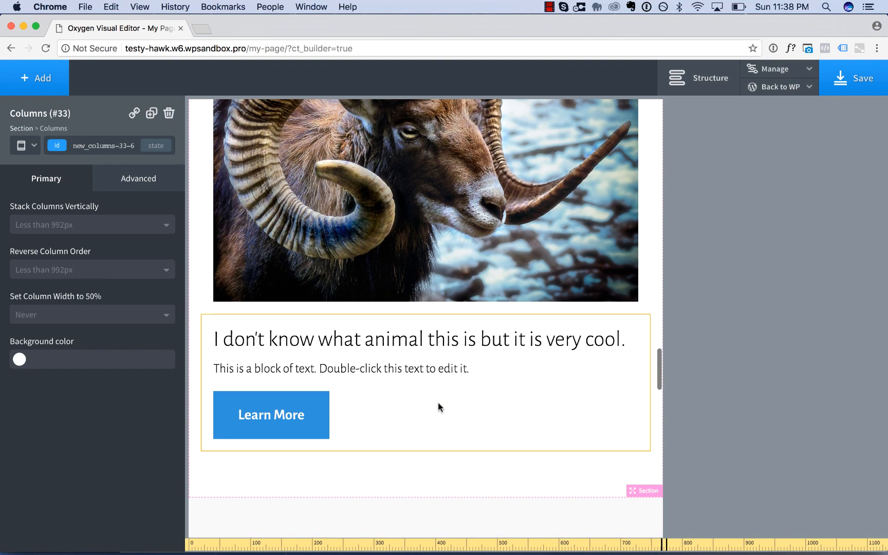
{"action": "left_click", "coordinate": [30, 145]}
{"action": "left_click", "coordinate": [32, 166]}
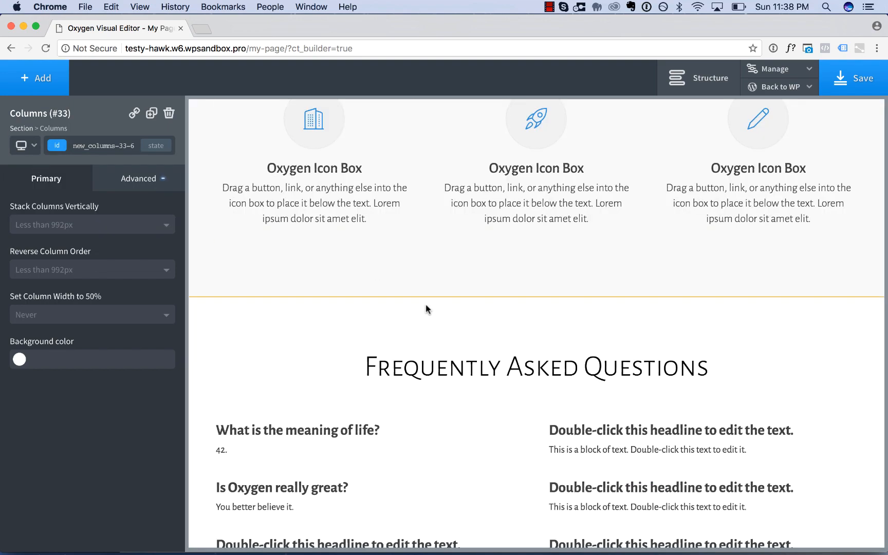
{"action": "scroll", "coordinate": [426, 305], "scroll_direction": "up", "scroll_amount": 10}
{"action": "scroll", "coordinate": [425, 305], "scroll_direction": "up", "scroll_amount": 15}
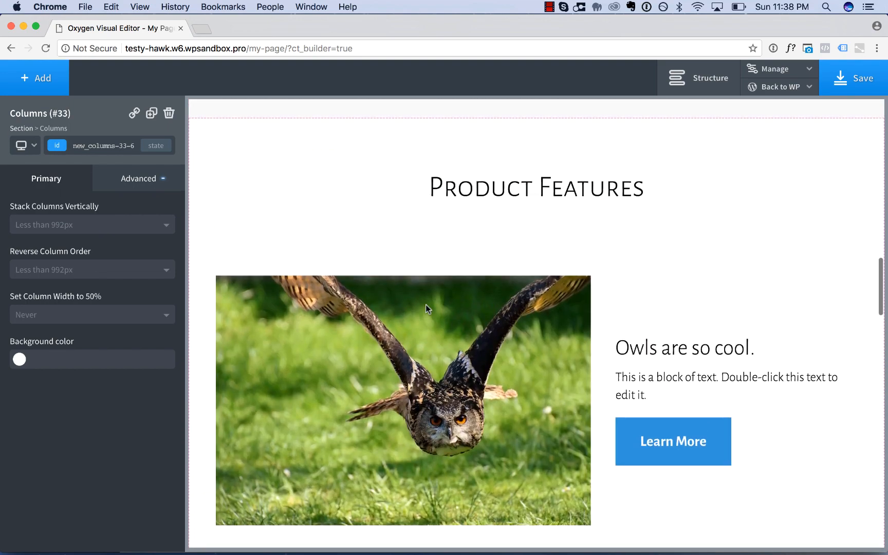
{"action": "scroll", "coordinate": [483, 326], "scroll_direction": "down", "scroll_amount": 15}
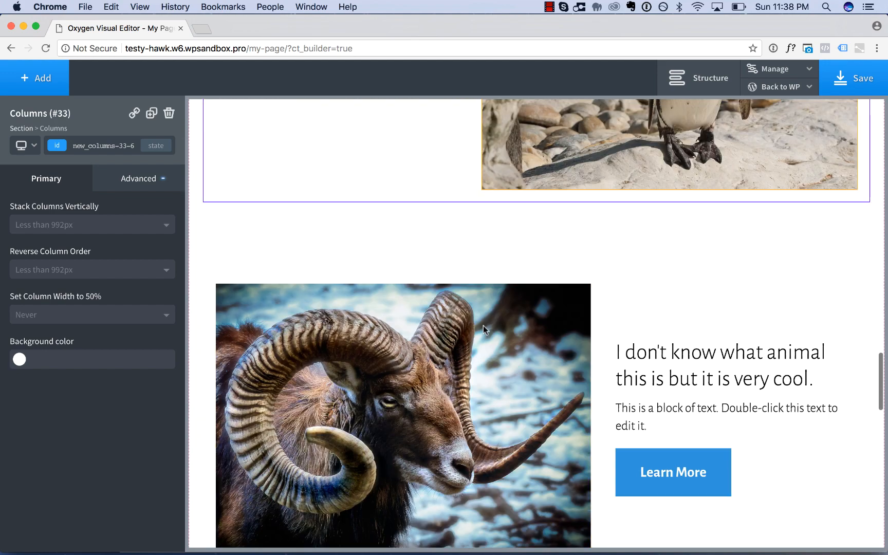
{"action": "scroll", "coordinate": [514, 361], "scroll_direction": "down", "scroll_amount": 8}
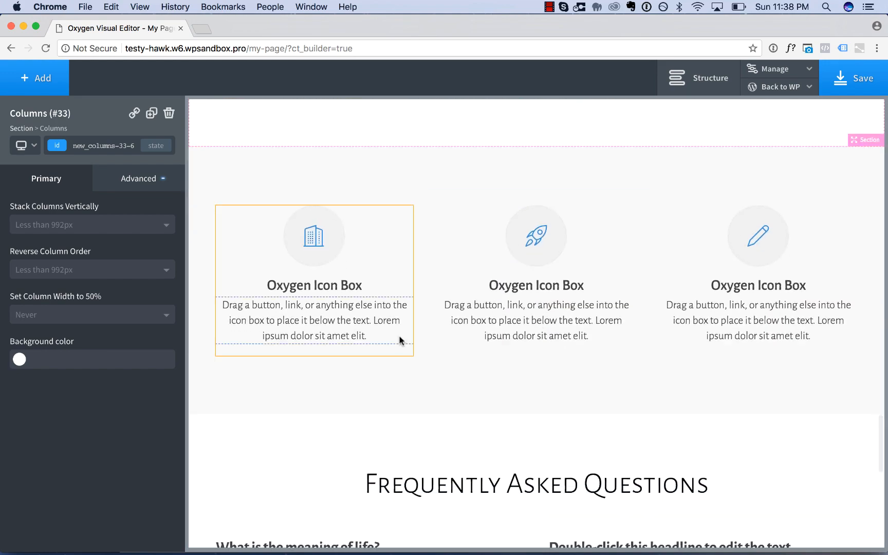
Compare the icon box section at page container (1120px) and below and at less than 992px.
{"action": "left_click", "coordinate": [23, 146]}
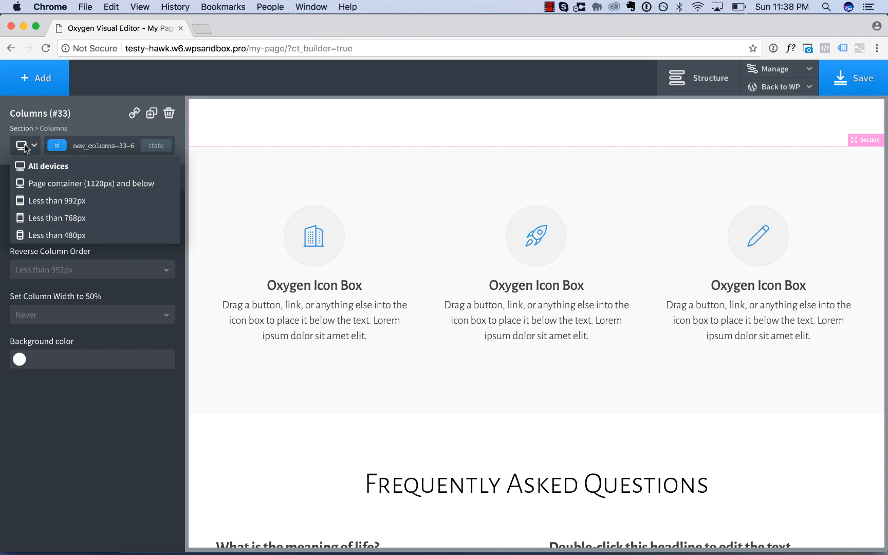
{"action": "left_click", "coordinate": [74, 187]}
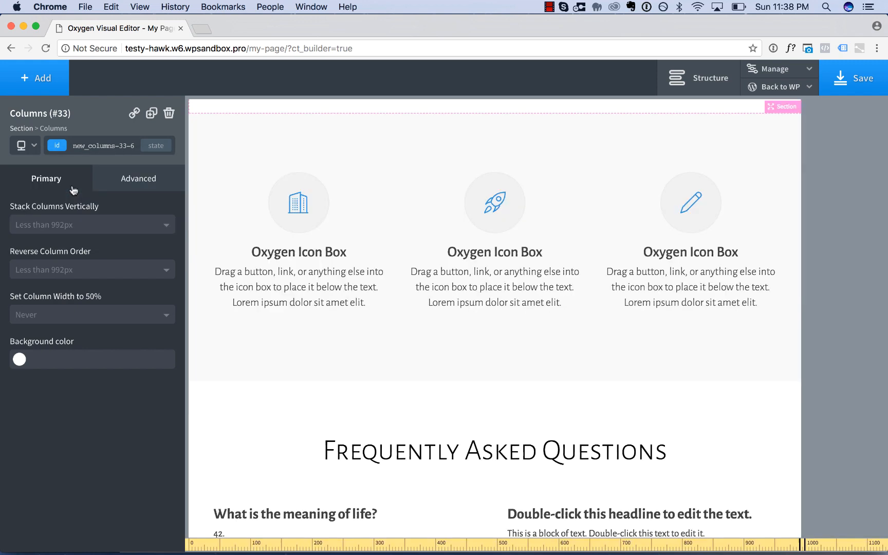
{"action": "left_click", "coordinate": [34, 147]}
{"action": "left_click", "coordinate": [50, 197]}
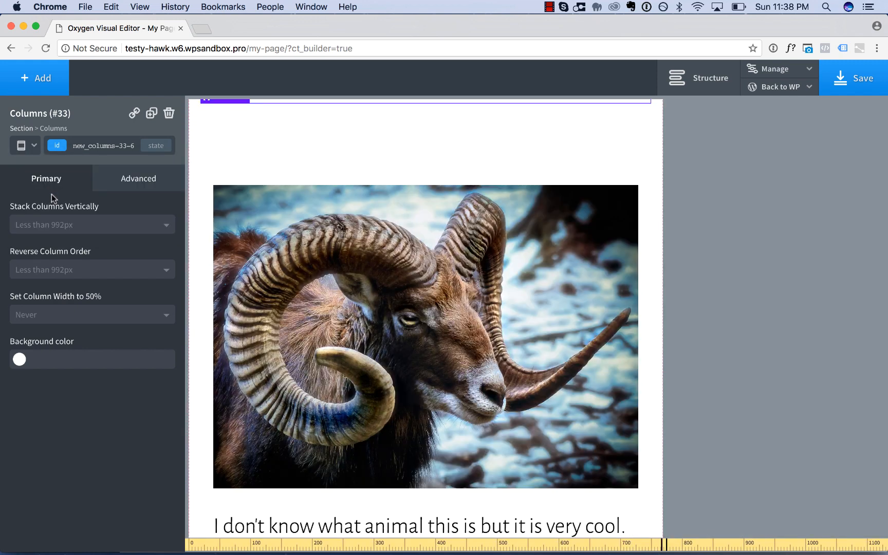
{"action": "scroll", "coordinate": [298, 294], "scroll_direction": "down", "scroll_amount": 10}
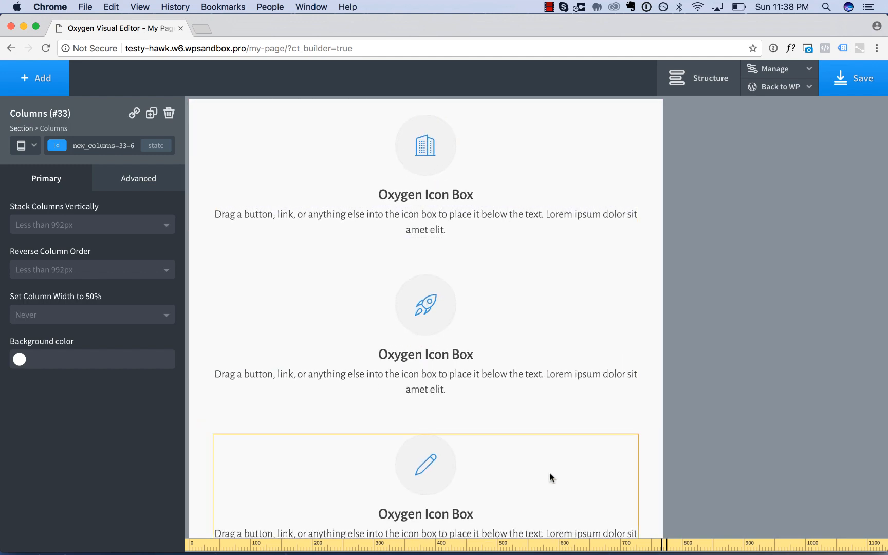
{"action": "scroll", "coordinate": [549, 472], "scroll_direction": "down", "scroll_amount": 1}
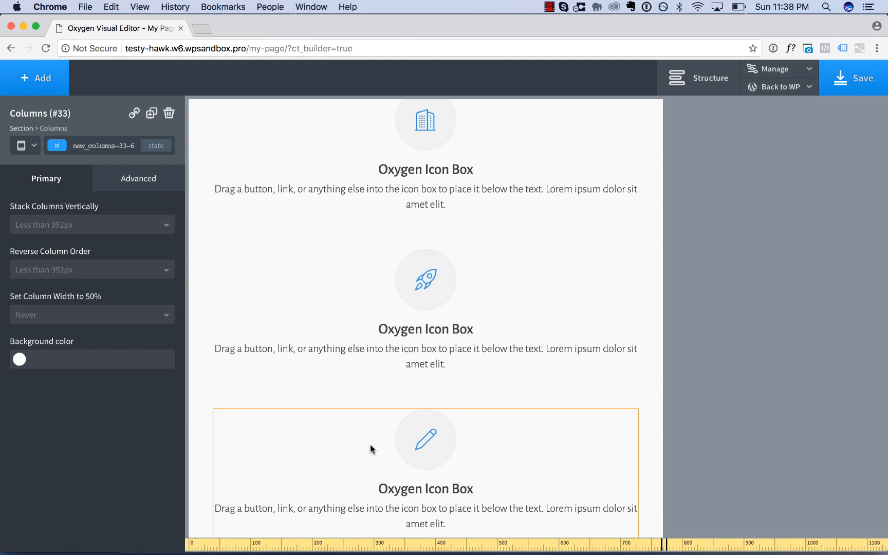
{"action": "scroll", "coordinate": [370, 447], "scroll_direction": "up", "scroll_amount": 2}
{"action": "scroll", "coordinate": [370, 448], "scroll_direction": "up", "scroll_amount": 2}
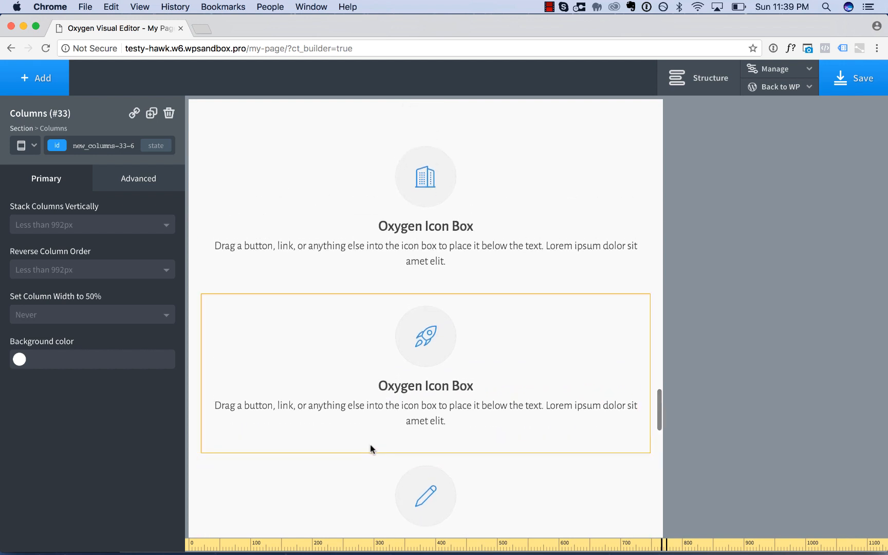
At less than 992px, set the my-icon-box class's left and right margins to auto and its max-width to 400 px.
{"action": "left_click", "coordinate": [289, 220]}
{"action": "left_click", "coordinate": [162, 189]}
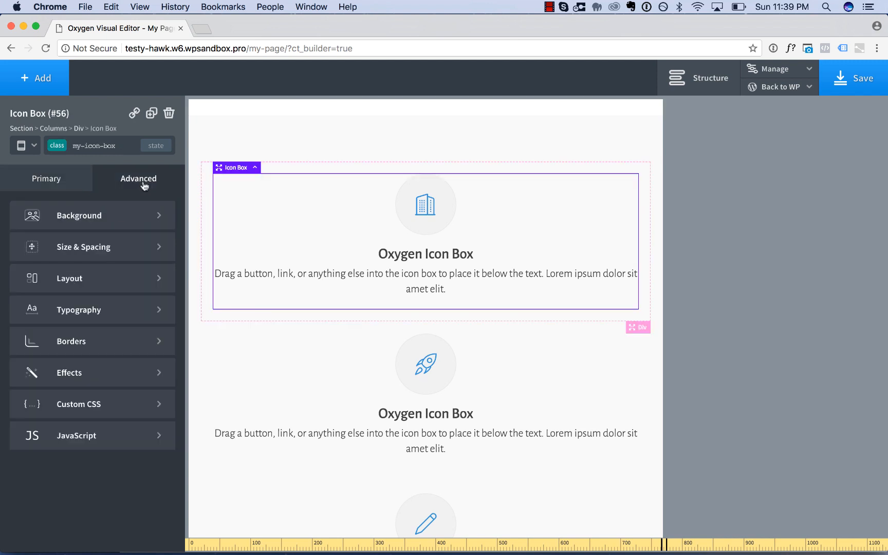
{"action": "left_click", "coordinate": [141, 251]}
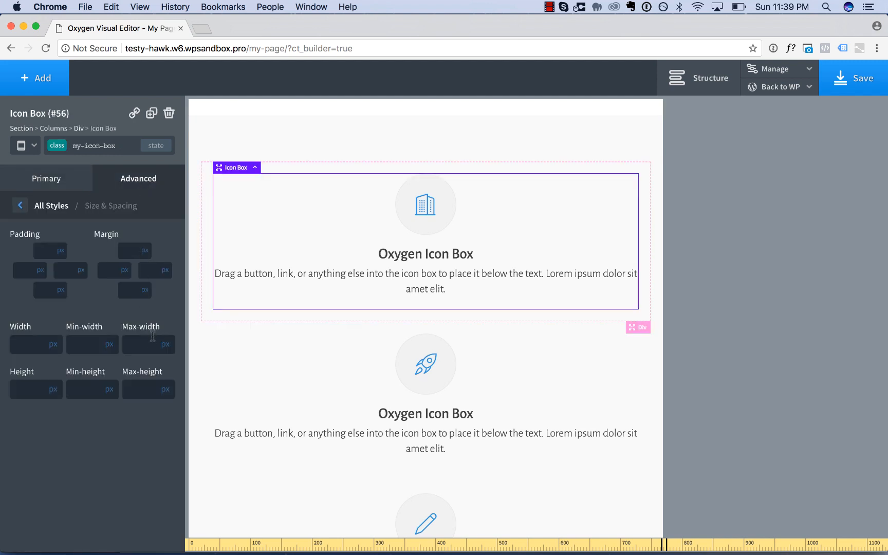
{"action": "type", "text": "480"}
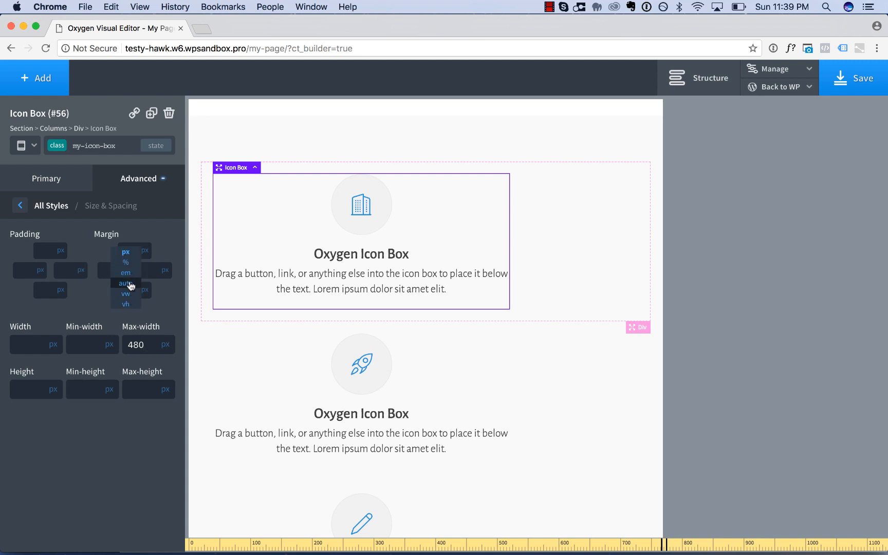
{"action": "left_click", "coordinate": [129, 285]}
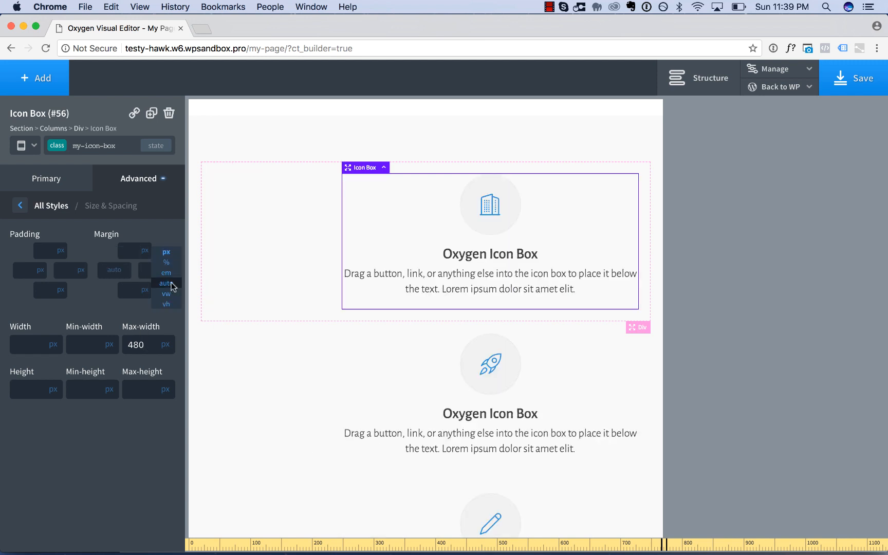
{"action": "left_click", "coordinate": [171, 284]}
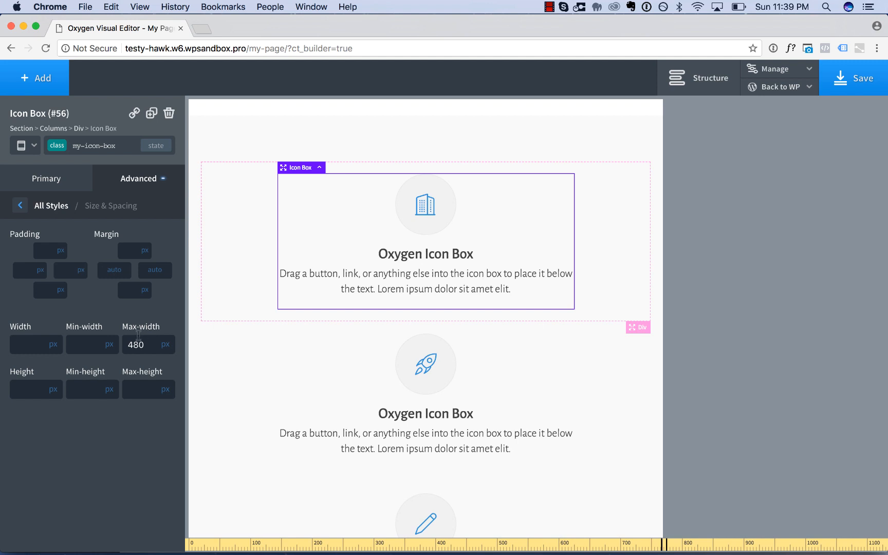
{"action": "type", "text": "400"}
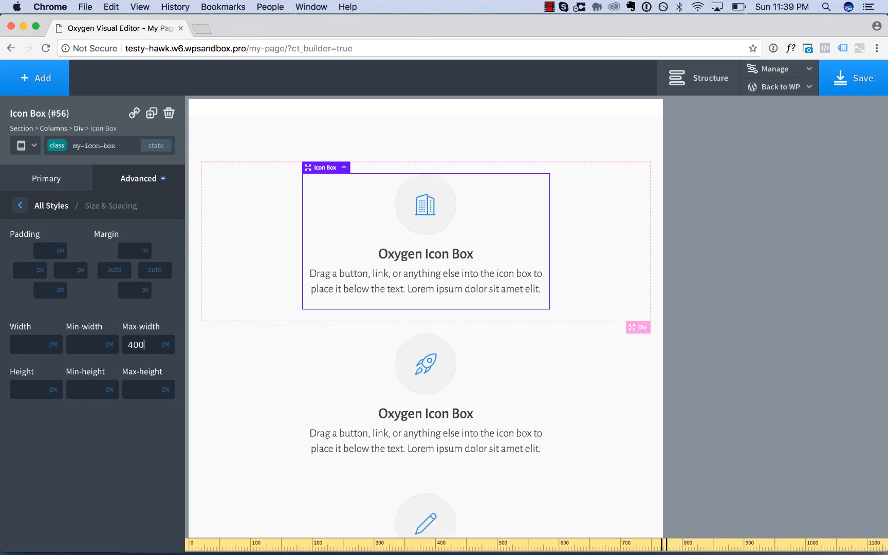
Compare the icon box layout at page container (1120px) and below, at all devices and at less than 992px.
{"action": "left_click", "coordinate": [22, 145]}
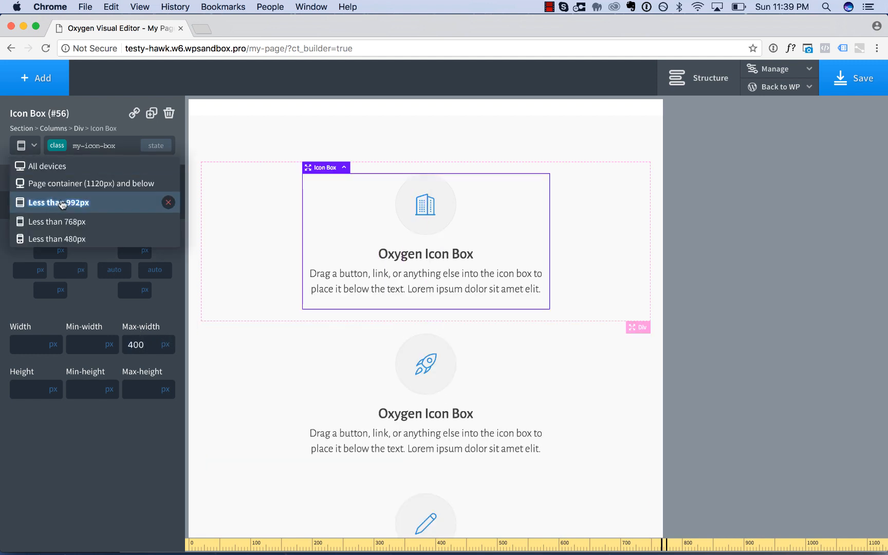
{"action": "left_click", "coordinate": [84, 193]}
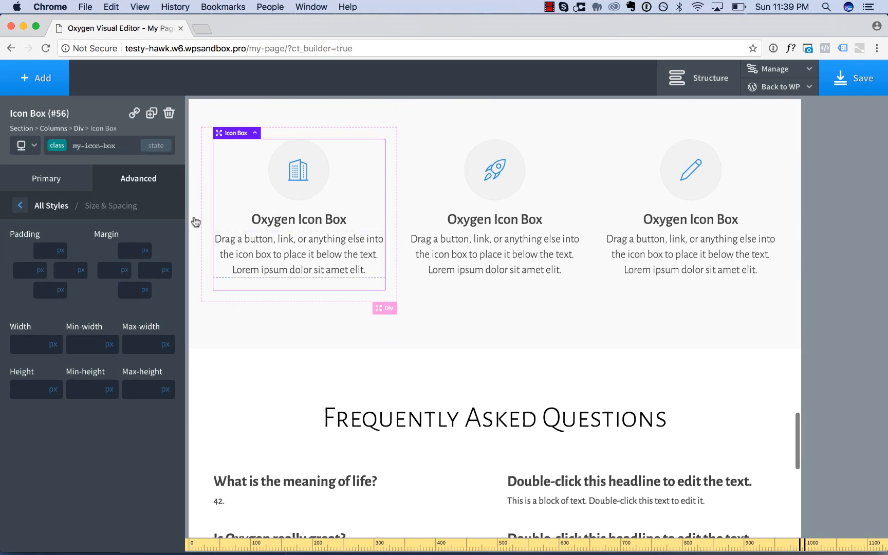
{"action": "left_click", "coordinate": [29, 147]}
{"action": "left_click", "coordinate": [45, 167]}
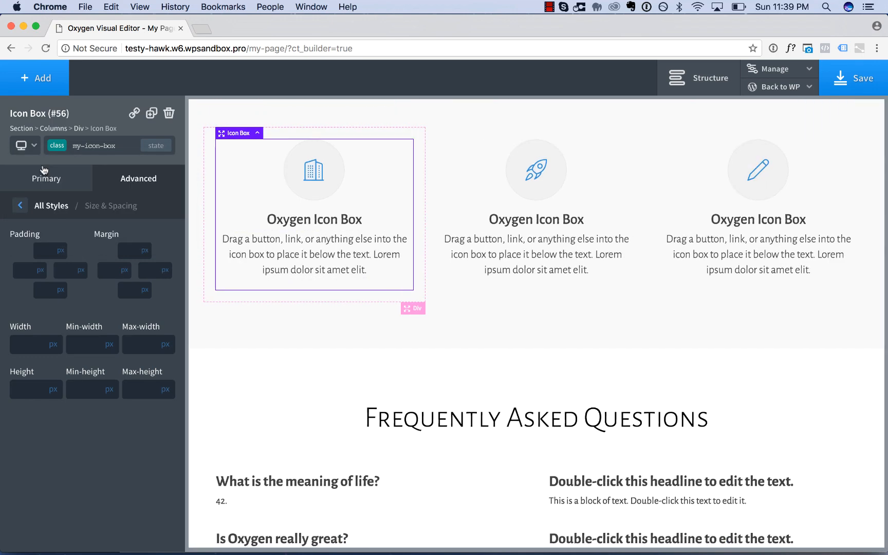
{"action": "left_click", "coordinate": [33, 151]}
{"action": "left_click", "coordinate": [49, 187]}
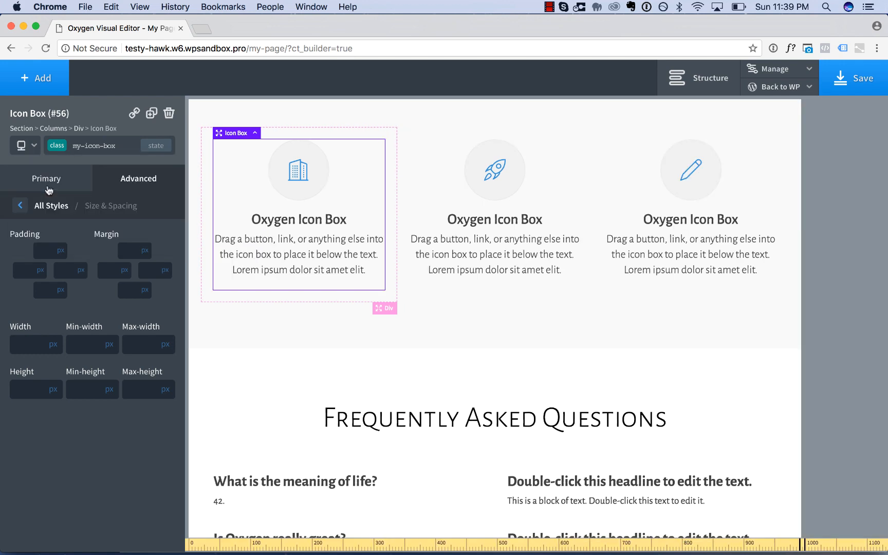
{"action": "left_click", "coordinate": [29, 152]}
{"action": "left_click", "coordinate": [24, 201]}
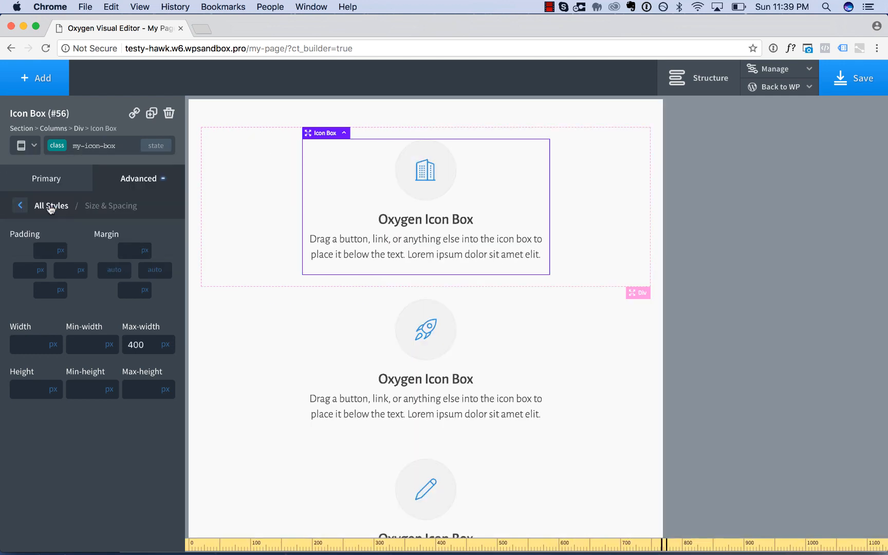
Examine the icon boxes and the Frequently Asked Questions section at less than 480px for alignment problems.
{"action": "scroll", "coordinate": [487, 326], "scroll_direction": "down", "scroll_amount": 6}
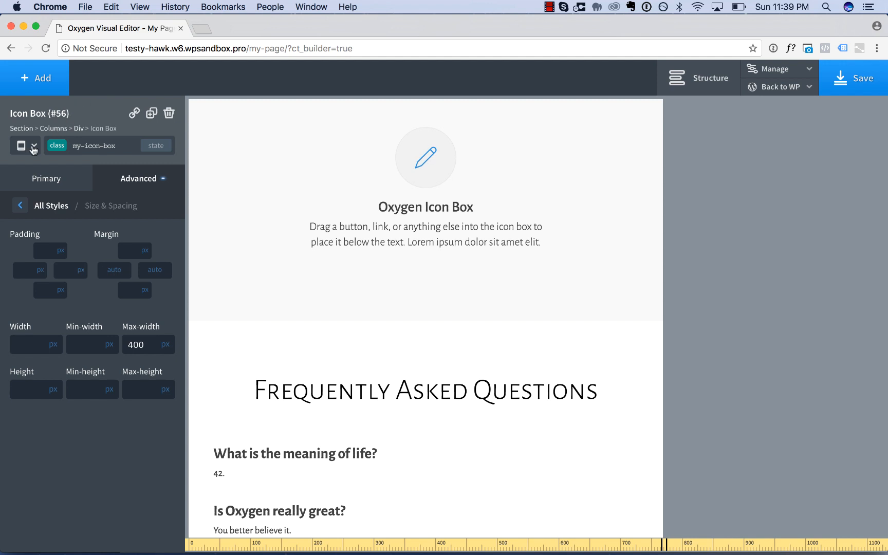
{"action": "left_click", "coordinate": [32, 150]}
{"action": "left_click", "coordinate": [41, 238]}
{"action": "scroll", "coordinate": [330, 263], "scroll_direction": "up", "scroll_amount": 2}
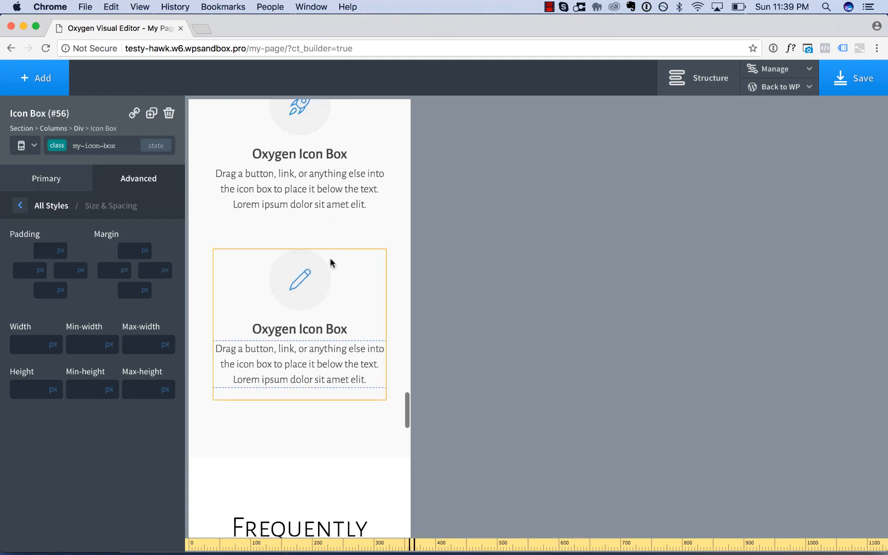
{"action": "scroll", "coordinate": [330, 263], "scroll_direction": "up", "scroll_amount": 8}
{"action": "scroll", "coordinate": [331, 263], "scroll_direction": "down", "scroll_amount": 9}
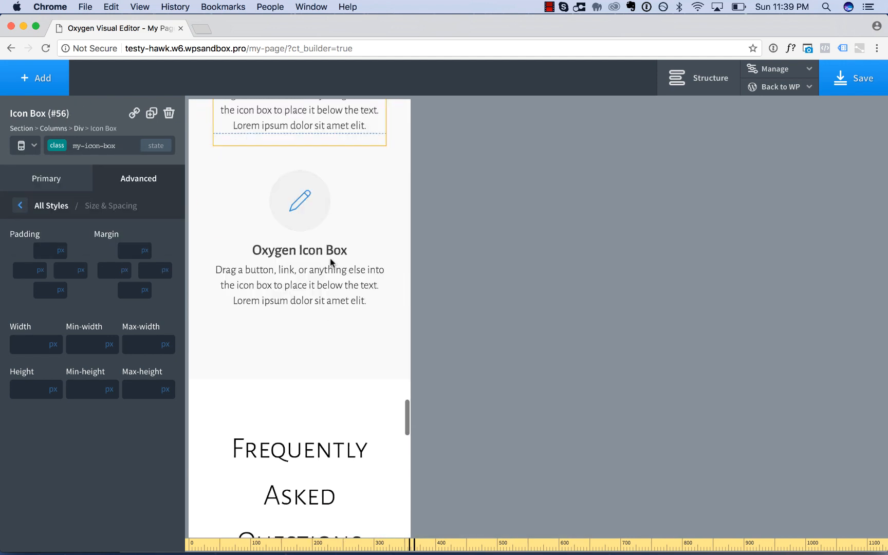
{"action": "scroll", "coordinate": [330, 263], "scroll_direction": "down", "scroll_amount": 6}
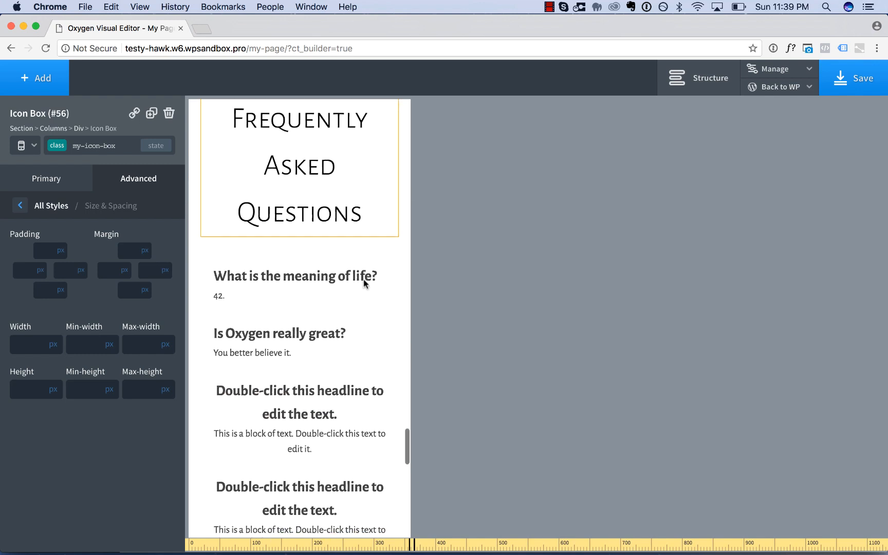
{"action": "scroll", "coordinate": [363, 279], "scroll_direction": "down", "scroll_amount": 5}
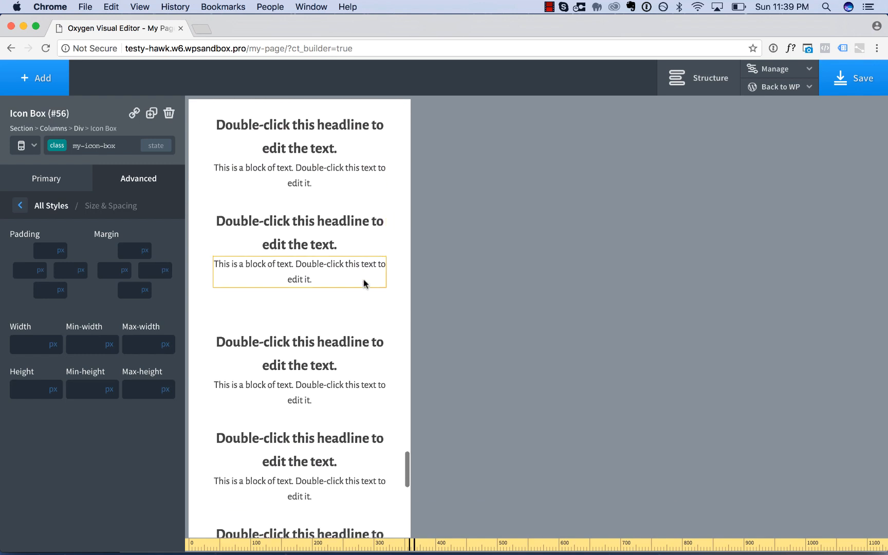
{"action": "scroll", "coordinate": [351, 322], "scroll_direction": "up", "scroll_amount": 4}
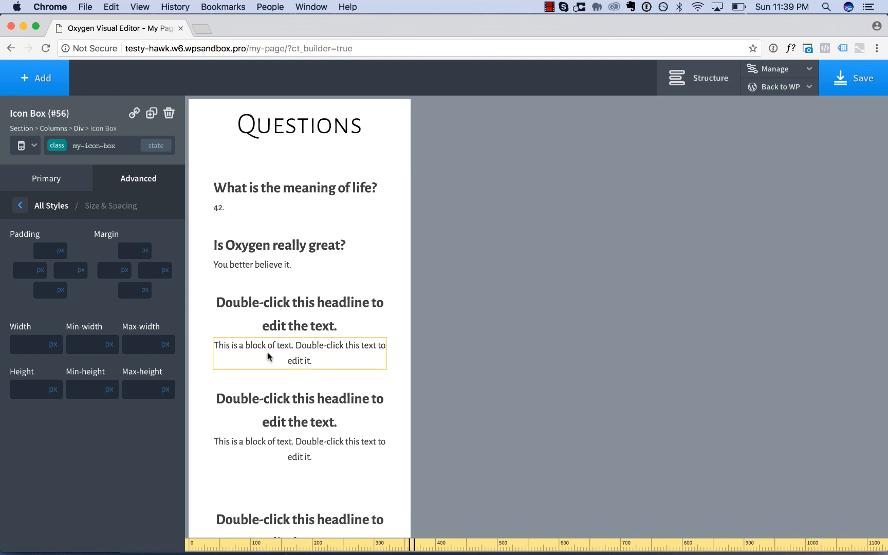
Try stacking the faq-question class's child elements vertically with left alignment at less than 480px, and clear that size's styles.
{"action": "left_click", "coordinate": [344, 209]}
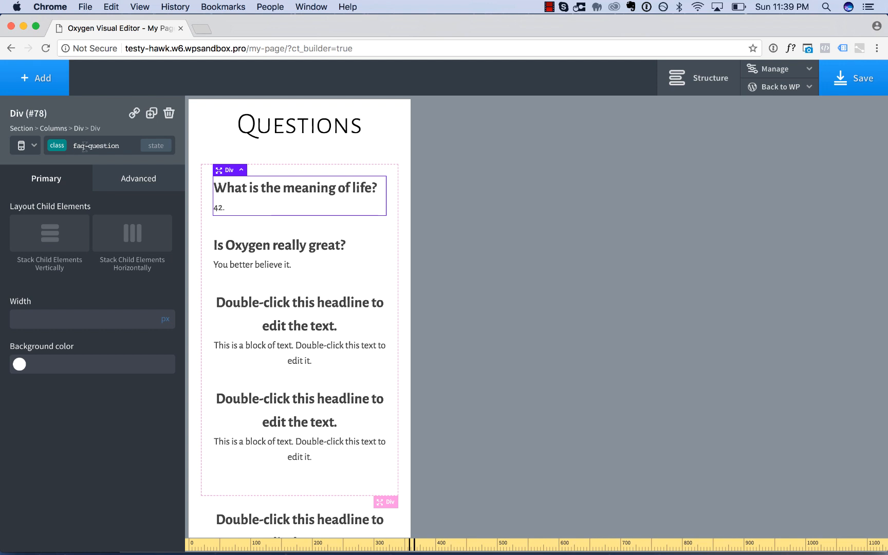
{"action": "left_click", "coordinate": [46, 229]}
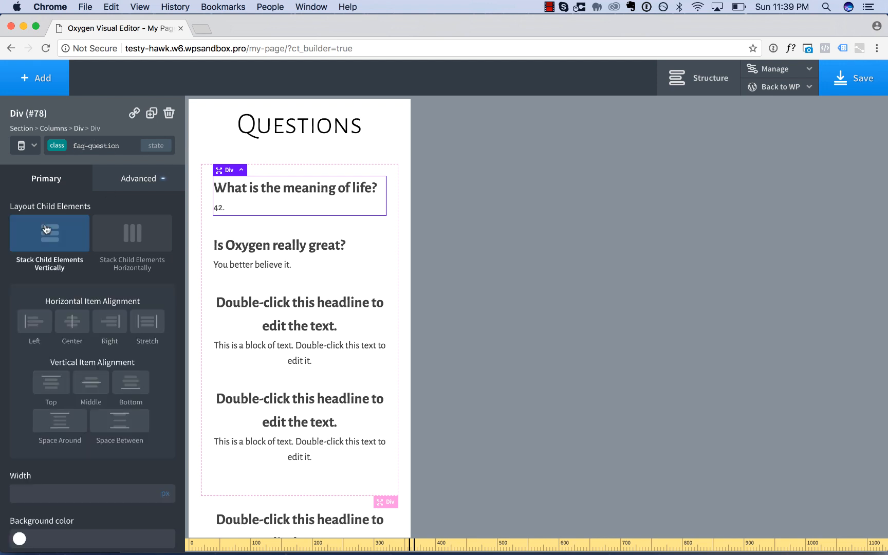
{"action": "left_click", "coordinate": [33, 324]}
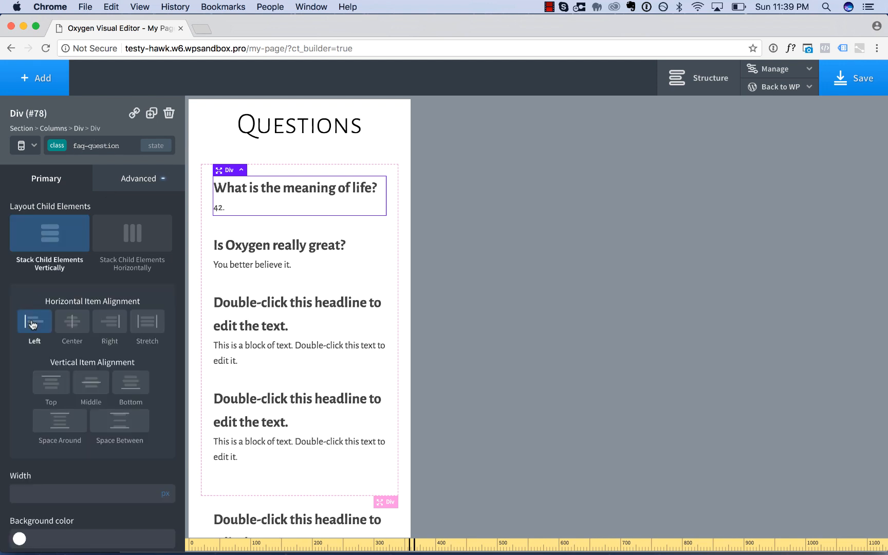
{"action": "left_click", "coordinate": [25, 152]}
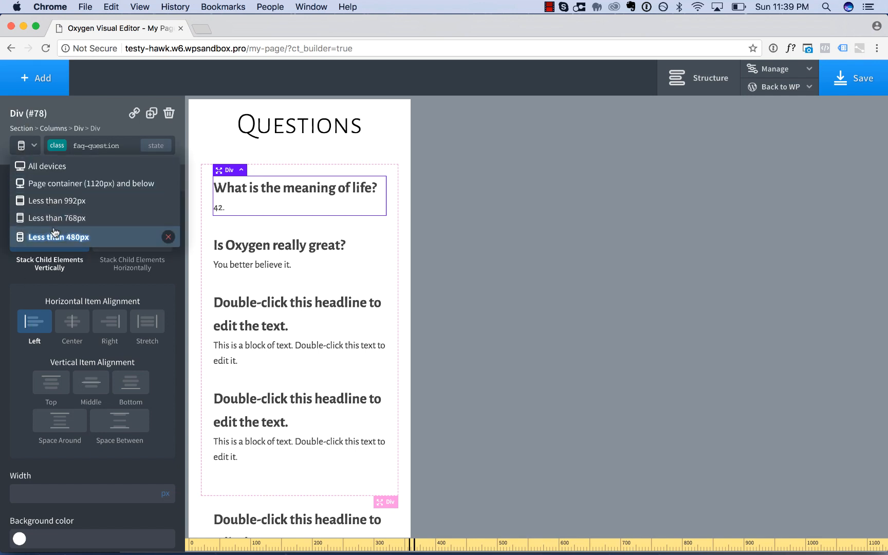
{"action": "left_click", "coordinate": [169, 237]}
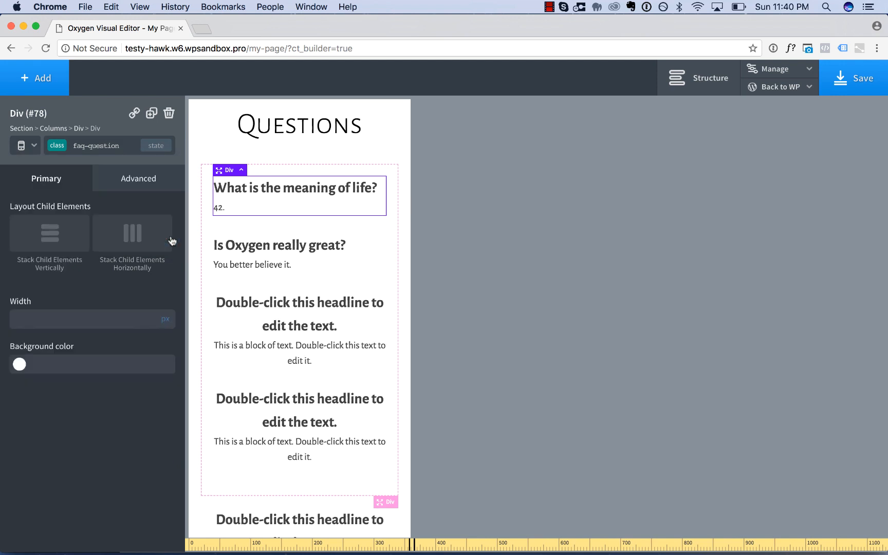
At all devices, stack the faq-question class's child elements vertically with left horizontal alignment.
{"action": "left_click", "coordinate": [30, 153]}
{"action": "left_click", "coordinate": [31, 167]}
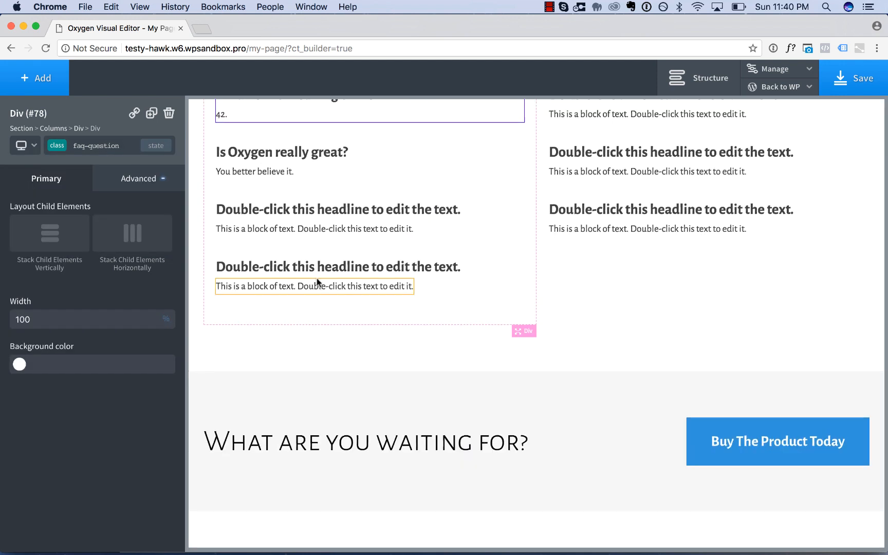
{"action": "scroll", "coordinate": [316, 282], "scroll_direction": "up", "scroll_amount": 2}
{"action": "left_click", "coordinate": [53, 240]}
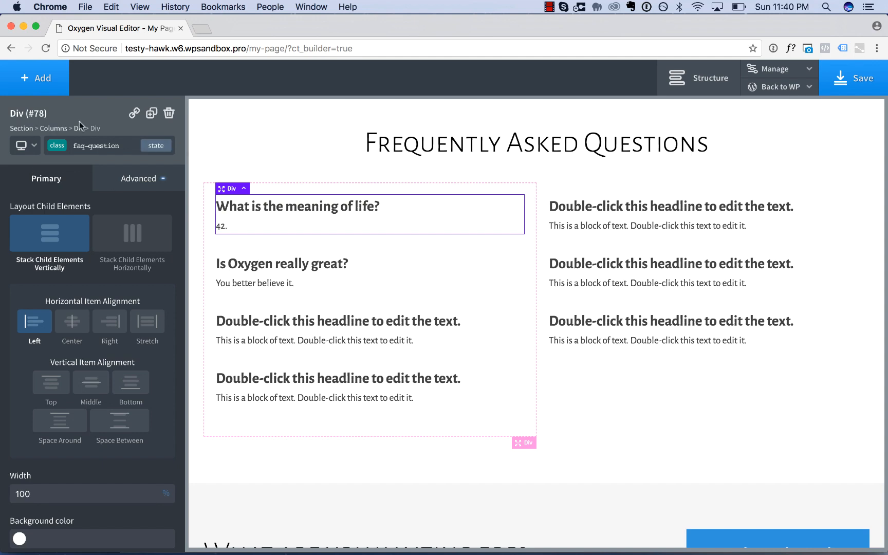
Check the FAQ text alignment and the "What are you waiting for?" section at less than 480px.
{"action": "left_click", "coordinate": [26, 146]}
{"action": "left_click", "coordinate": [46, 233]}
{"action": "scroll", "coordinate": [367, 309], "scroll_direction": "down", "scroll_amount": 10}
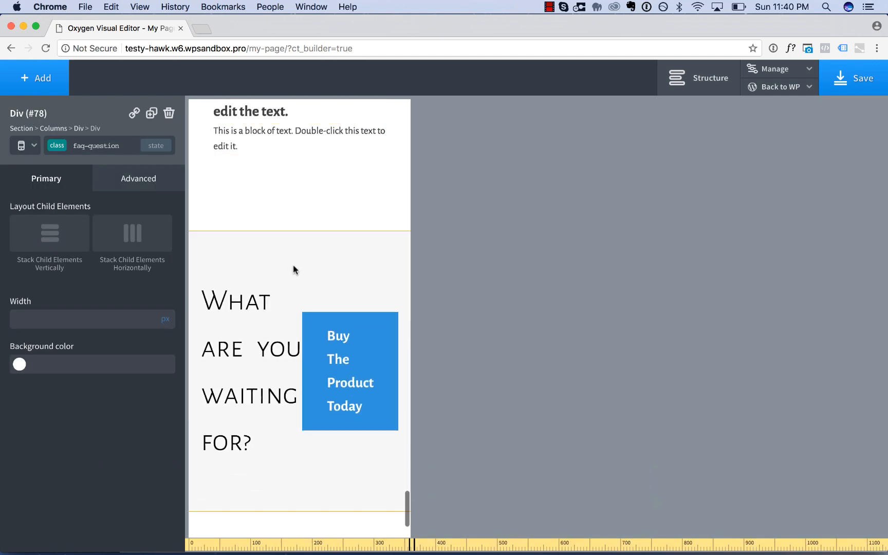
{"action": "scroll", "coordinate": [292, 264], "scroll_direction": "down", "scroll_amount": 3}
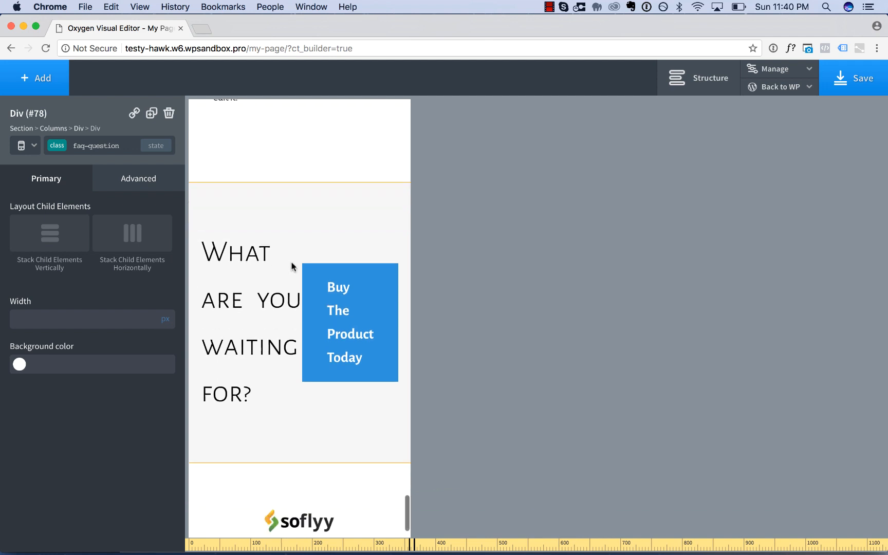
At less than 992px, stack the child elements of the "What are you waiting for?" section vertically.
{"action": "left_click", "coordinate": [26, 145]}
{"action": "left_click", "coordinate": [33, 166]}
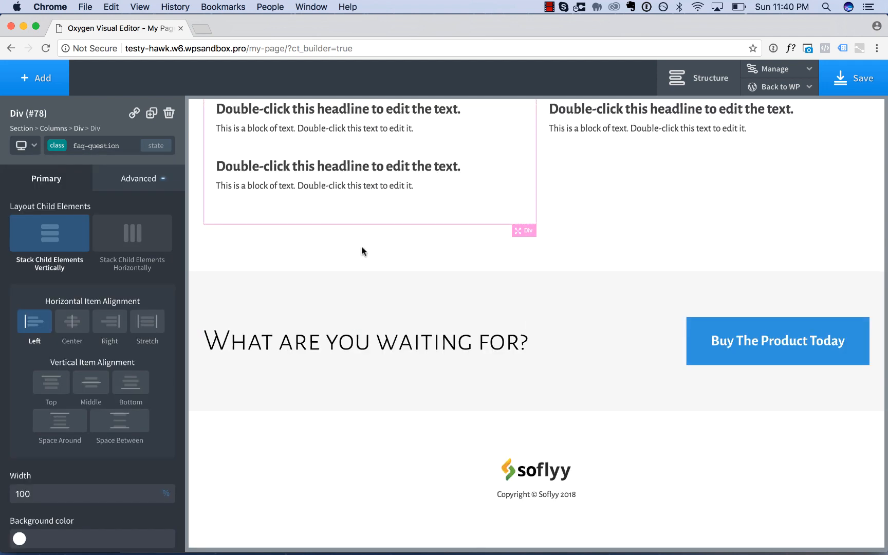
{"action": "left_click", "coordinate": [563, 301]}
{"action": "left_click", "coordinate": [31, 145]}
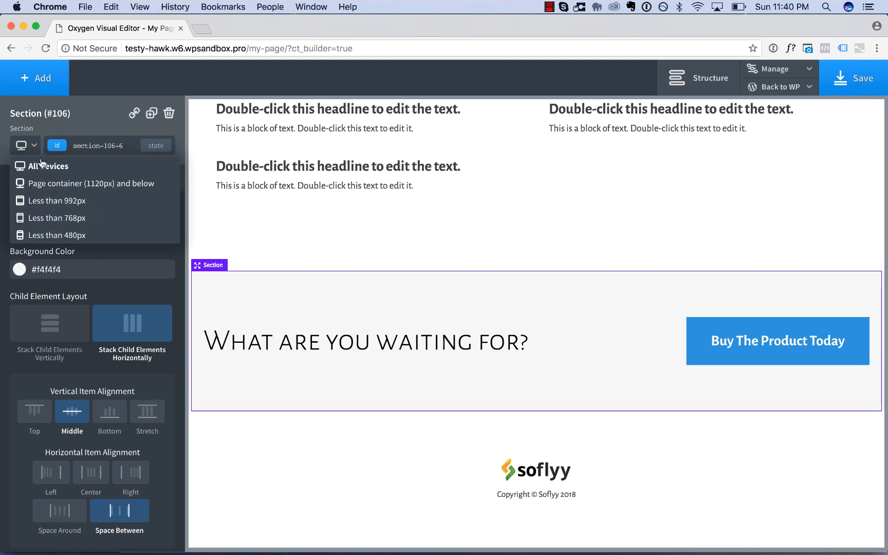
{"action": "left_click", "coordinate": [43, 183]}
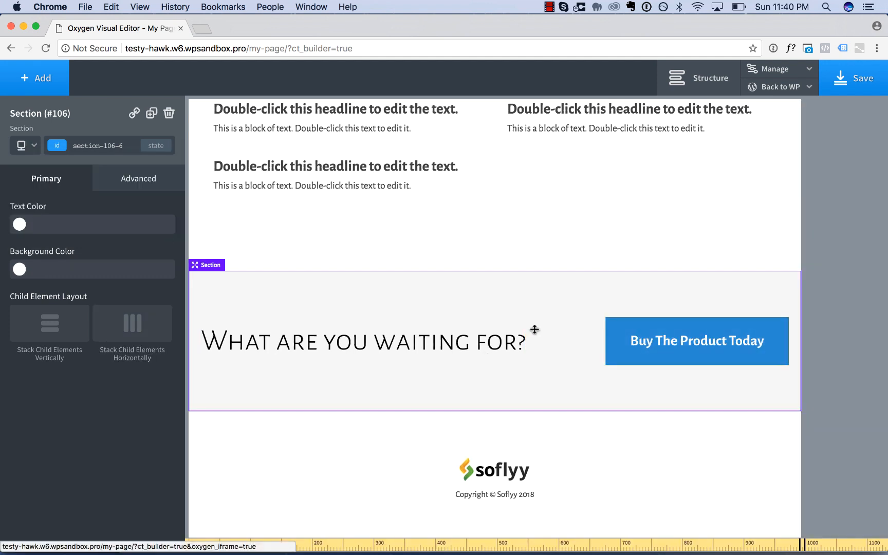
{"action": "left_click", "coordinate": [26, 146]}
{"action": "left_click", "coordinate": [57, 200]}
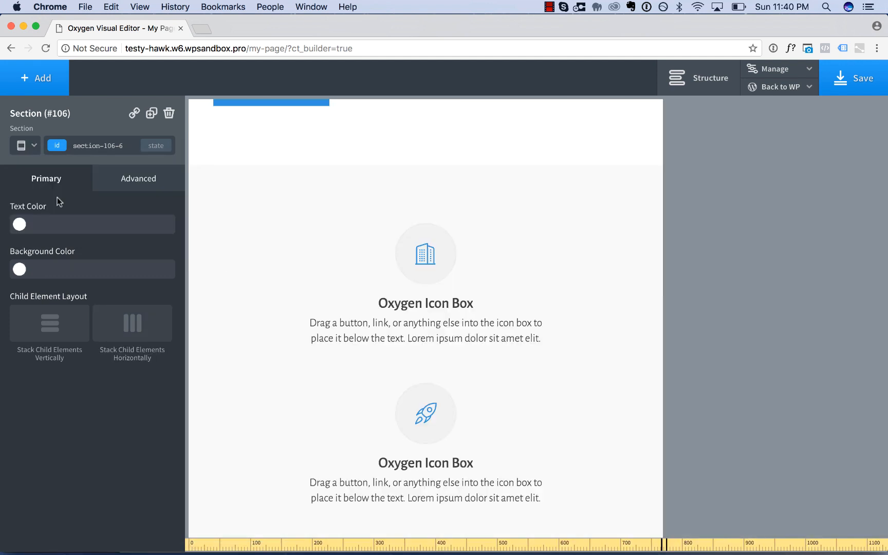
{"action": "scroll", "coordinate": [368, 394], "scroll_direction": "down", "scroll_amount": 15}
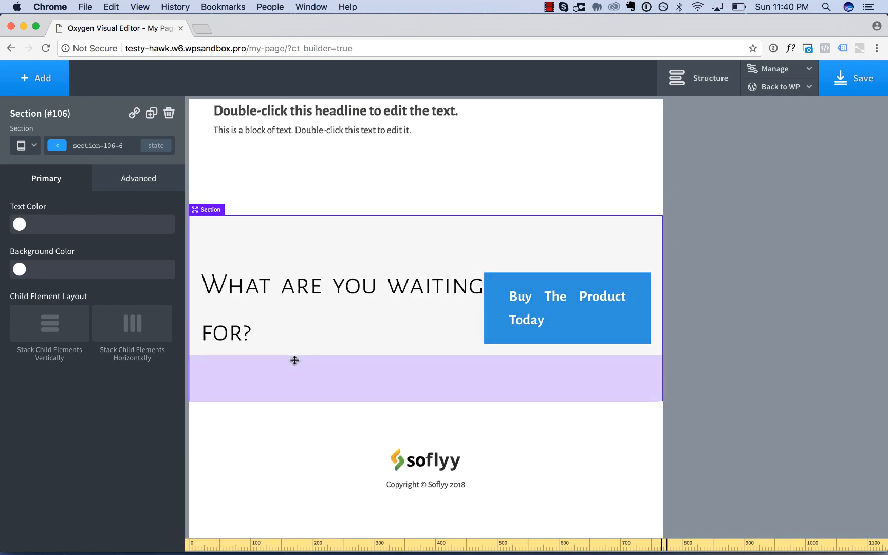
{"action": "left_click", "coordinate": [46, 325]}
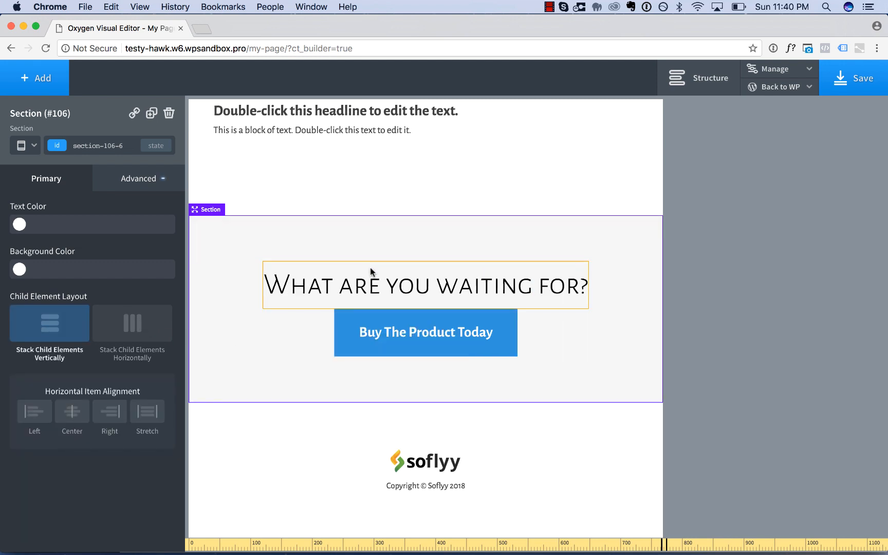
Add a small bottom margin to the "What are you waiting for?" heading's ID at less than 992px, and select its section.
{"action": "left_click", "coordinate": [369, 280]}
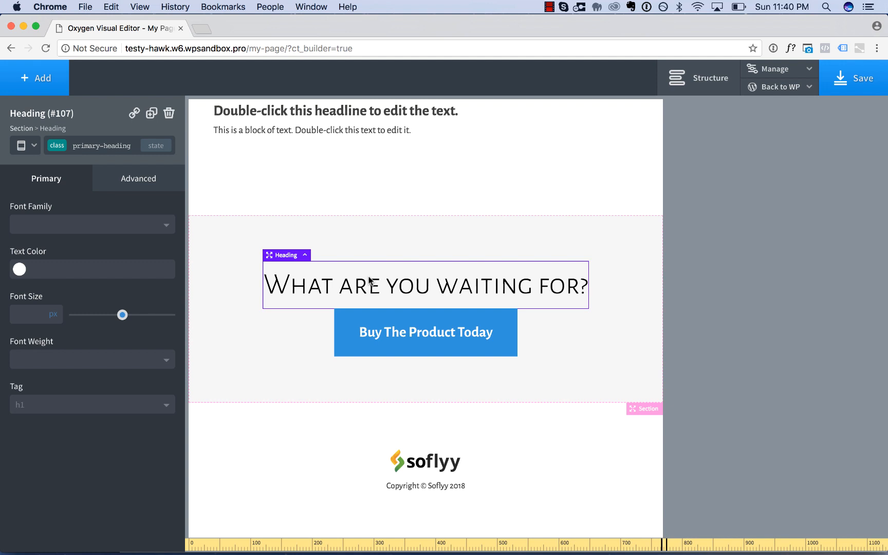
{"action": "left_click", "coordinate": [102, 148]}
{"action": "left_click", "coordinate": [80, 198]}
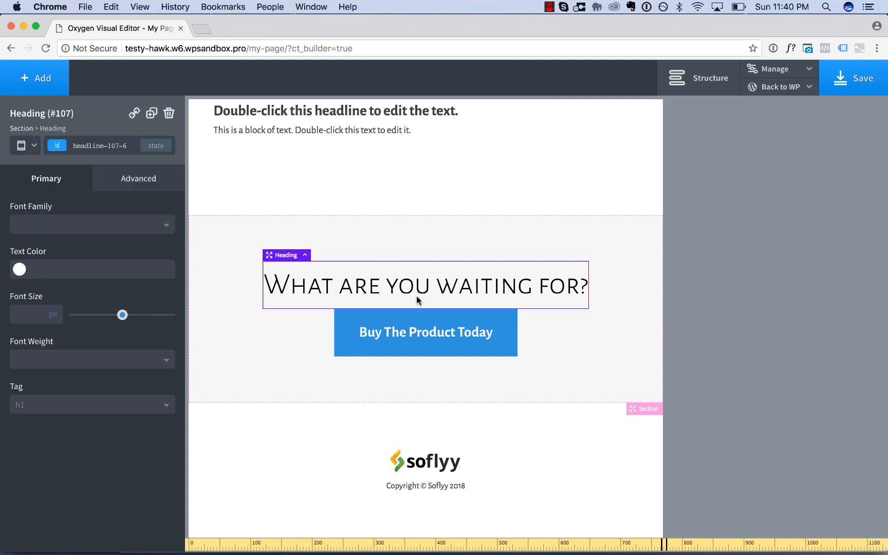
{"action": "left_click_drag", "start_coordinate": [417, 309], "coordinate": [416, 322]}
{"action": "left_click", "coordinate": [216, 287]}
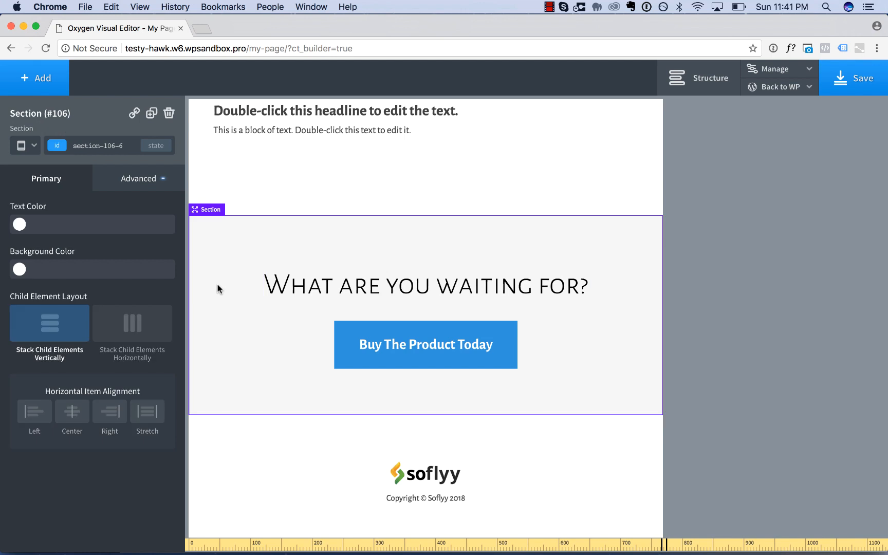
At less than 992px, set the "What are you waiting for?" section's horizontal item alignment to Center.
{"action": "left_click", "coordinate": [34, 146]}
{"action": "left_click", "coordinate": [57, 239]}
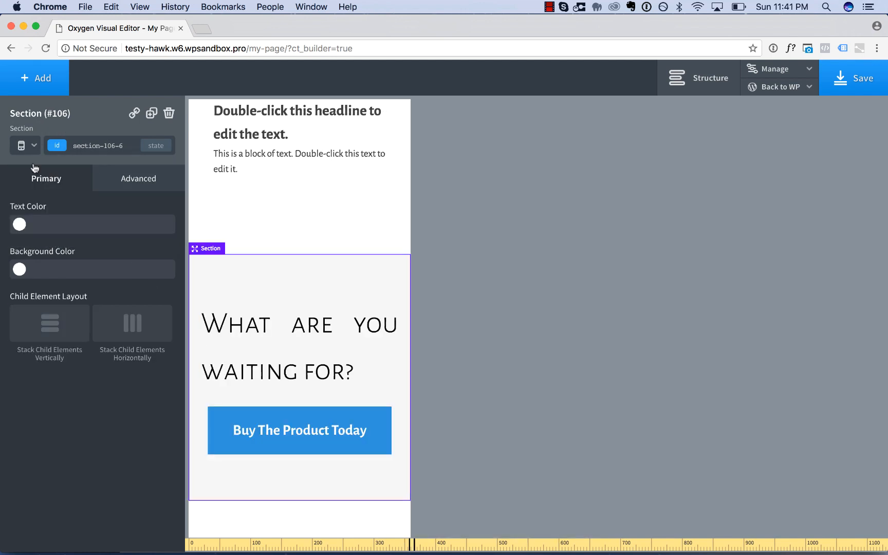
{"action": "left_click", "coordinate": [18, 144]}
{"action": "left_click", "coordinate": [46, 217]}
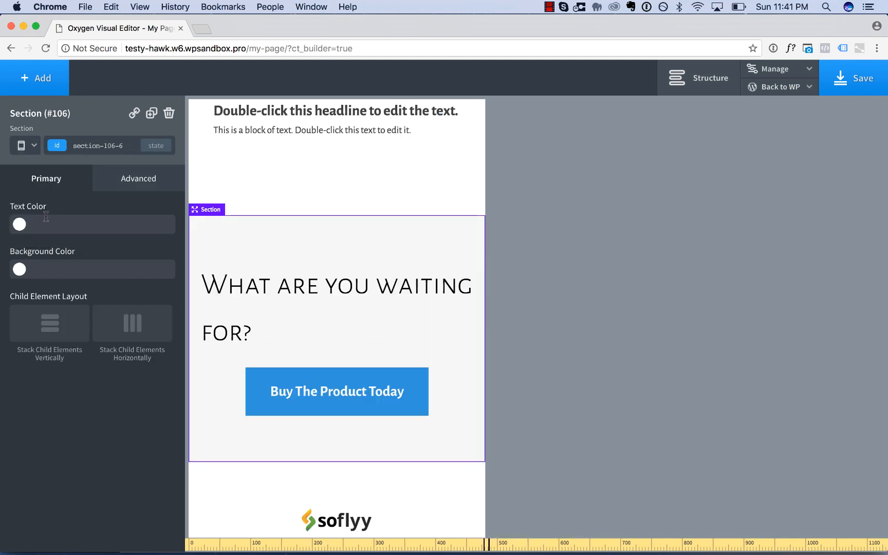
{"action": "left_click", "coordinate": [21, 146]}
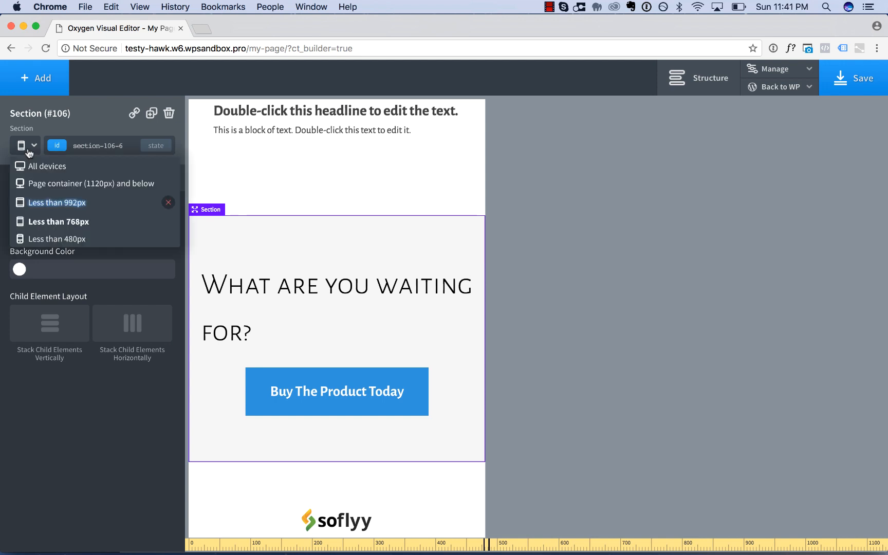
{"action": "left_click", "coordinate": [50, 203]}
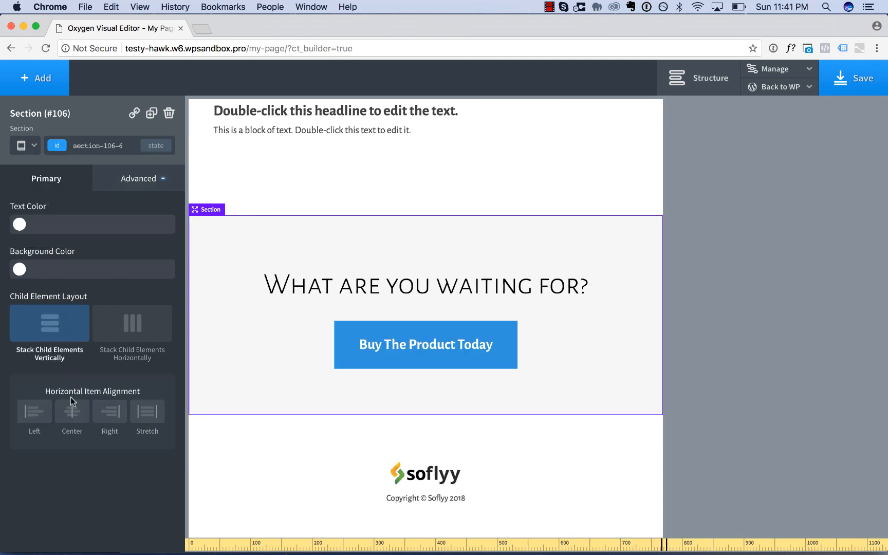
{"action": "left_click", "coordinate": [72, 412]}
Check the section at less than 768px and the page up to its header at less than 480px, ending on all devices.
{"action": "left_click", "coordinate": [32, 149]}
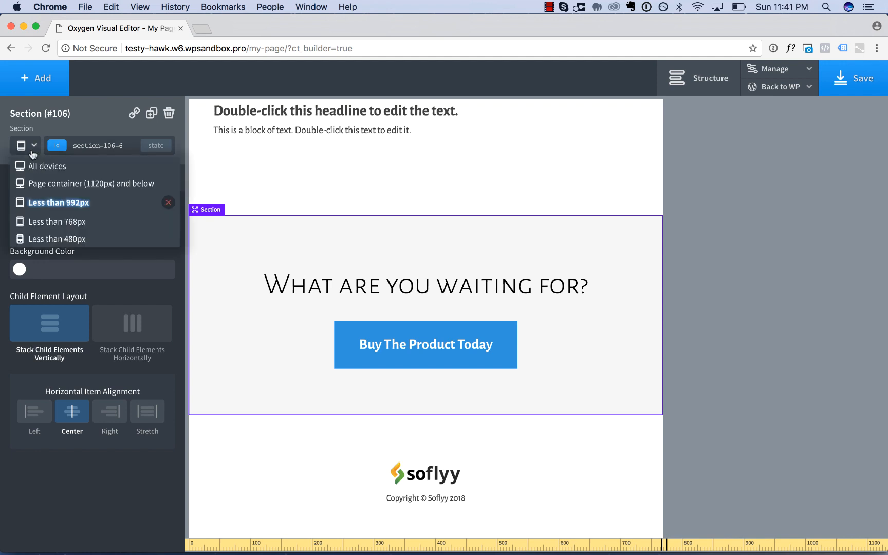
{"action": "left_click", "coordinate": [64, 222]}
{"action": "left_click", "coordinate": [25, 145]}
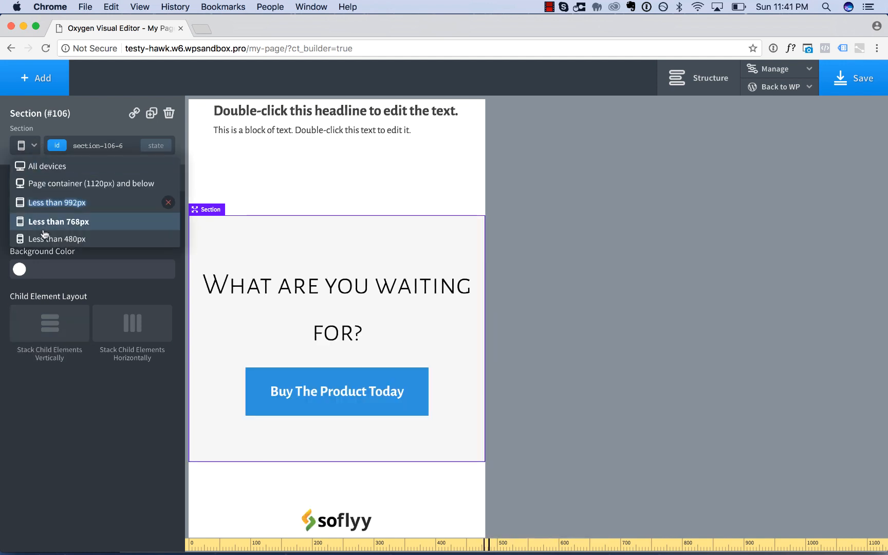
{"action": "left_click", "coordinate": [44, 237]}
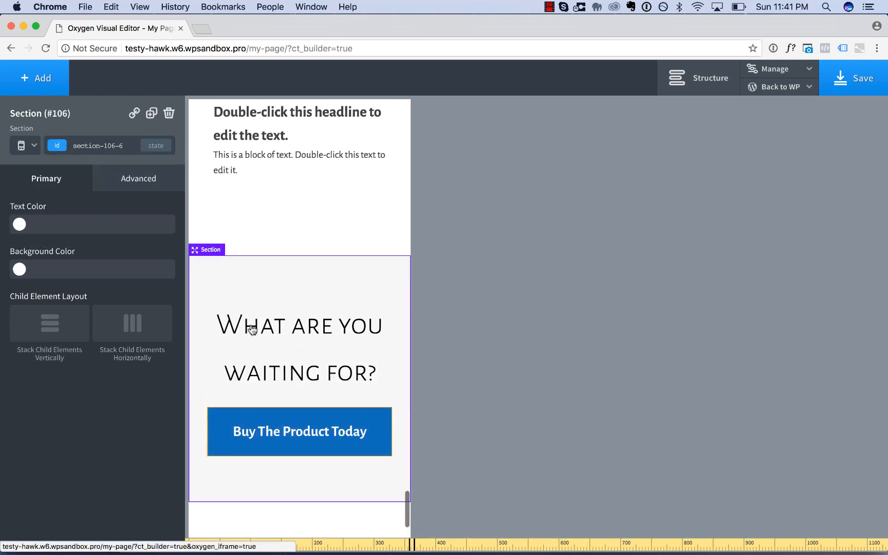
{"action": "scroll", "coordinate": [252, 330], "scroll_direction": "up", "scroll_amount": 15}
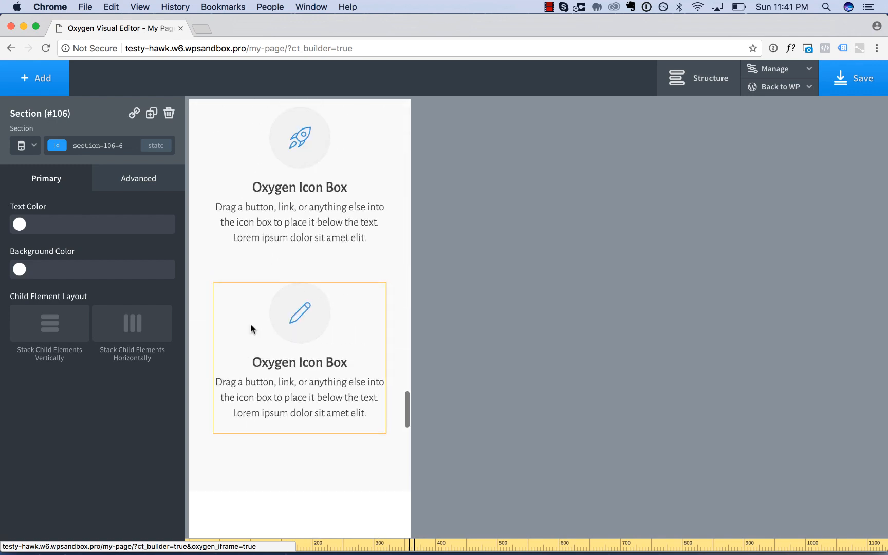
{"action": "scroll", "coordinate": [251, 329], "scroll_direction": "up", "scroll_amount": 15}
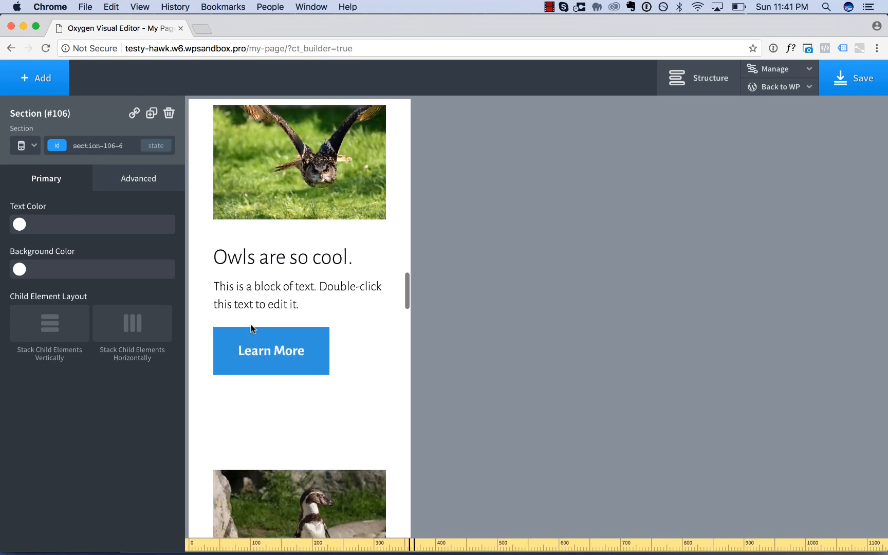
{"action": "scroll", "coordinate": [251, 329], "scroll_direction": "up", "scroll_amount": 15}
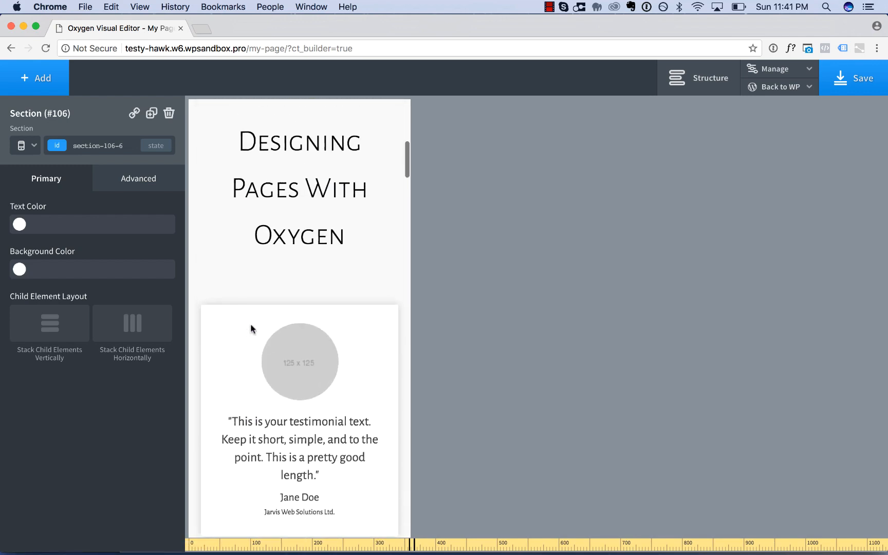
{"action": "scroll", "coordinate": [251, 326], "scroll_direction": "up", "scroll_amount": 10}
{"action": "left_click", "coordinate": [33, 145]}
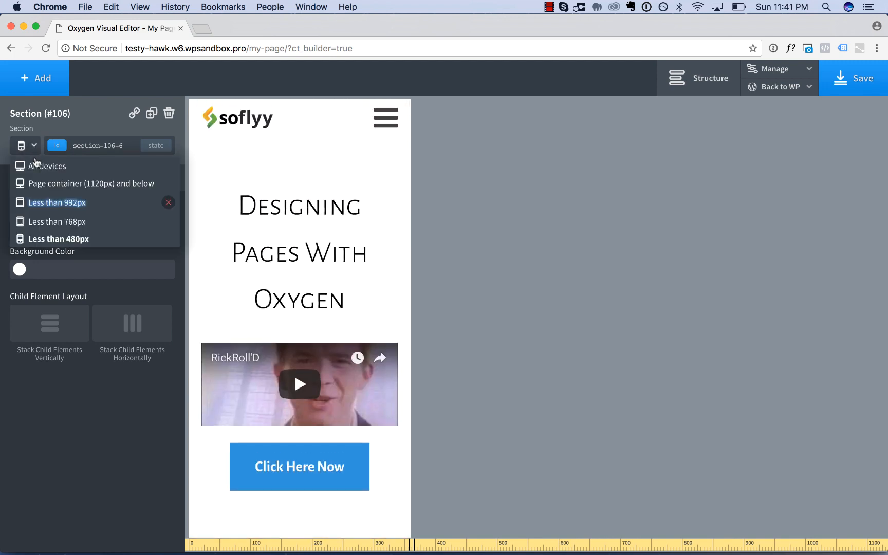
{"action": "left_click", "coordinate": [37, 165]}
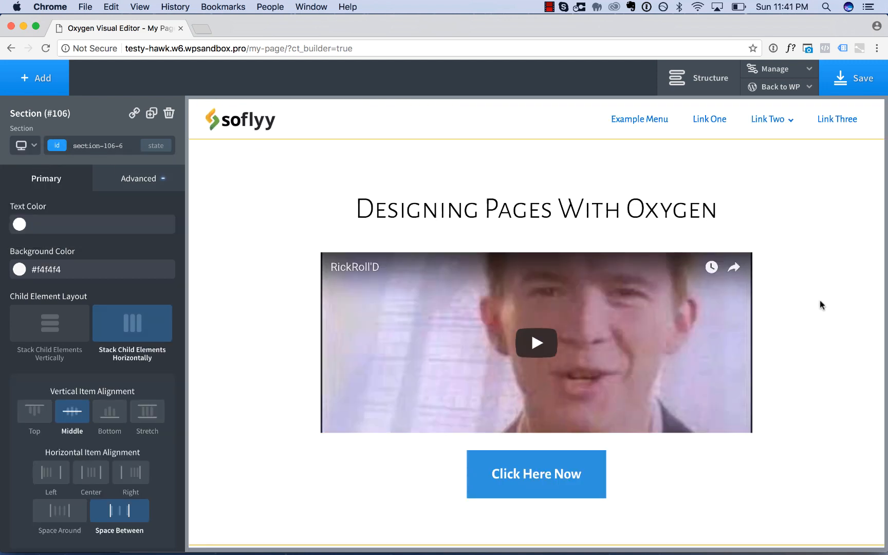